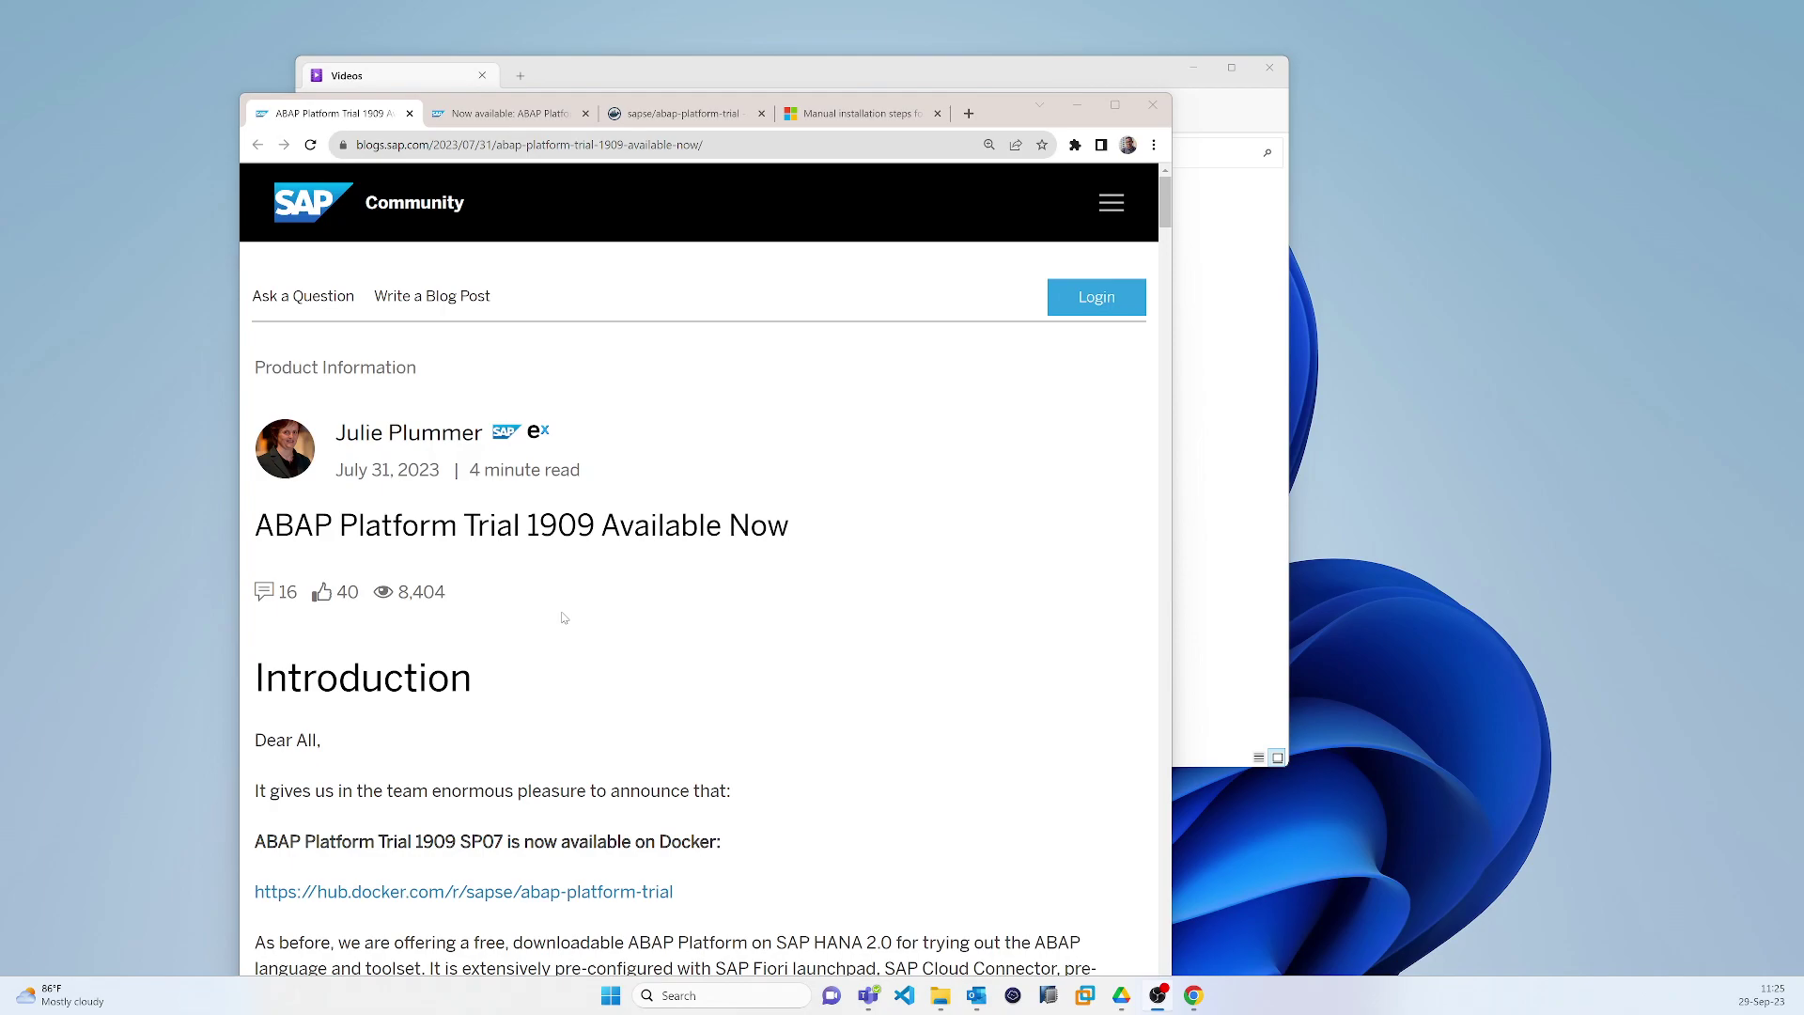
# Step: Skim the ABAP Platform Trial 1909 blog post's introduction and switch to the sapse/abap-platform-trial page on Docker Hub
pyautogui.scroll(-2, 563, 617)
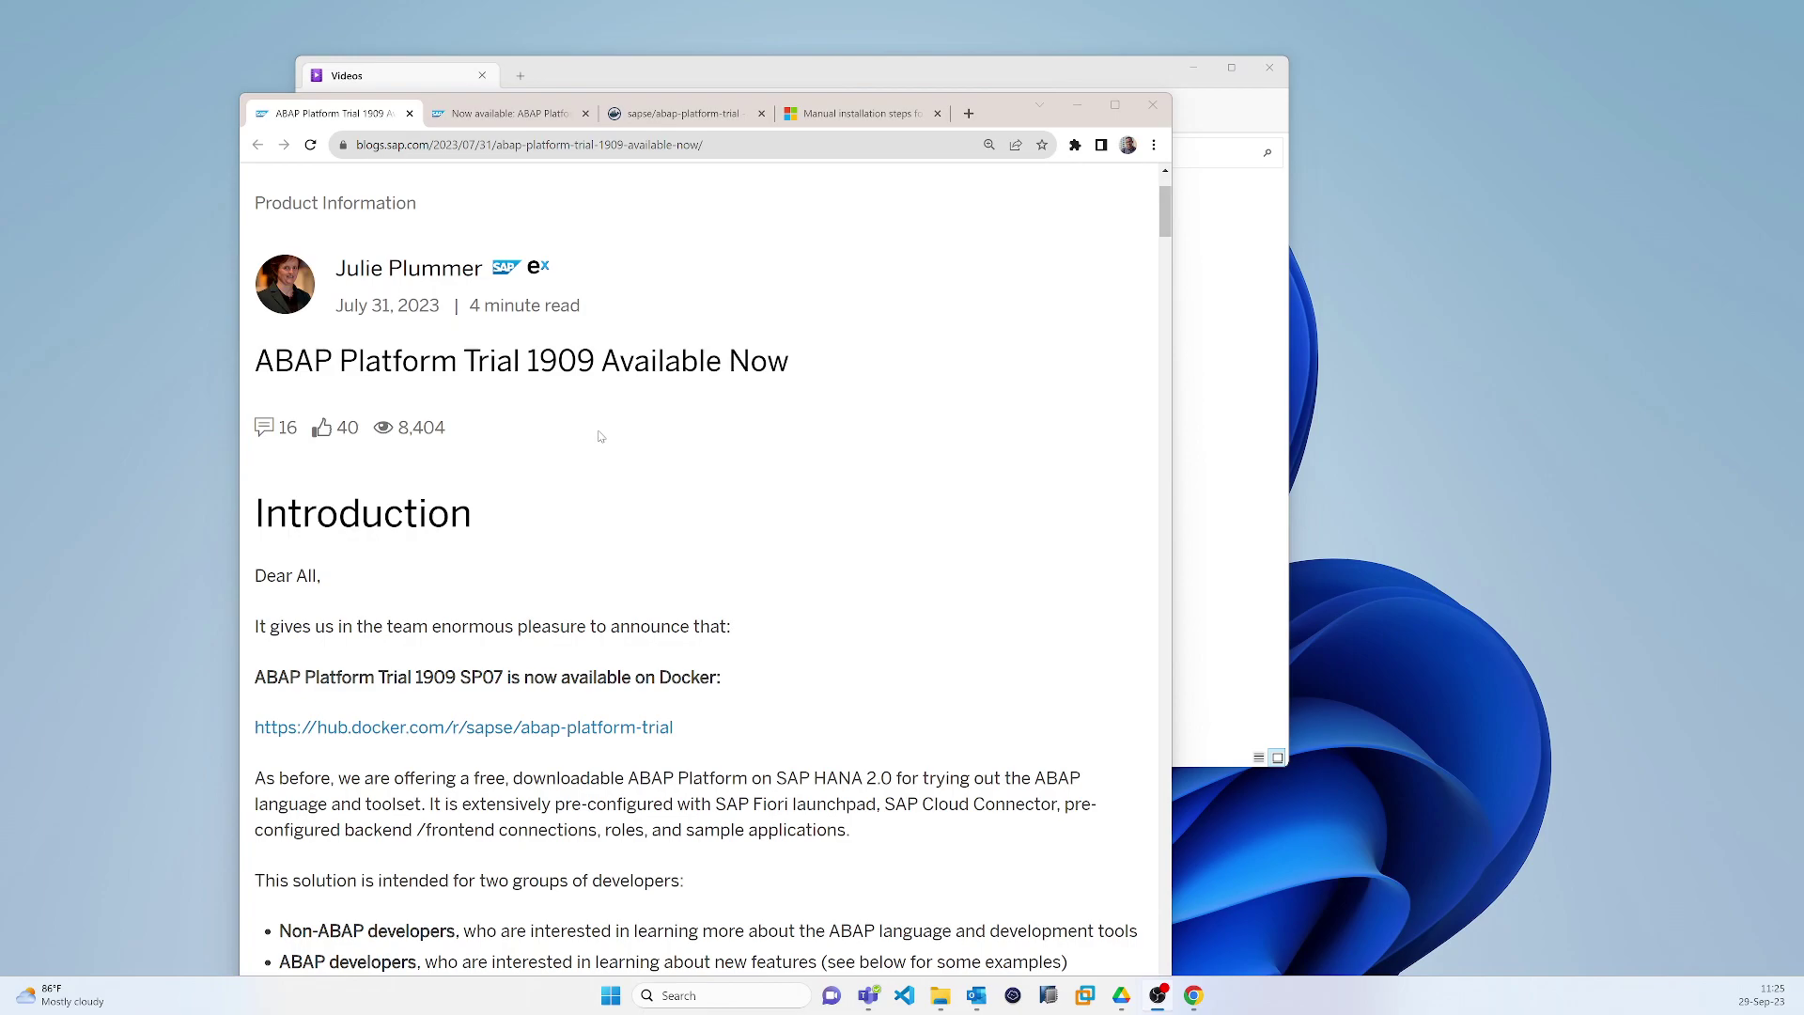
pyautogui.scroll(-3, 582, 501)
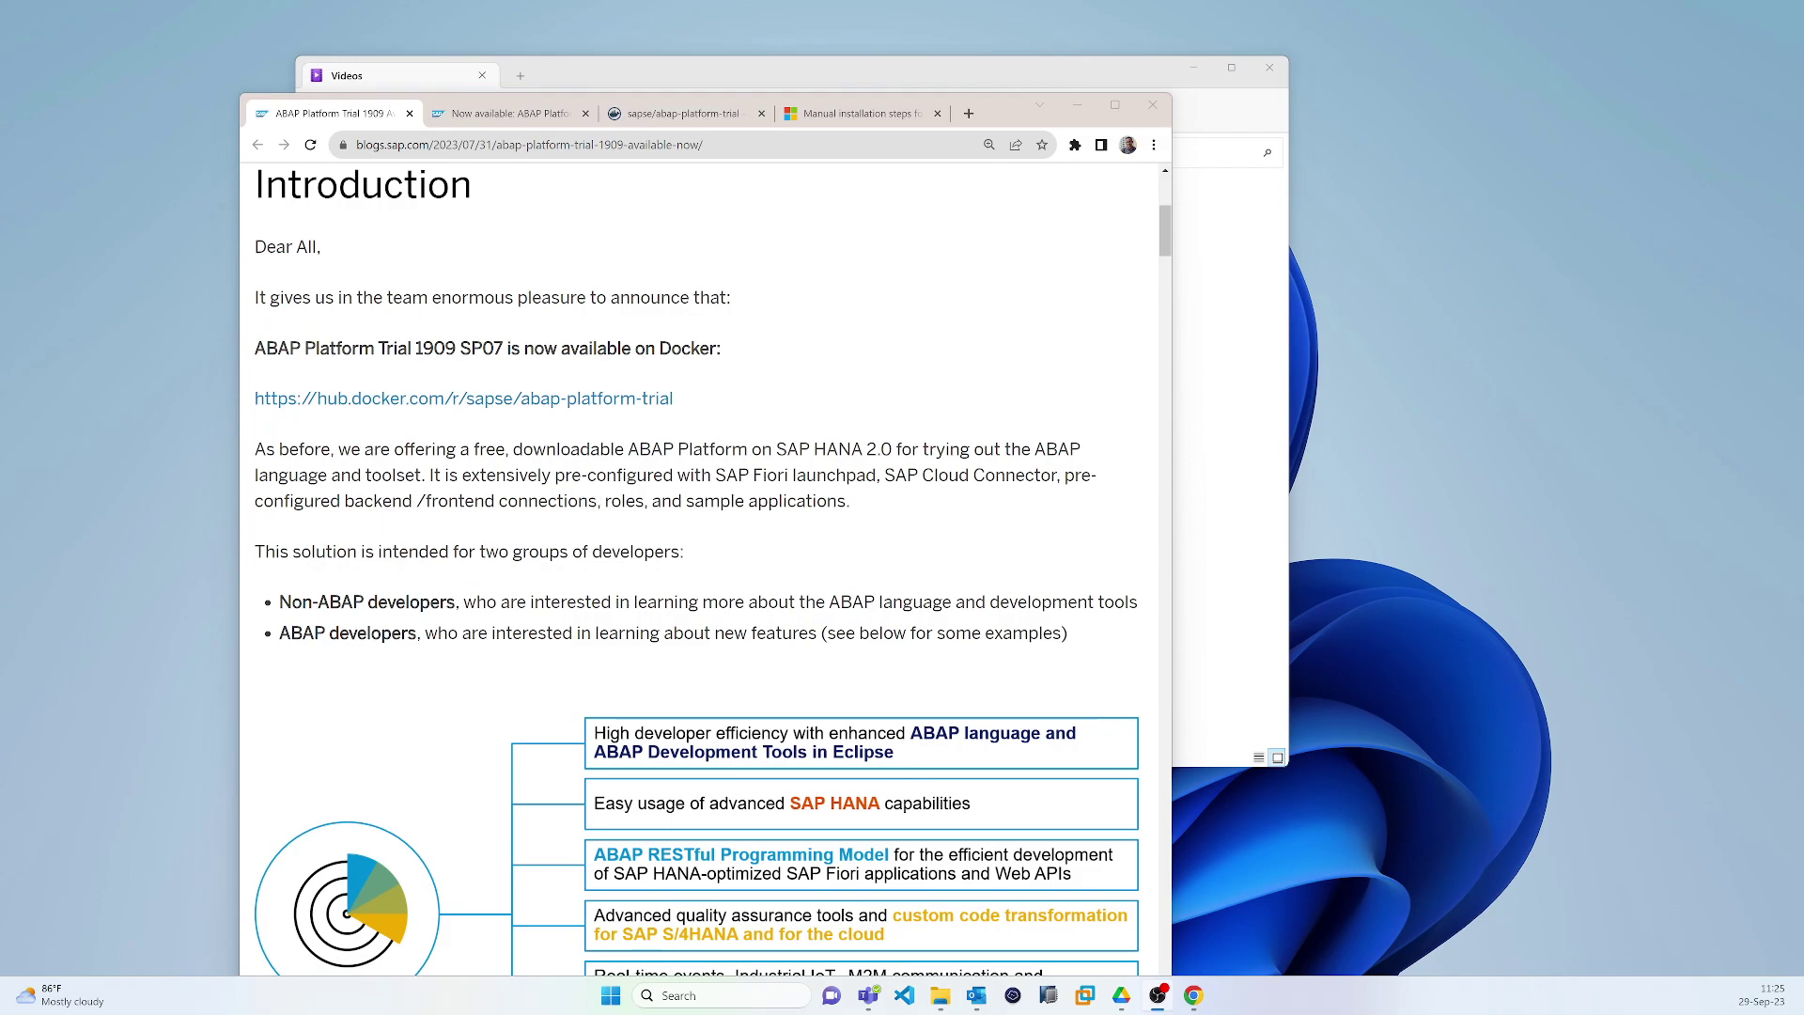
pyautogui.click(976, 995)
pyautogui.click(676, 115)
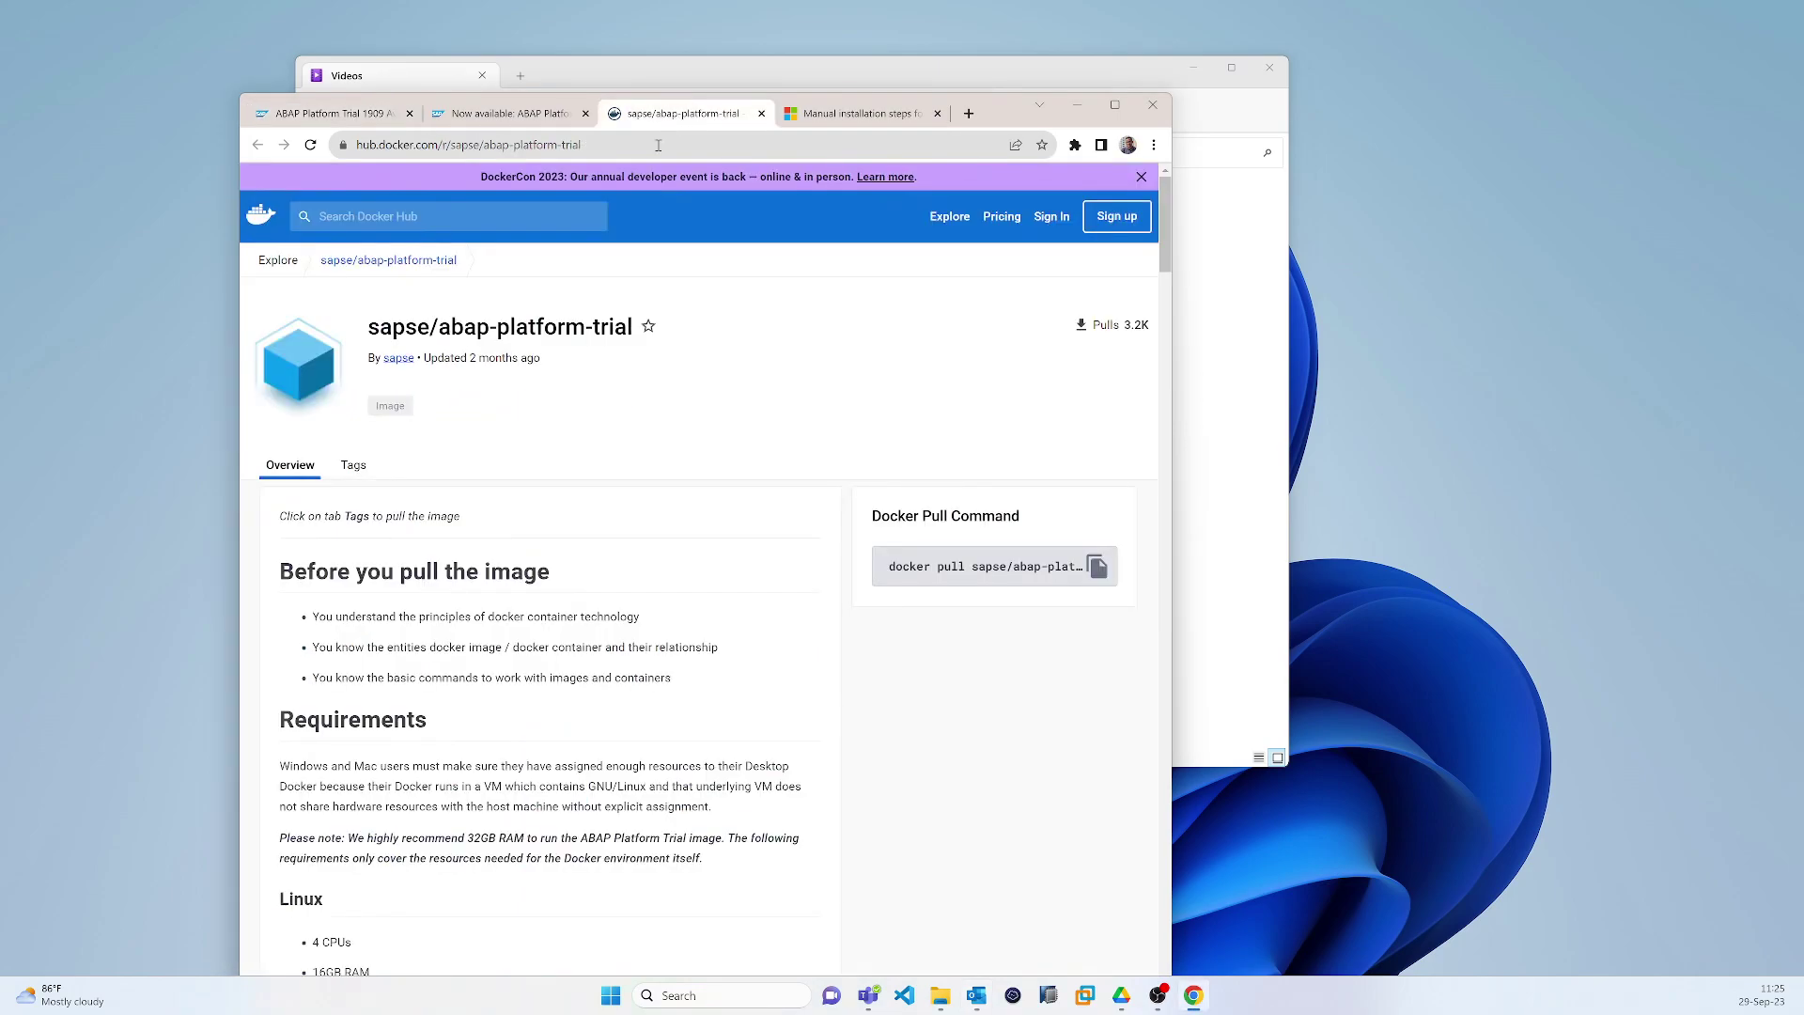
# Step: Examine the Docker Hub page's system requirements, especially those for Windows, and its usage and installation notes
pyautogui.scroll(-5, 540, 508)
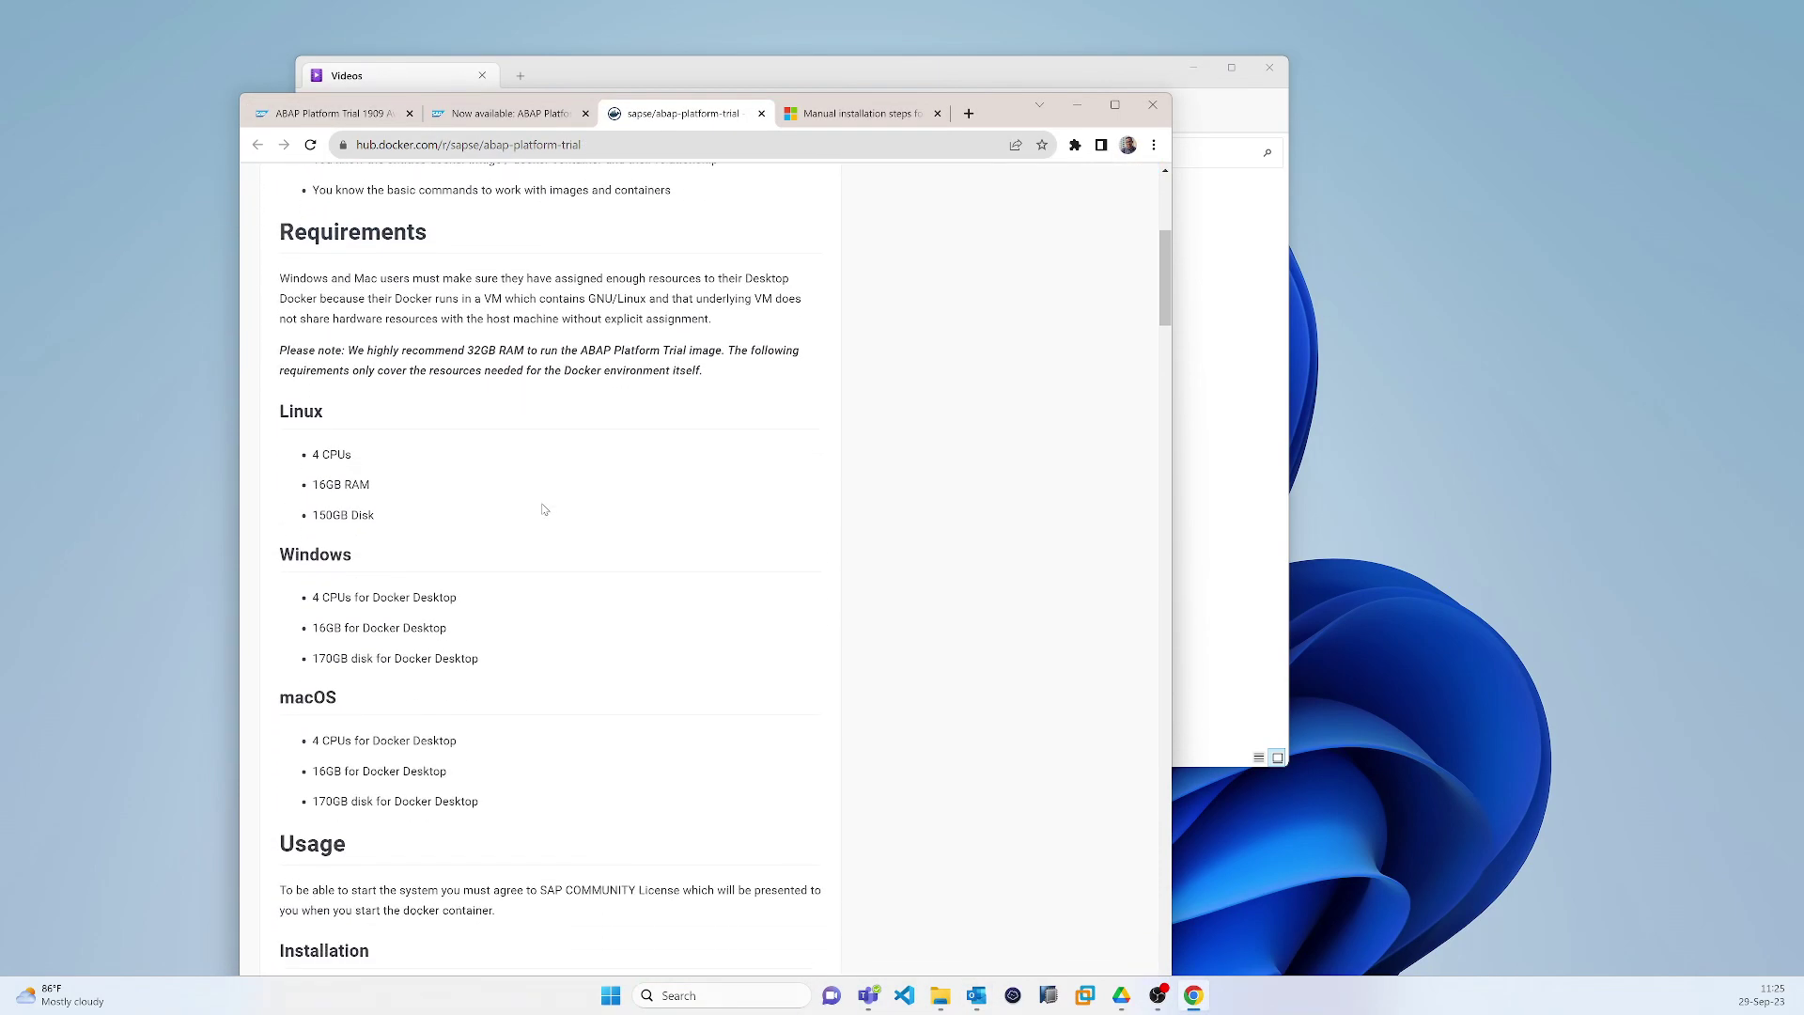
pyautogui.scroll(3, 555, 498)
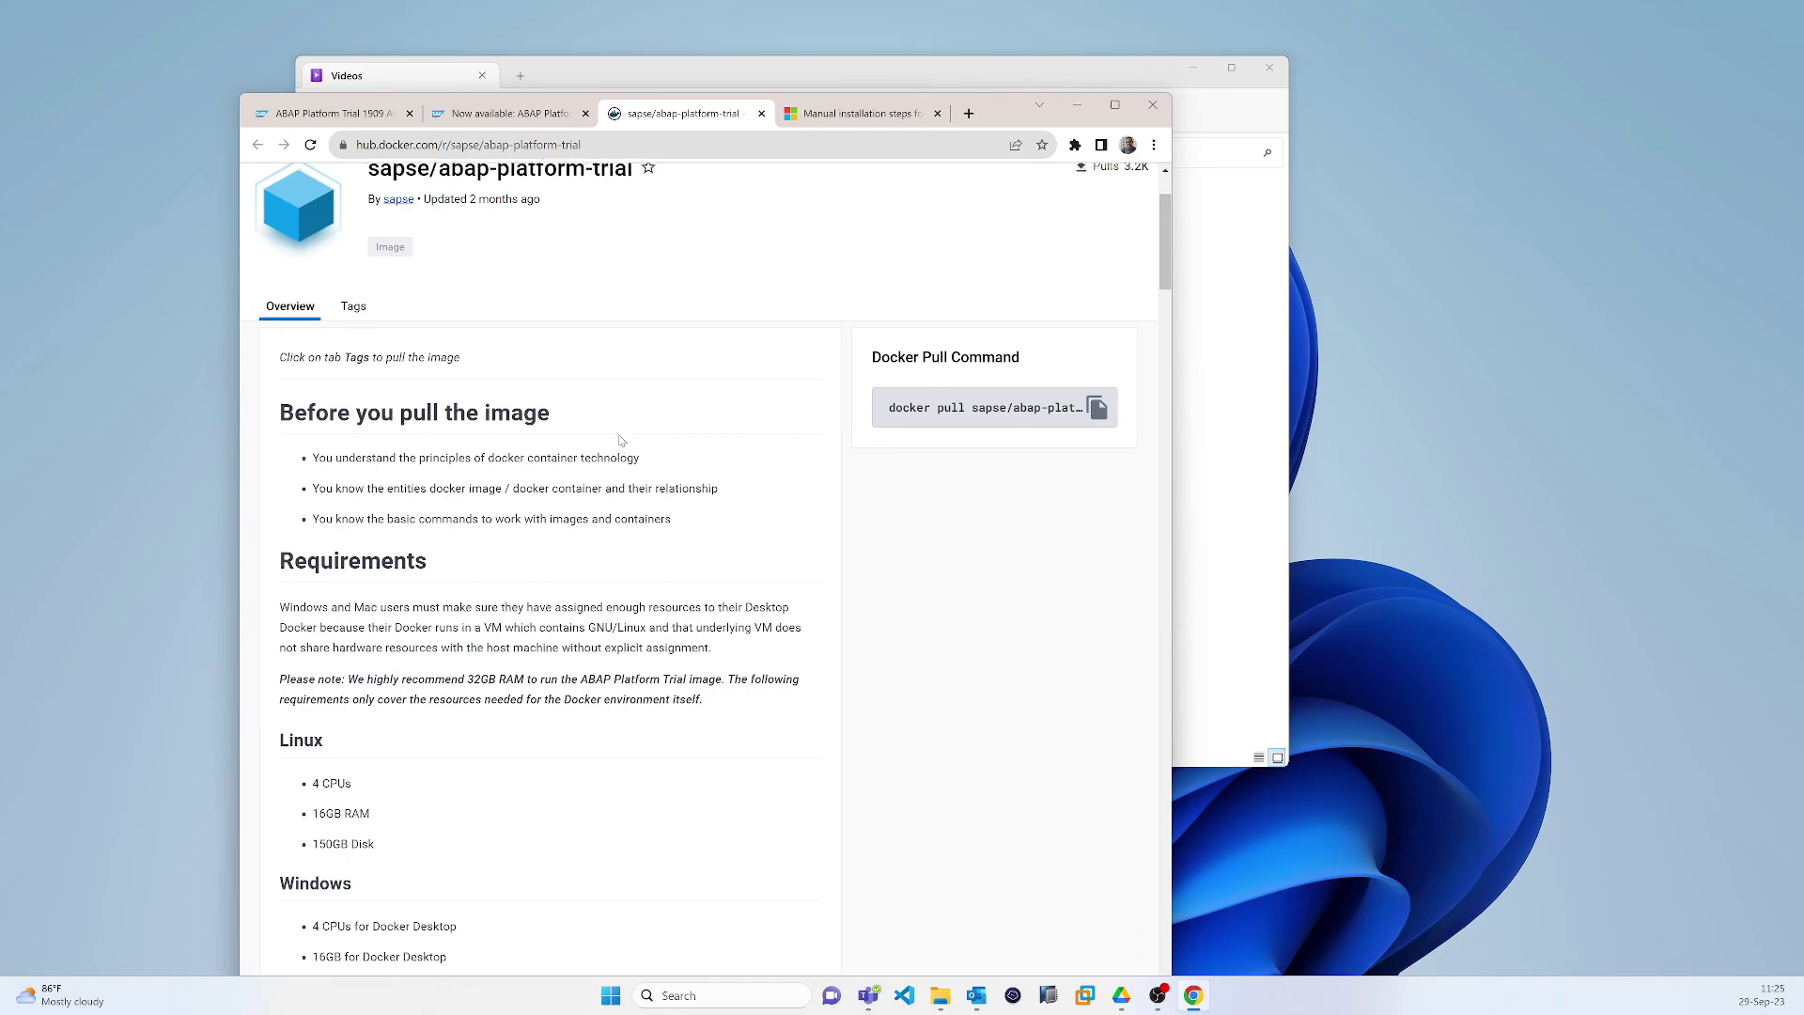
pyautogui.scroll(2, 627, 438)
pyautogui.scroll(-4, 576, 519)
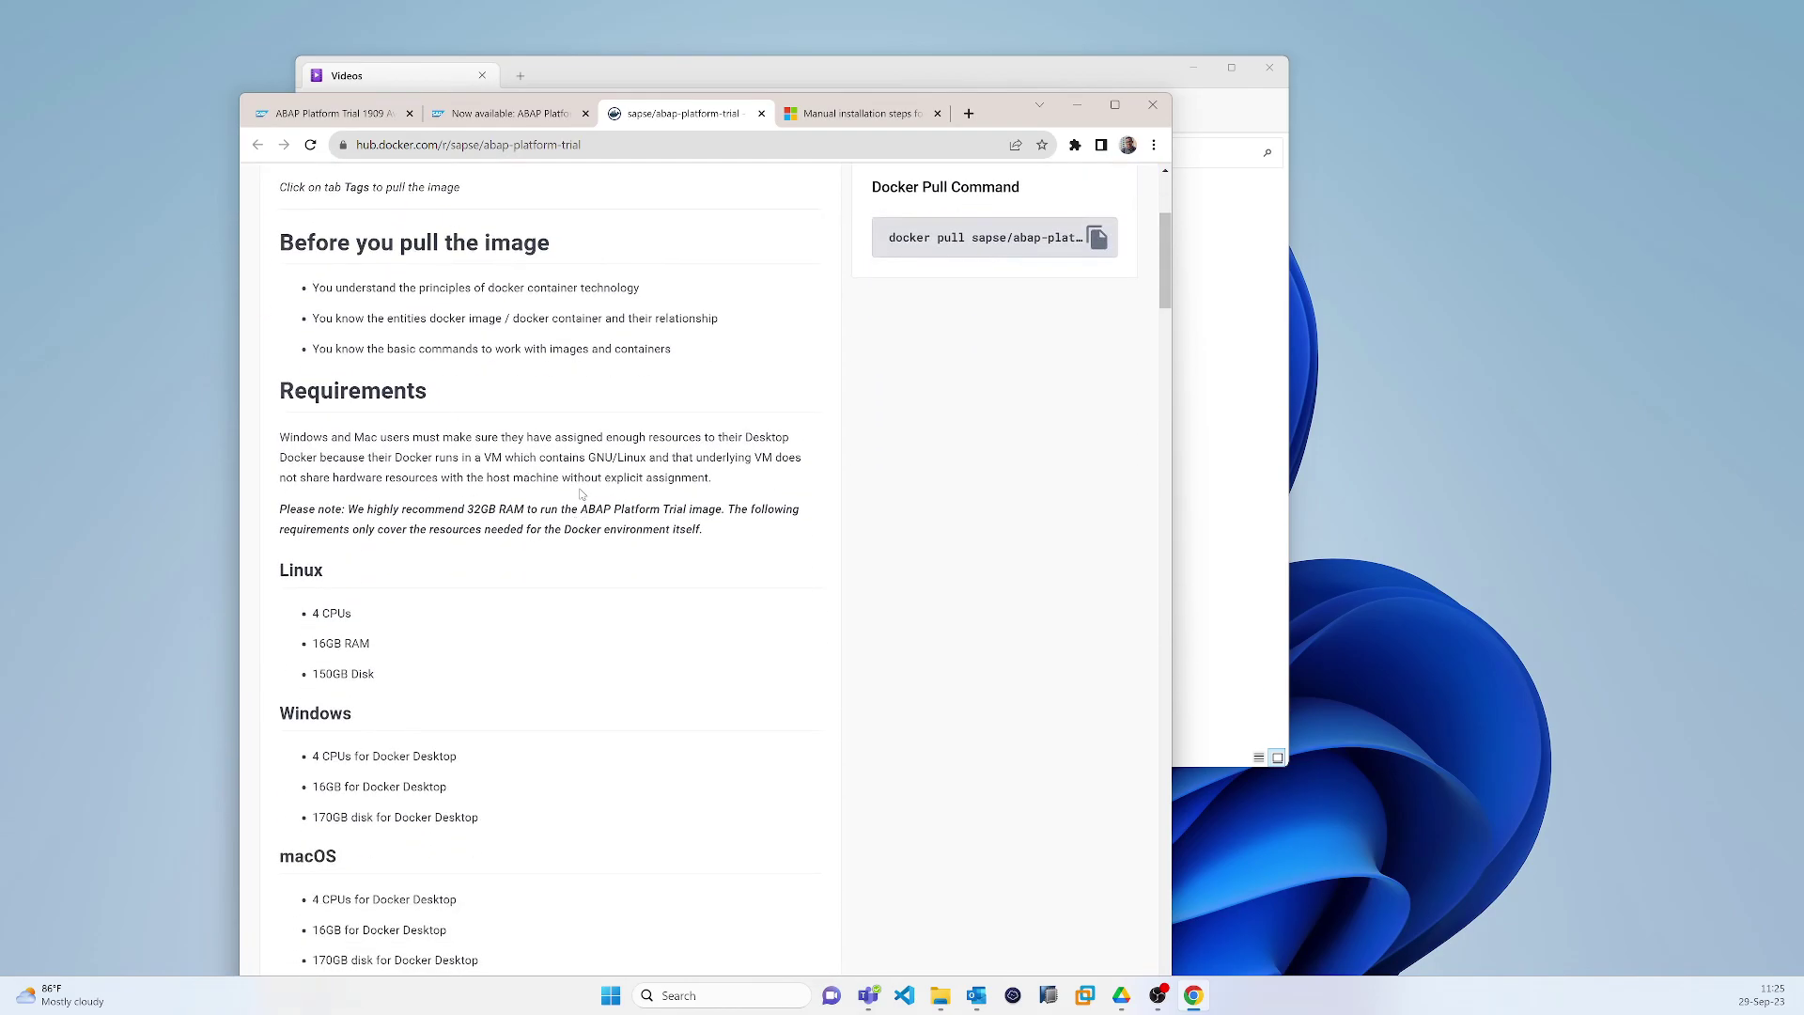
pyautogui.scroll(-2, 564, 552)
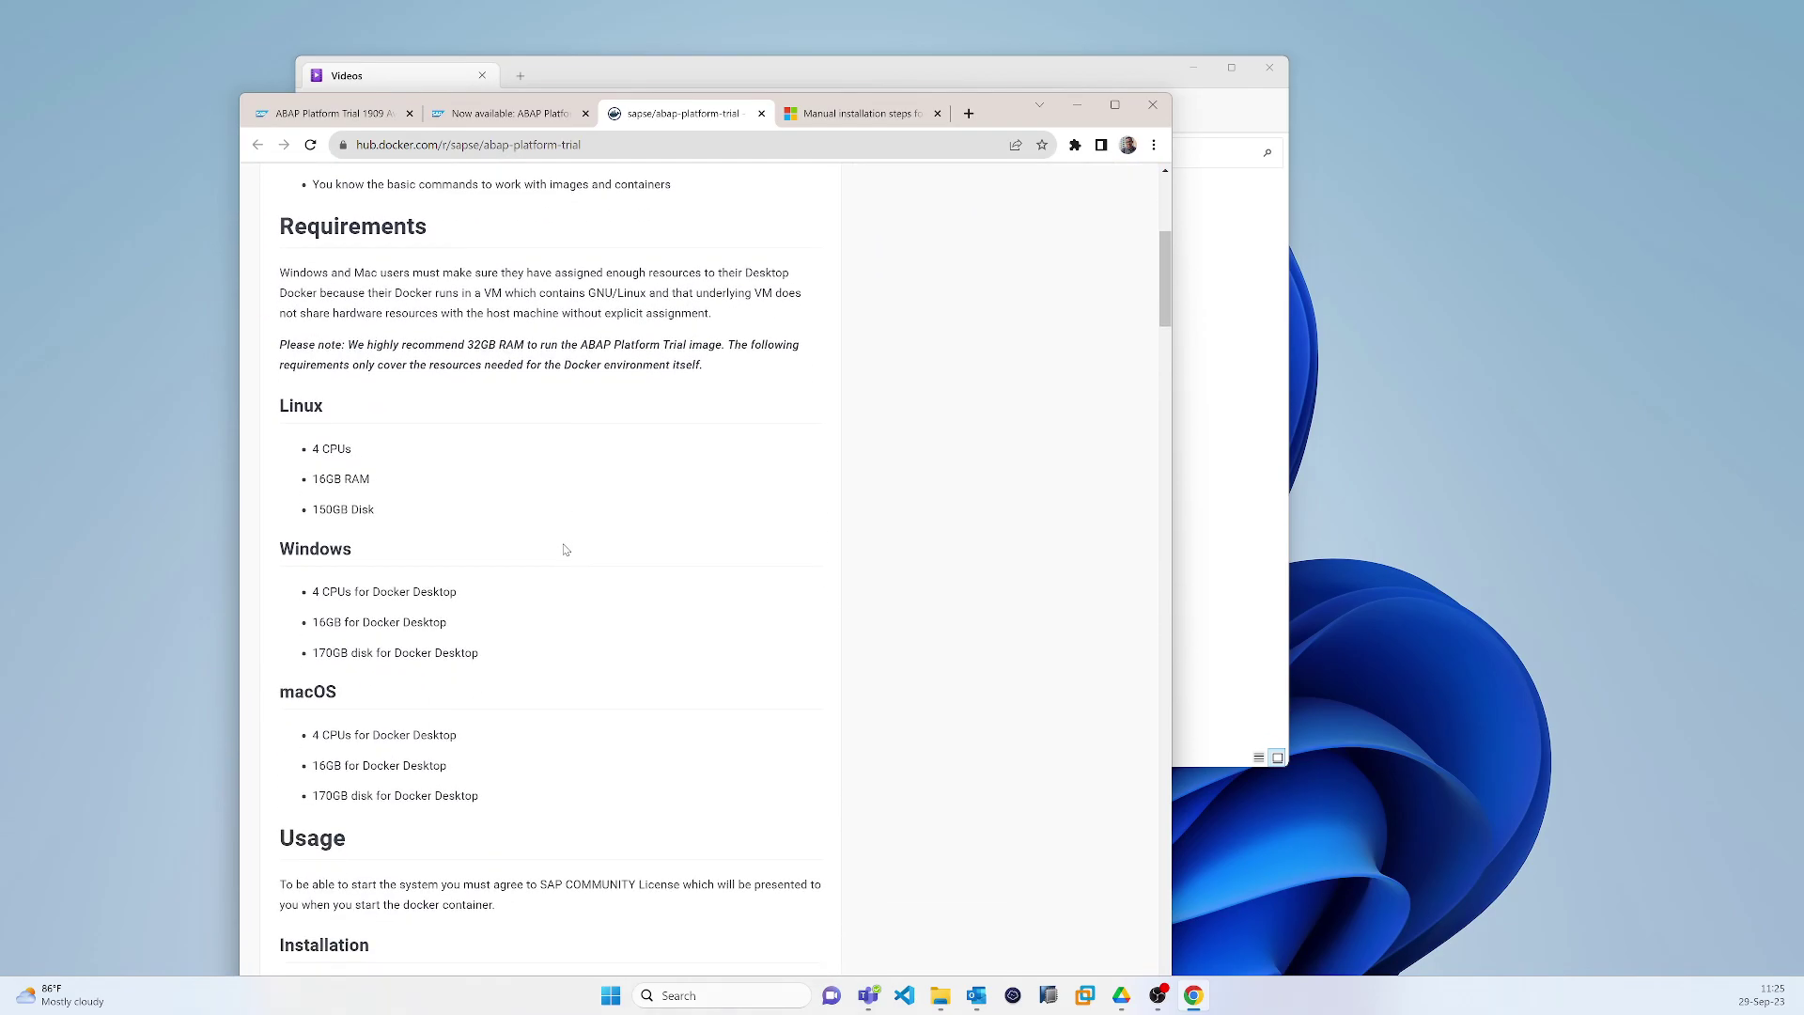
pyautogui.scroll(-2, 567, 549)
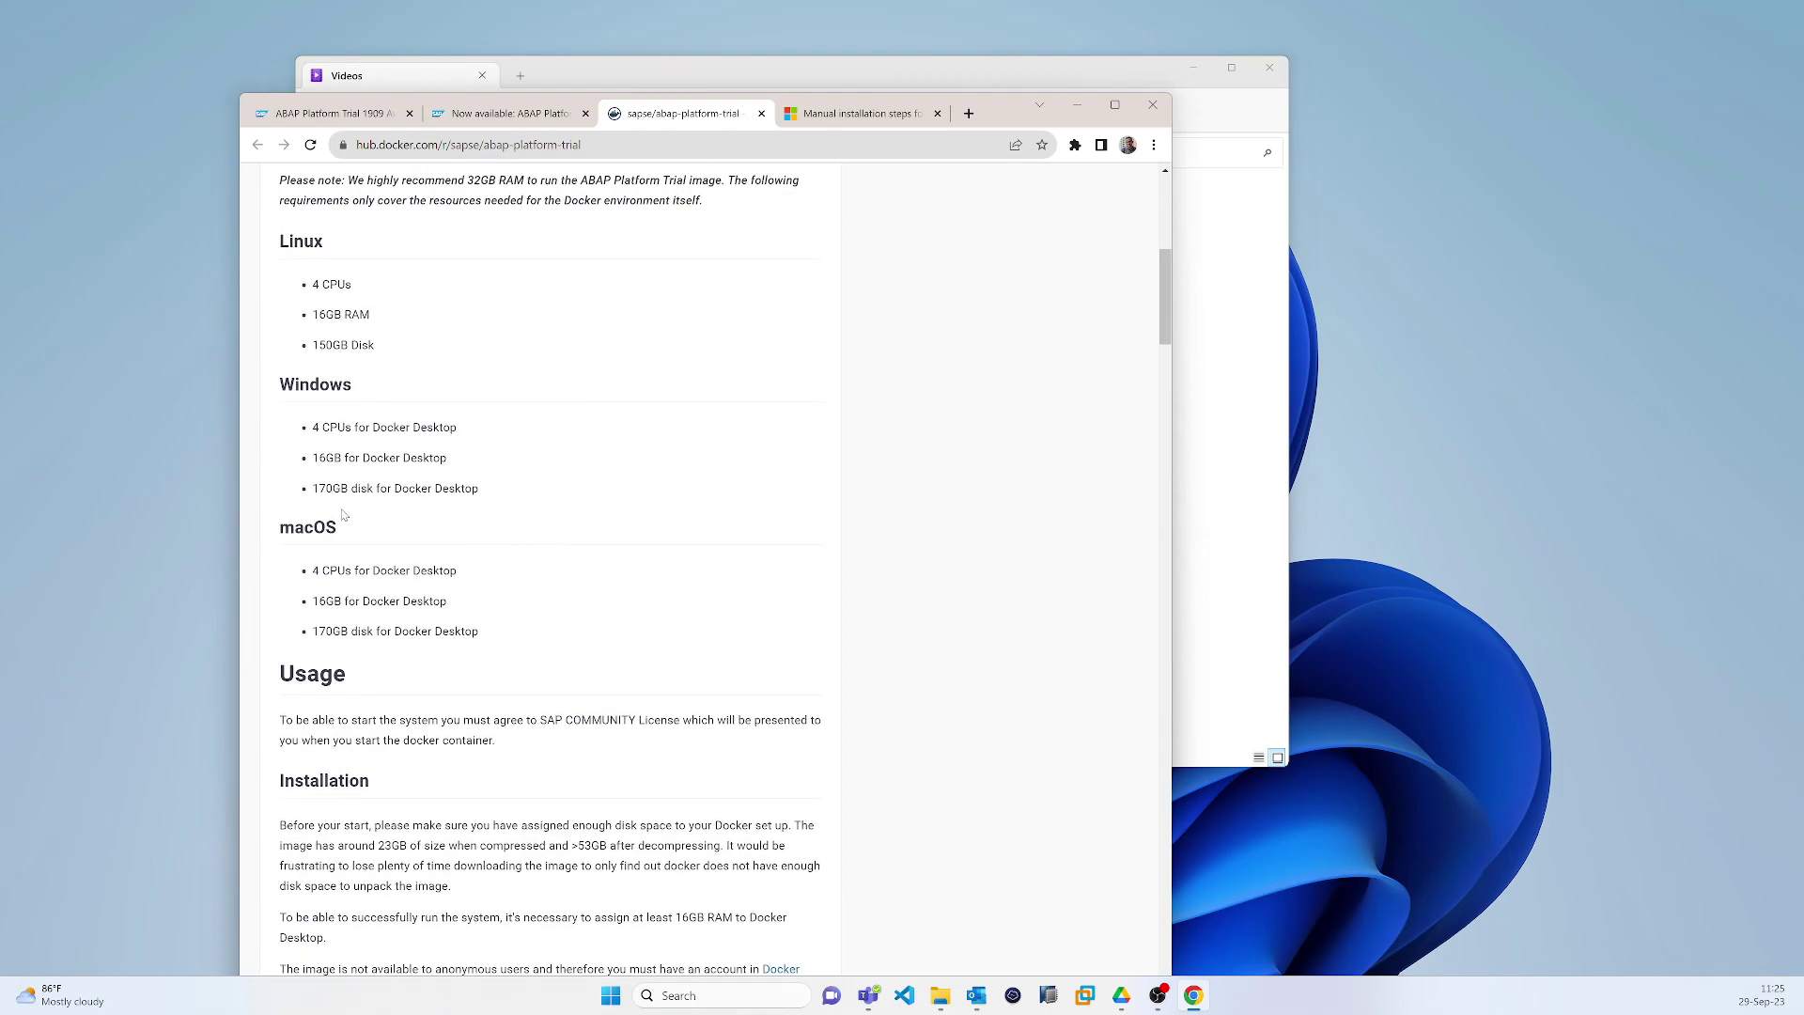
pyautogui.moveTo(279, 383); pyautogui.dragTo(524, 483)
pyautogui.click(569, 518)
pyautogui.scroll(5, 573, 522)
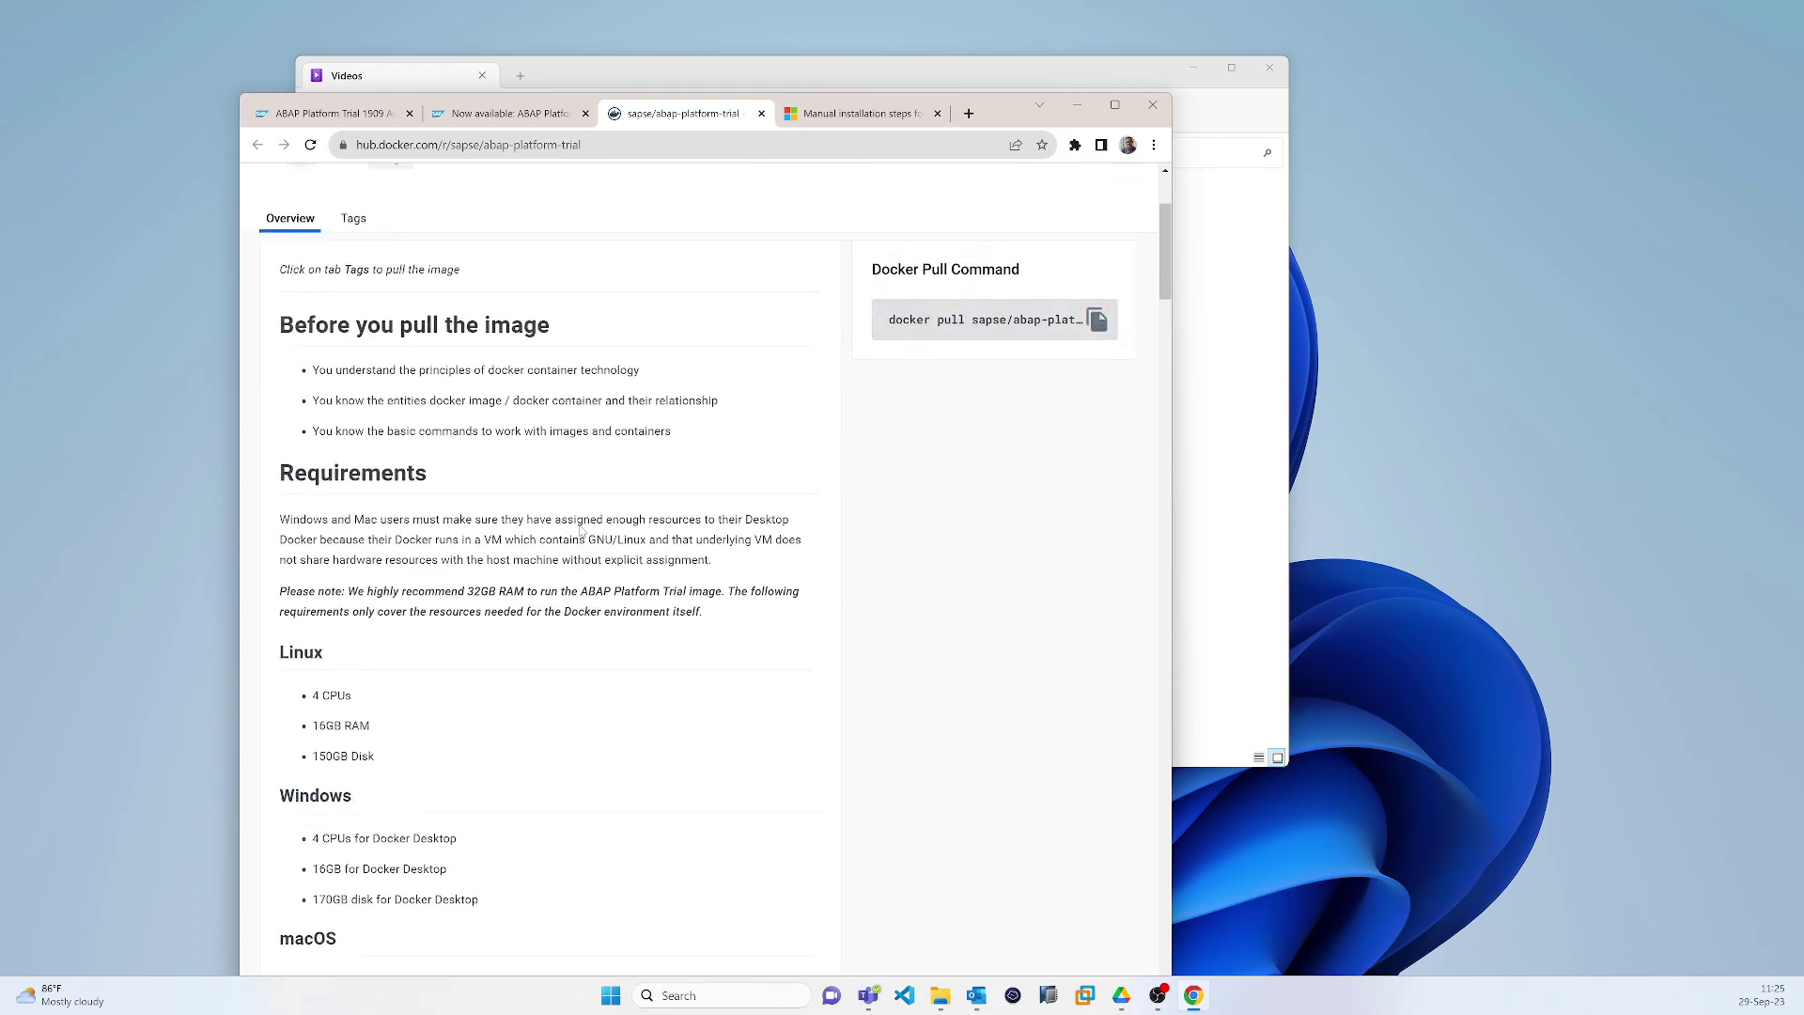
pyautogui.scroll(-4, 569, 572)
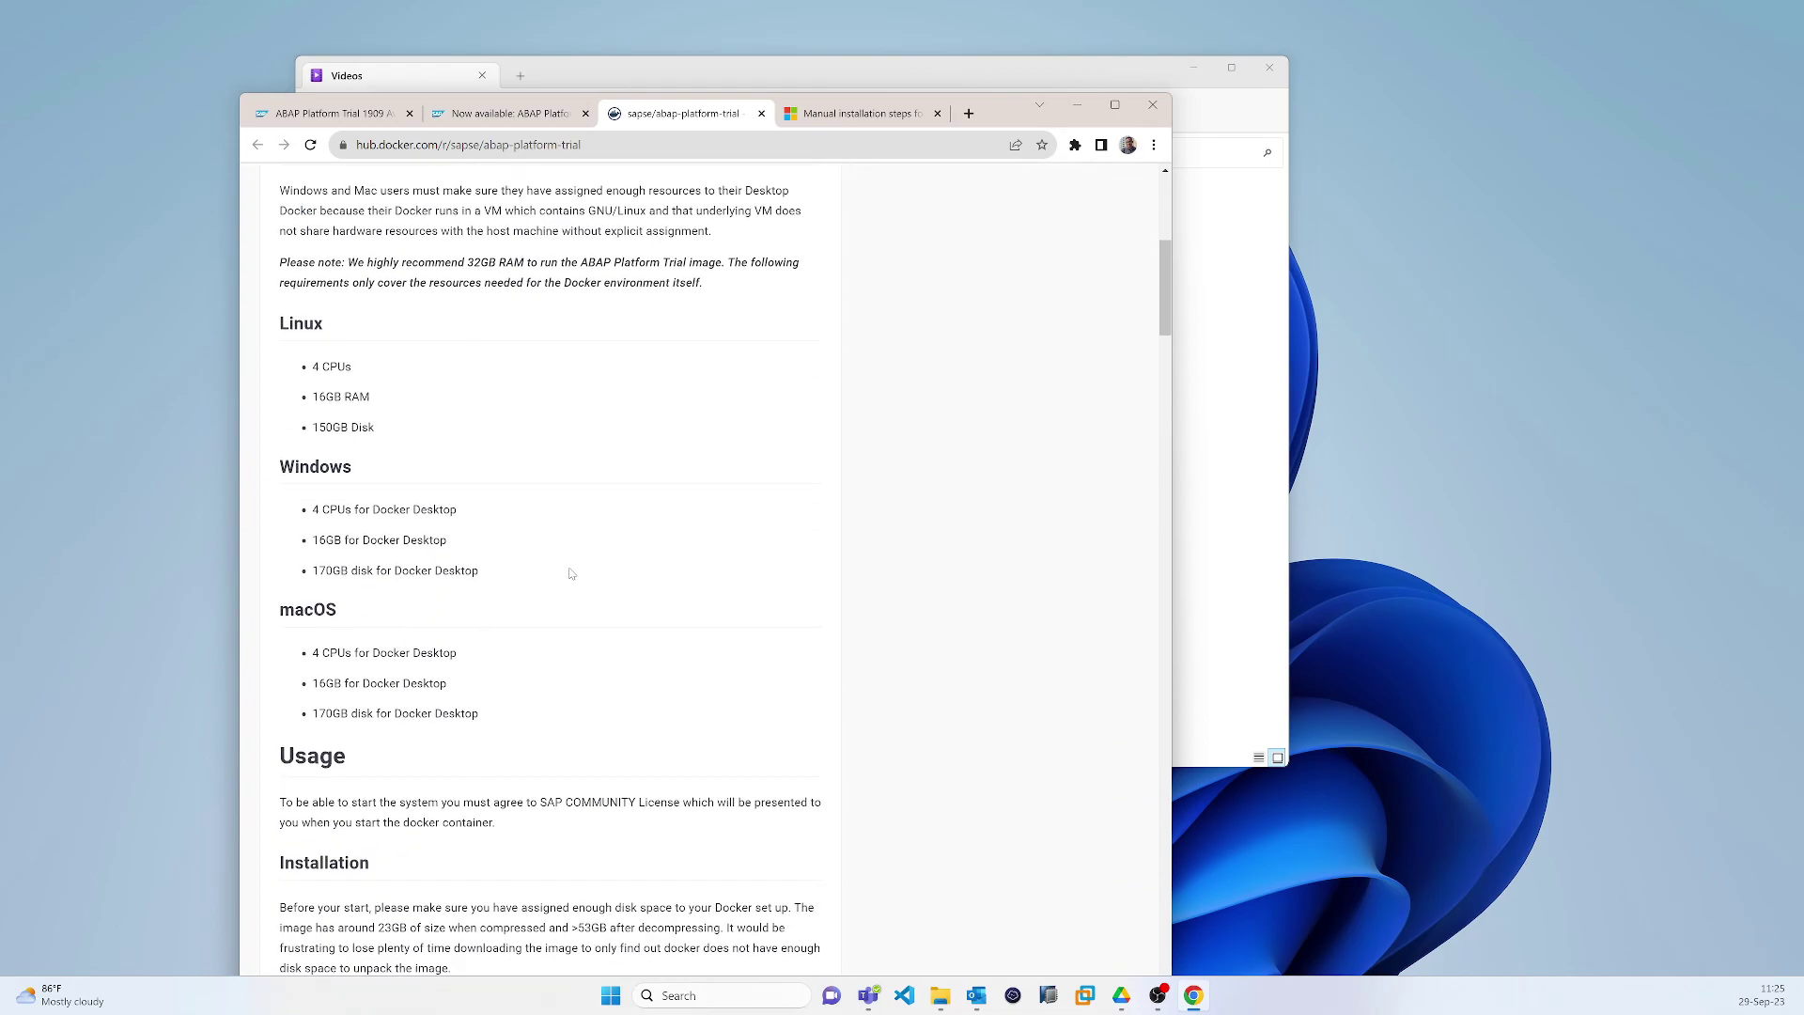
pyautogui.scroll(-3, 569, 572)
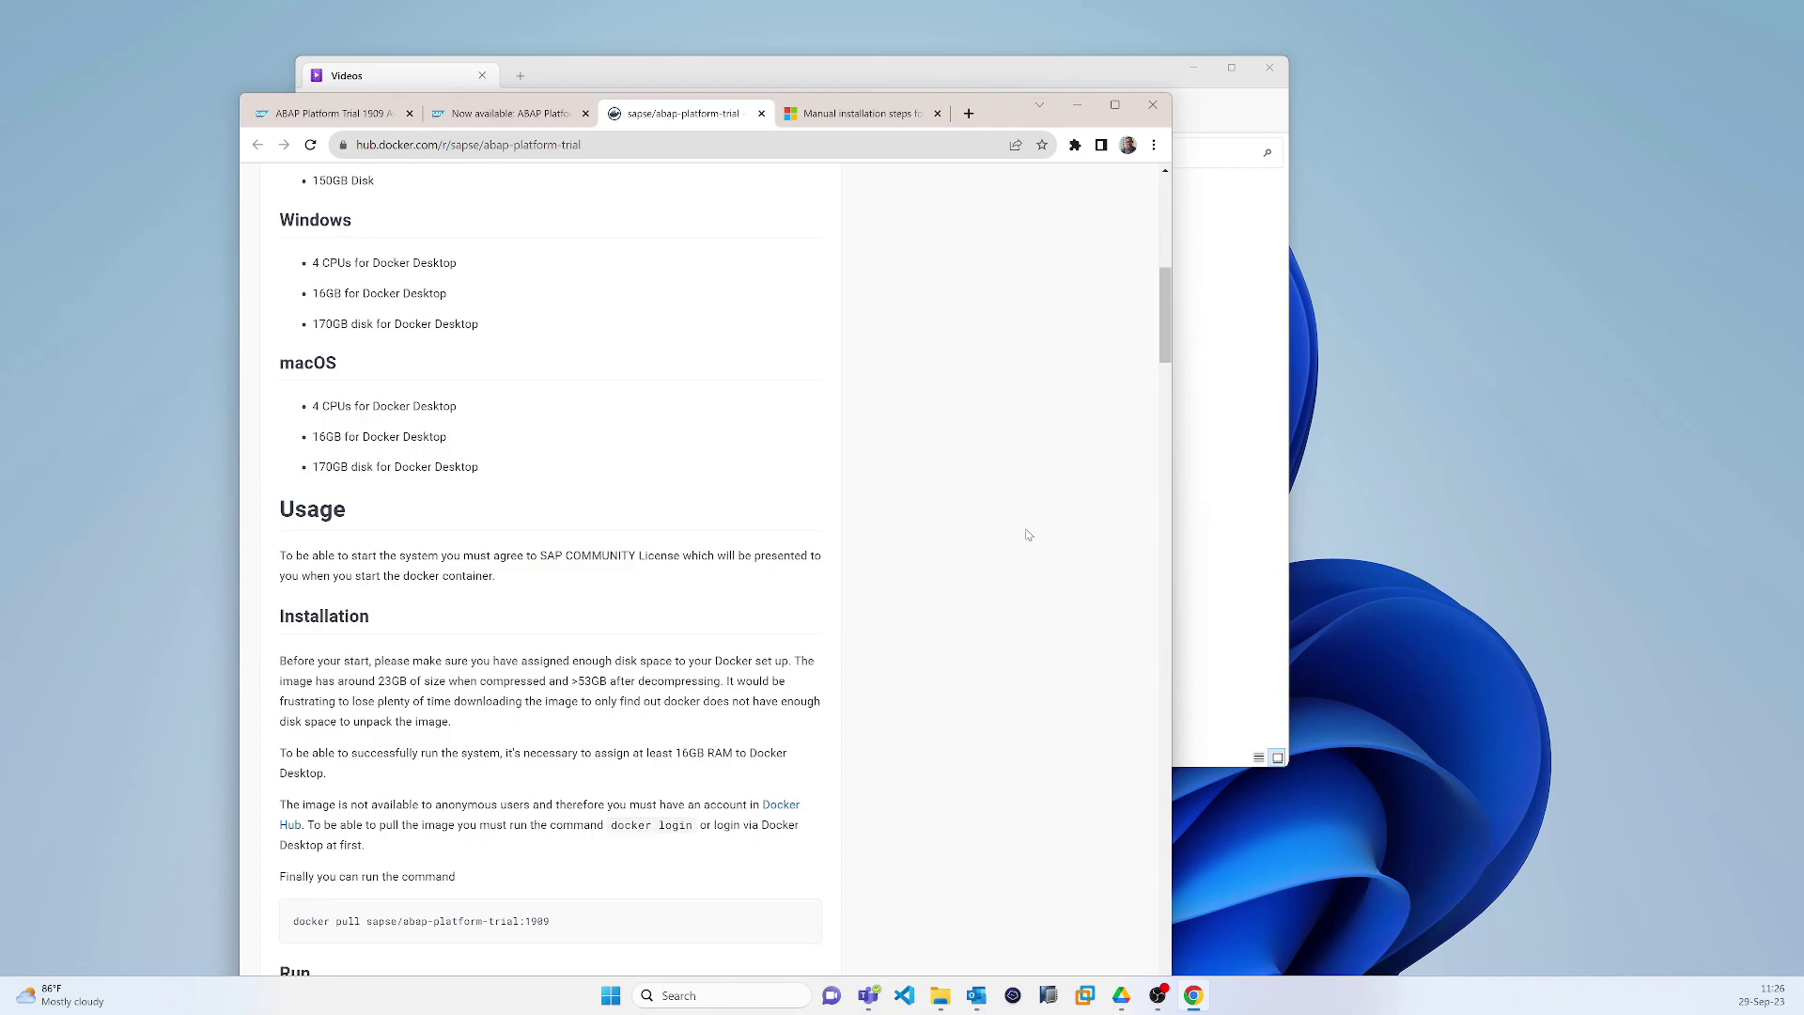
# Step: Open Control Panel's Programs category and bring up the dialog for turning Windows features on or off
pyautogui.click(697, 995)
pyautogui.write('contr')
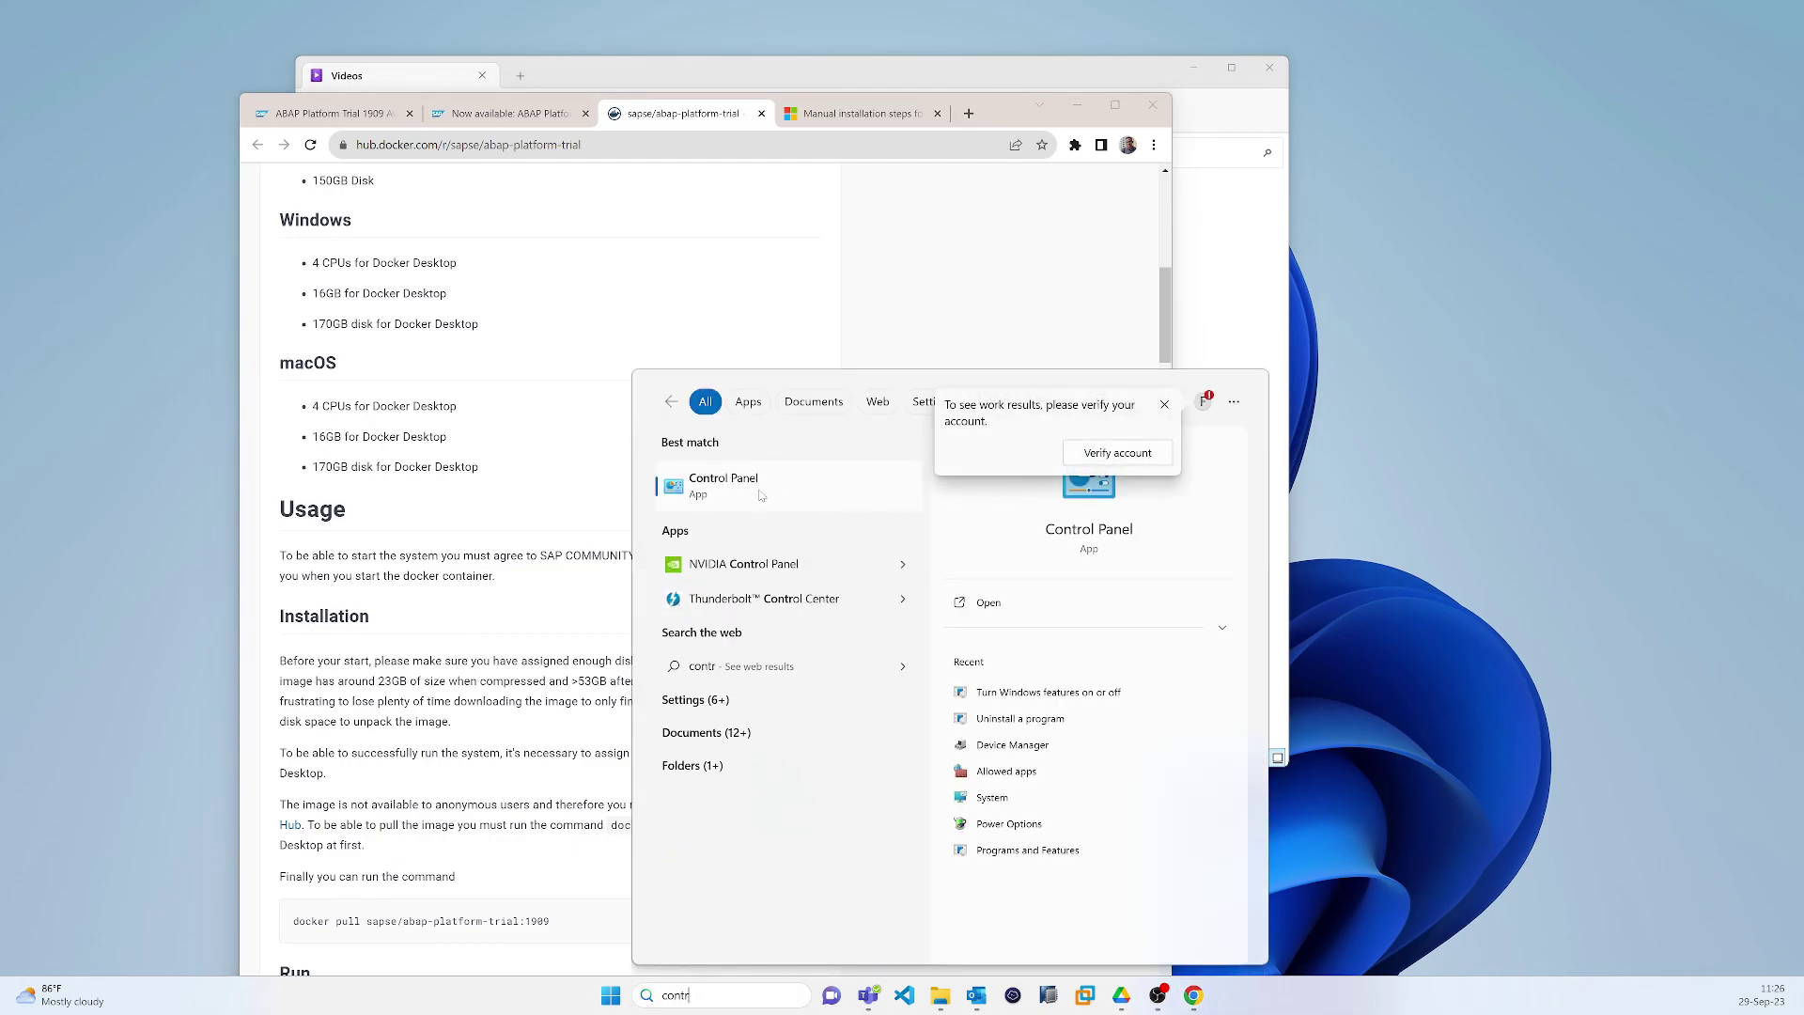
pyautogui.click(761, 486)
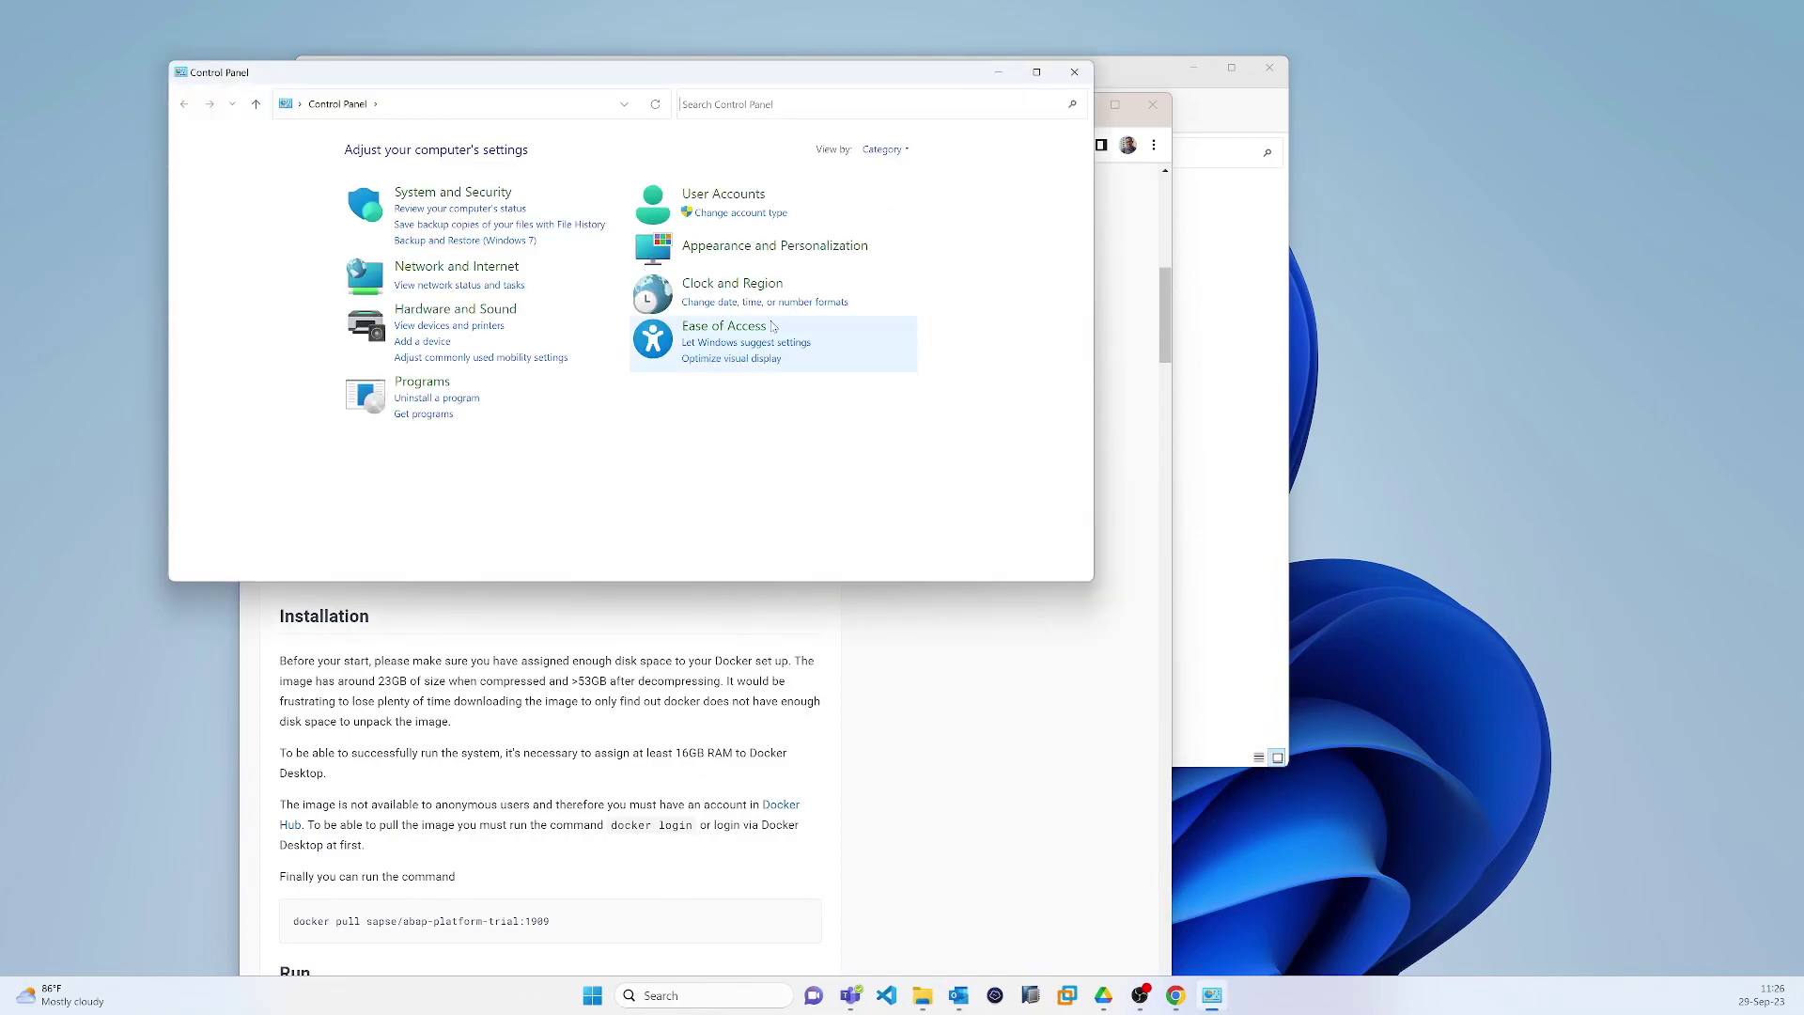
pyautogui.click(420, 385)
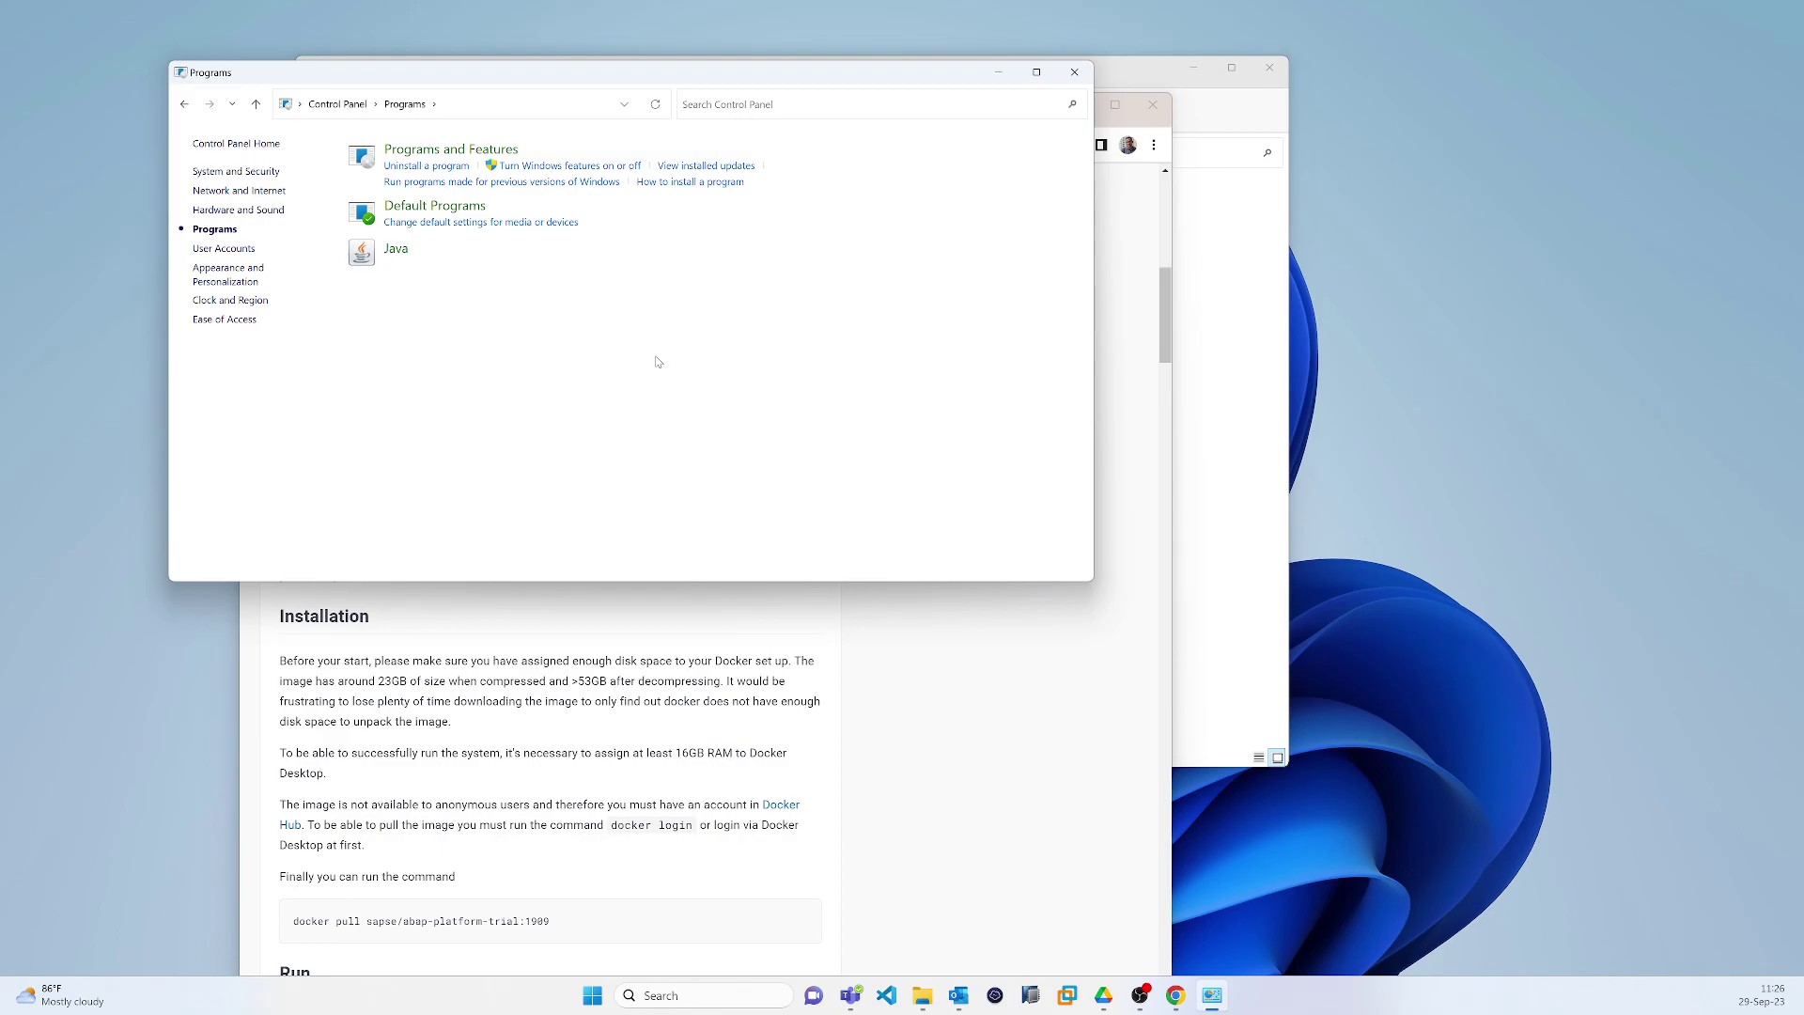
pyautogui.click(575, 165)
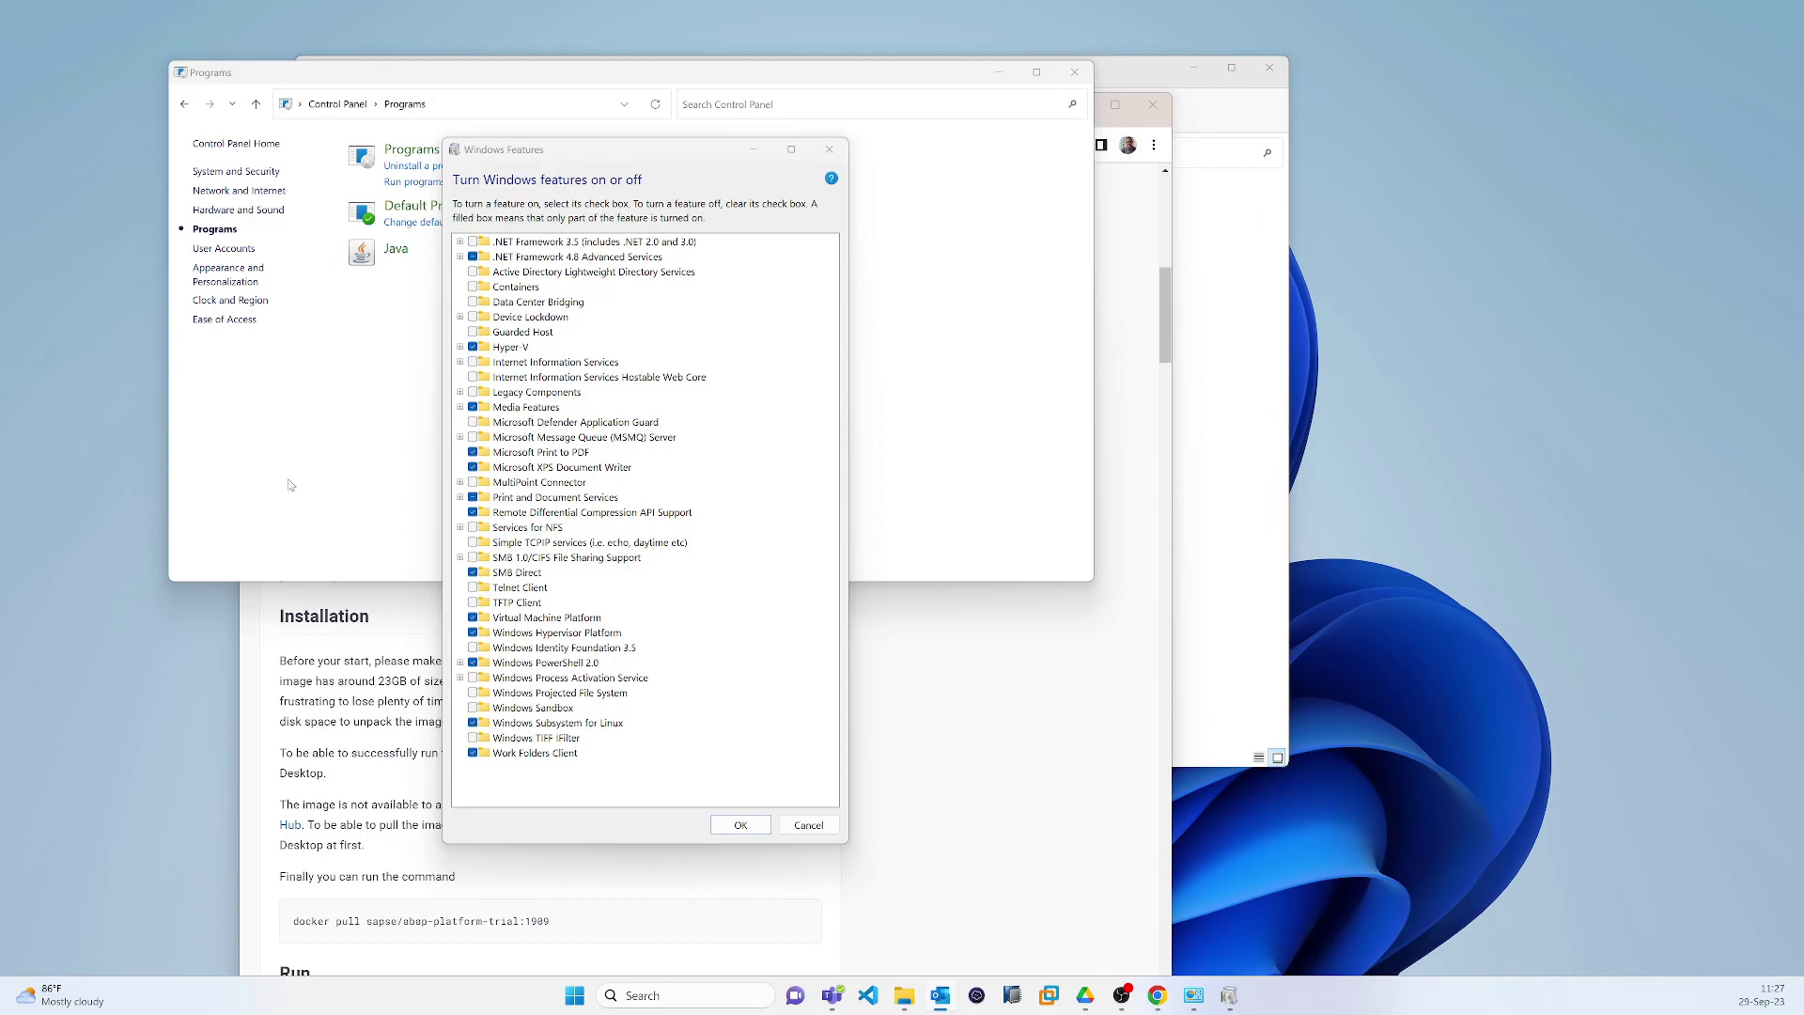
# Step: Check that Hyper-V, Virtual Machine Platform, Windows Hypervisor Platform and Windows Subsystem for Linux are enabled
pyautogui.click(513, 350)
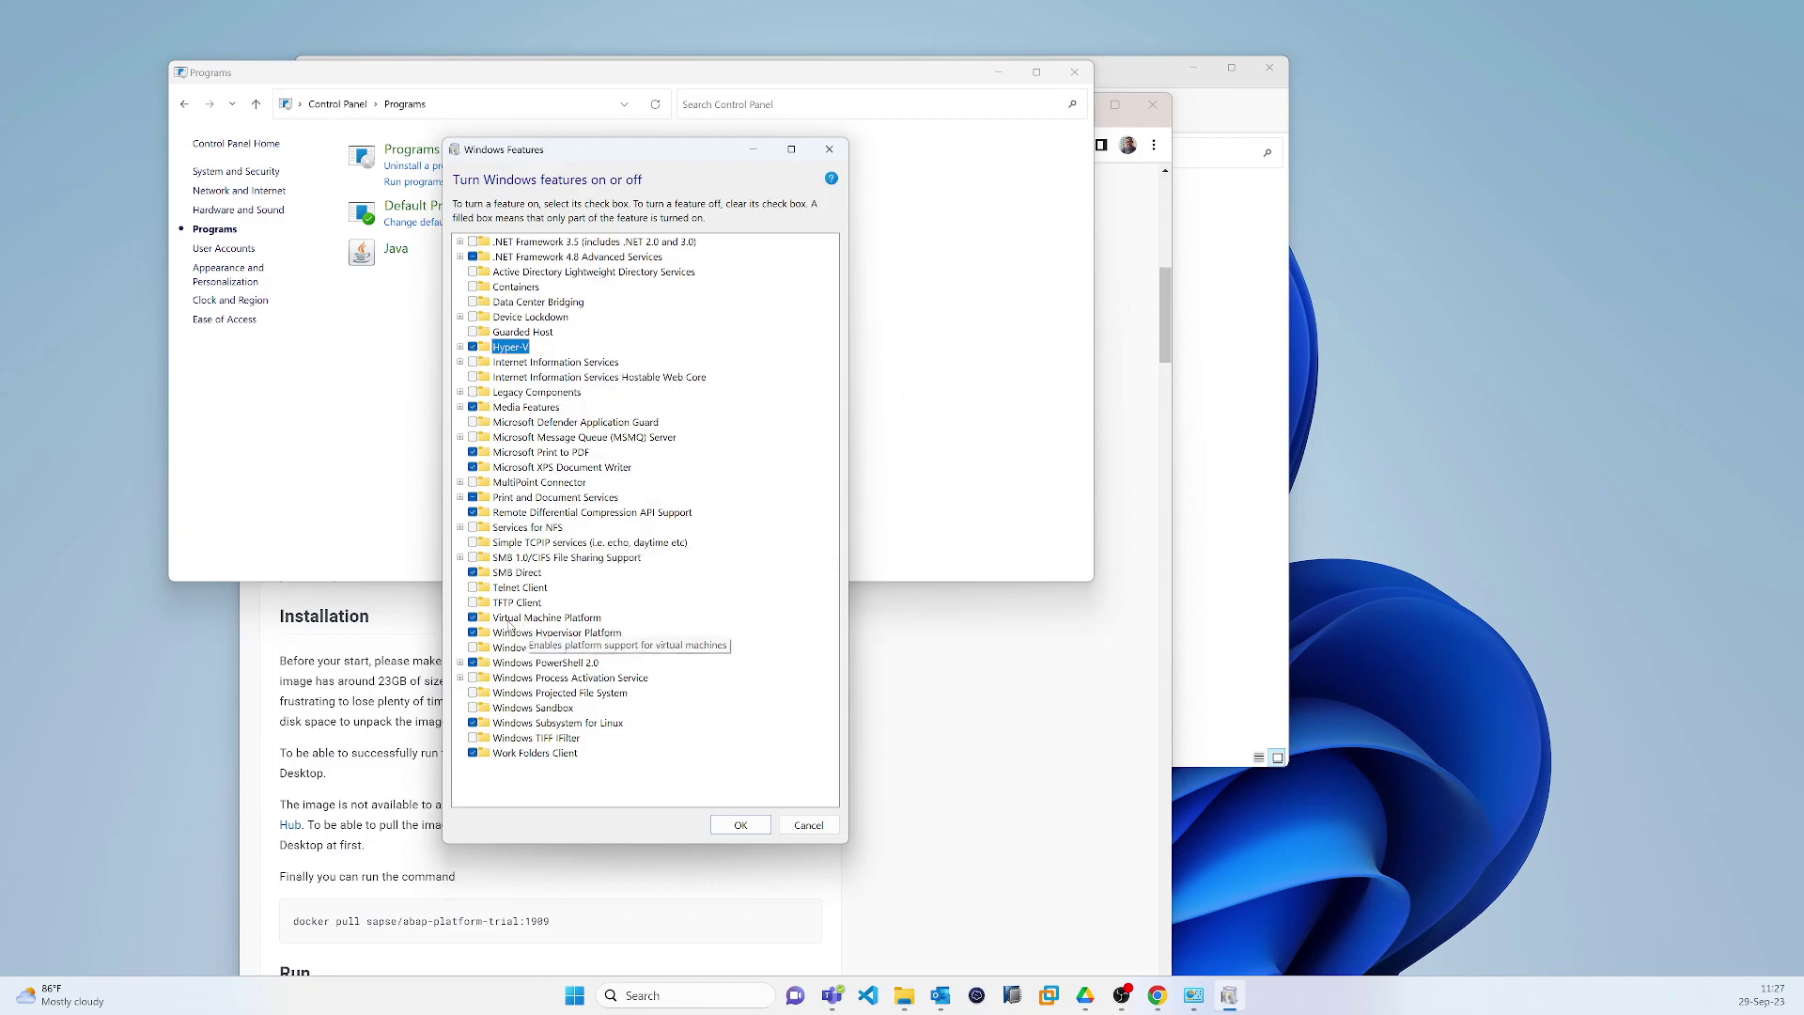
pyautogui.click(473, 618)
pyautogui.click(473, 618)
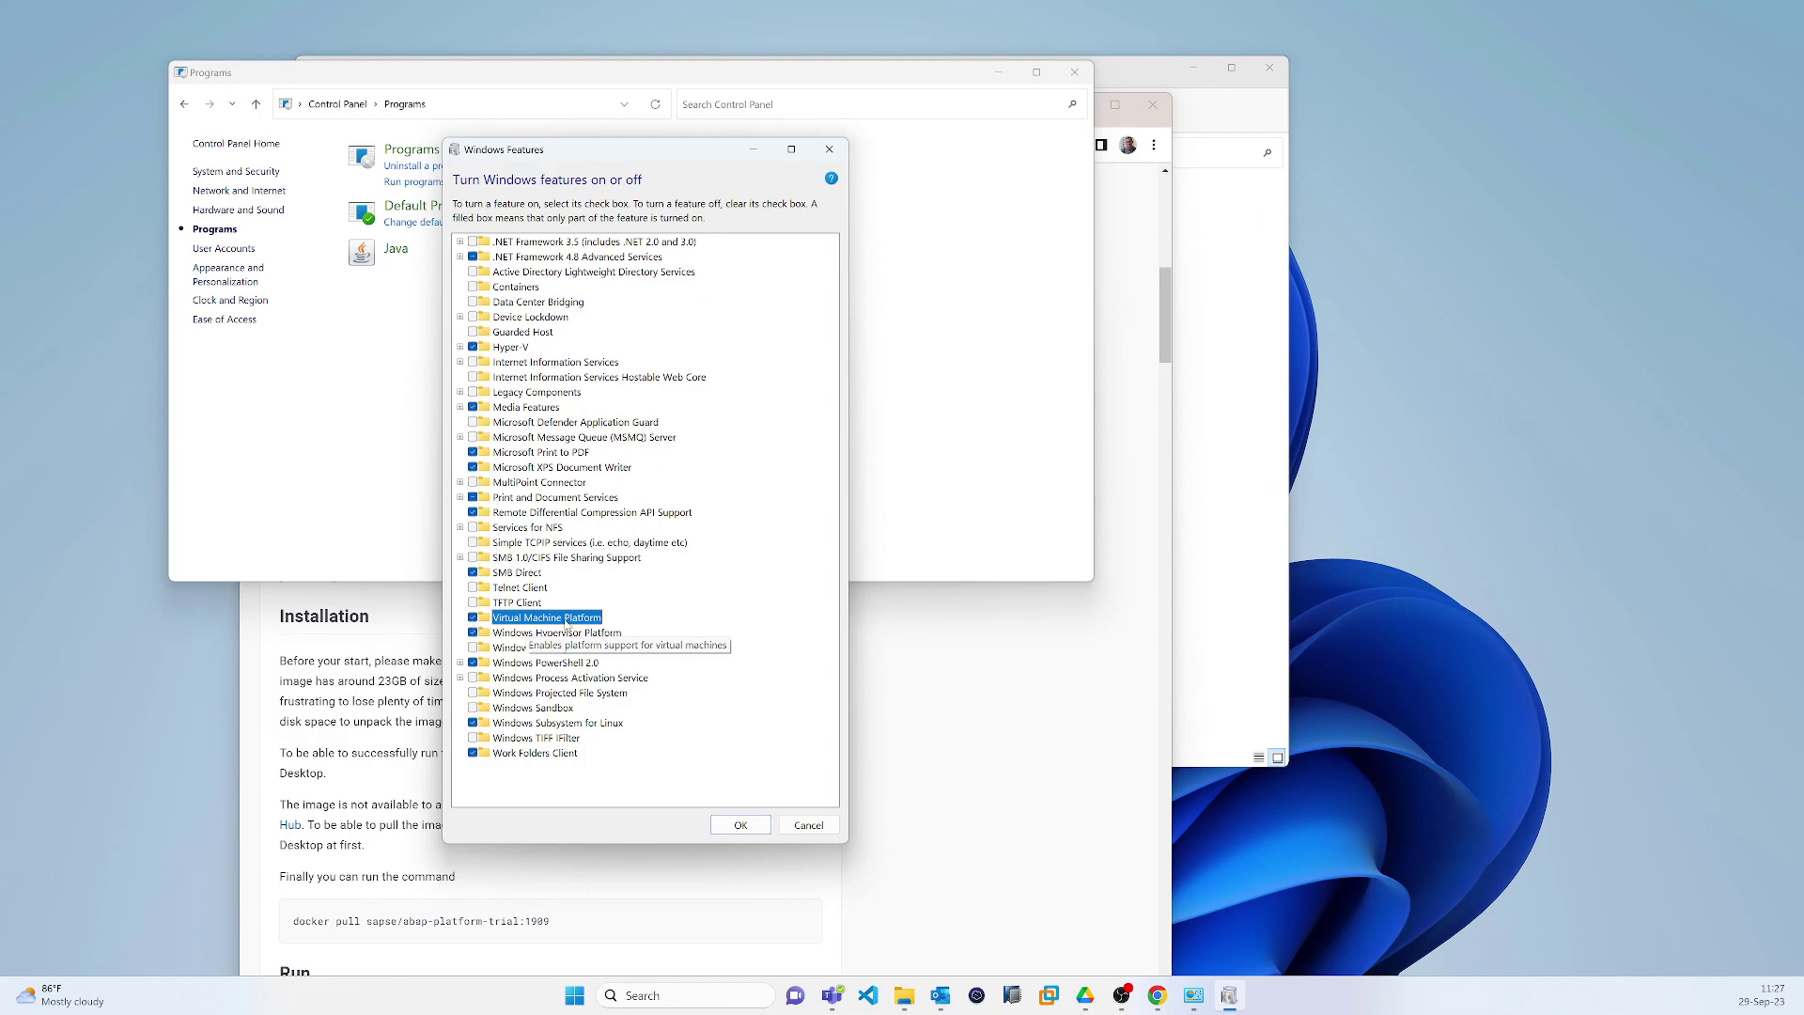
pyautogui.click(473, 633)
pyautogui.click(472, 633)
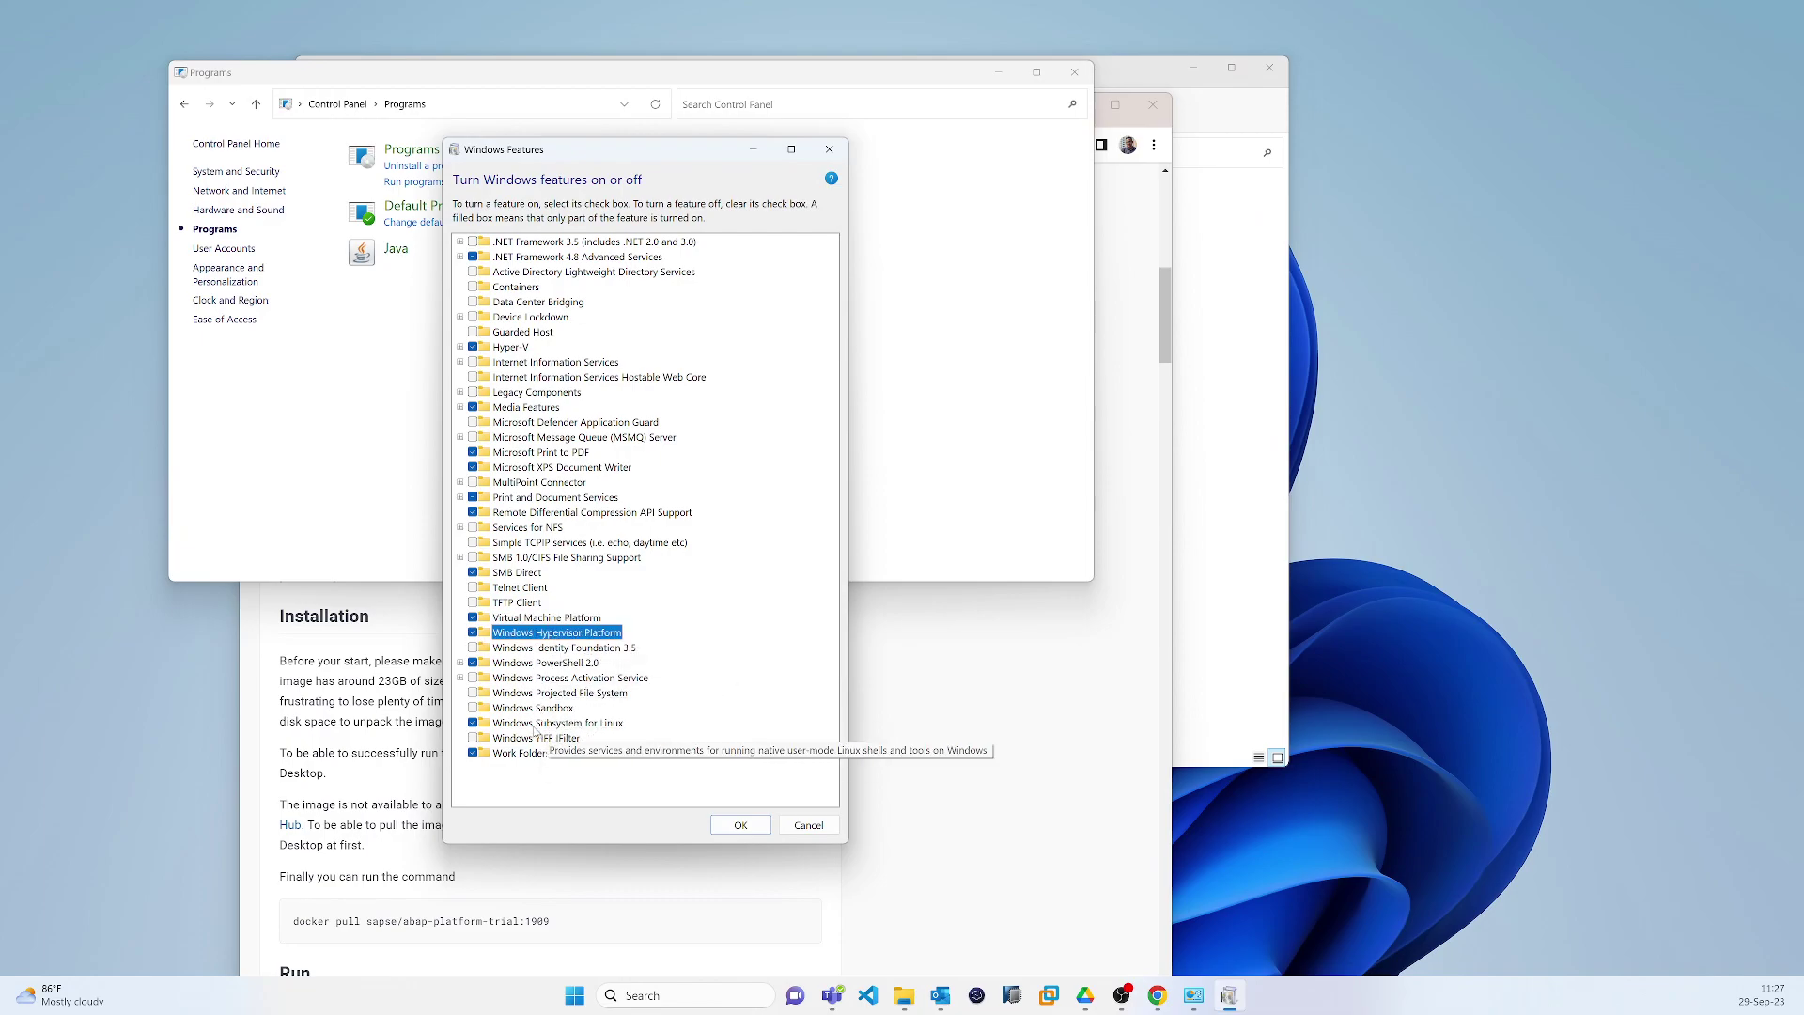
pyautogui.click(477, 726)
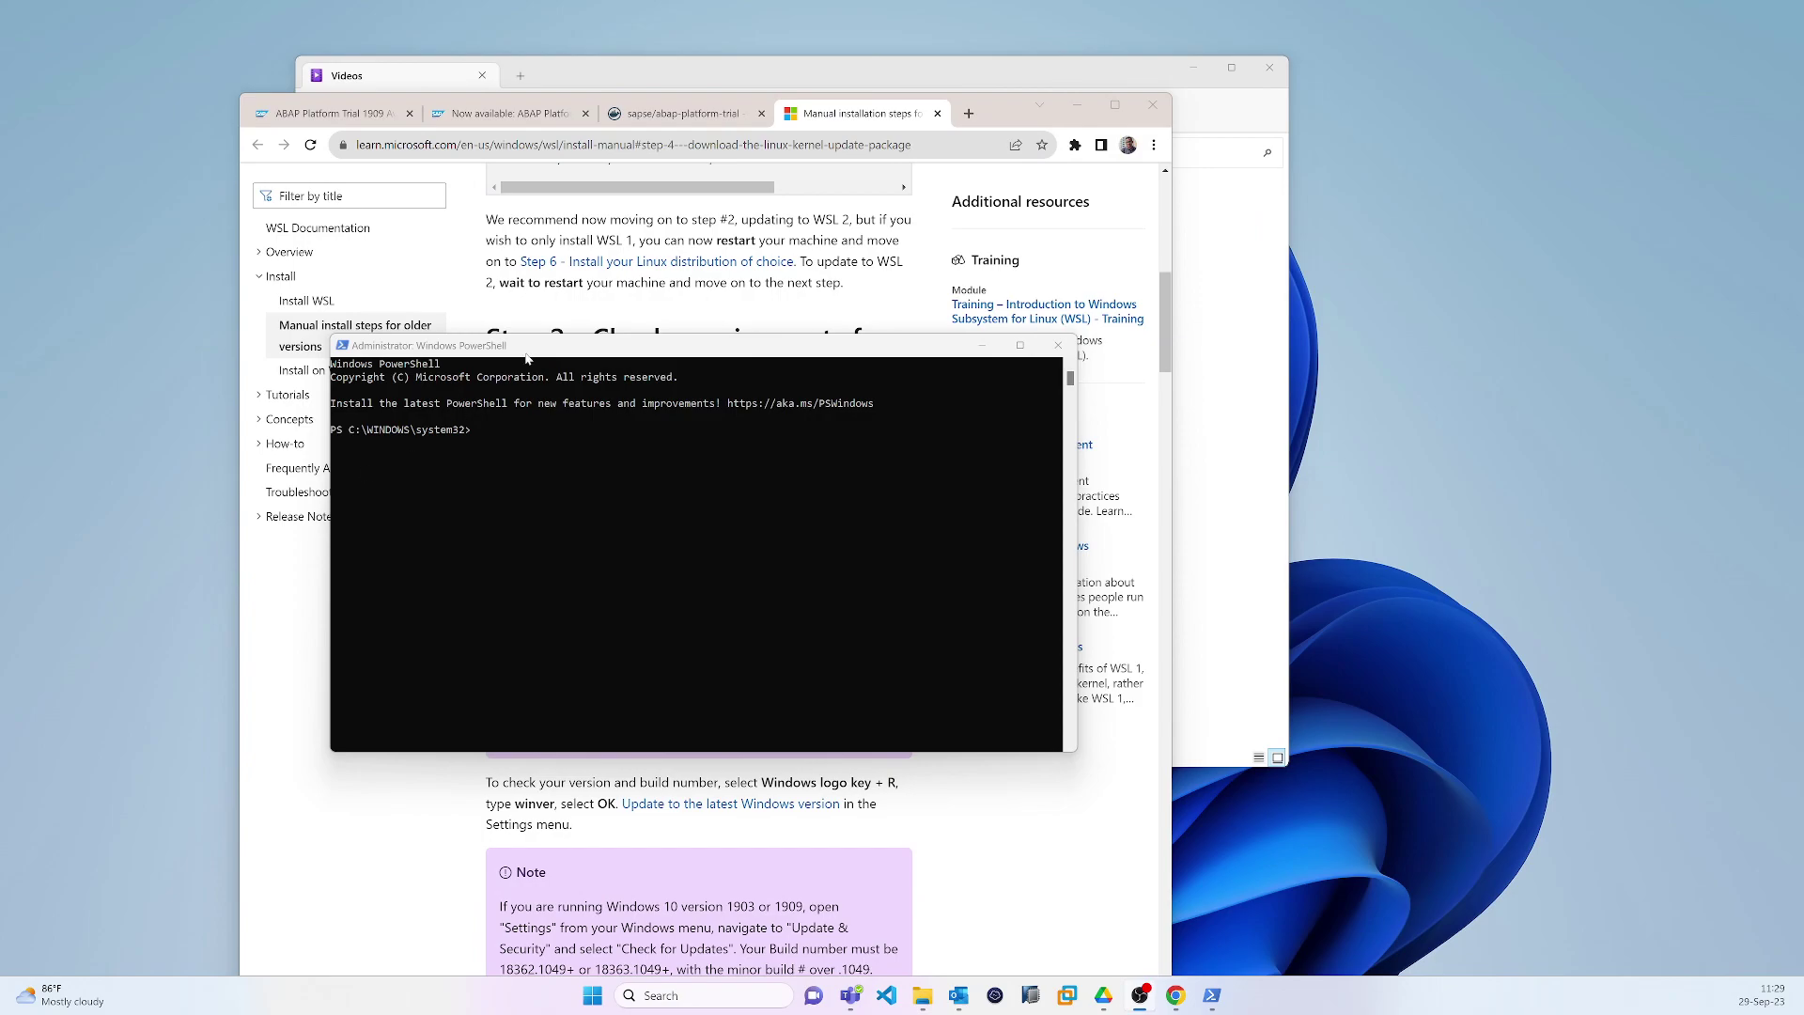
# Step: Move the administrator PowerShell window beside the WSL manual installation guide and show the guide's Step 1 command
pyautogui.moveTo(530, 355); pyautogui.dragTo(528, 319)
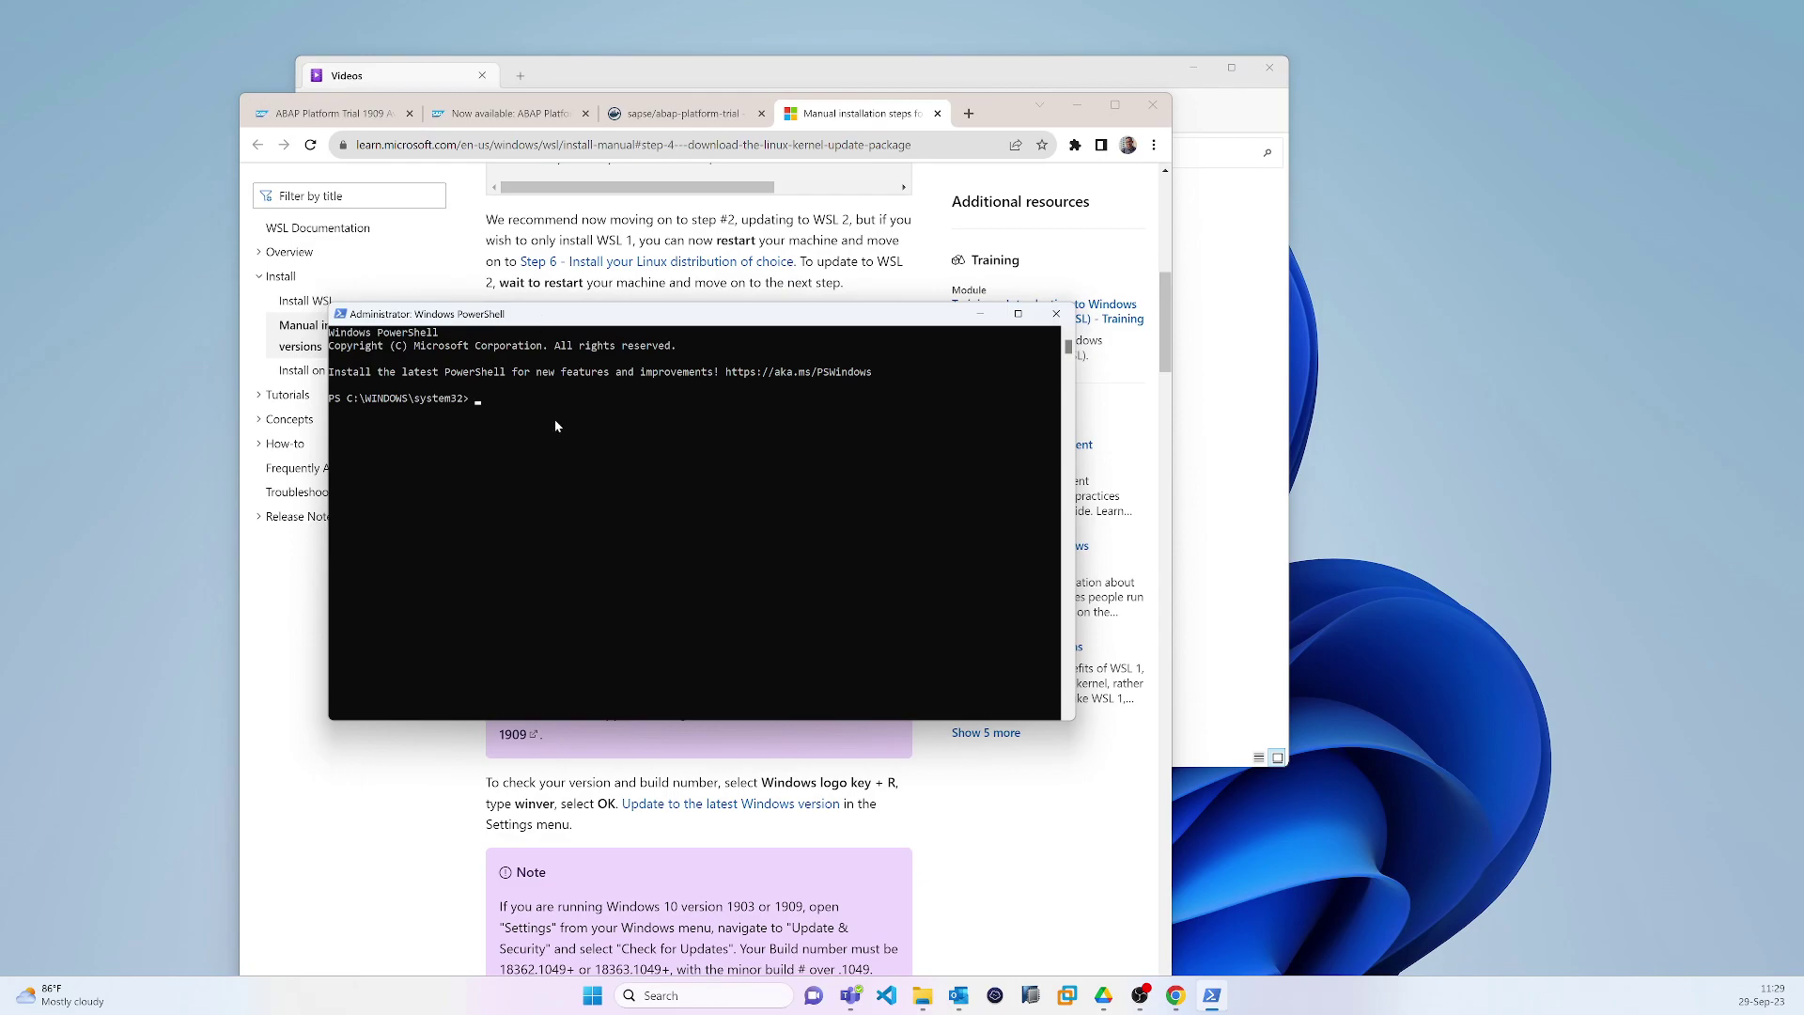
pyautogui.moveTo(558, 320); pyautogui.dragTo(1245, 351)
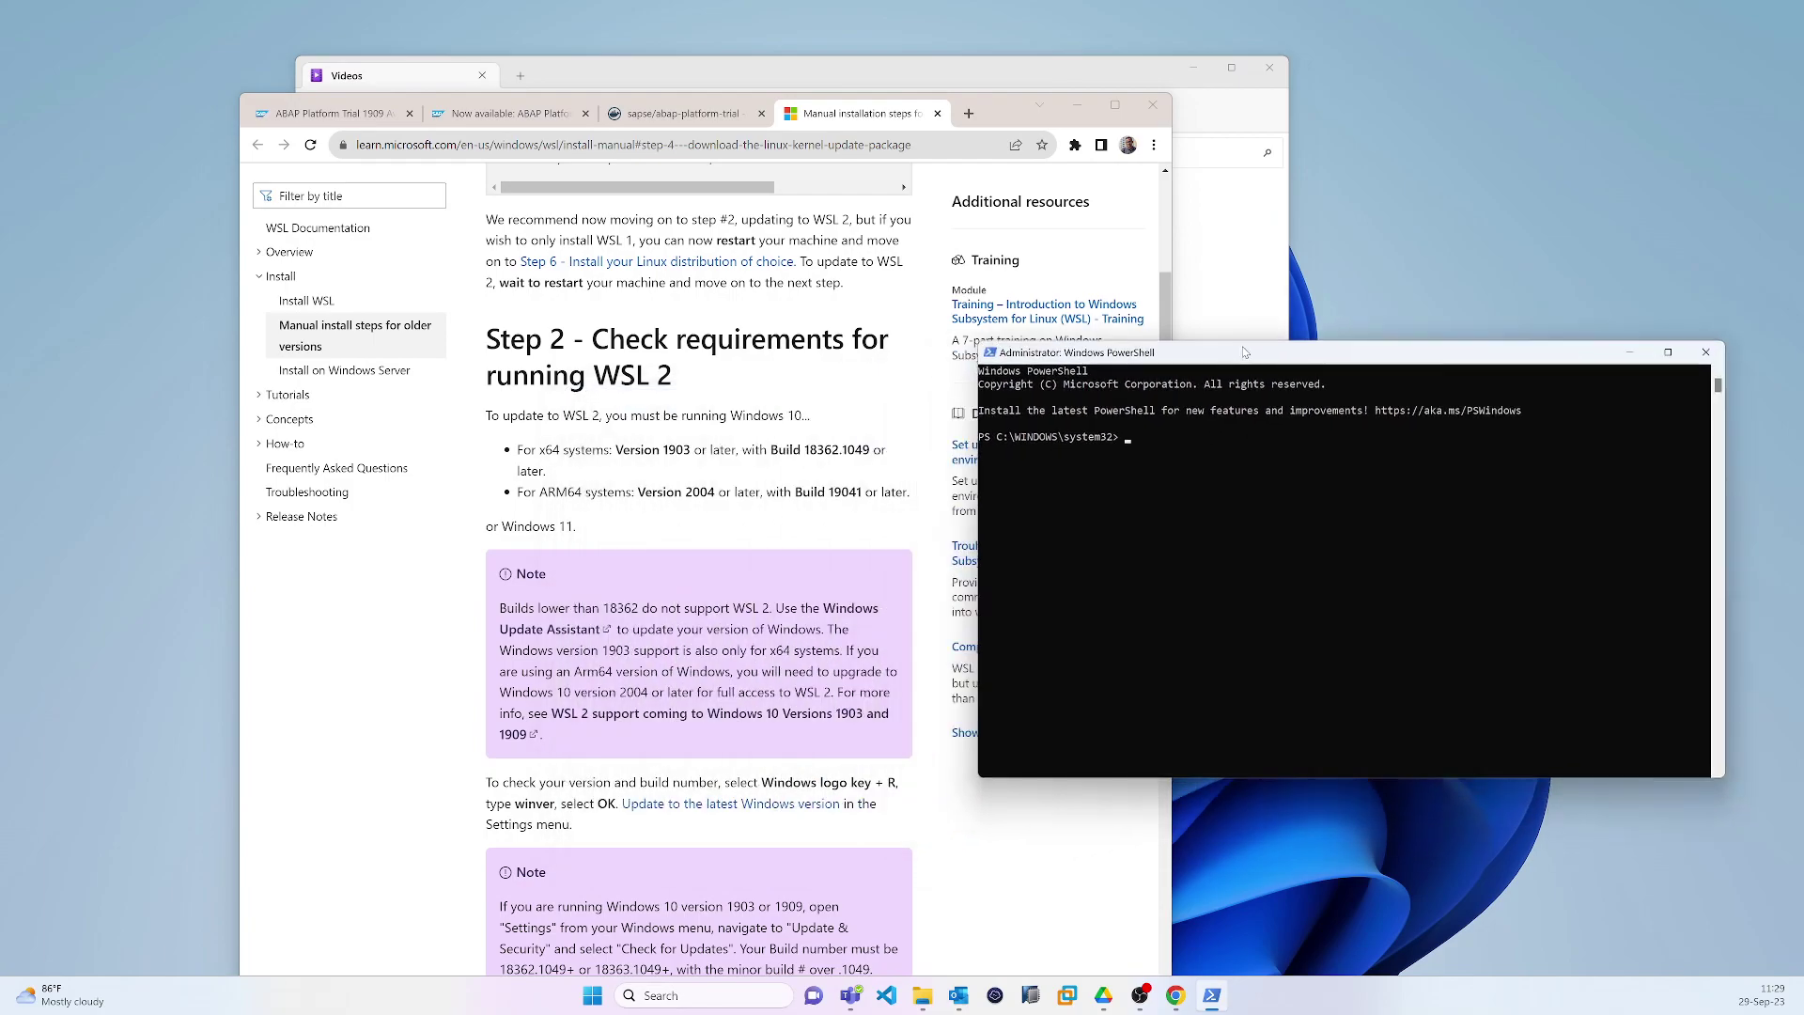
pyautogui.scroll(4, 632, 454)
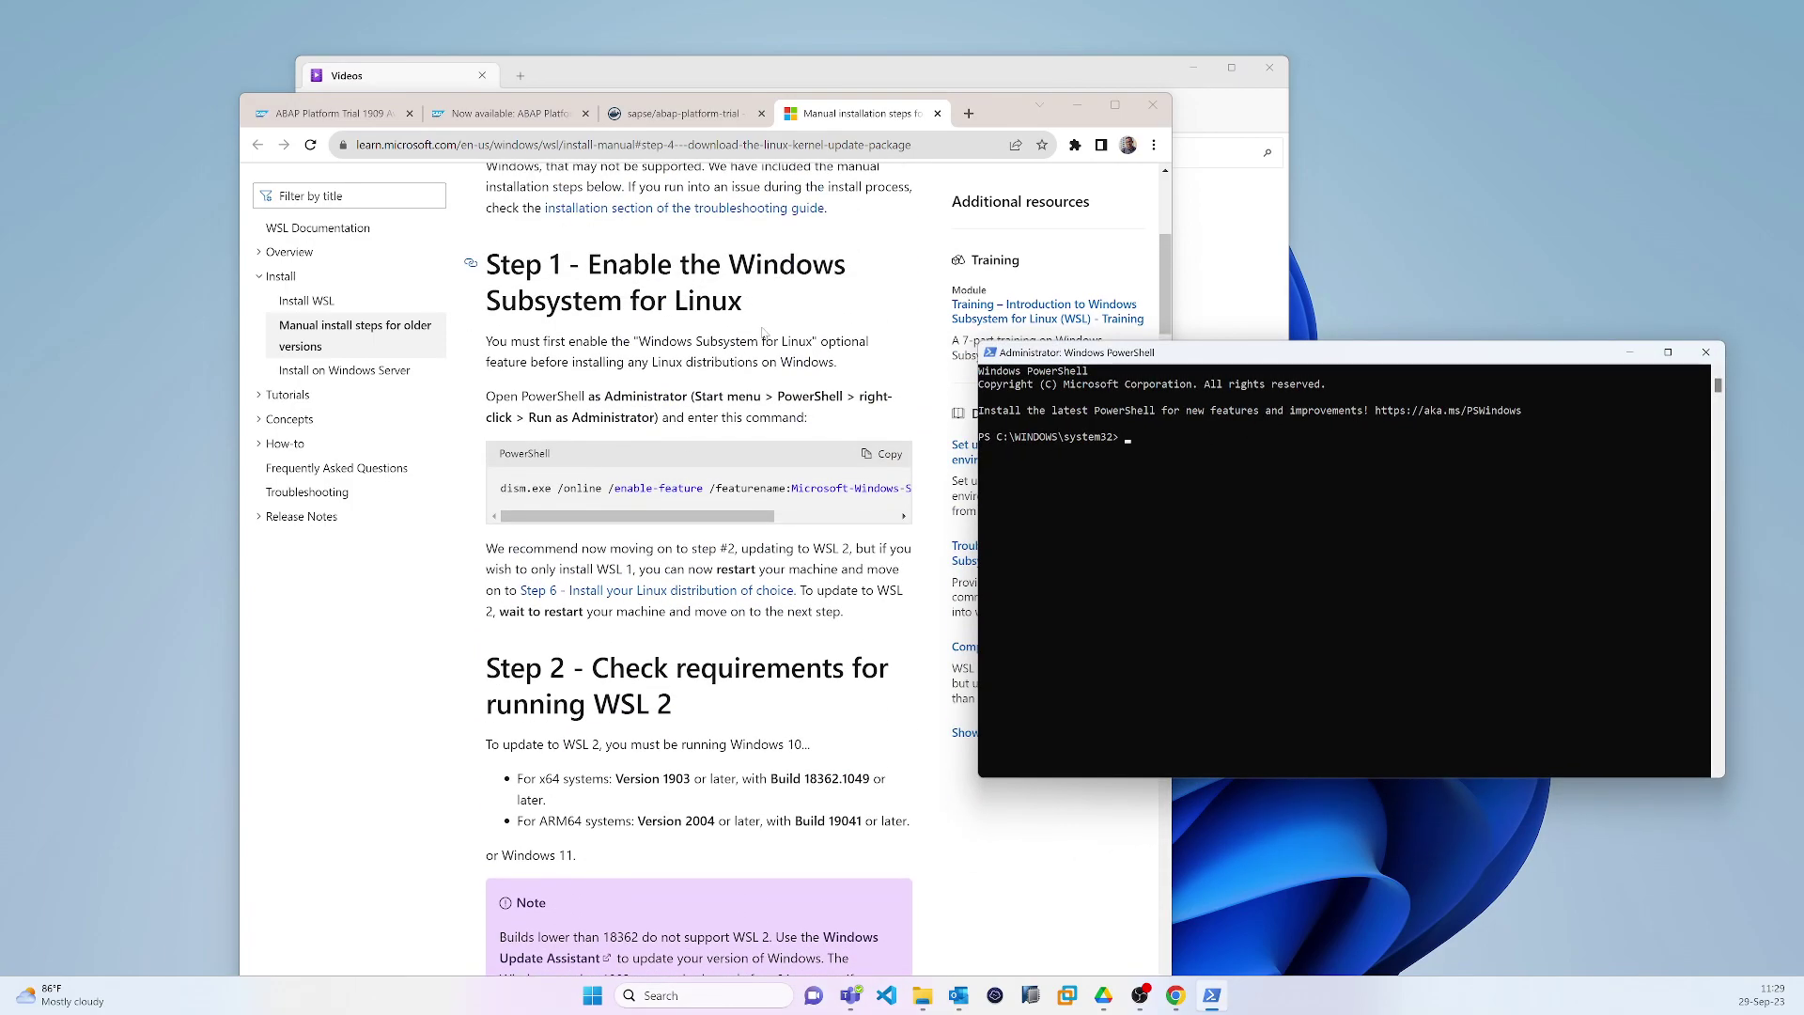
pyautogui.scroll(-2, 766, 437)
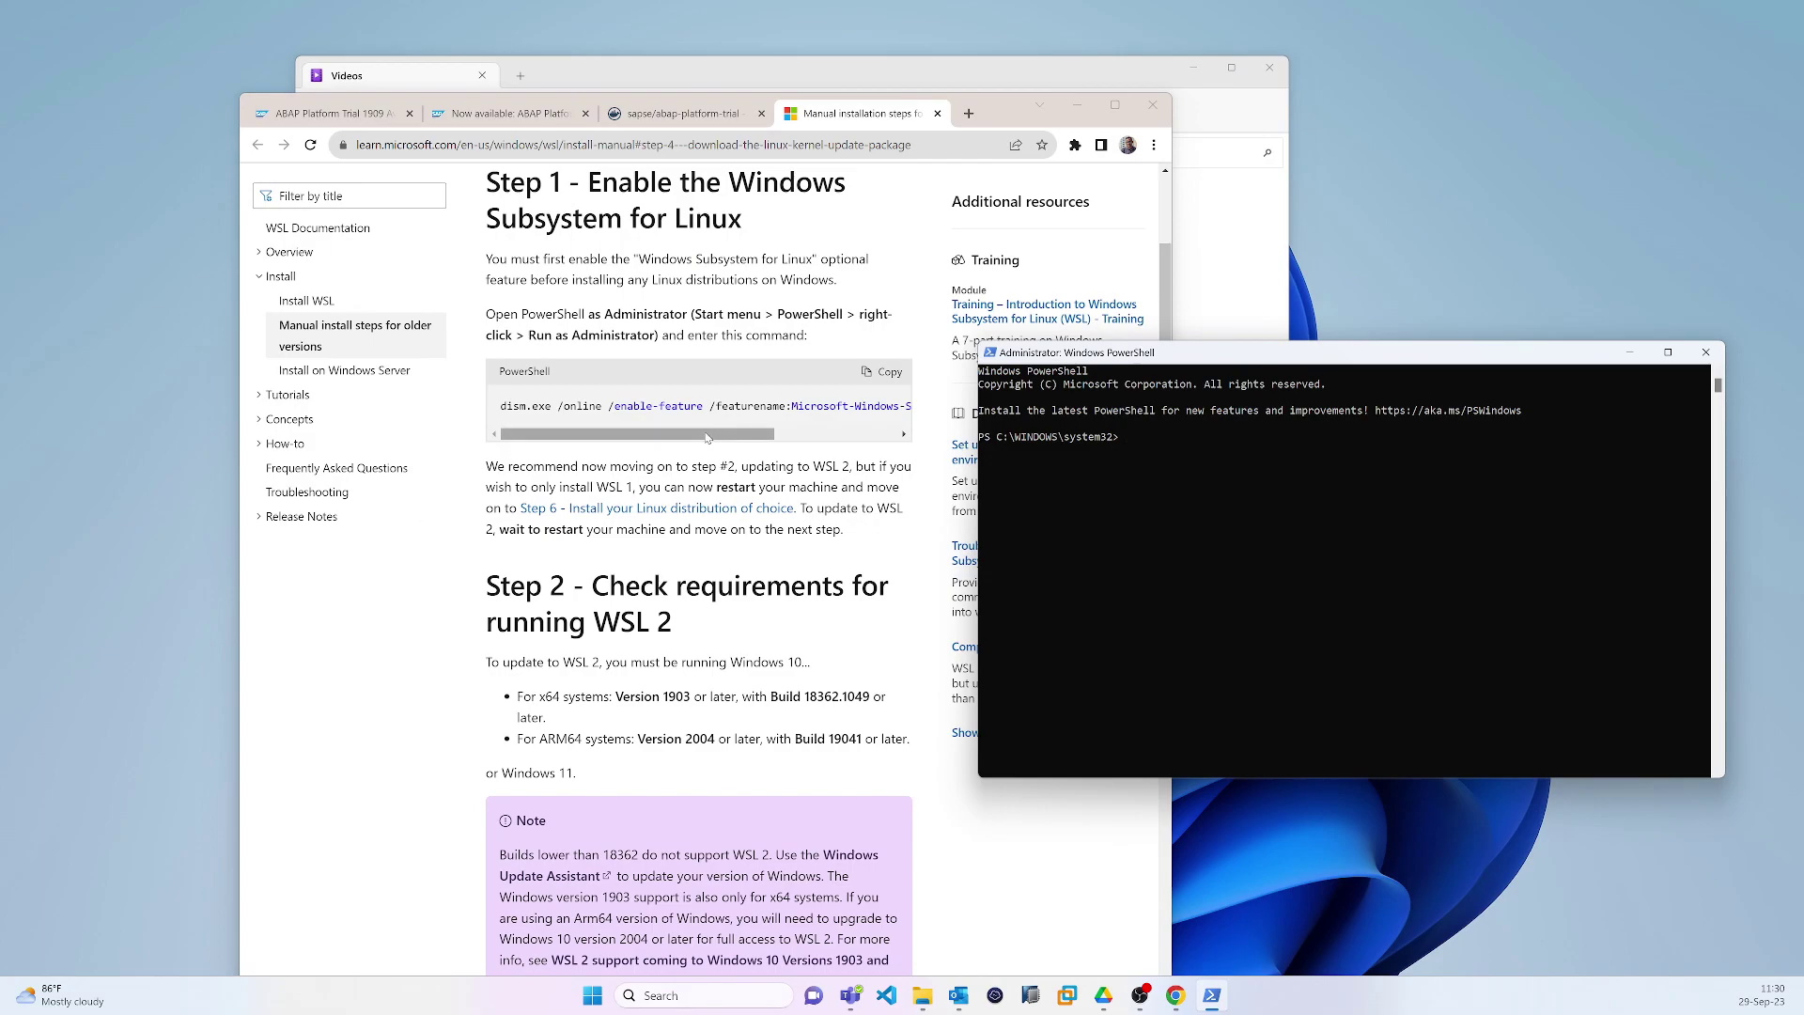
# Step: Copy the guide's Step 1 command and run dism.exe /online /enable-feature /featurename:Microsoft-Windows-Subsystem-Linux /all /norestart in PowerShell
pyautogui.moveTo(712, 434); pyautogui.dragTo(658, 442)
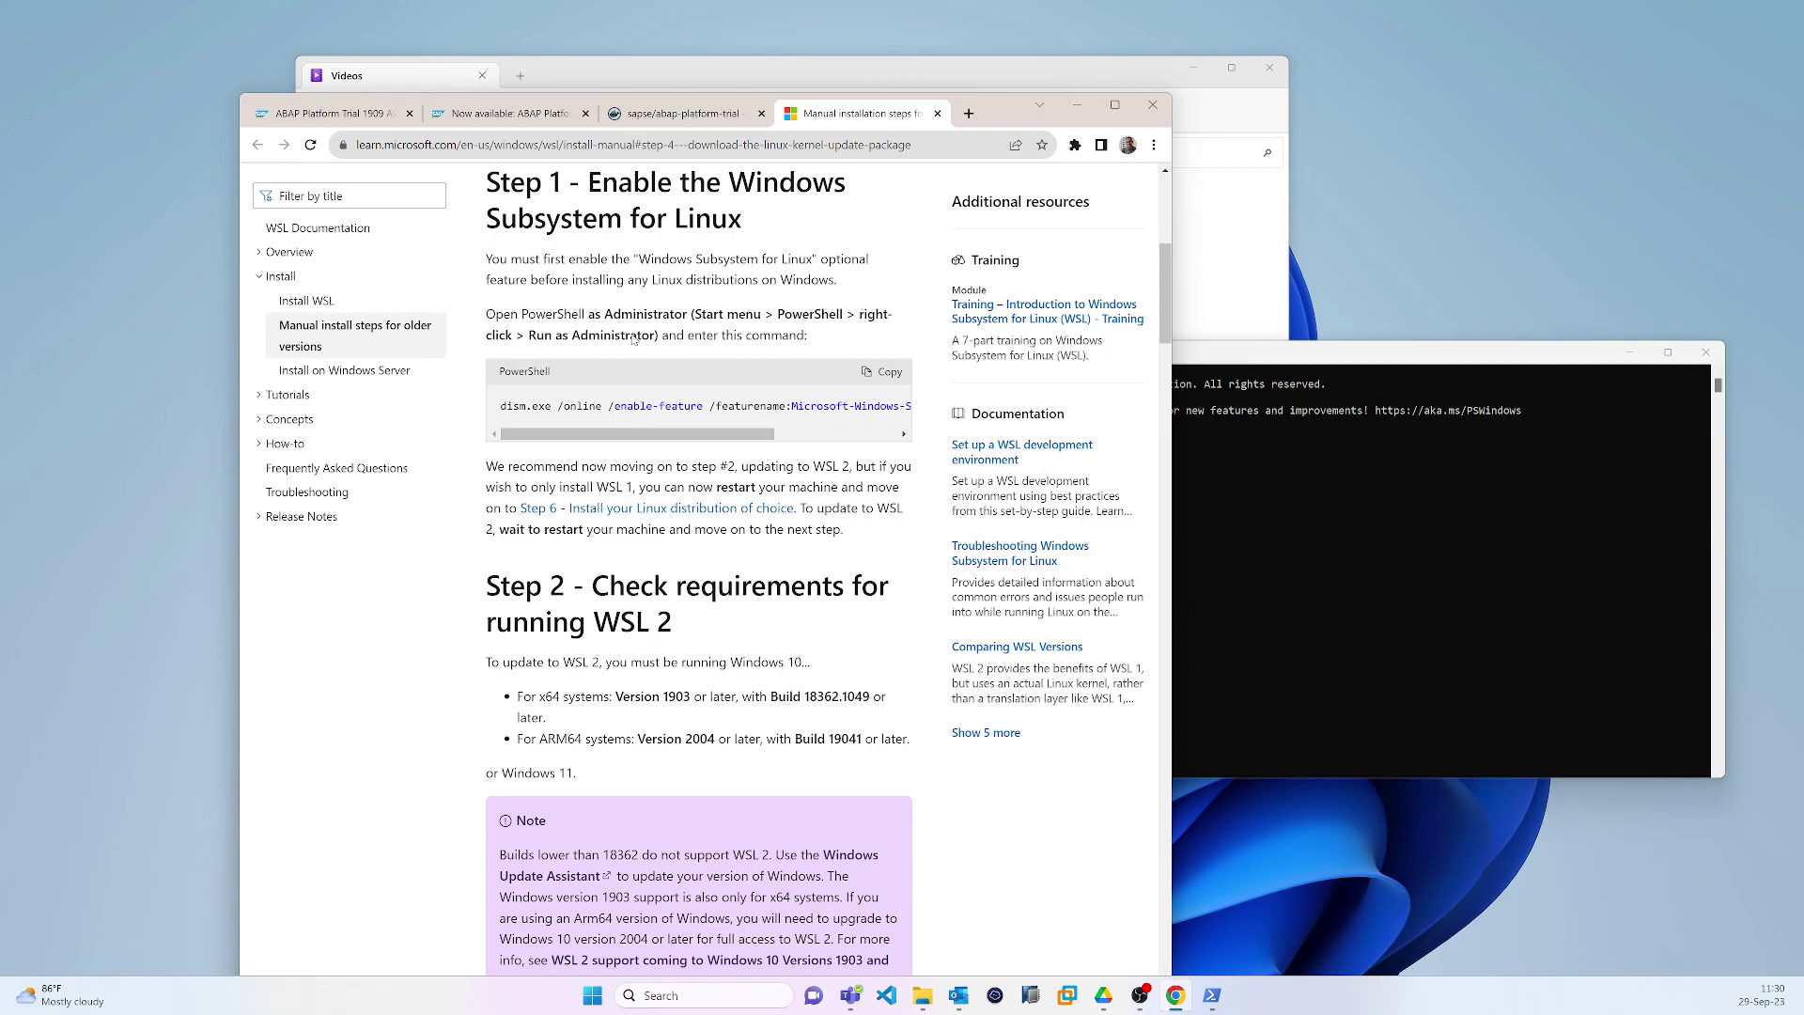
pyautogui.click(883, 371)
pyautogui.moveTo(1250, 351); pyautogui.dragTo(980, 318)
pyautogui.rightClick(904, 404)
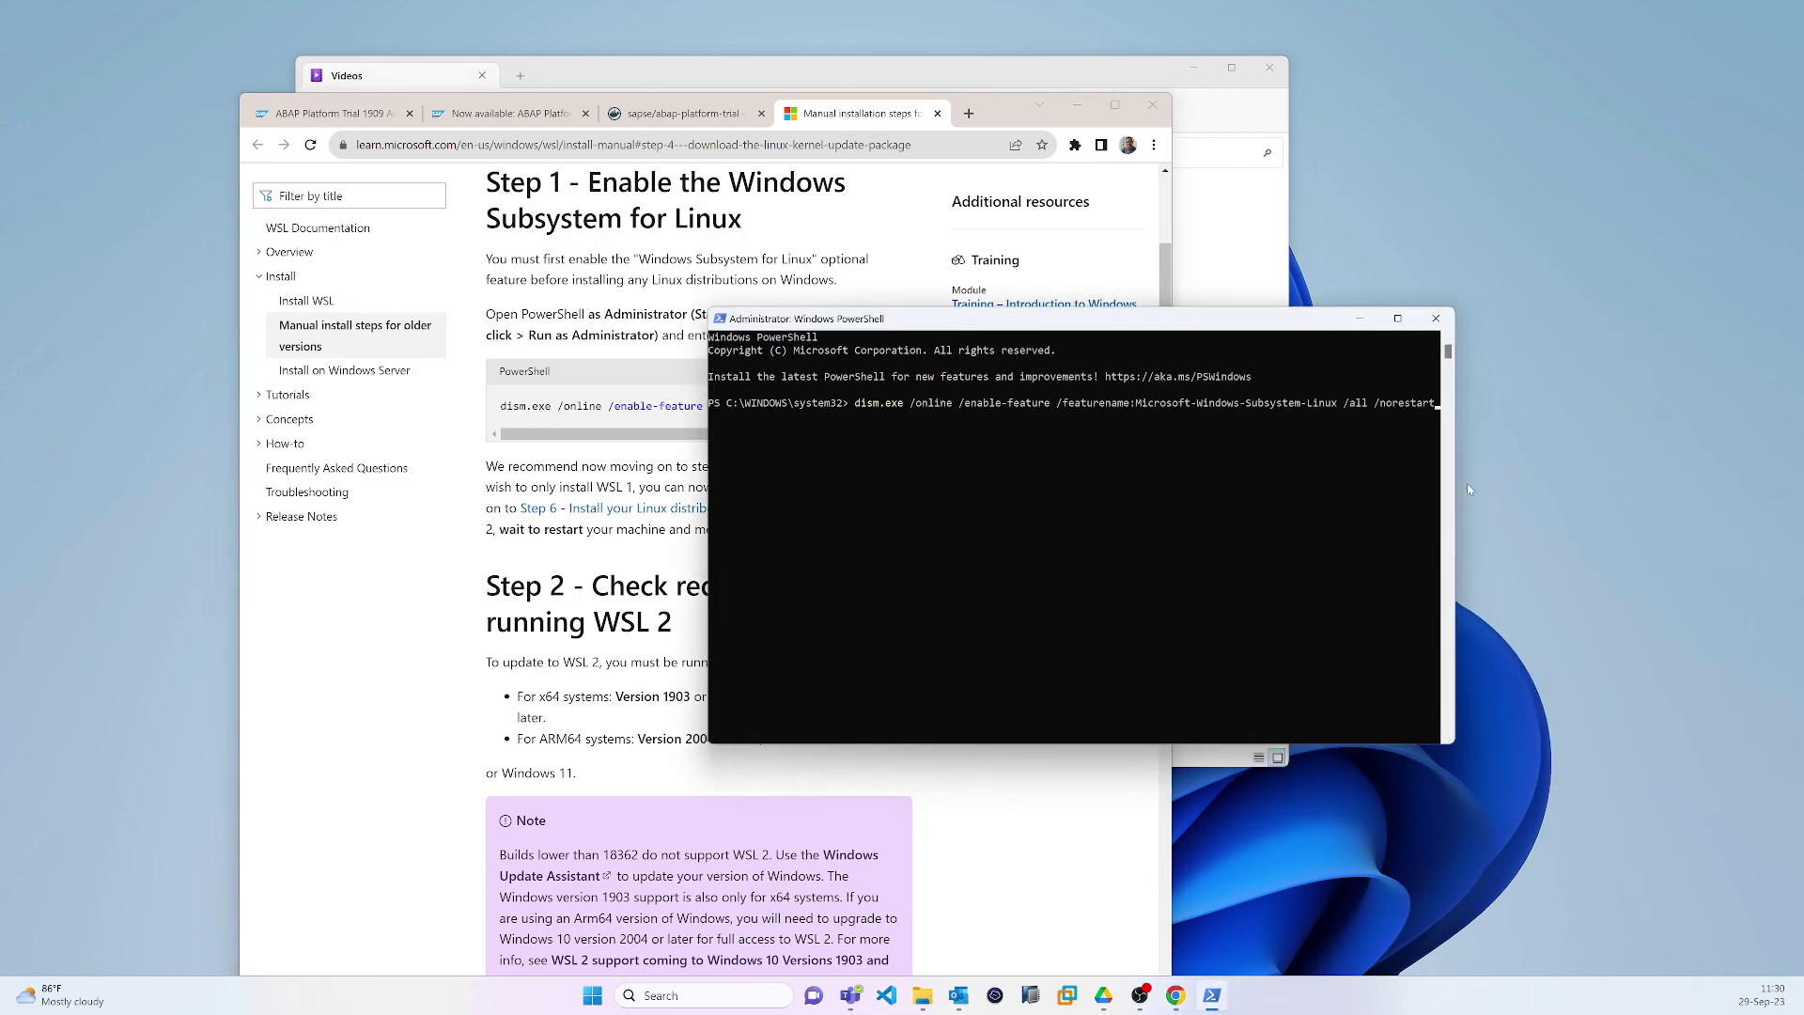
pyautogui.moveTo(1456, 478); pyautogui.dragTo(1571, 474)
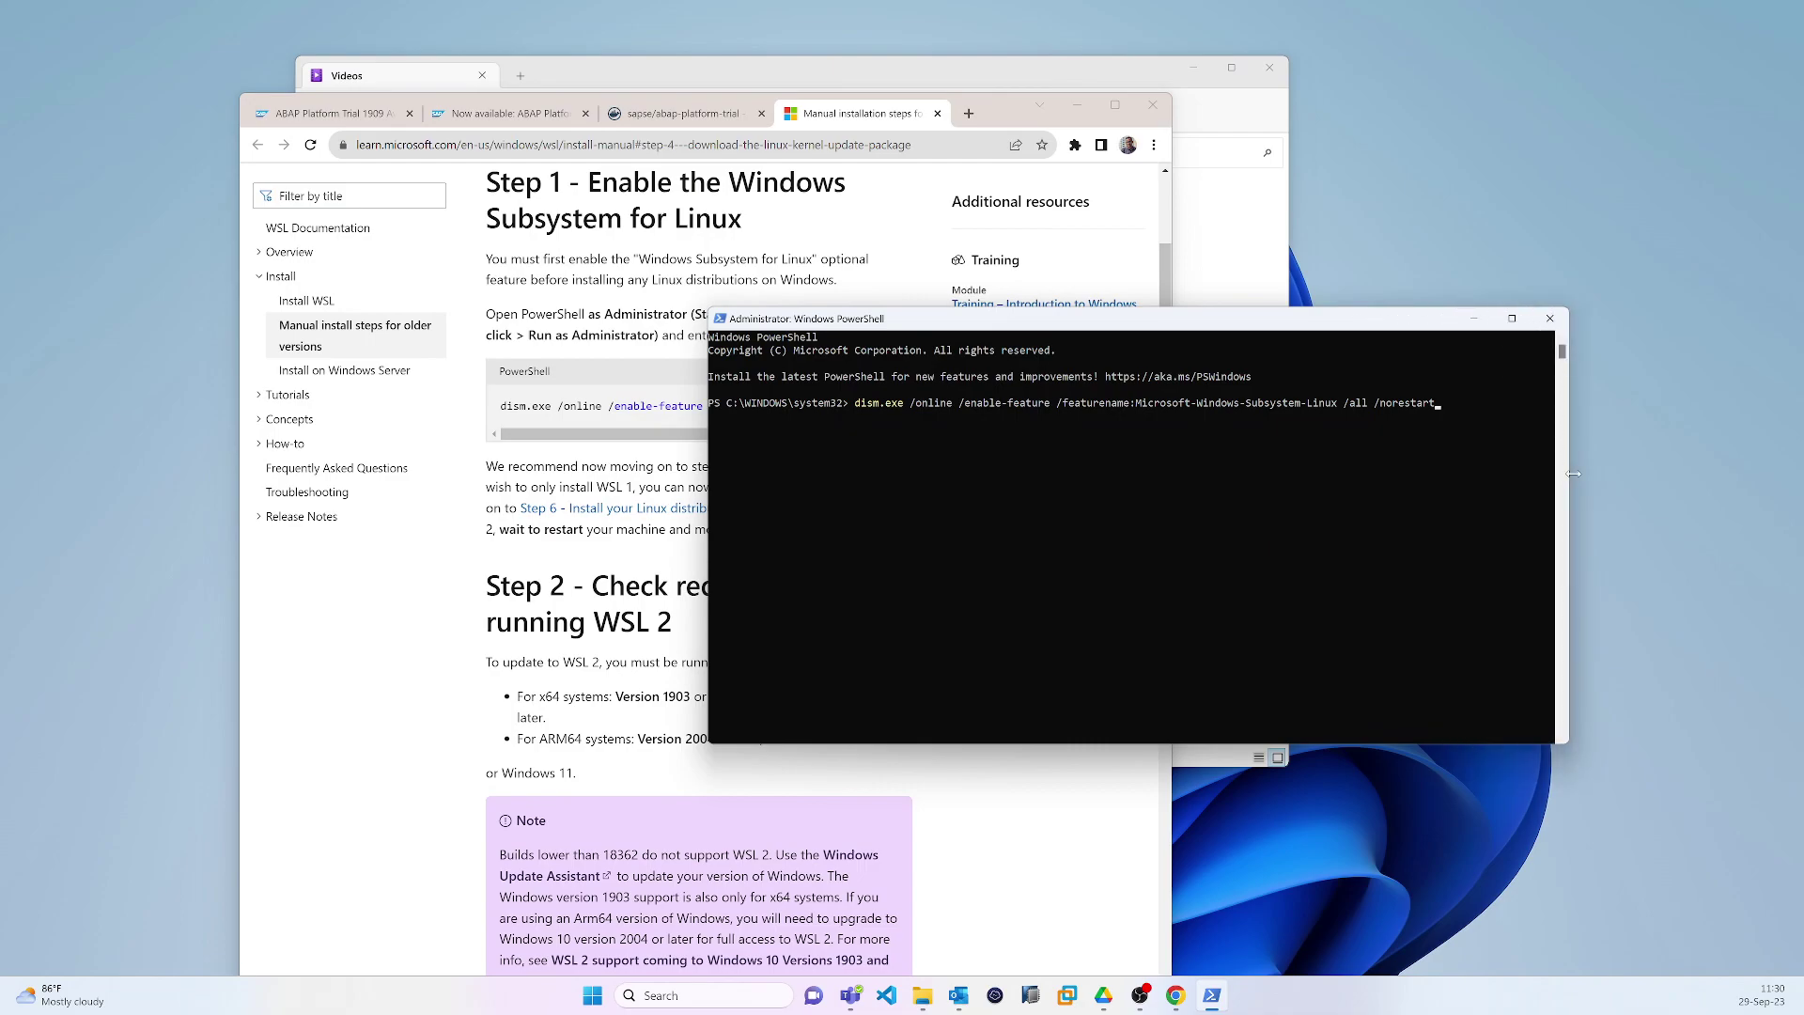
pyautogui.press('Return')
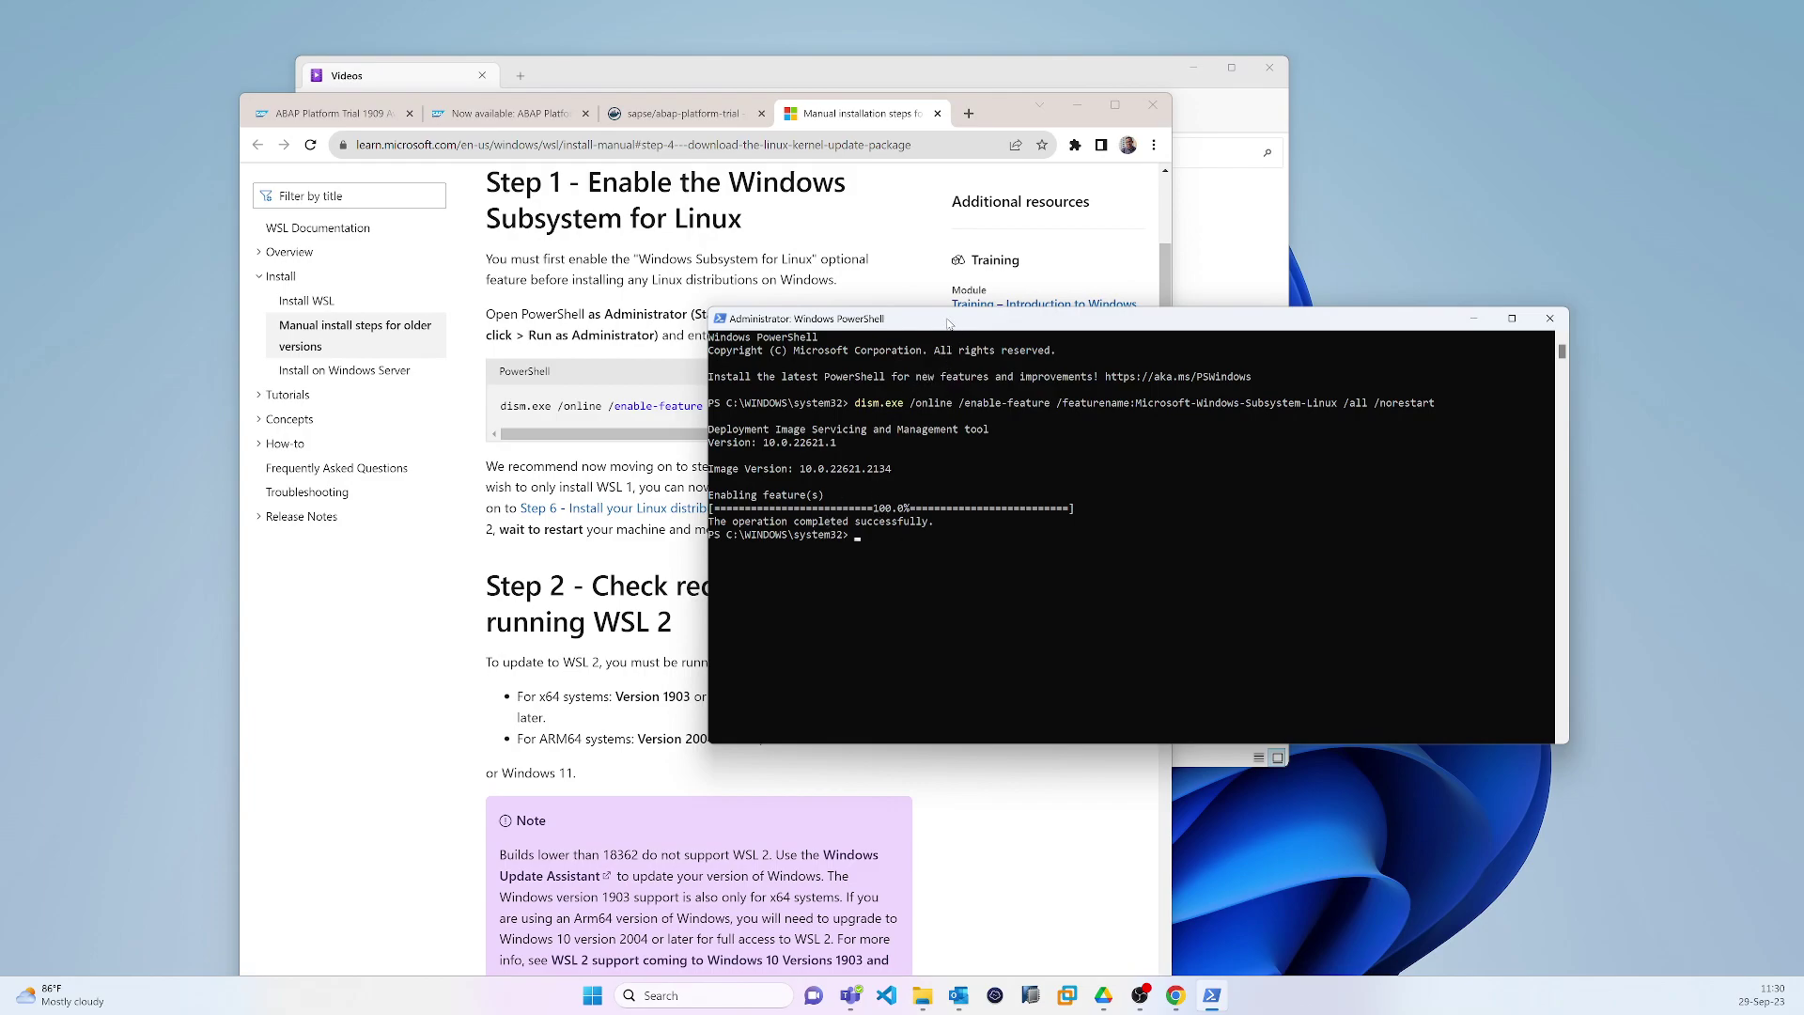
# Step: Narrow the PowerShell window and move it aside so it does not cover the WSL guide's text
pyautogui.moveTo(947, 322); pyautogui.dragTo(1083, 265)
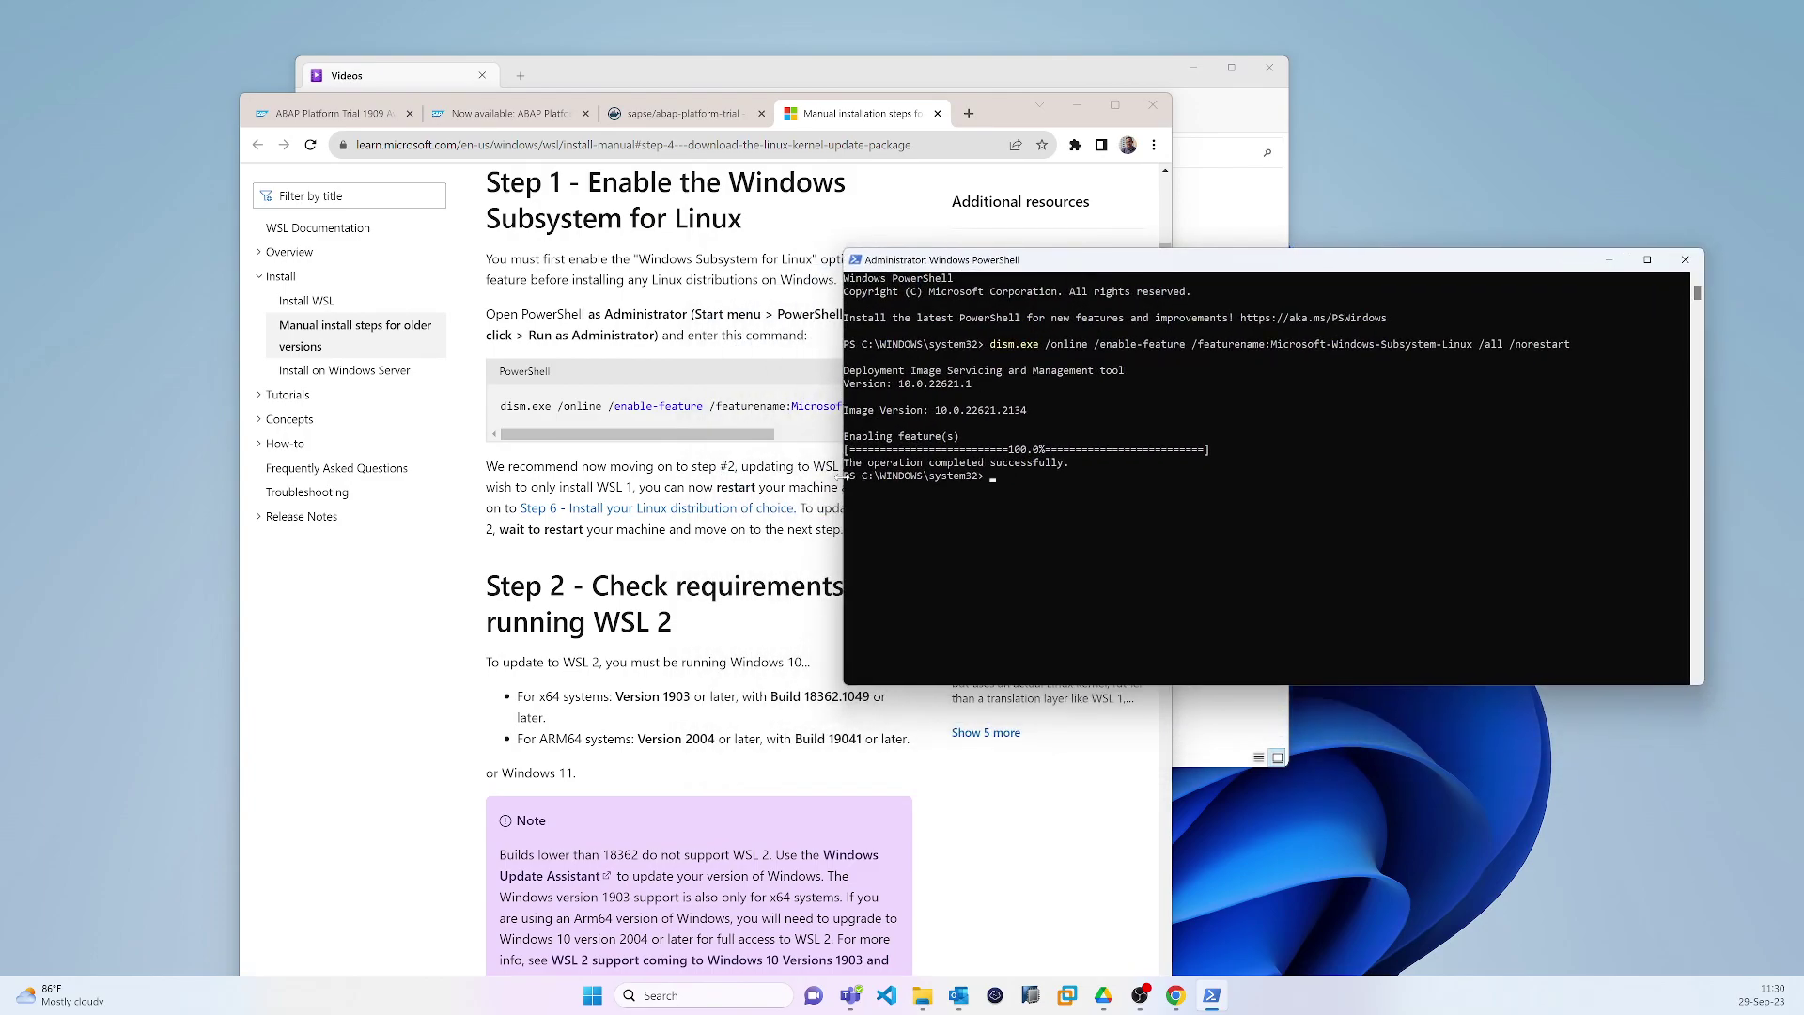
pyautogui.moveTo(839, 476); pyautogui.dragTo(904, 474)
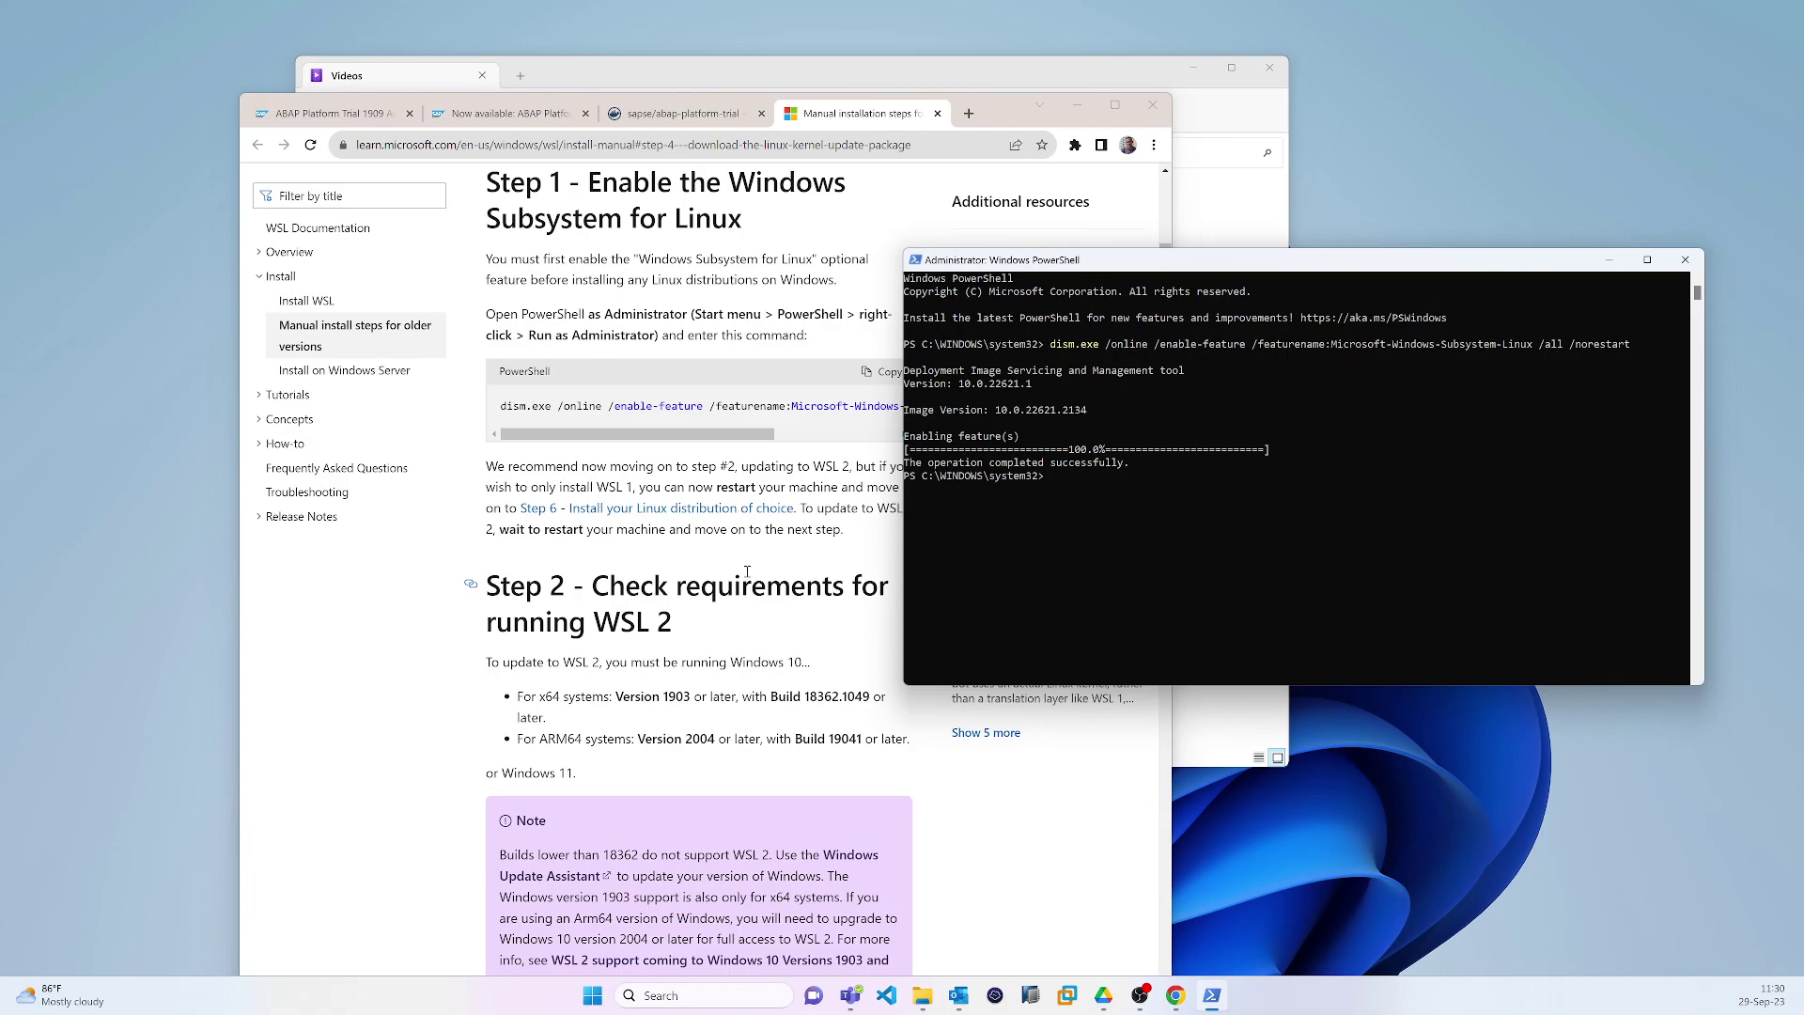
pyautogui.moveTo(1153, 259); pyautogui.dragTo(1235, 234)
# Step: Review the WSL guide's Step 2 requirements and Step 3 Virtual Machine feature instructions, and return to the Docker Hub page
pyautogui.scroll(-3, 772, 351)
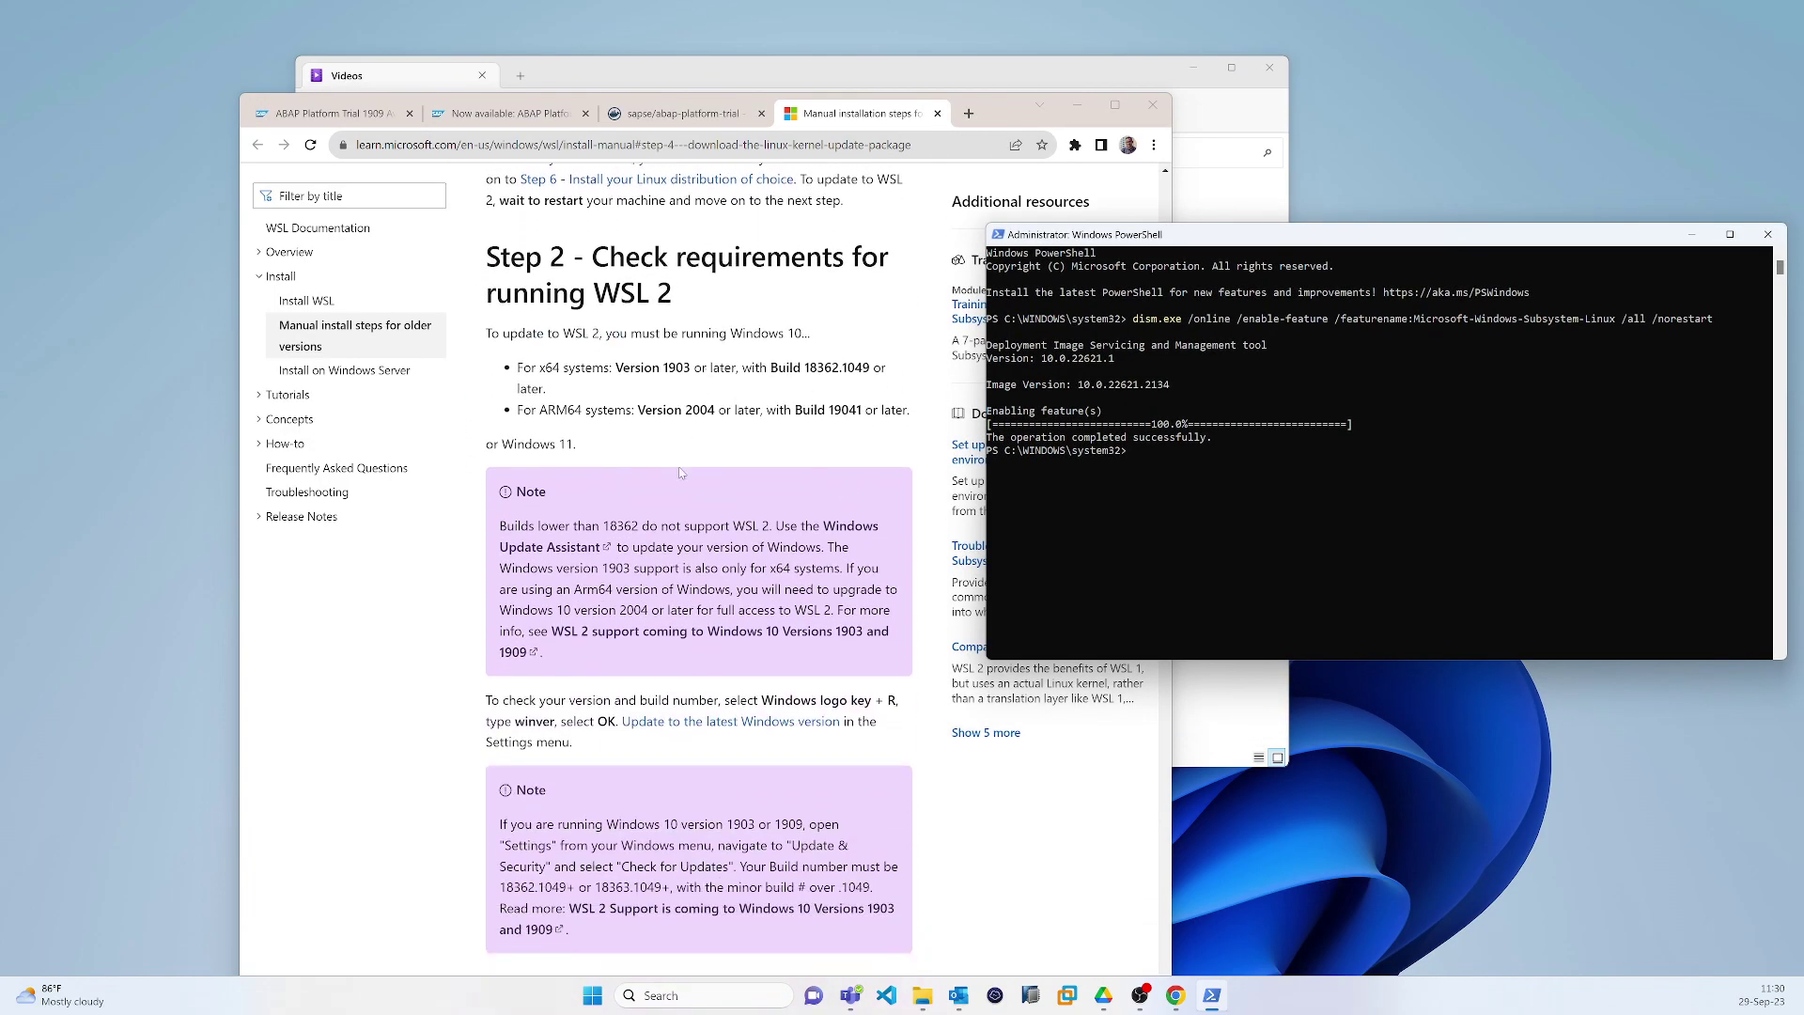
pyautogui.scroll(-2, 688, 481)
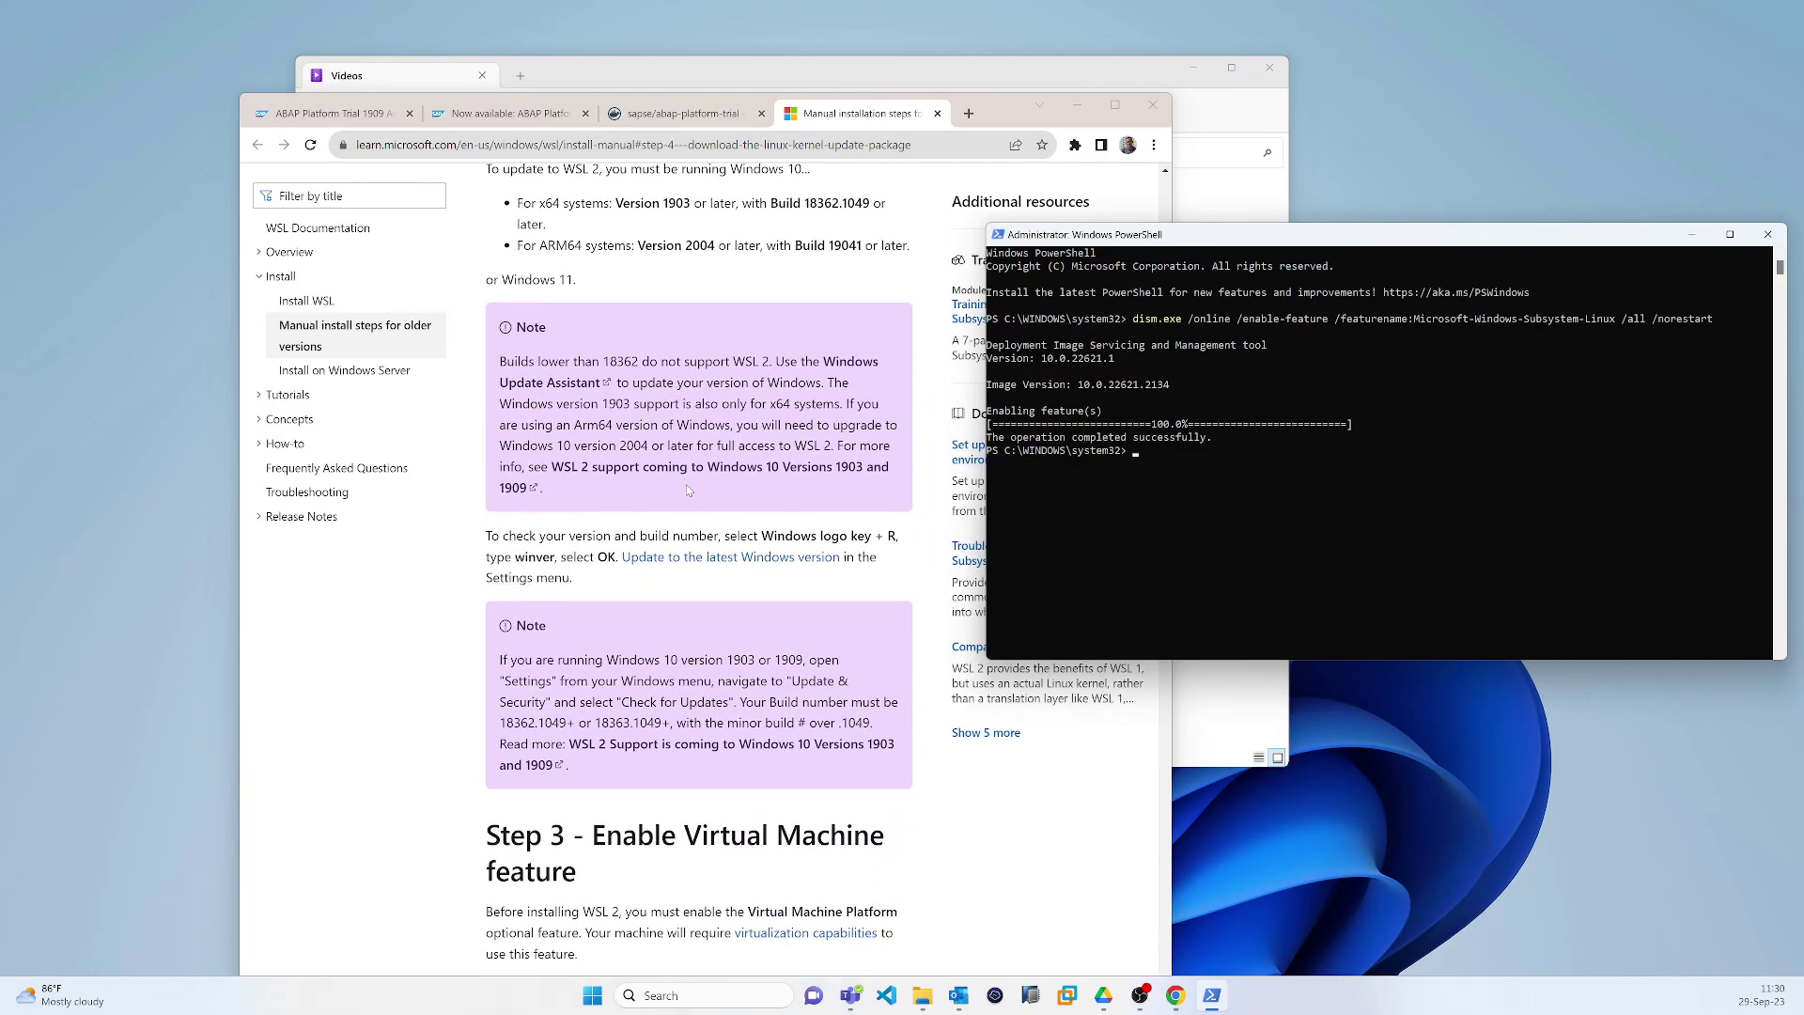
pyautogui.scroll(-2, 689, 490)
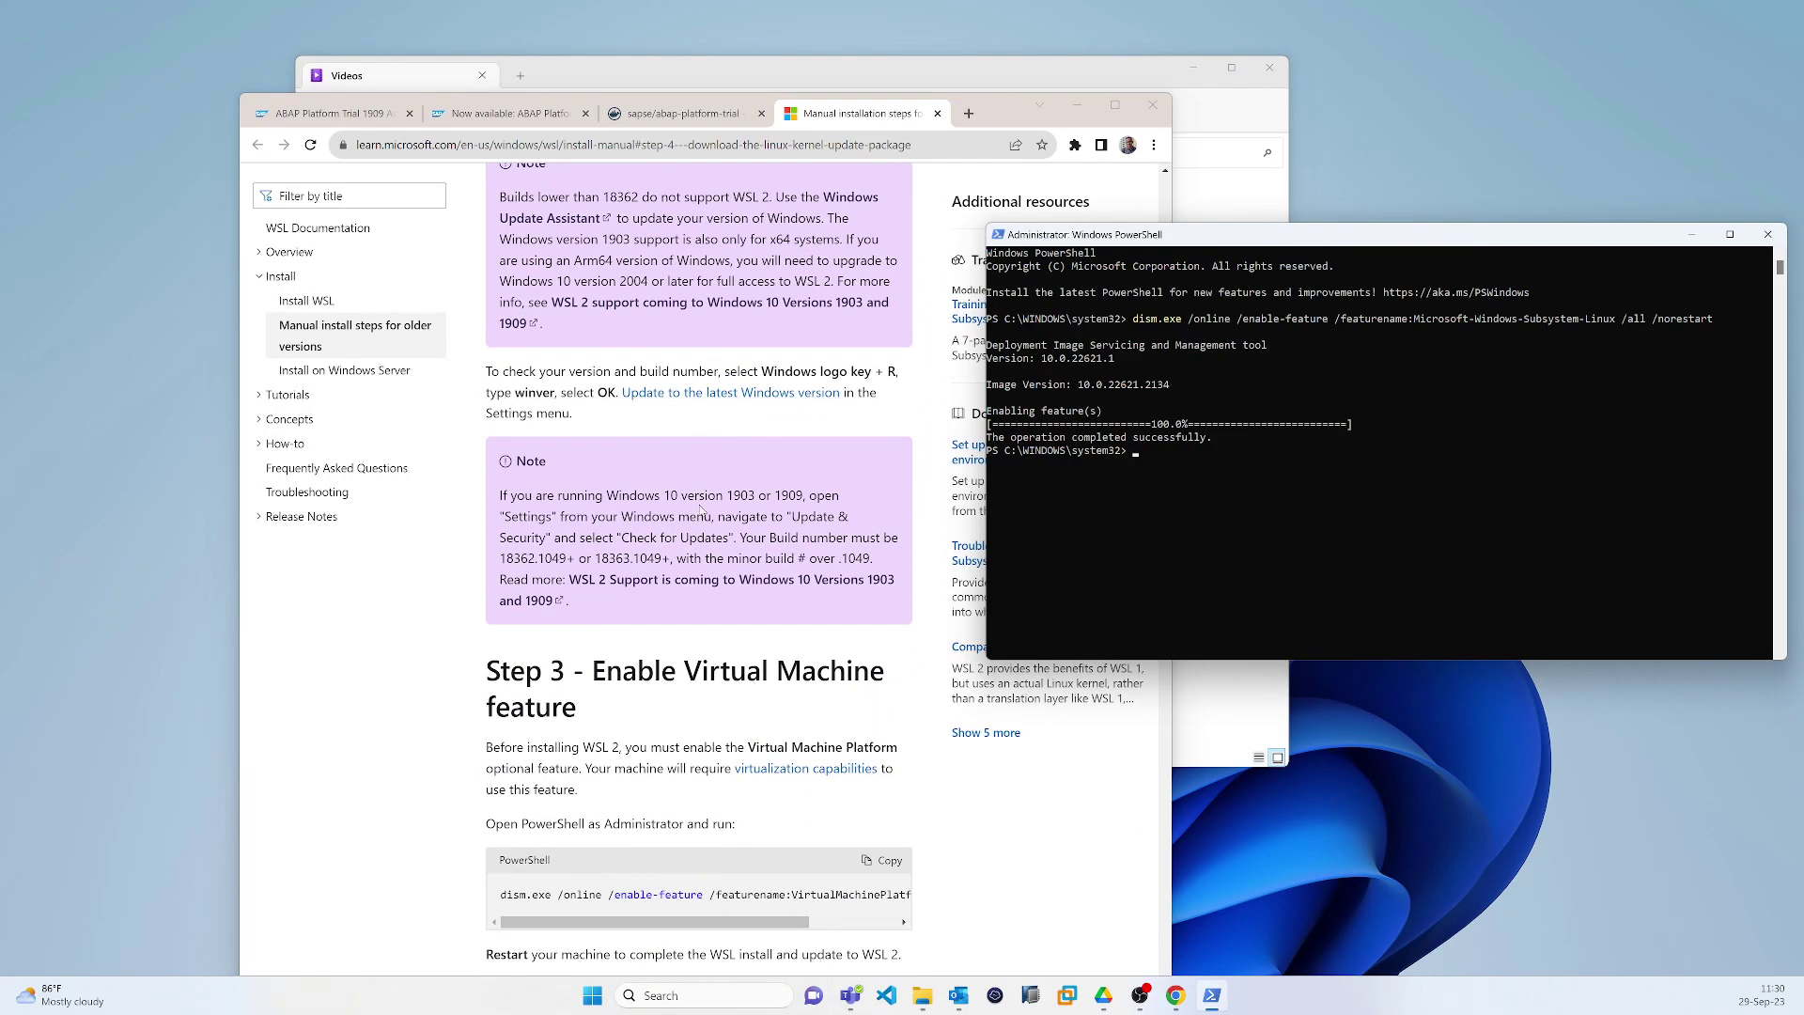
pyautogui.scroll(1, 680, 359)
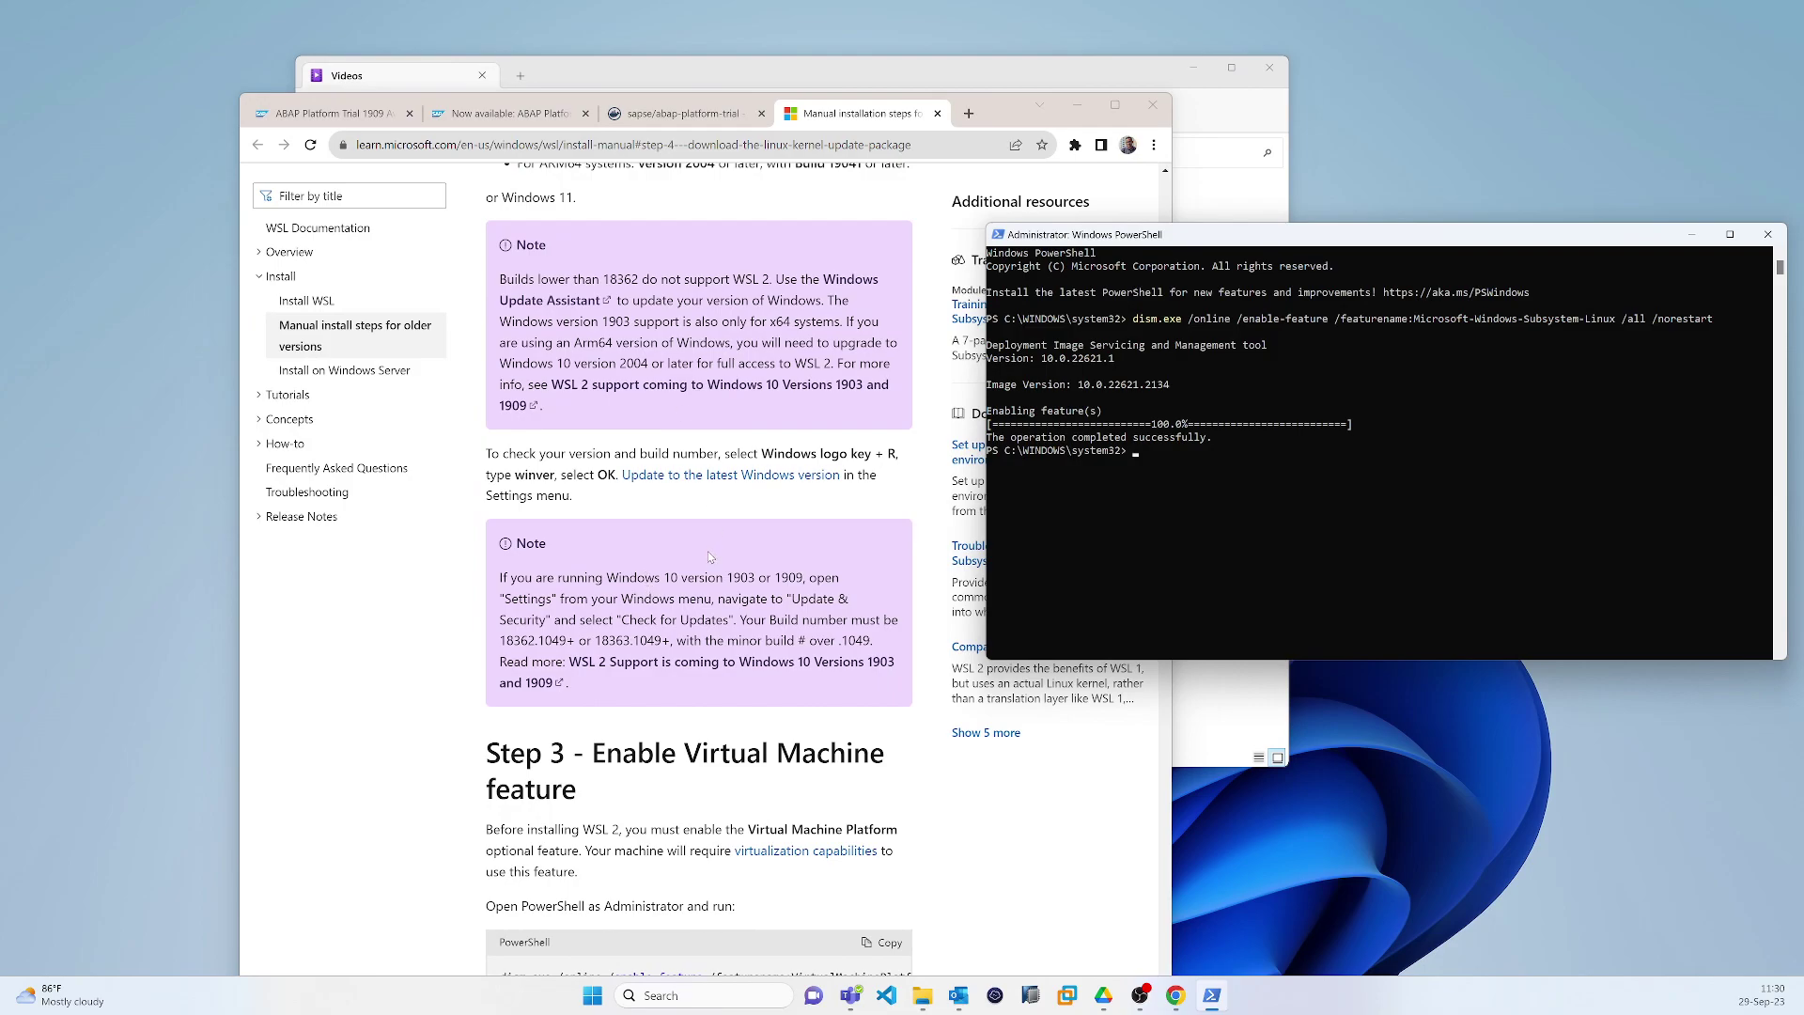
pyautogui.scroll(-4, 711, 557)
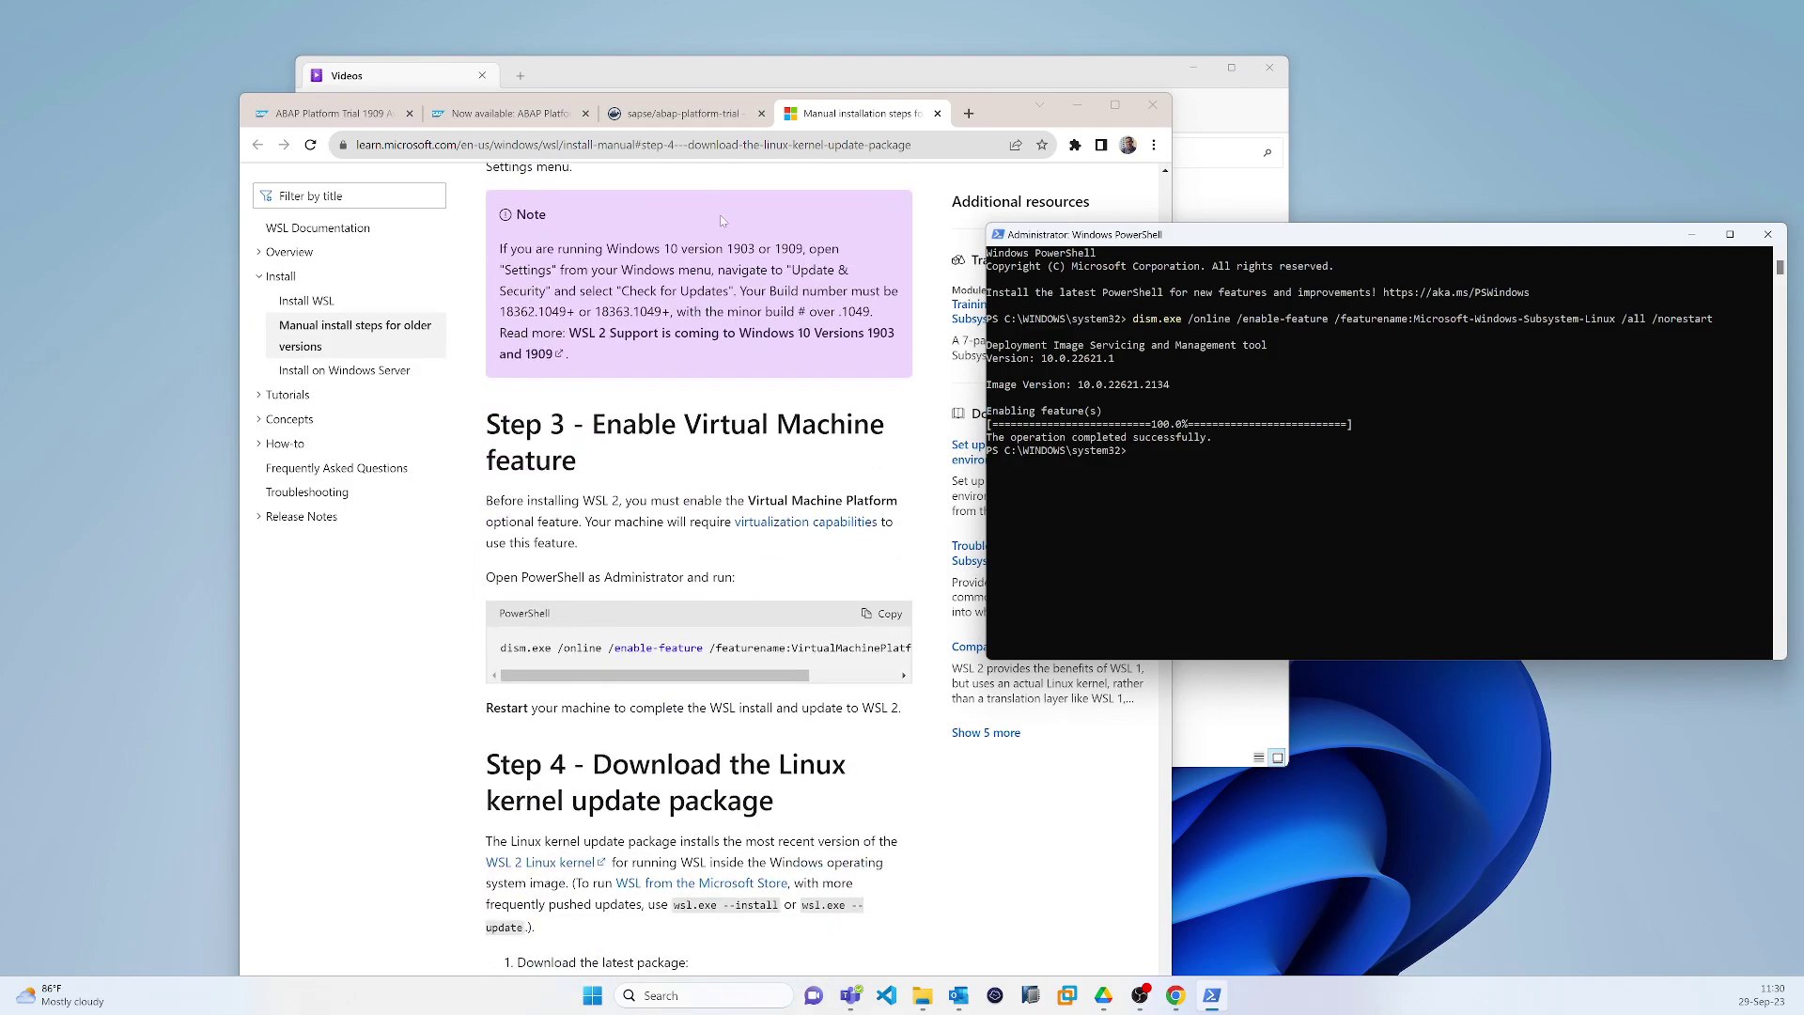
pyautogui.click(648, 115)
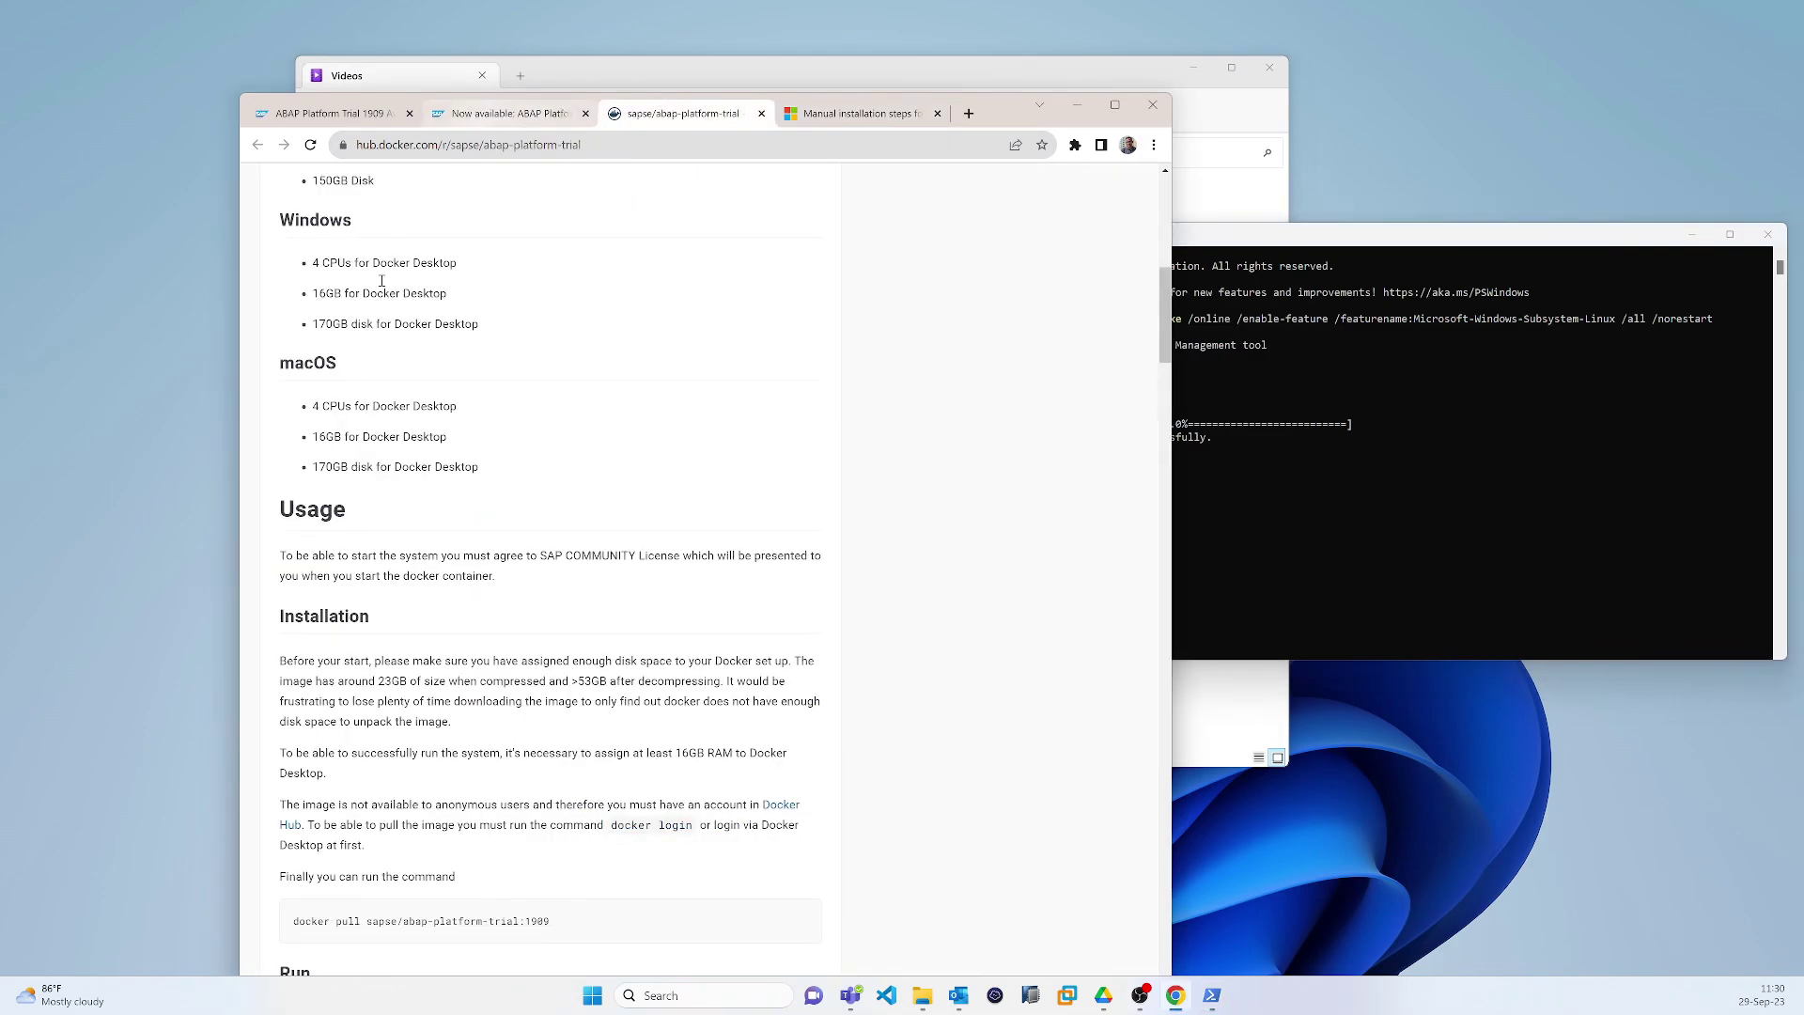
# Step: Copy the WSL guide's Step 3 command and run dism.exe /online /enable-feature /featurename:VirtualMachinePlatform /all /norestart in the administrator PowerShell
pyautogui.click(840, 126)
pyautogui.scroll(-2, 726, 481)
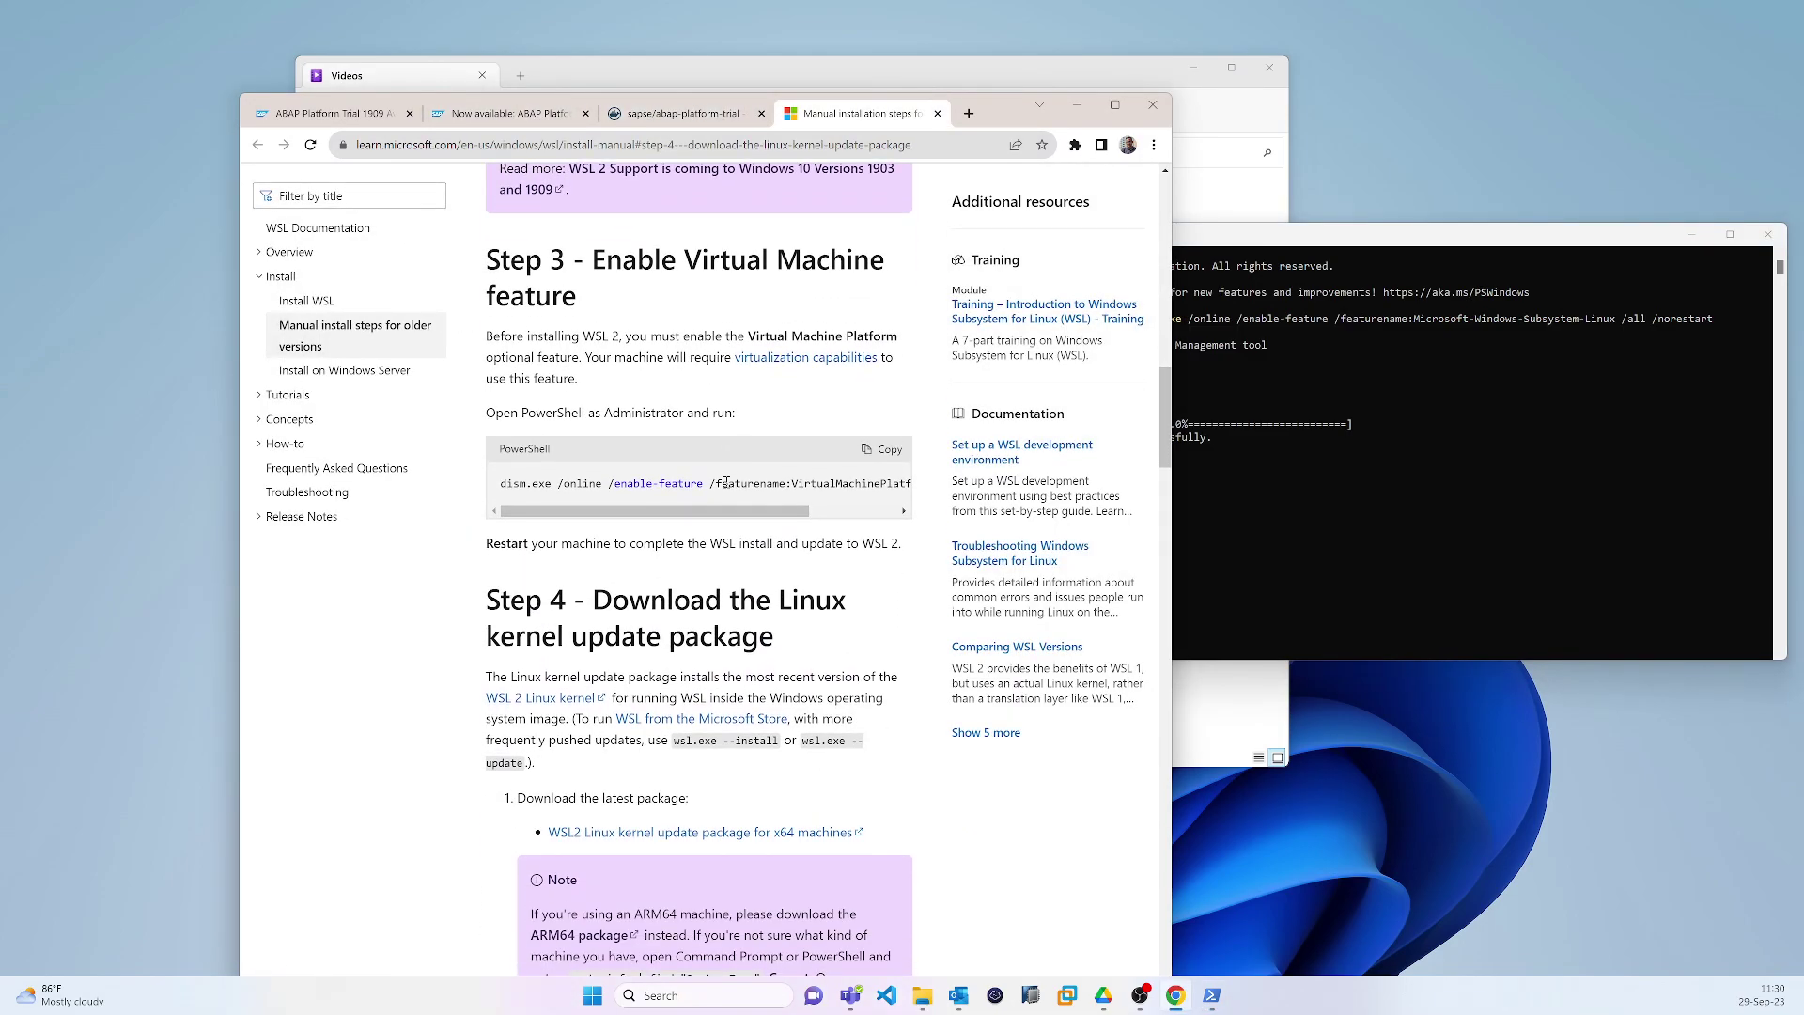
pyautogui.moveTo(711, 510); pyautogui.dragTo(800, 516)
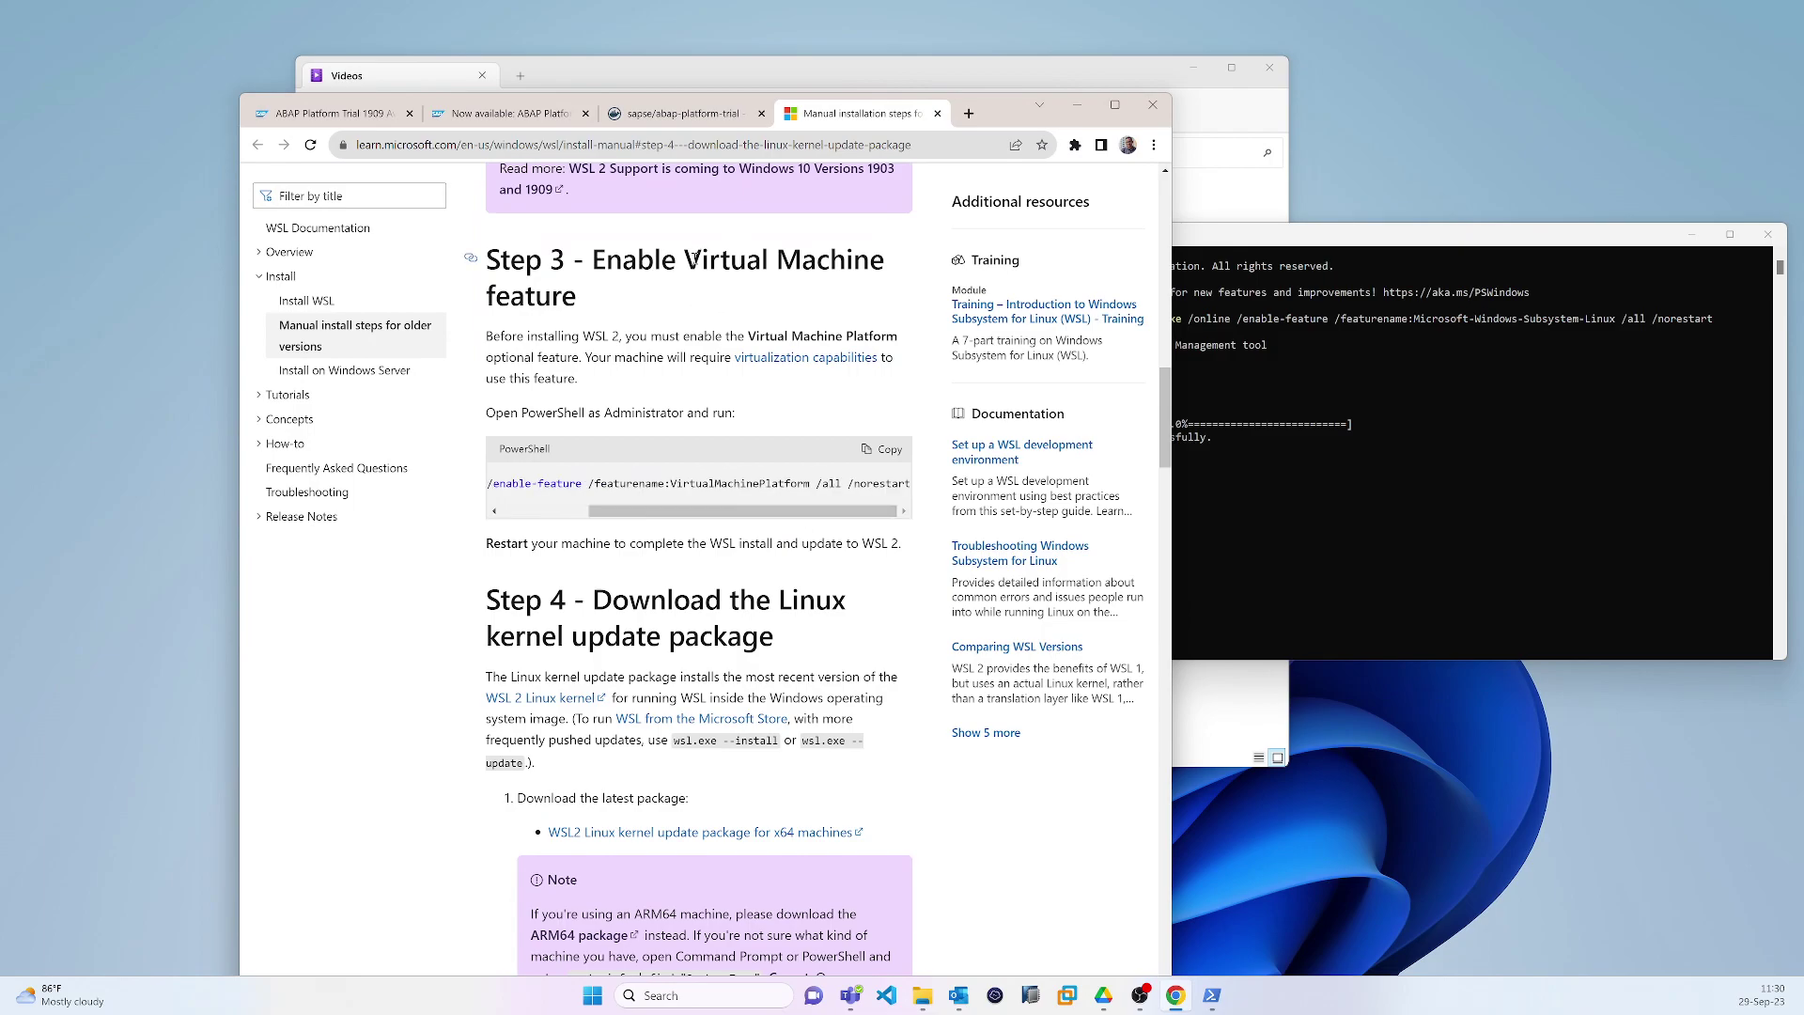
pyautogui.moveTo(692, 257); pyautogui.dragTo(705, 290)
pyautogui.click(707, 299)
pyautogui.moveTo(703, 267); pyautogui.dragTo(685, 252)
pyautogui.moveTo(712, 411); pyautogui.dragTo(718, 412)
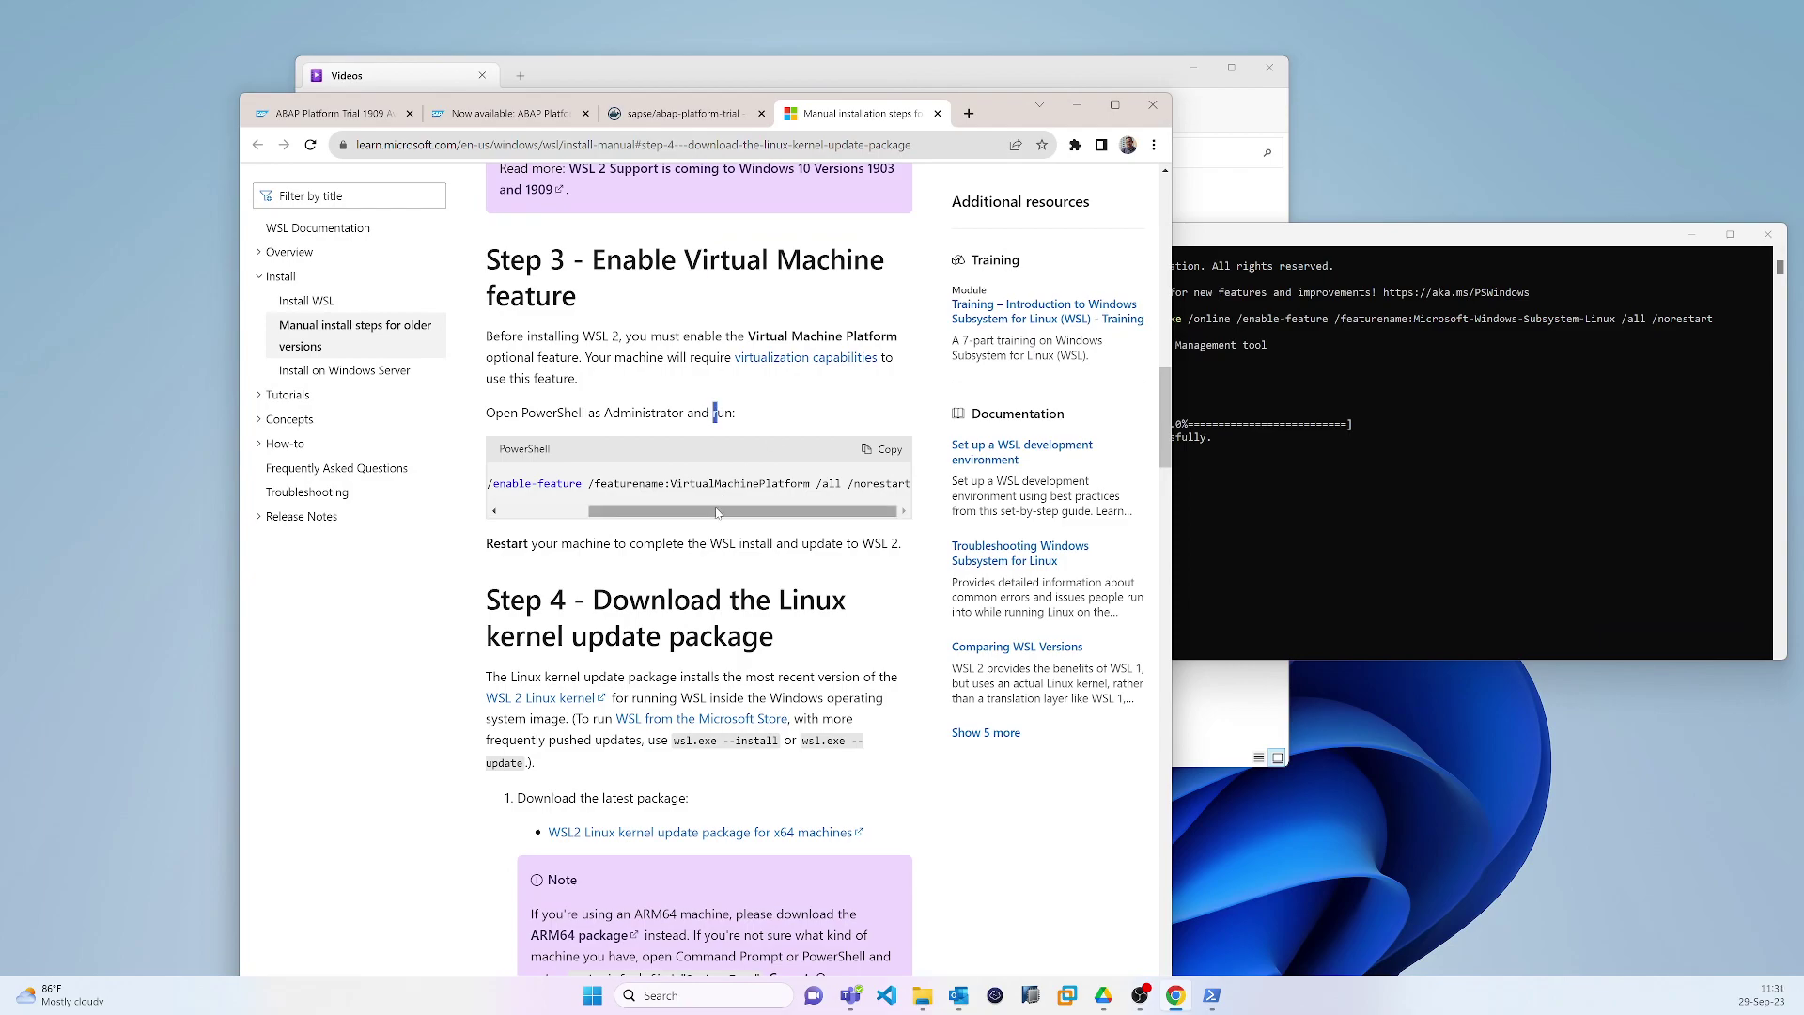
pyautogui.moveTo(823, 519); pyautogui.dragTo(679, 516)
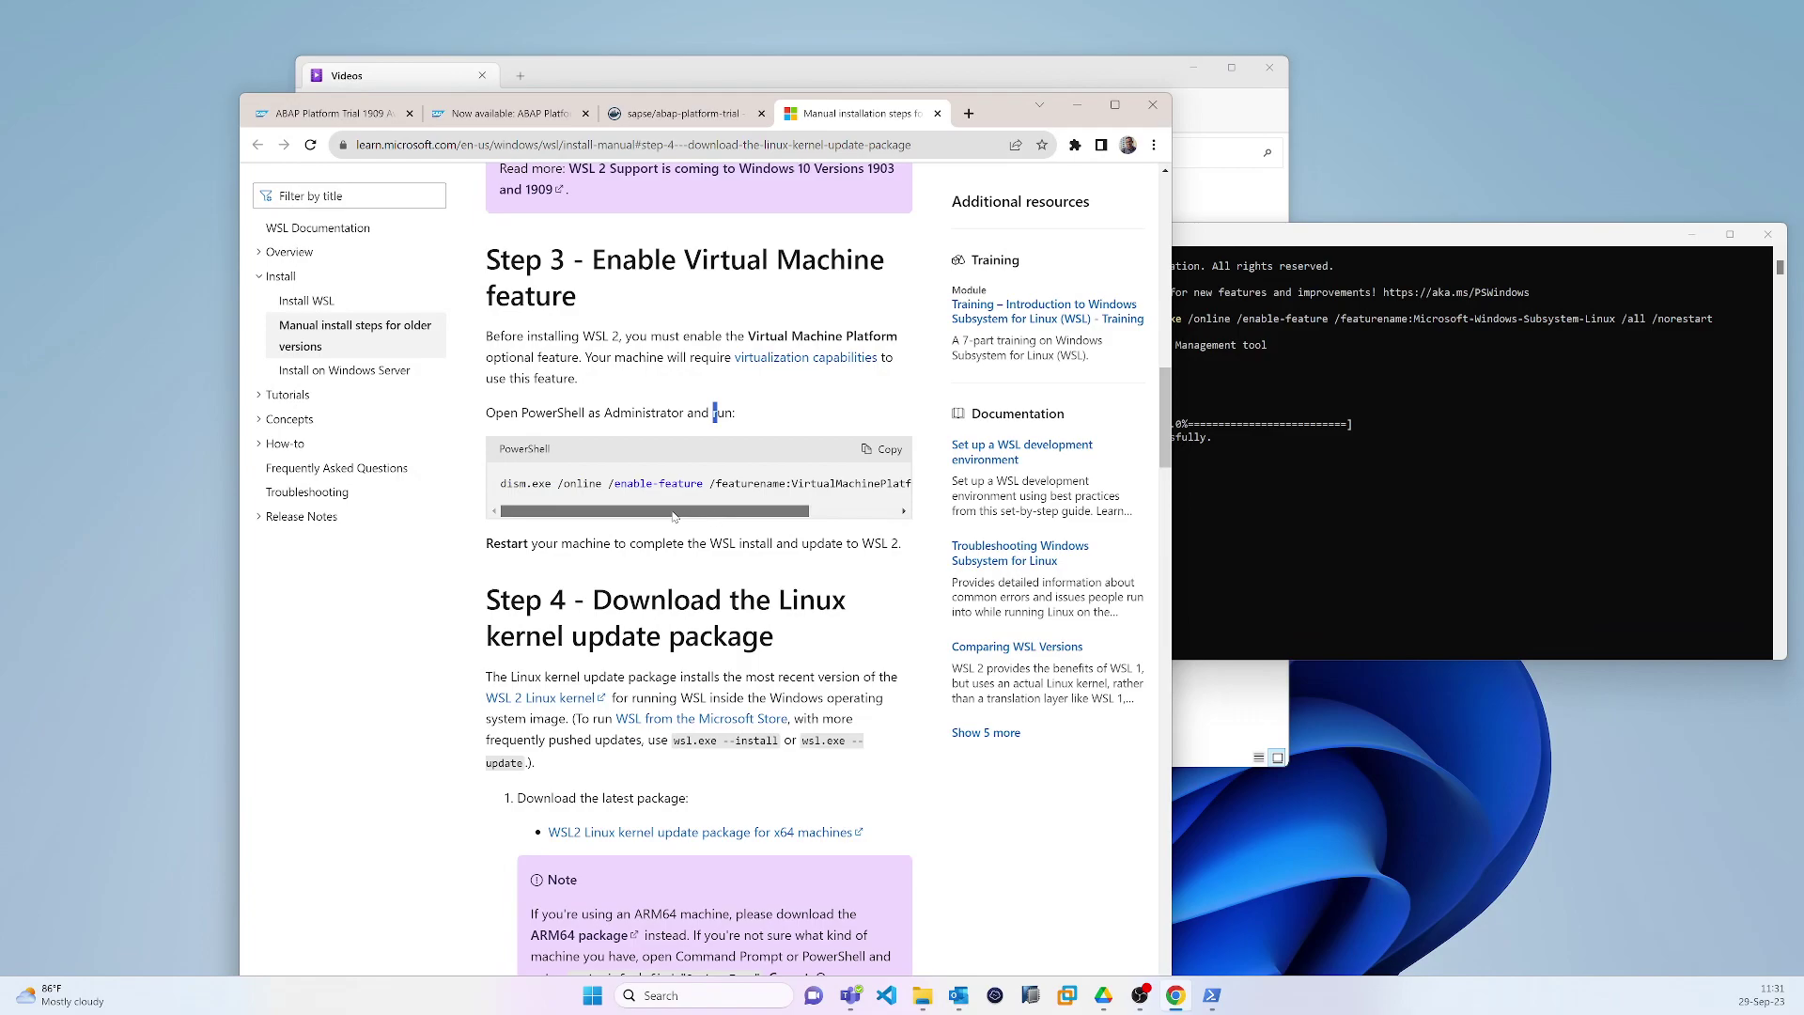
pyautogui.click(714, 411)
pyautogui.click(882, 447)
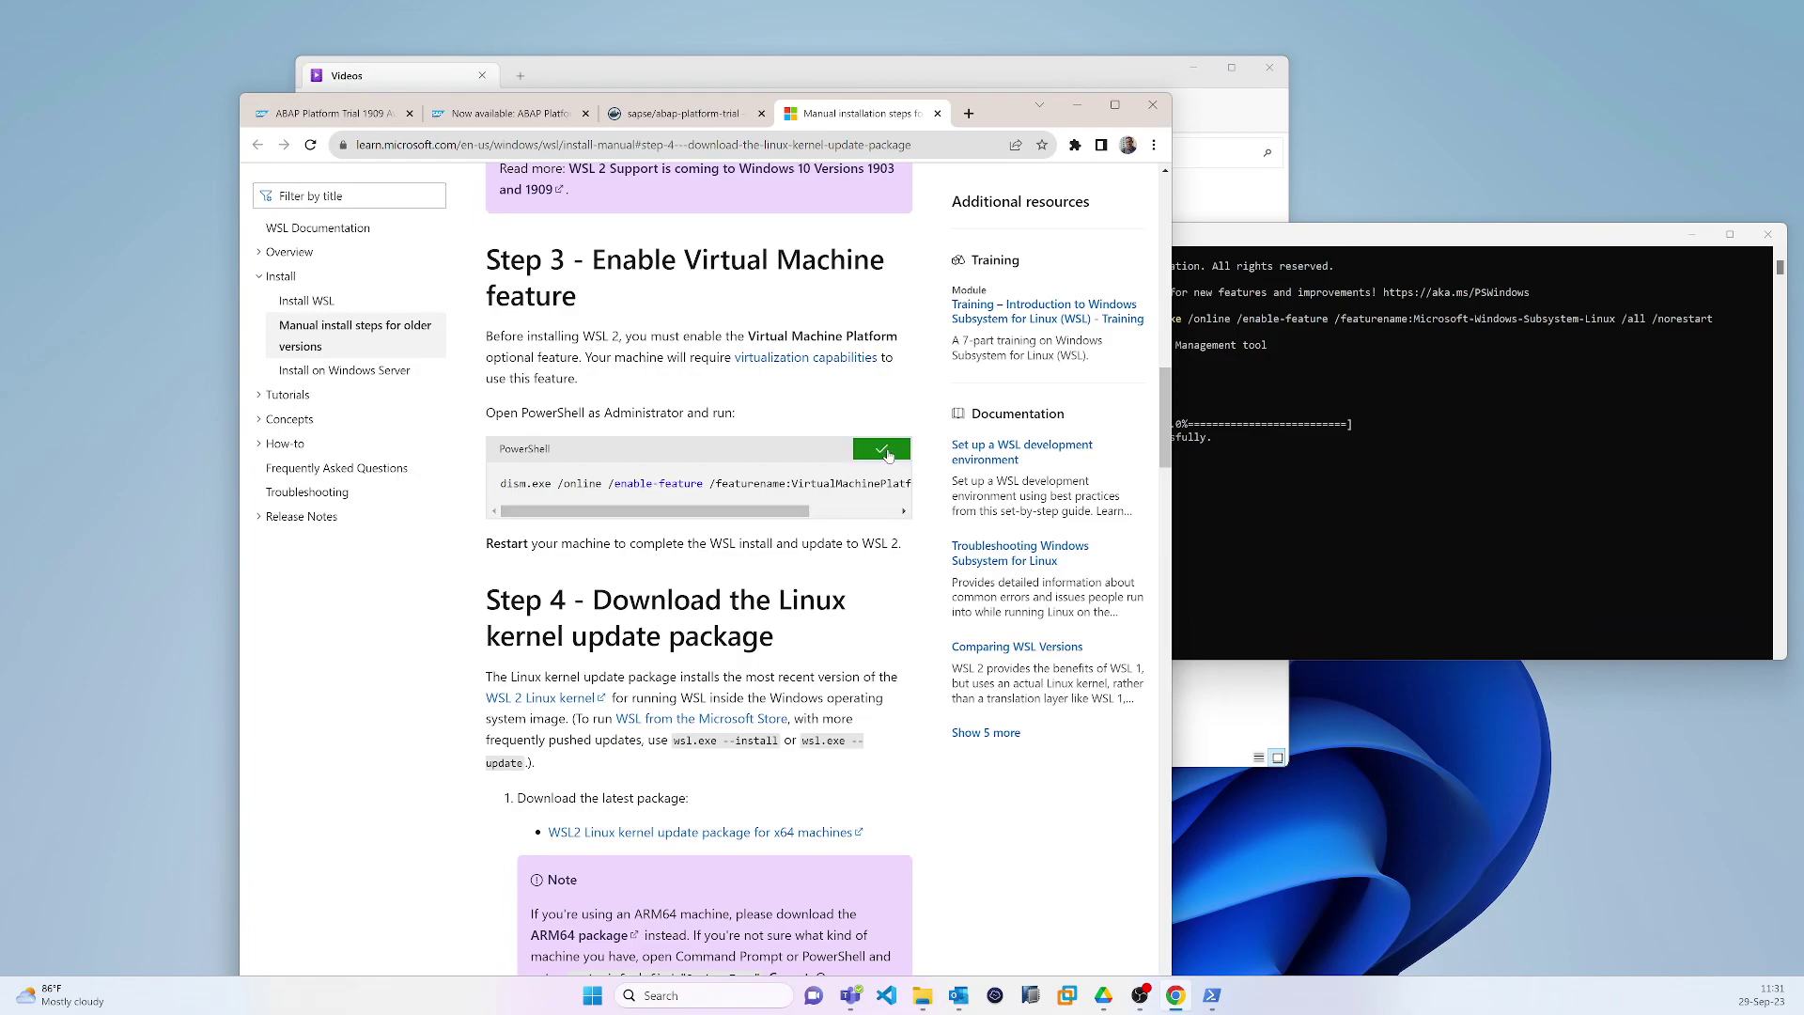
pyautogui.rightClick(1231, 460)
pyautogui.press('Return')
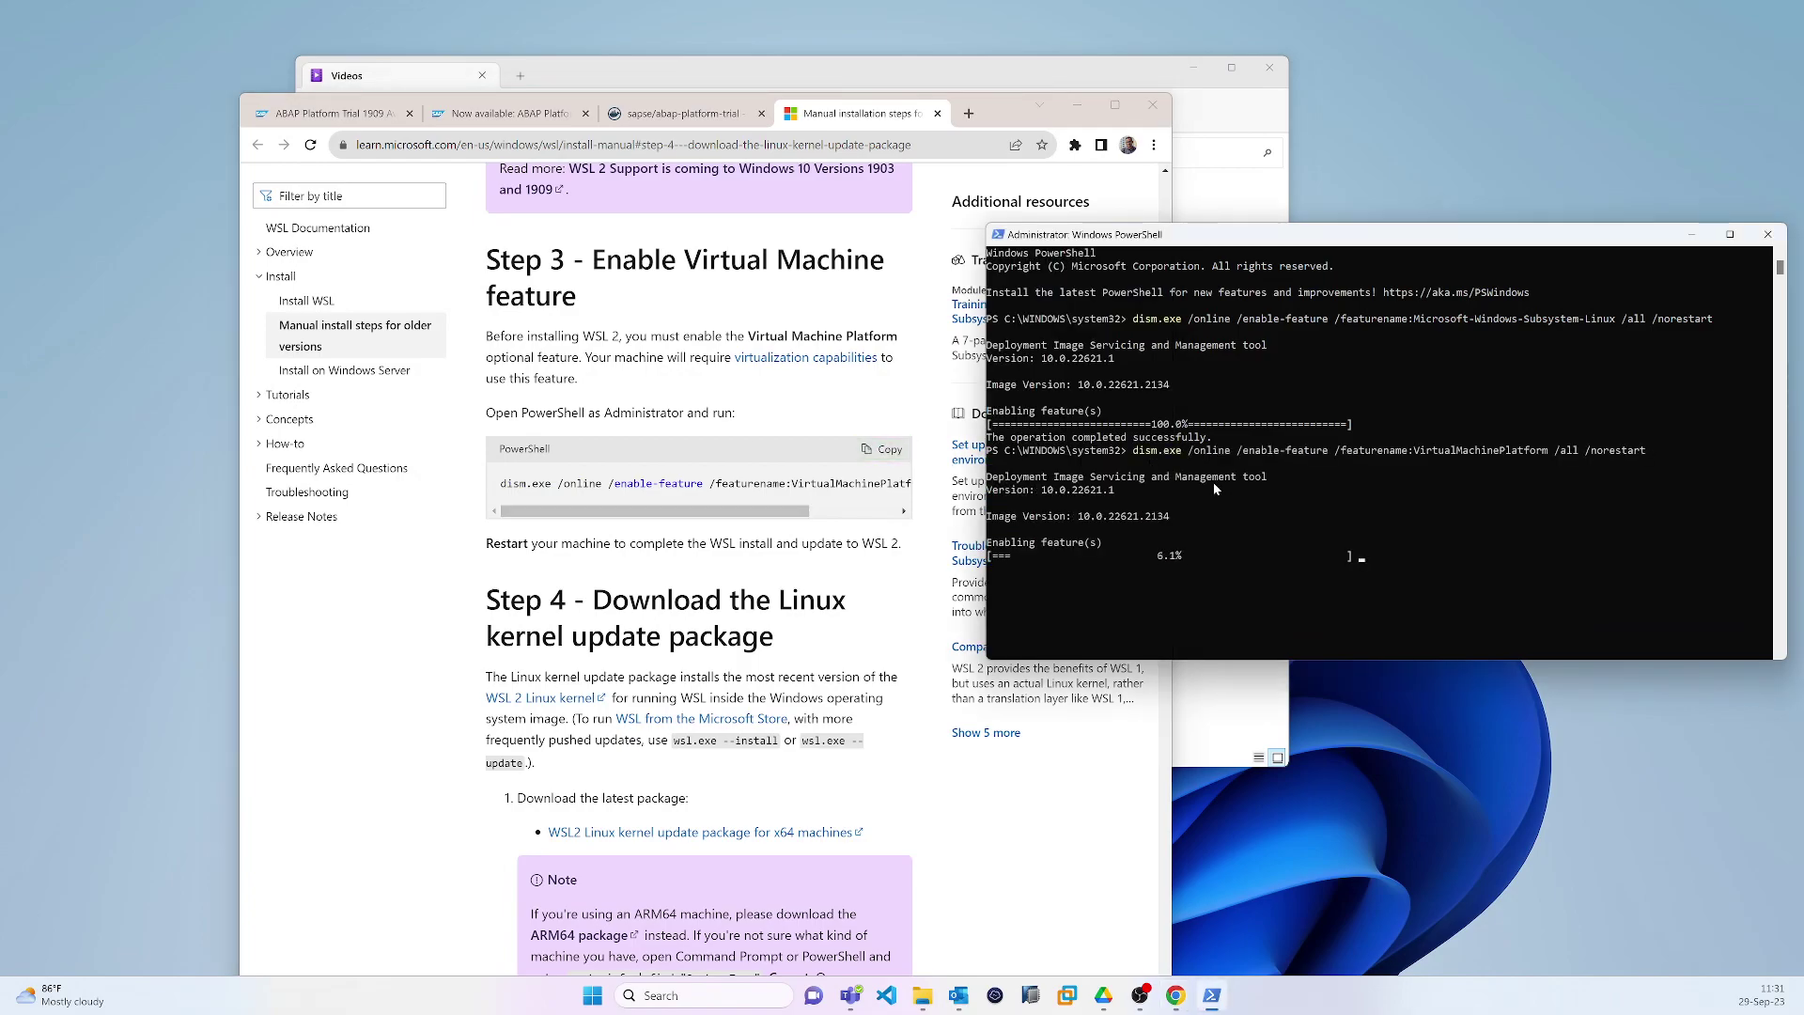
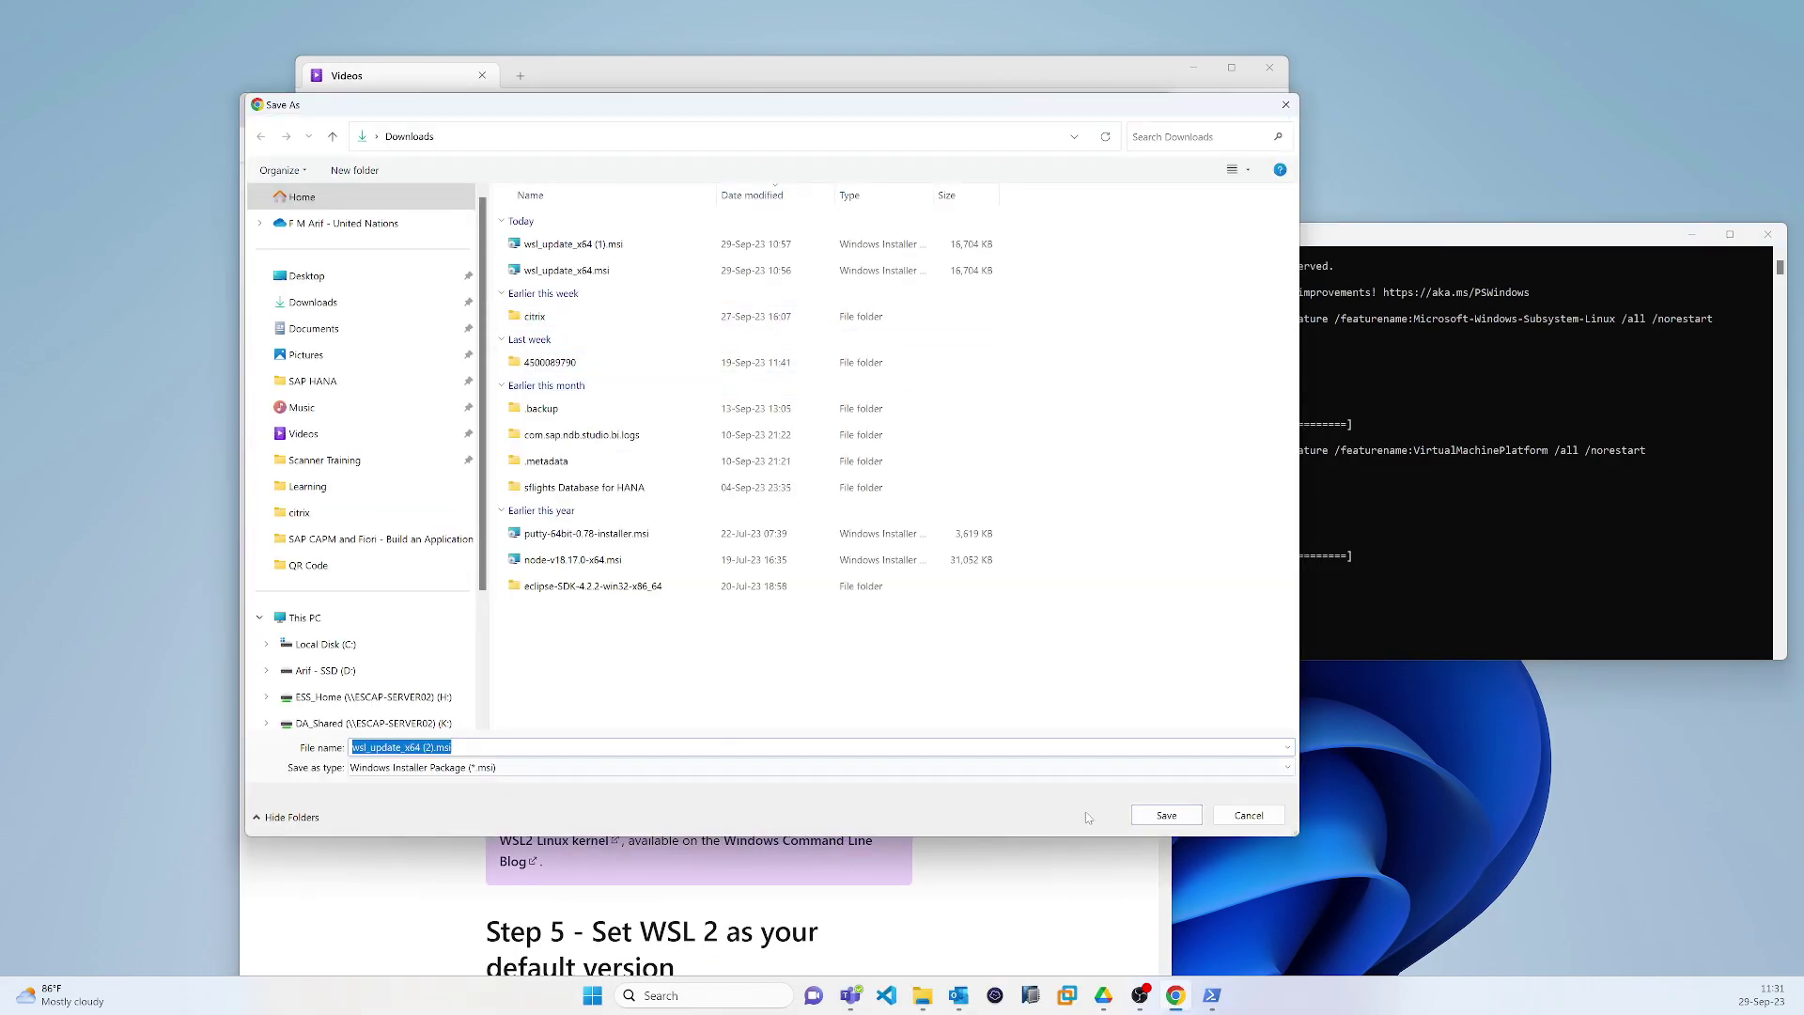
# Step: Save the WSL2 kernel update package as wsl_update_x64 (2).msi in Downloads, run it and finish the setup wizard
pyautogui.click(1180, 816)
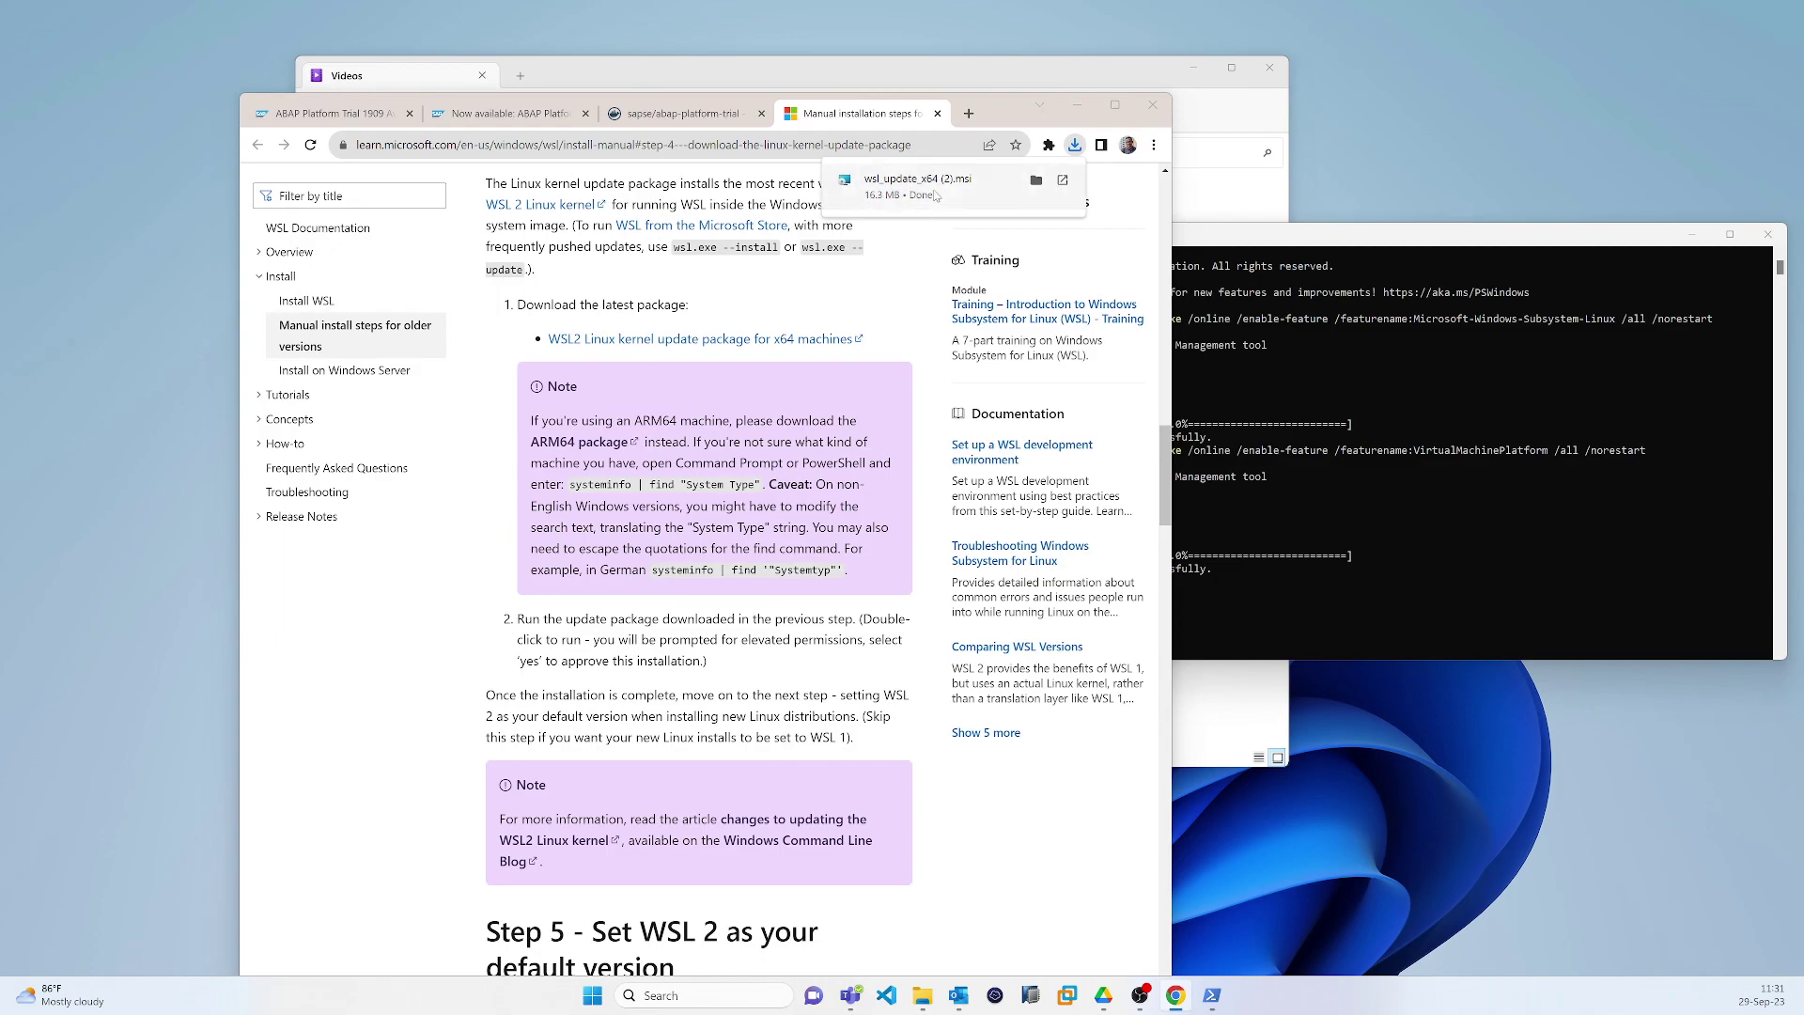
pyautogui.click(936, 191)
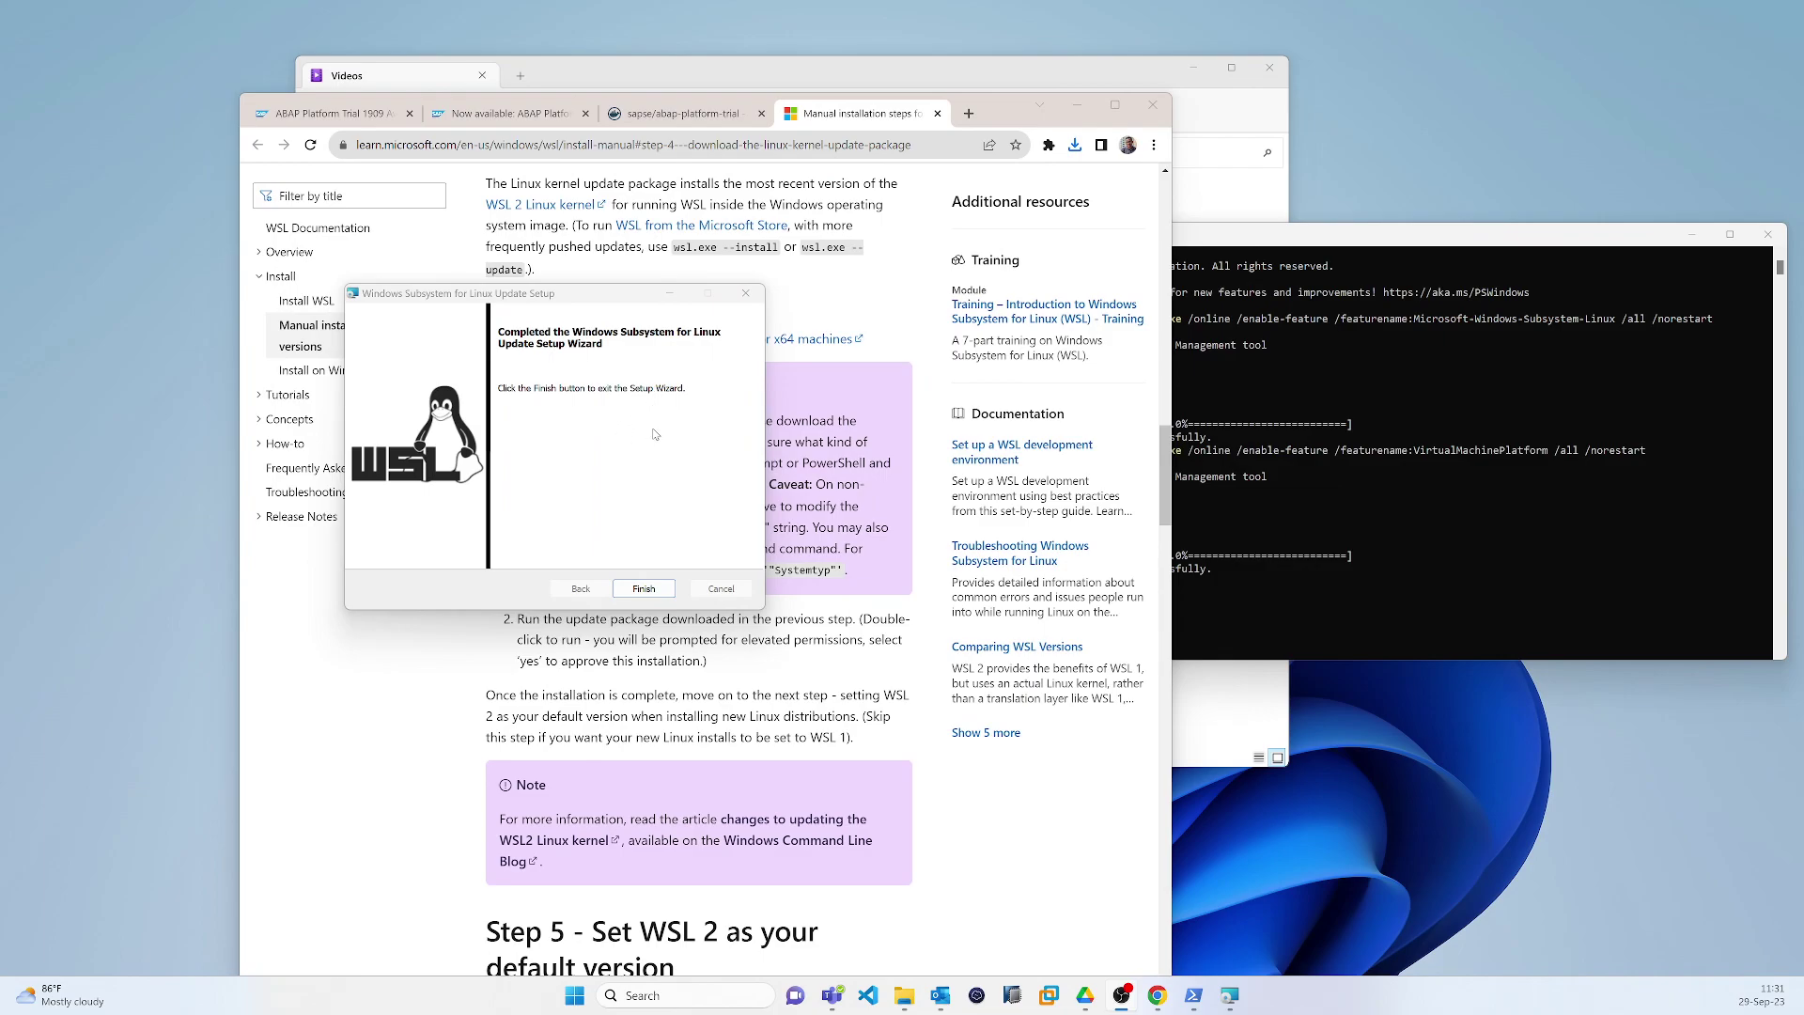
pyautogui.click(598, 302)
pyautogui.moveTo(598, 302); pyautogui.dragTo(683, 261)
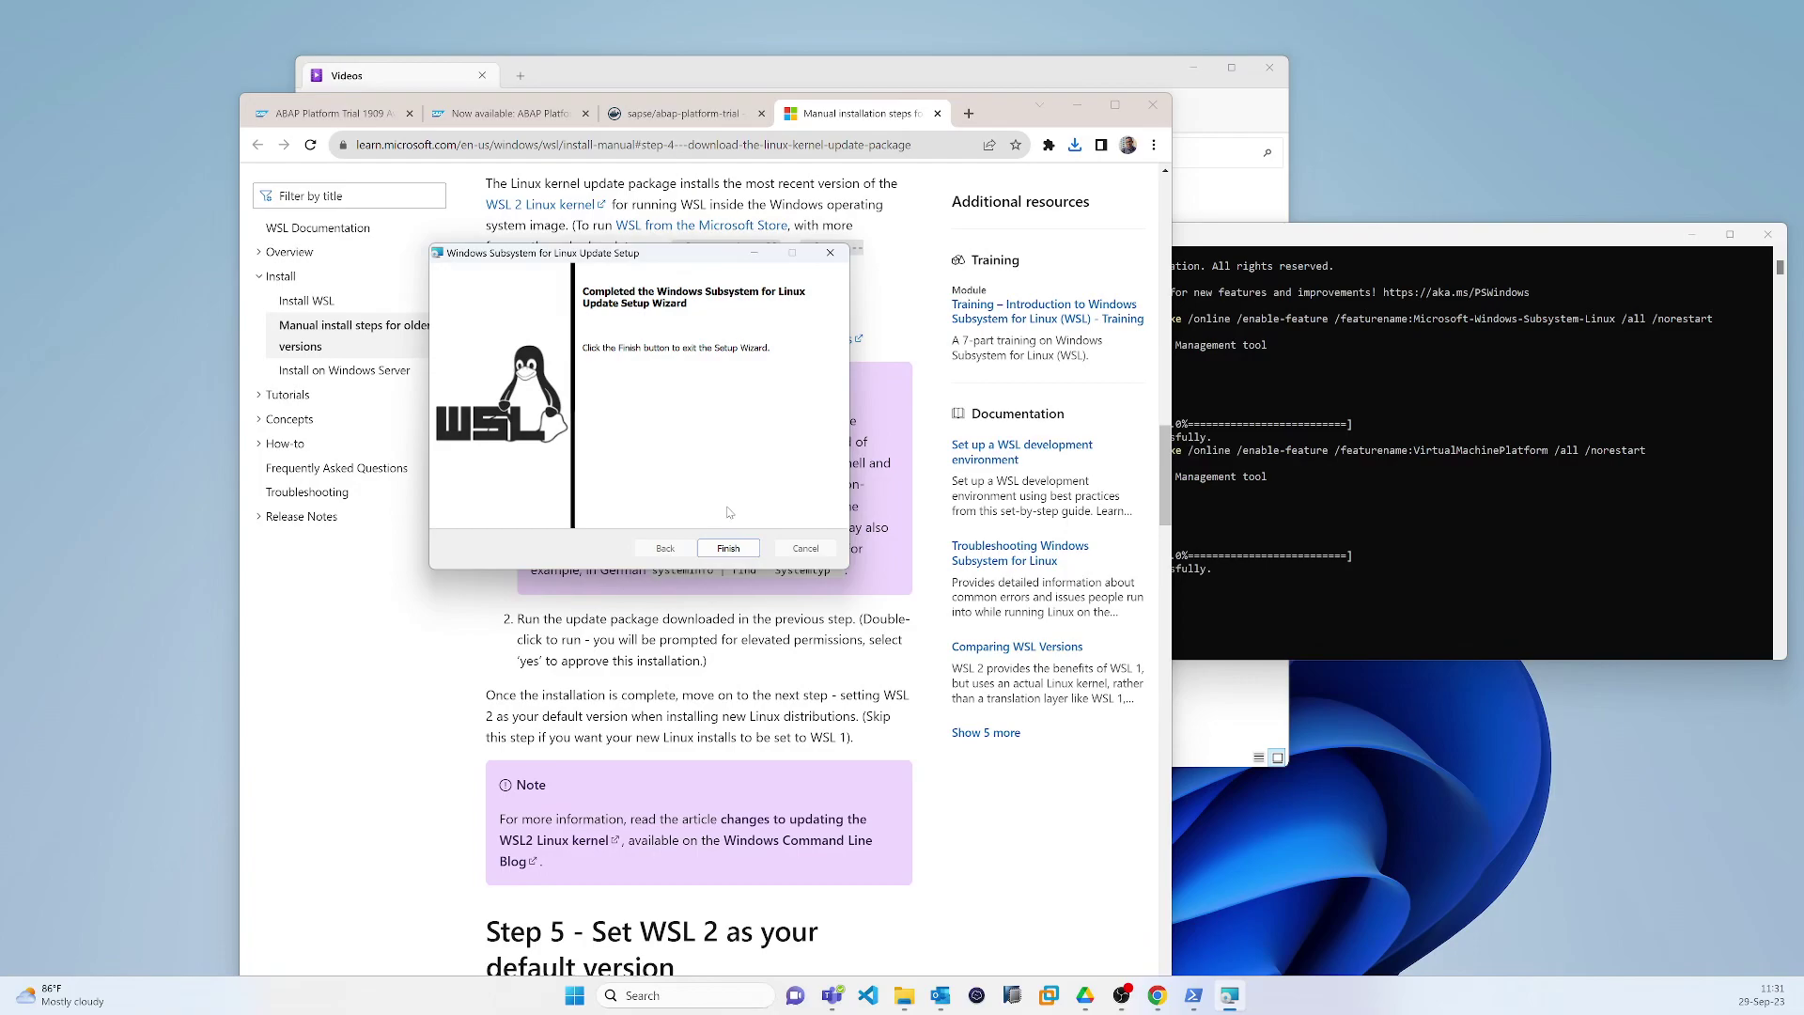
pyautogui.click(726, 548)
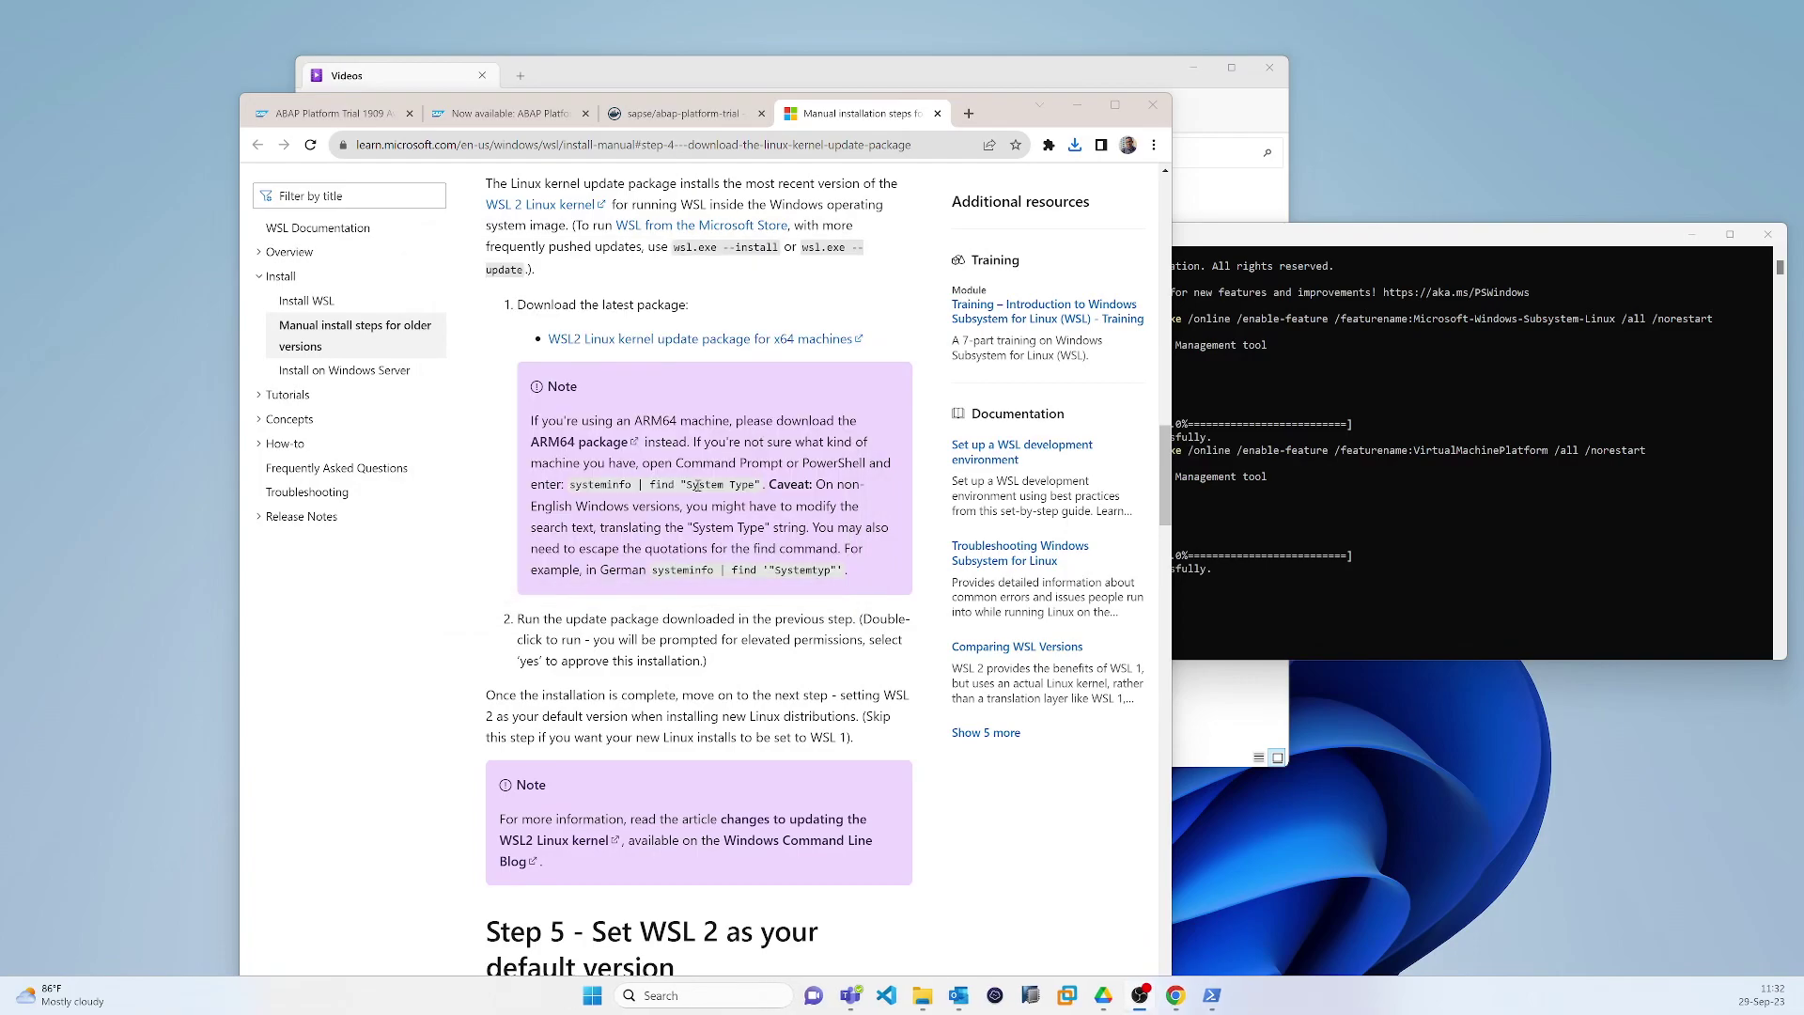
# Step: Copy the guide's Step 5 command, run wsl --set-default-version 2 in PowerShell, and shift the PowerShell window slightly
pyautogui.scroll(-1, 722, 548)
pyautogui.scroll(4, 722, 549)
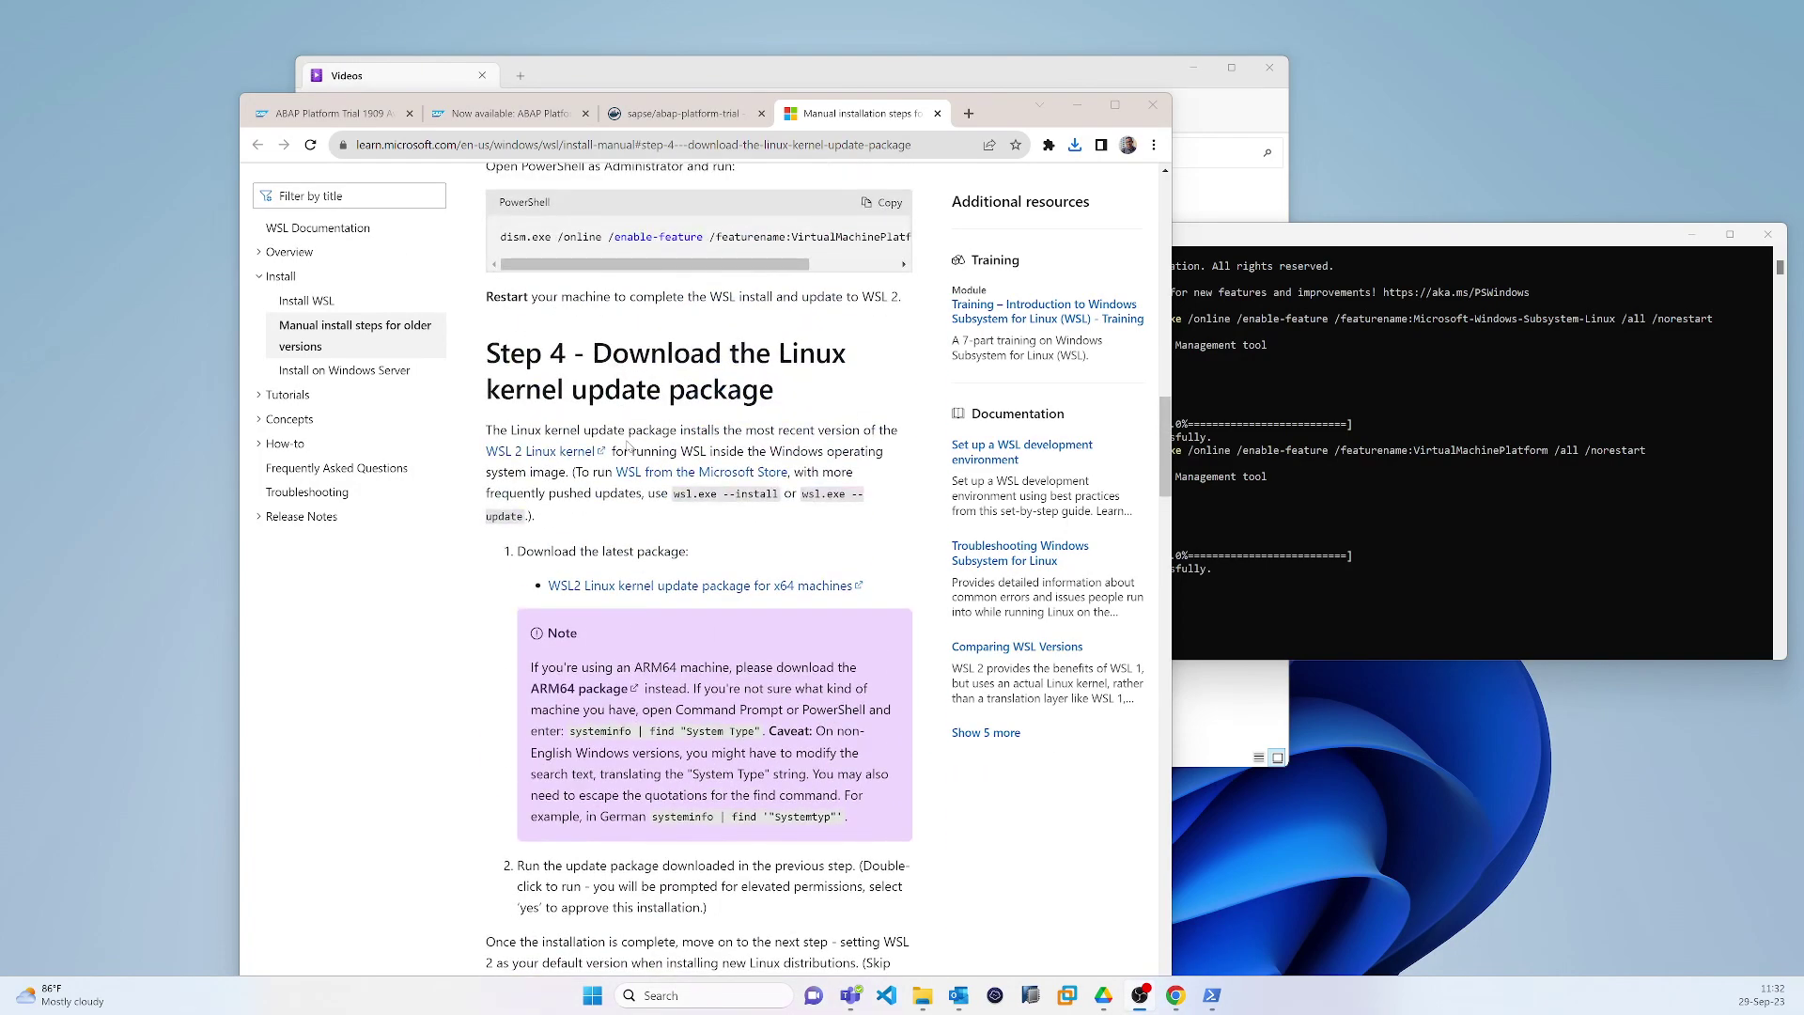
pyautogui.scroll(-8, 628, 445)
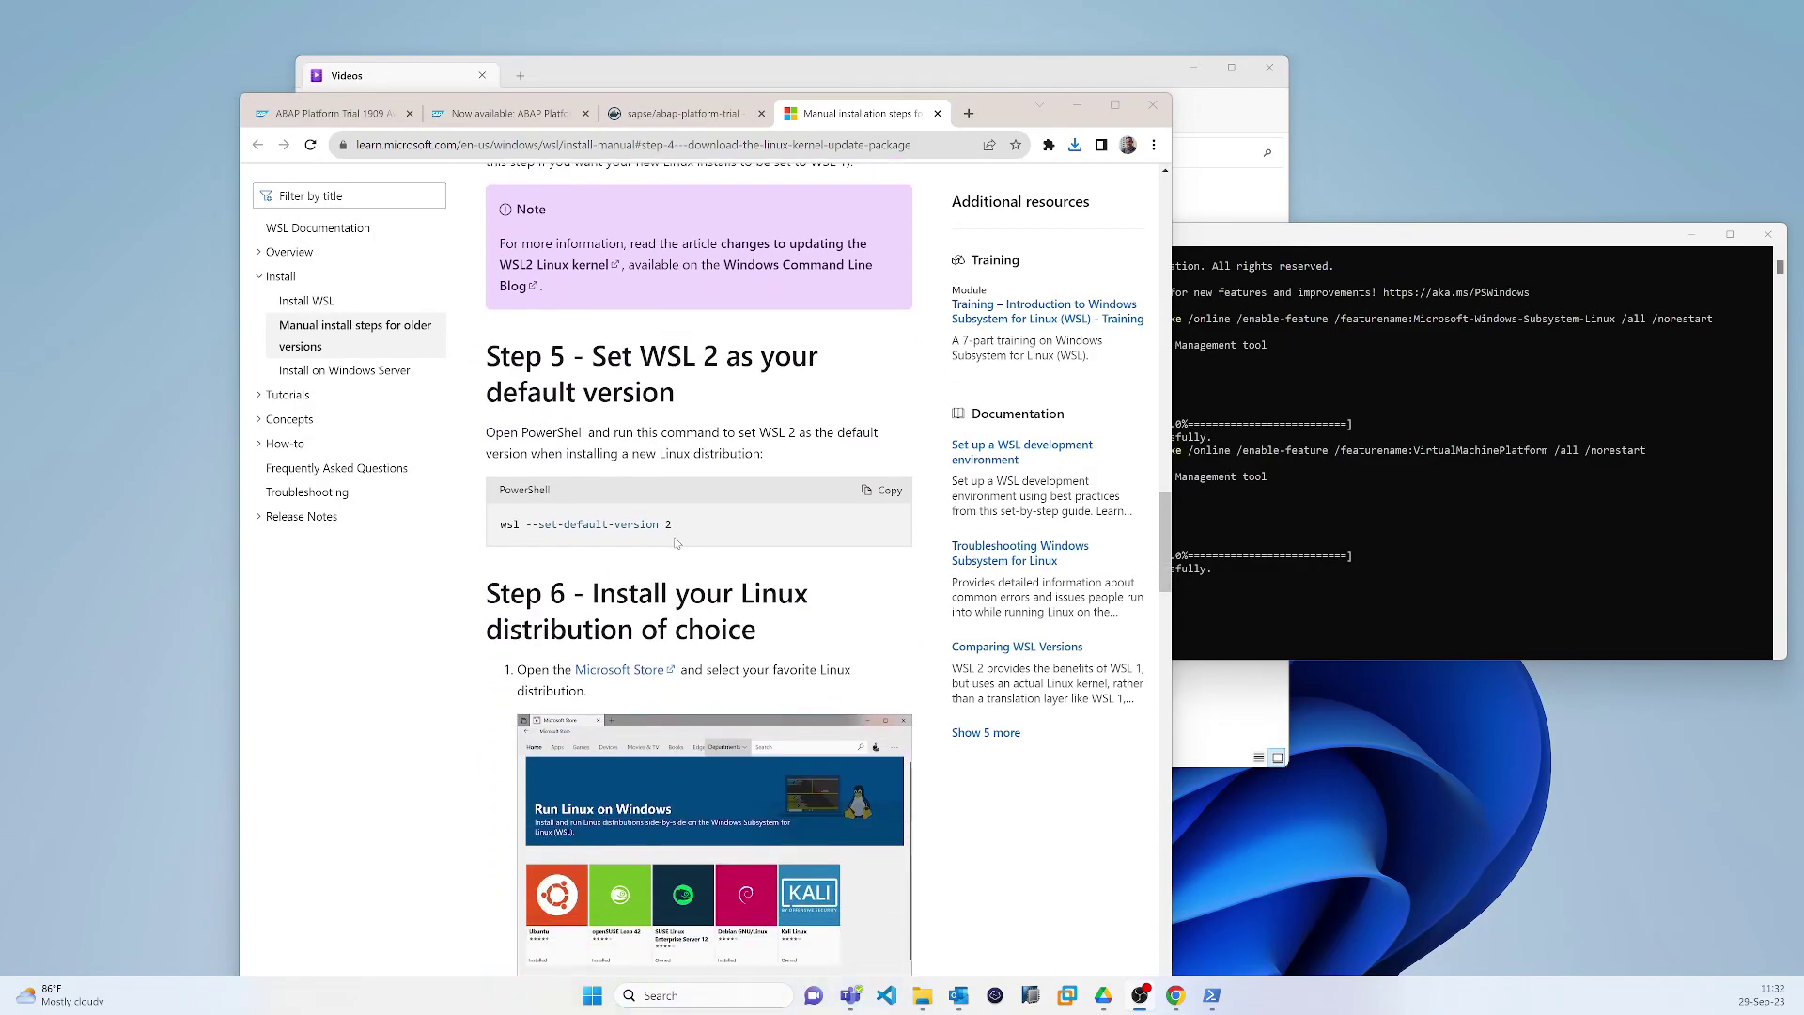
pyautogui.scroll(-1, 675, 542)
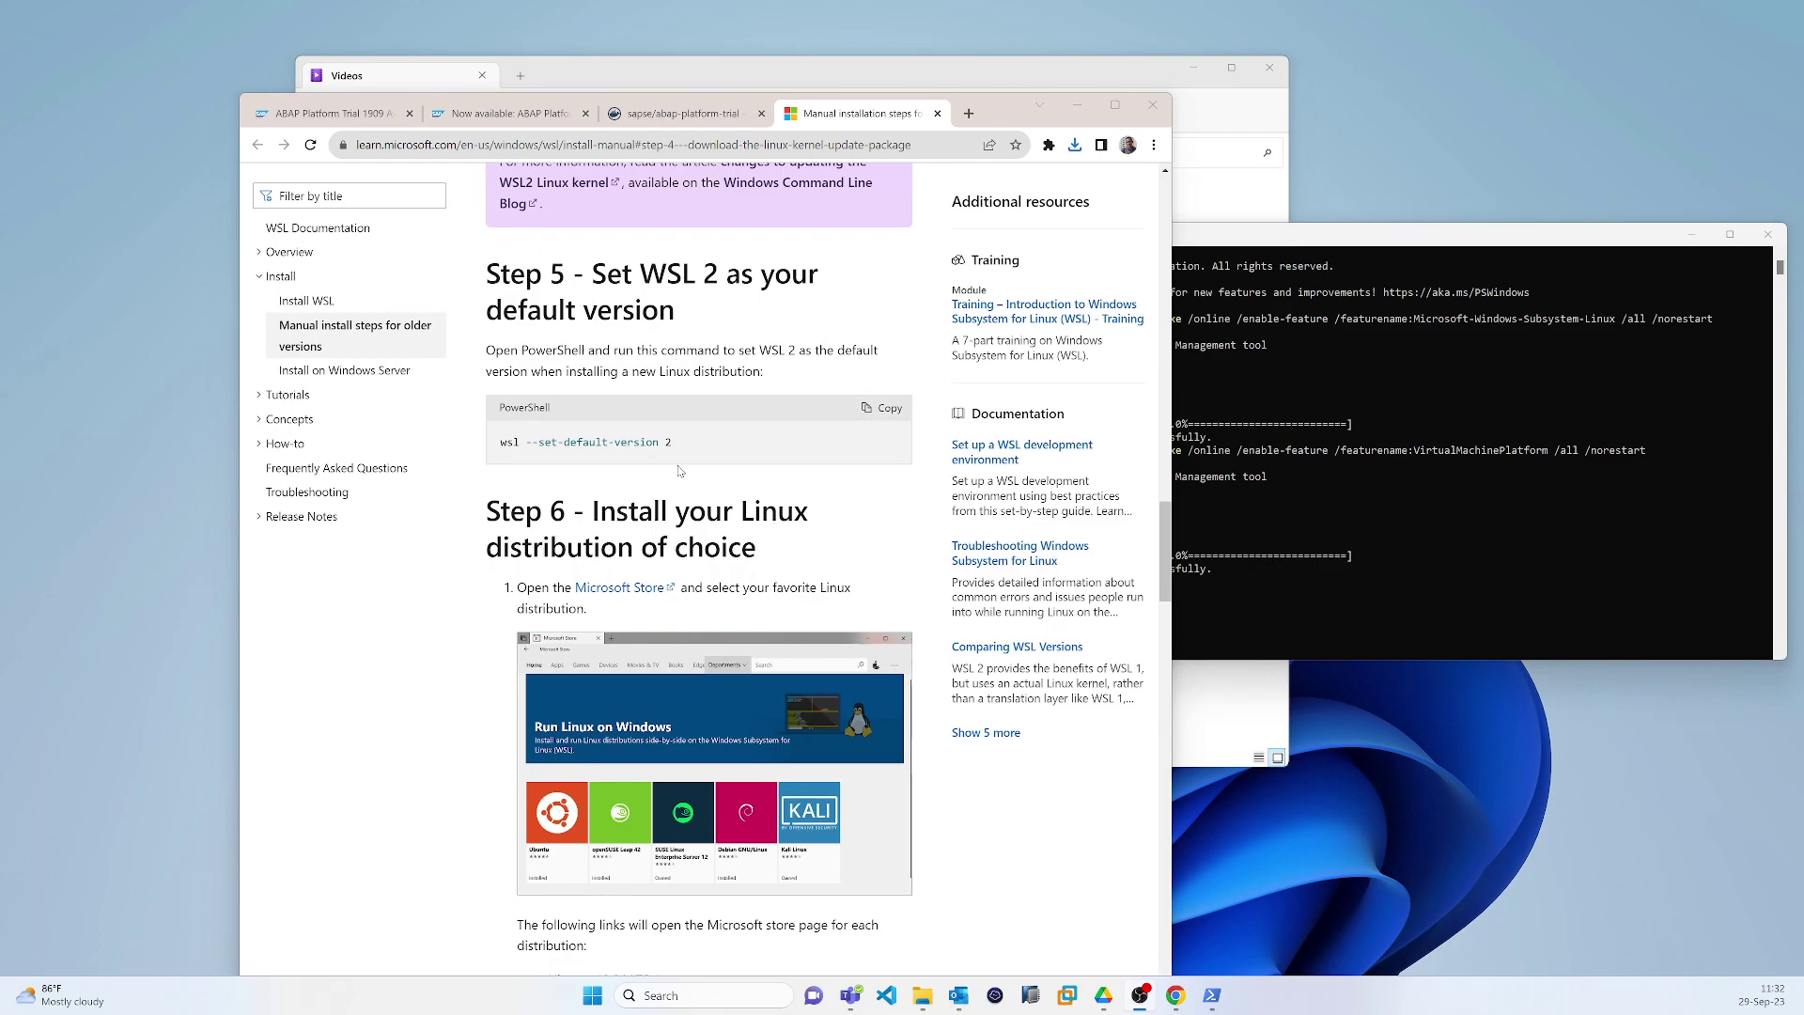
pyautogui.click(882, 407)
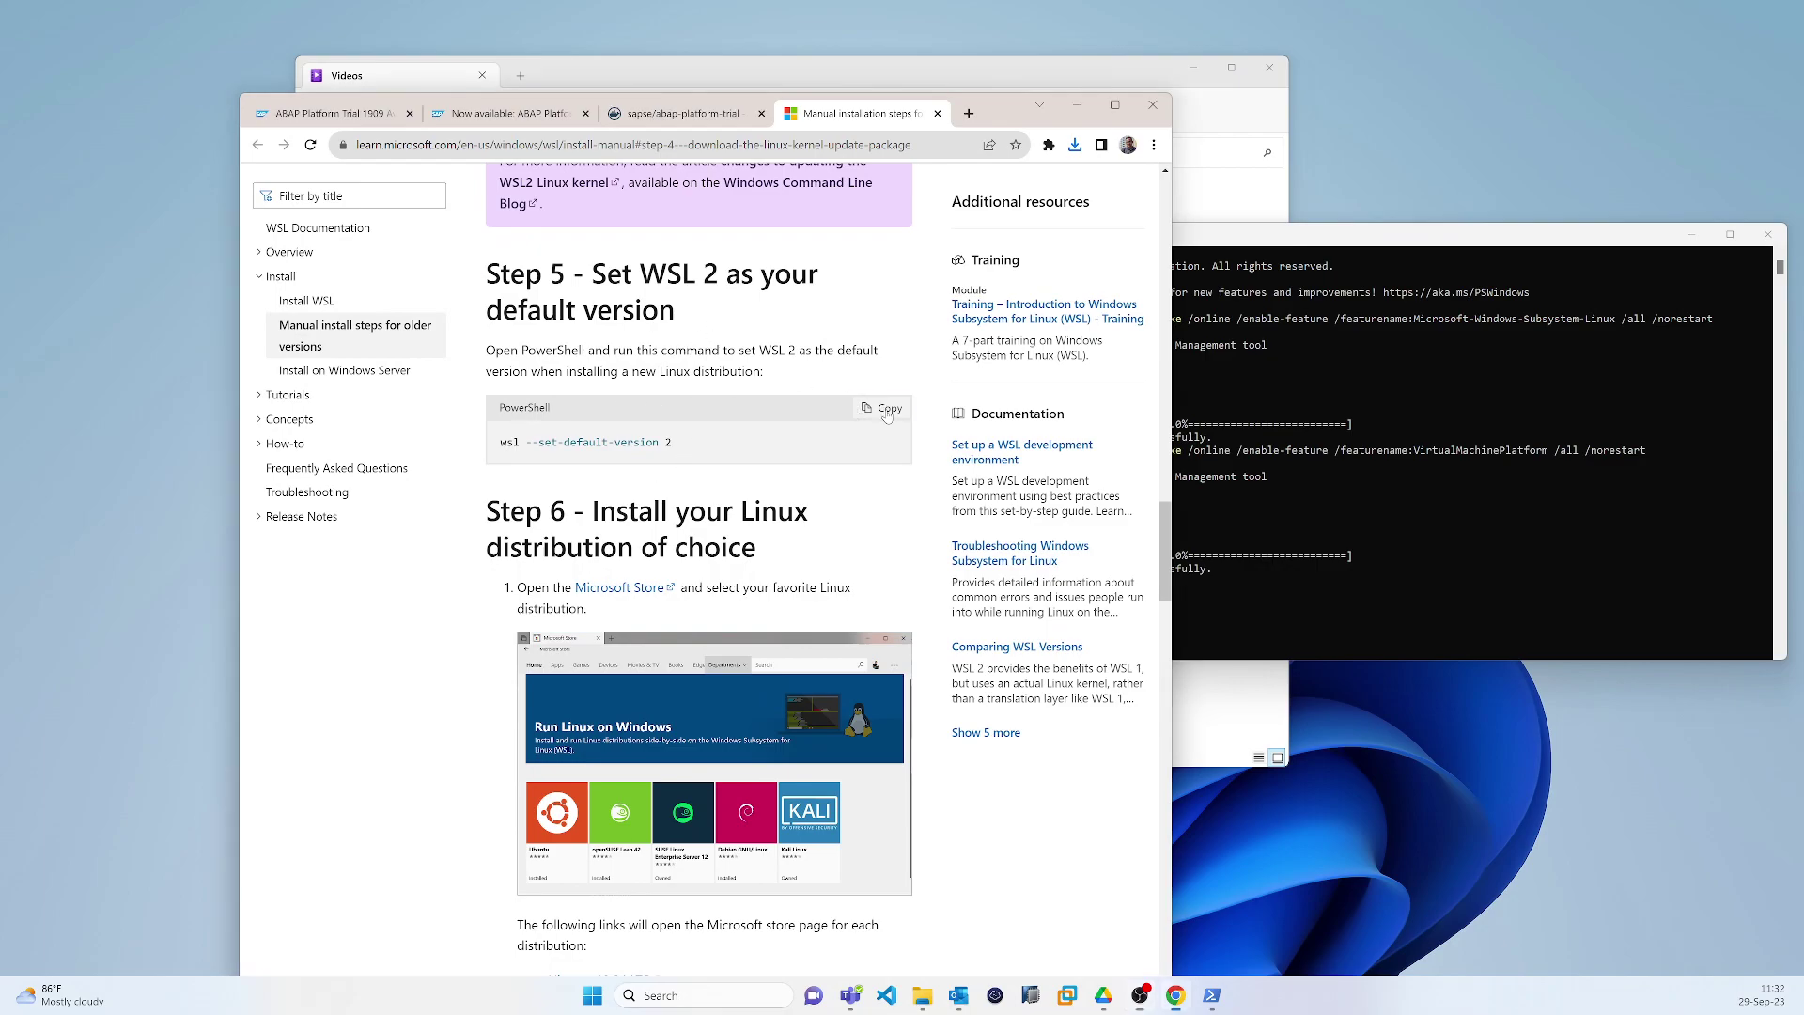
pyautogui.click(1340, 261)
pyautogui.rightClick(1152, 590)
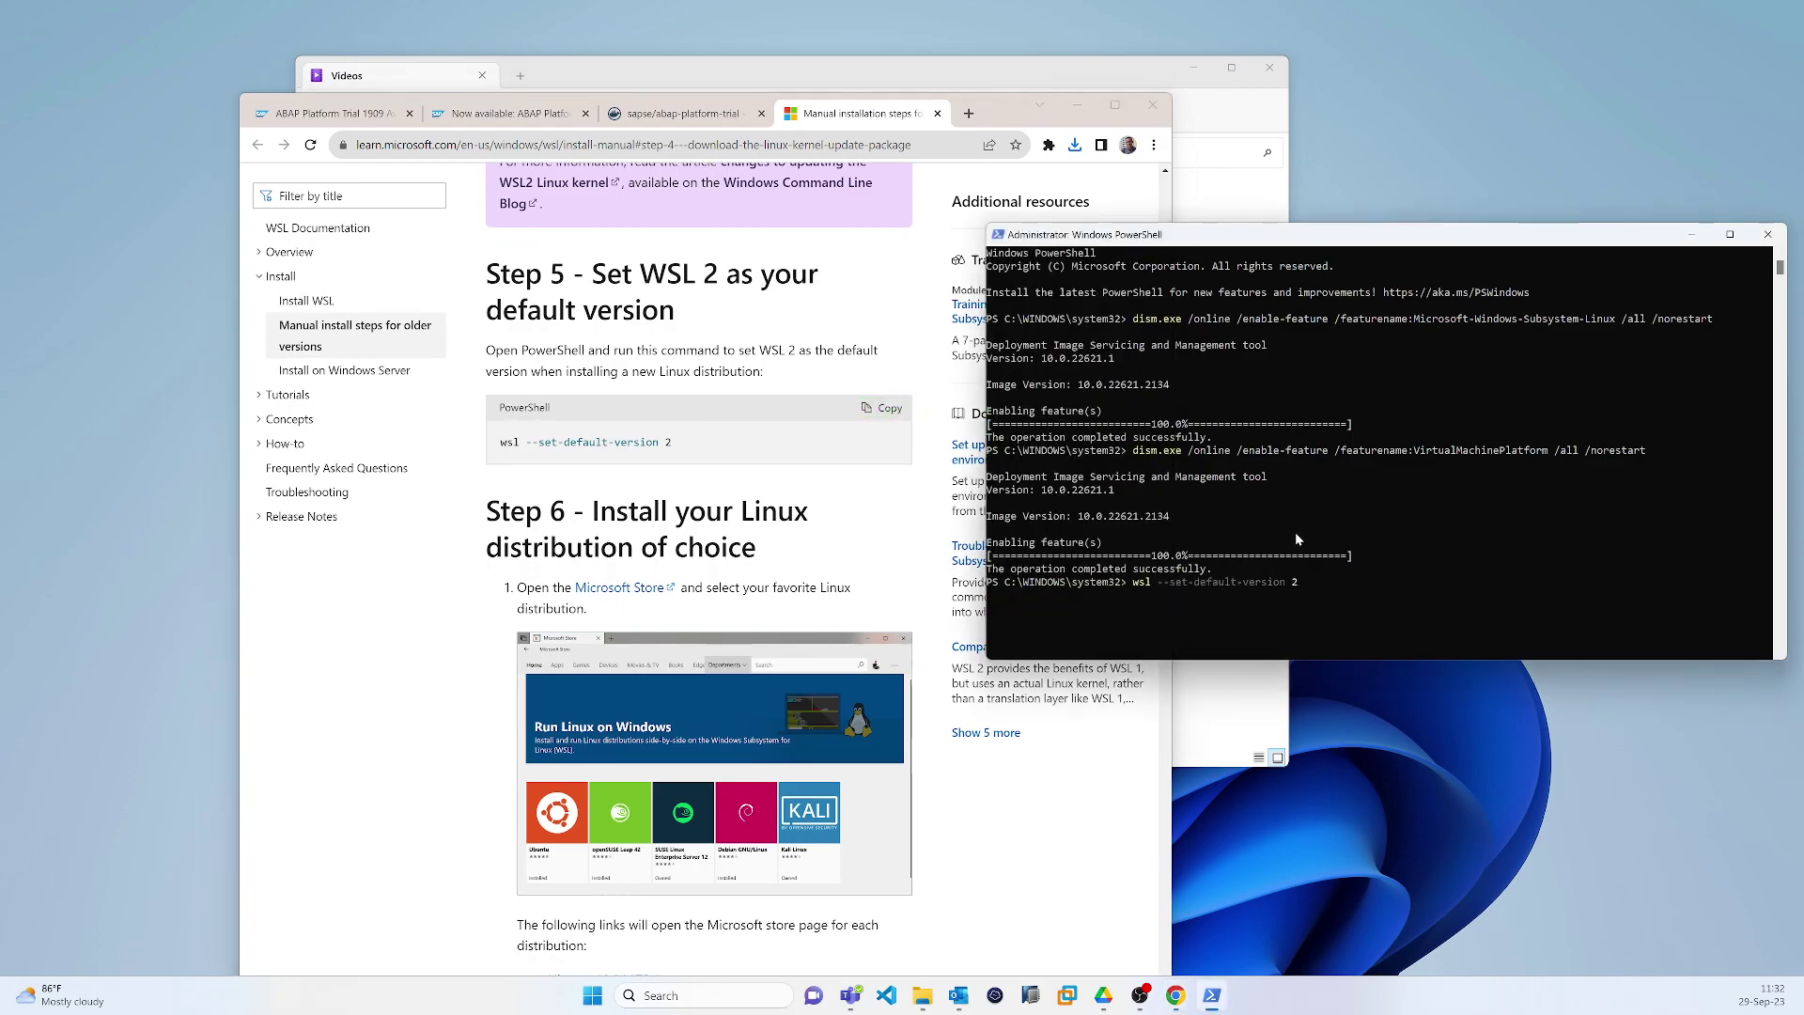
pyautogui.press('Return')
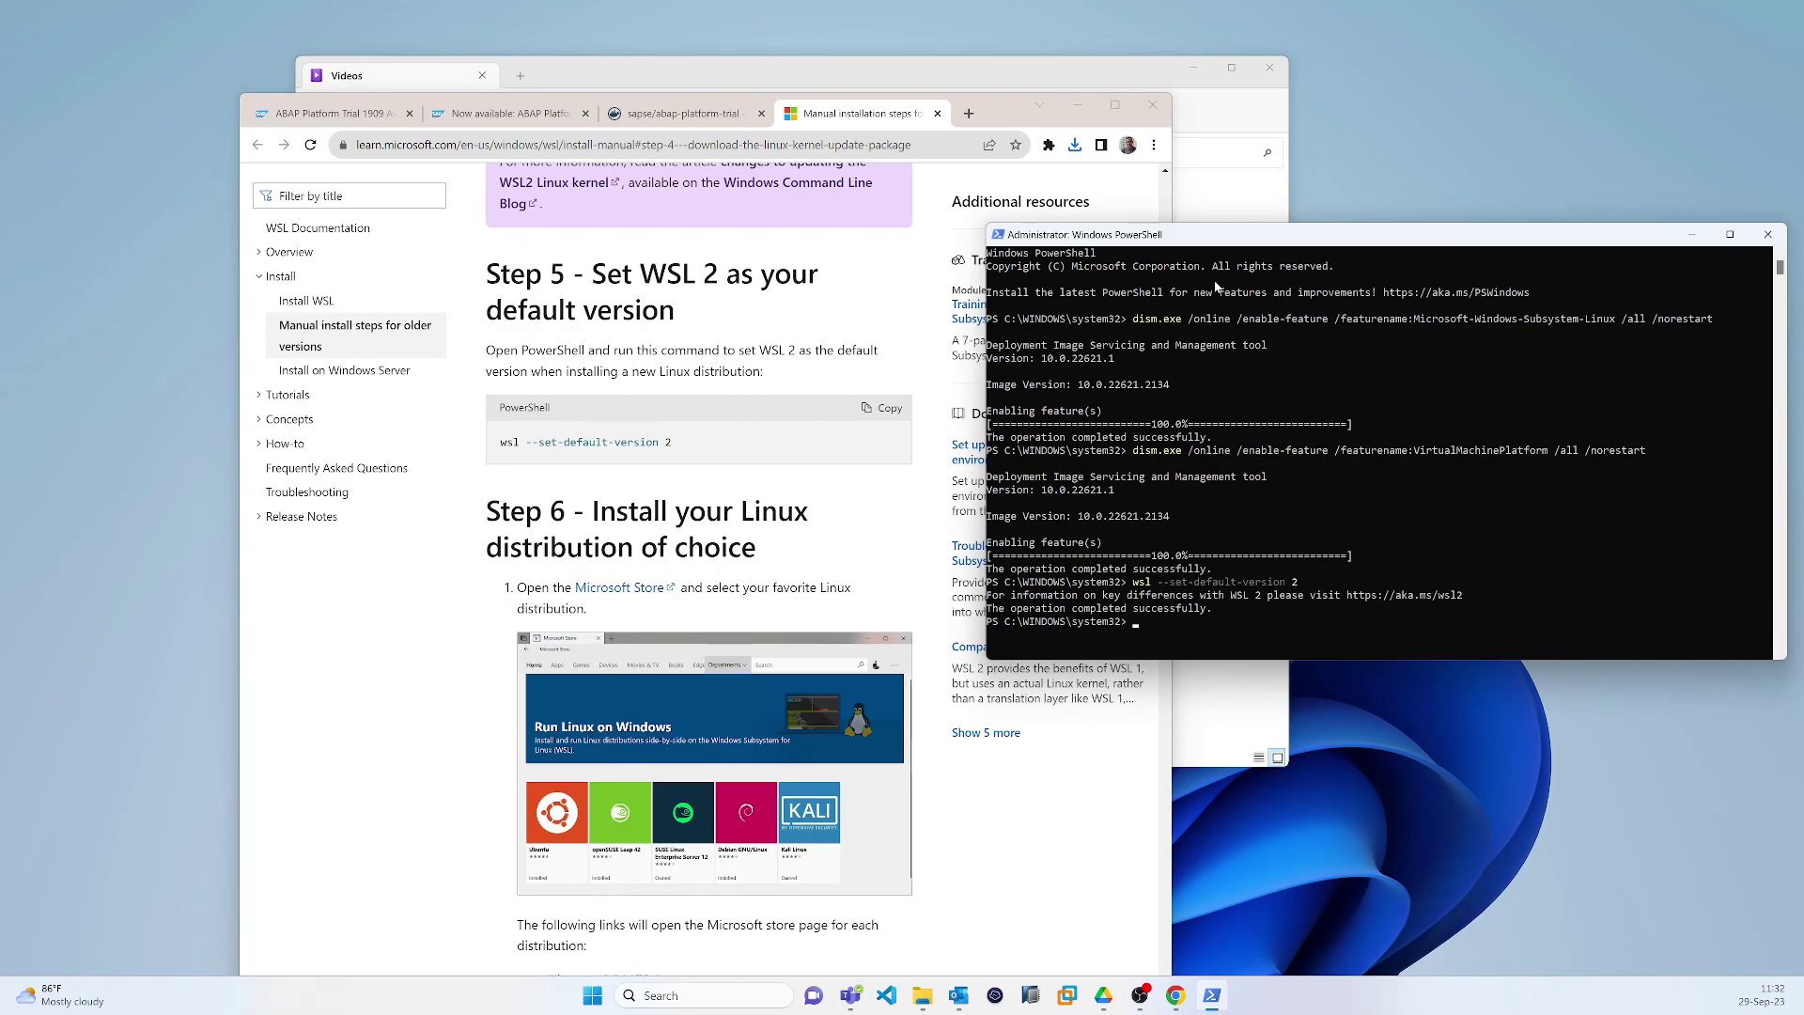
pyautogui.moveTo(1172, 243); pyautogui.dragTo(1167, 218)
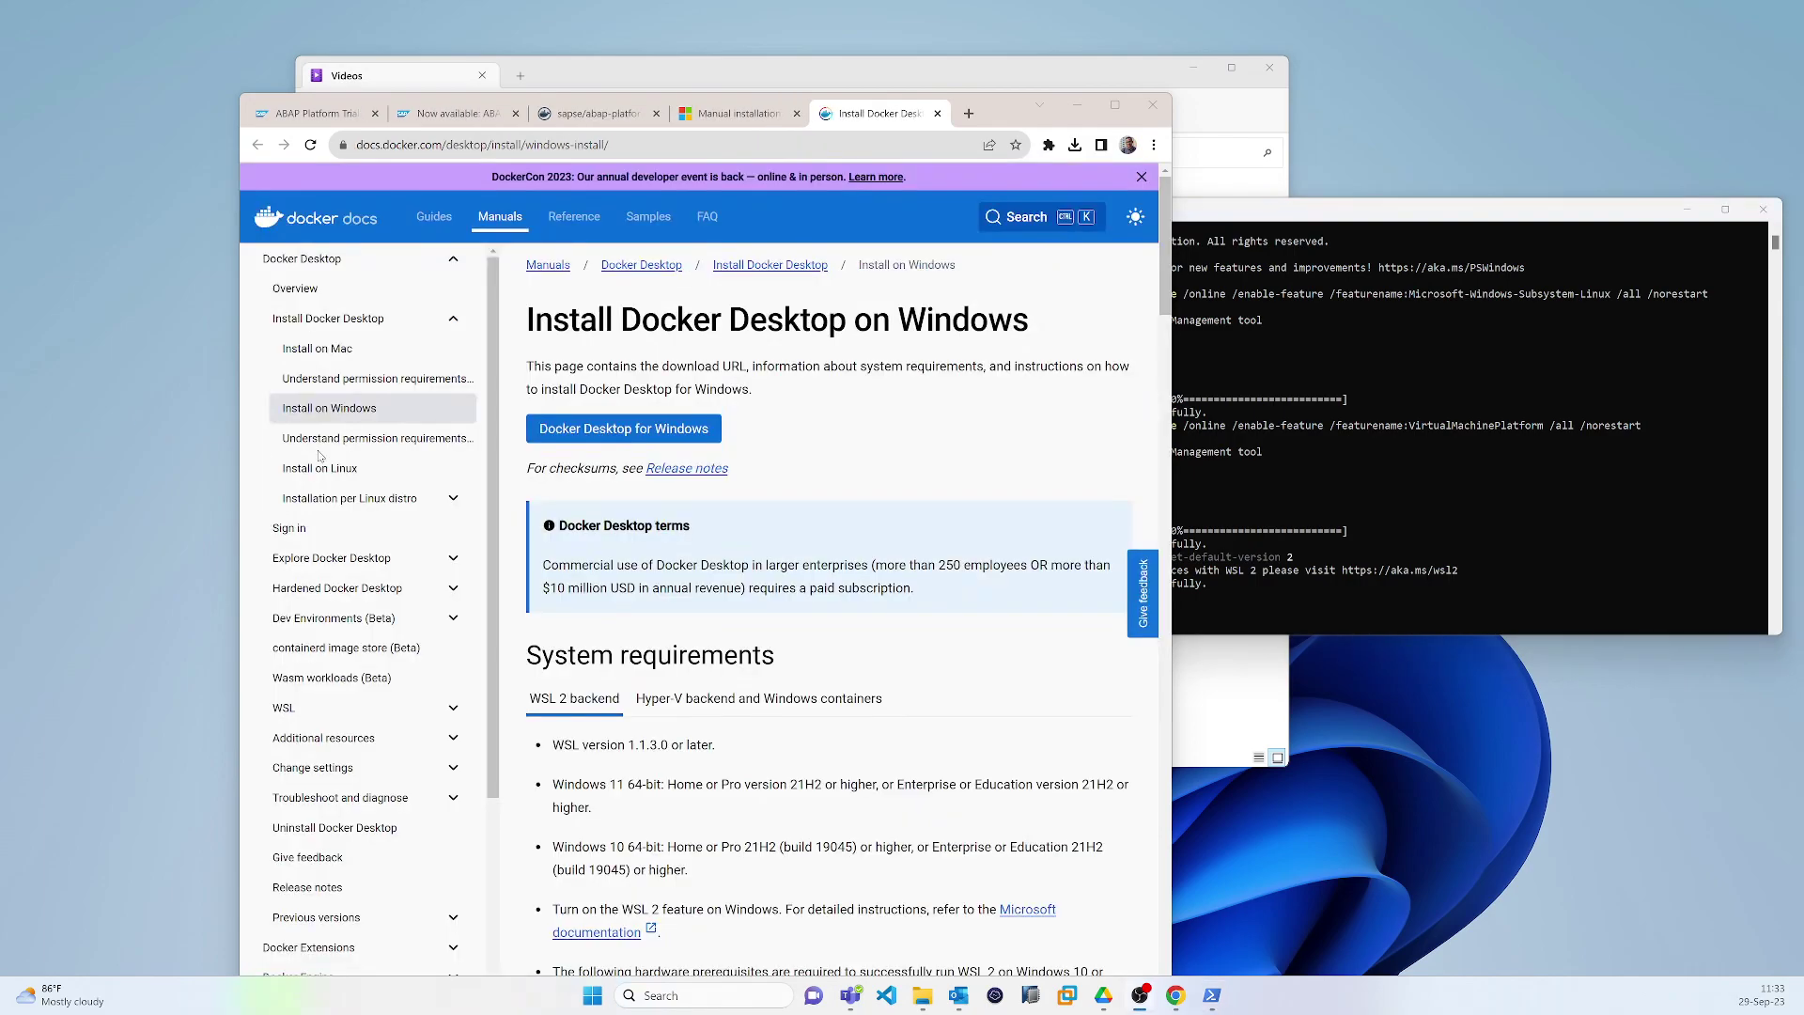
# Step: Download Docker Desktop for Windows from the Docker docs page, saving Docker Desktop Installer.exe in the Downloads folder
pyautogui.moveTo(995, 112); pyautogui.dragTo(998, 104)
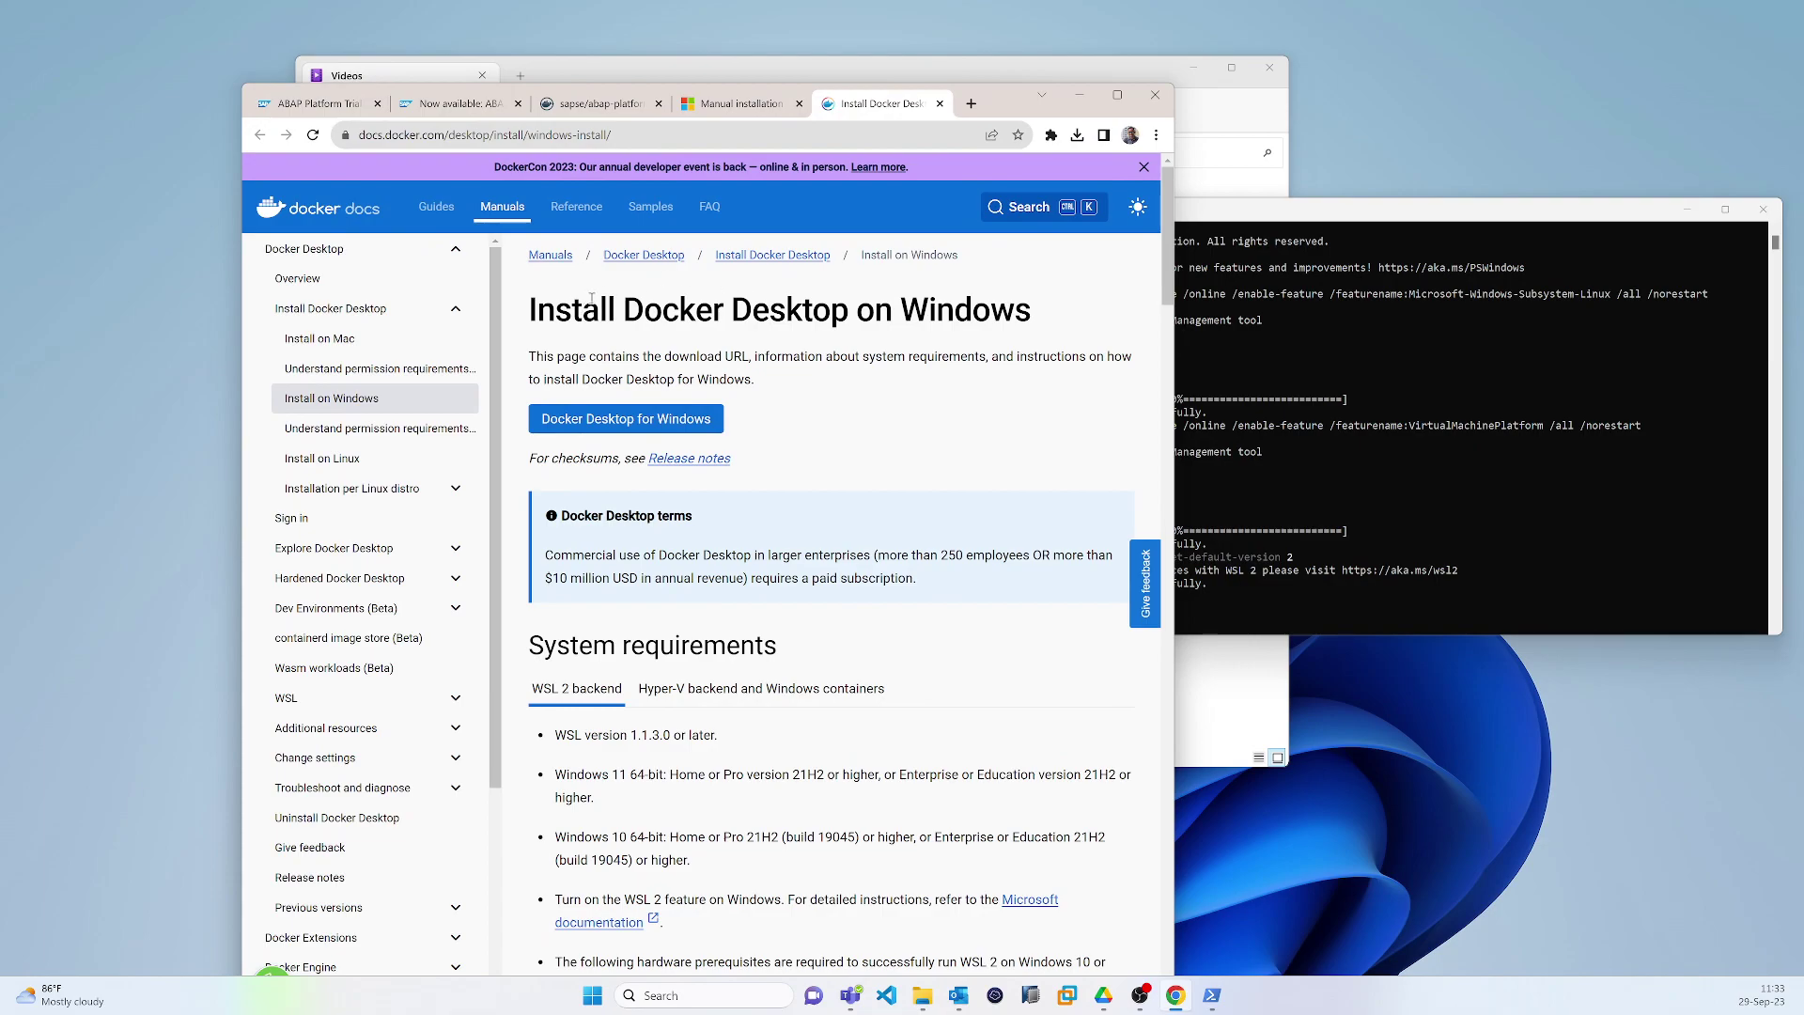
pyautogui.click(716, 422)
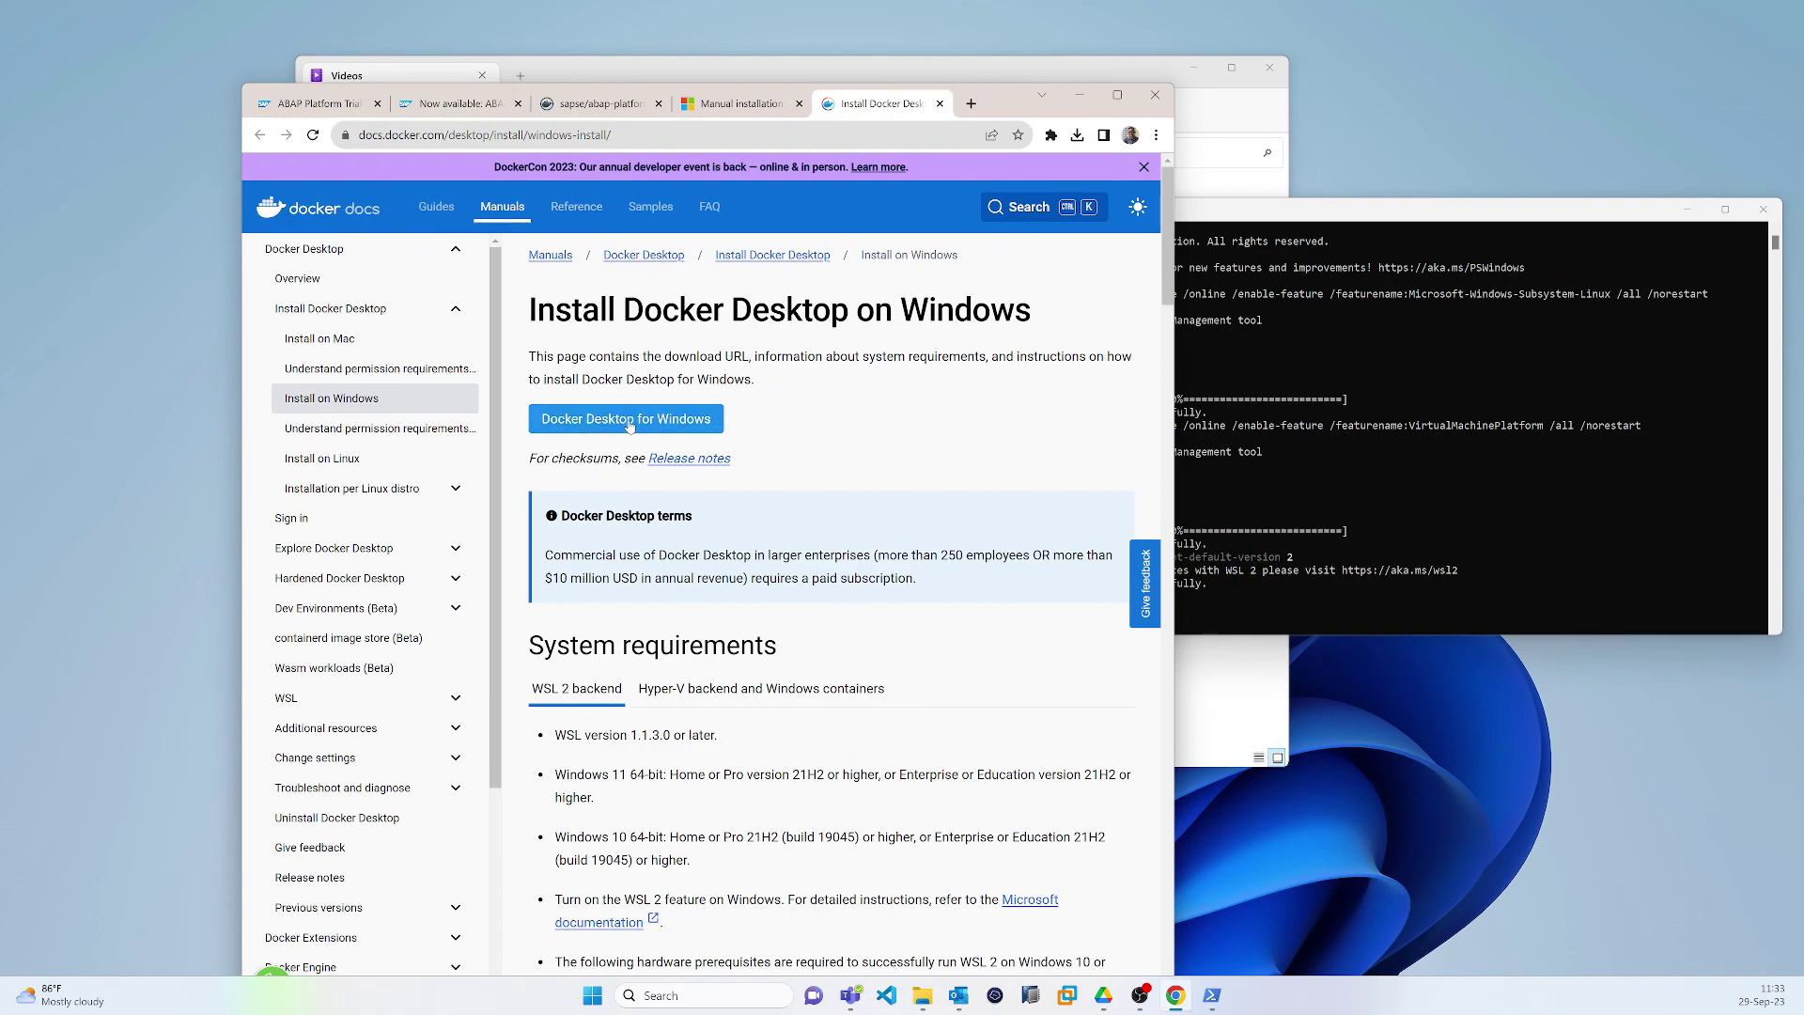
pyautogui.click(620, 421)
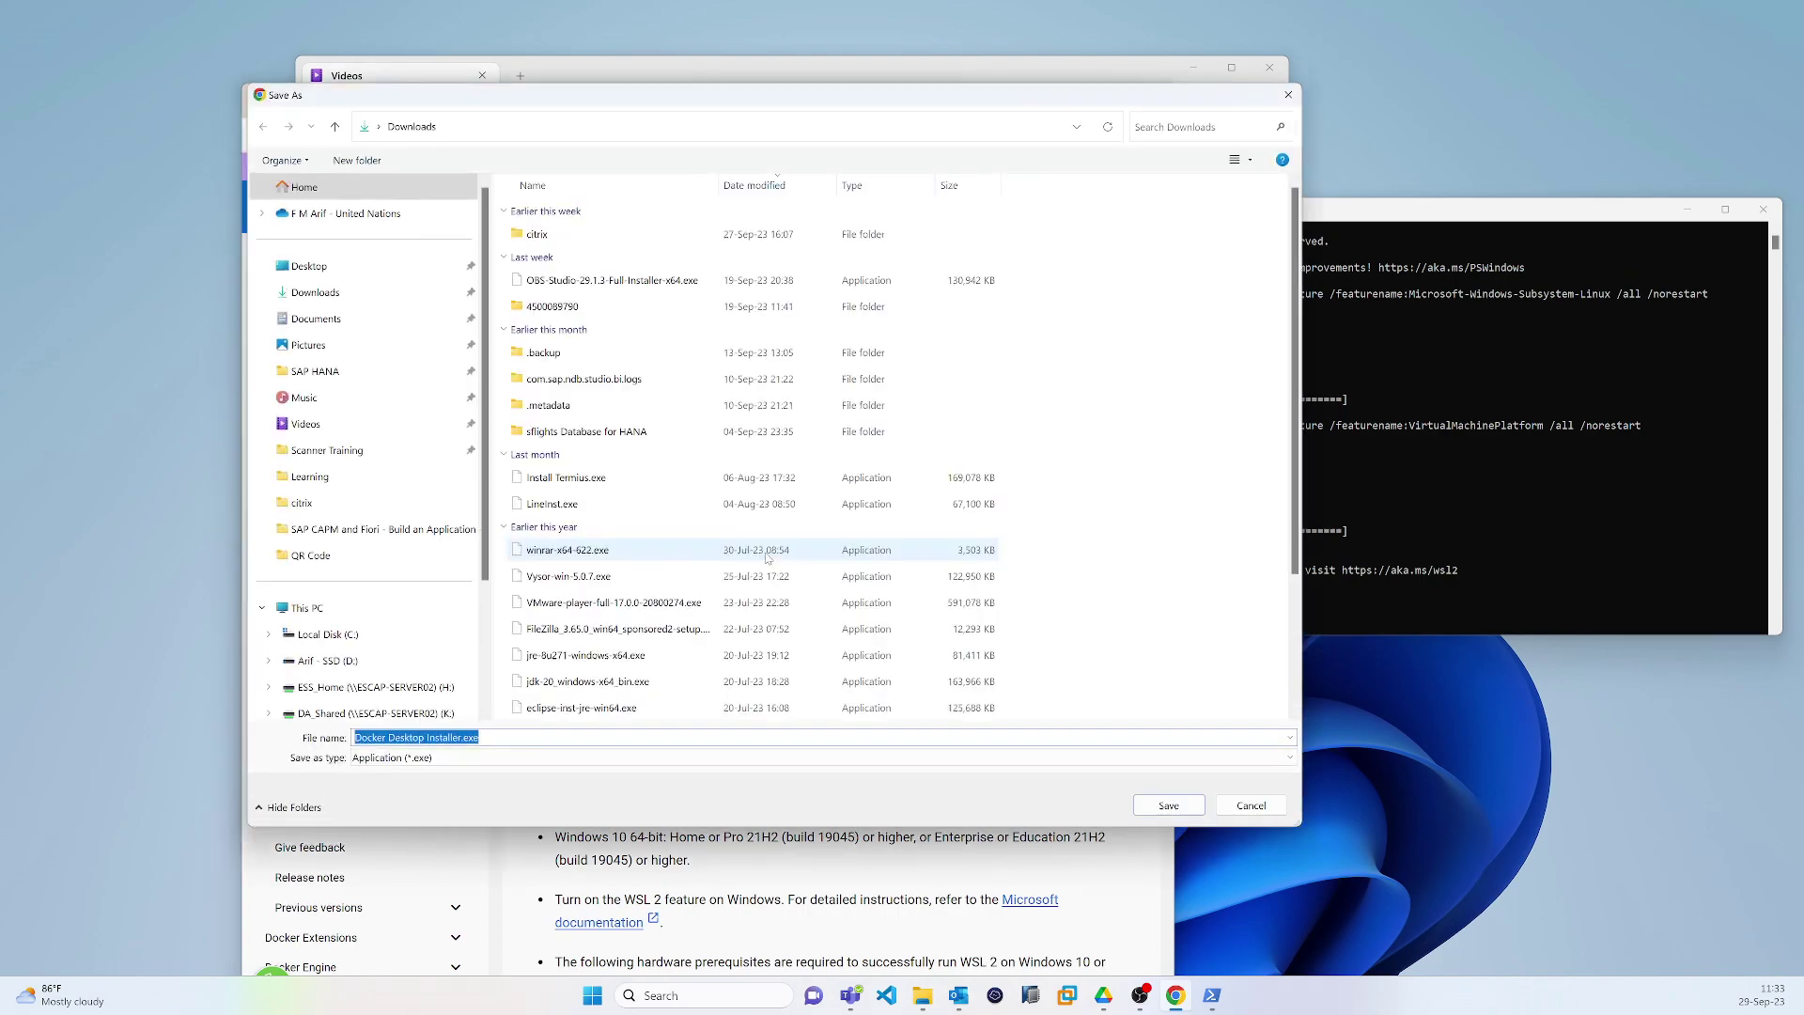
pyautogui.click(1168, 807)
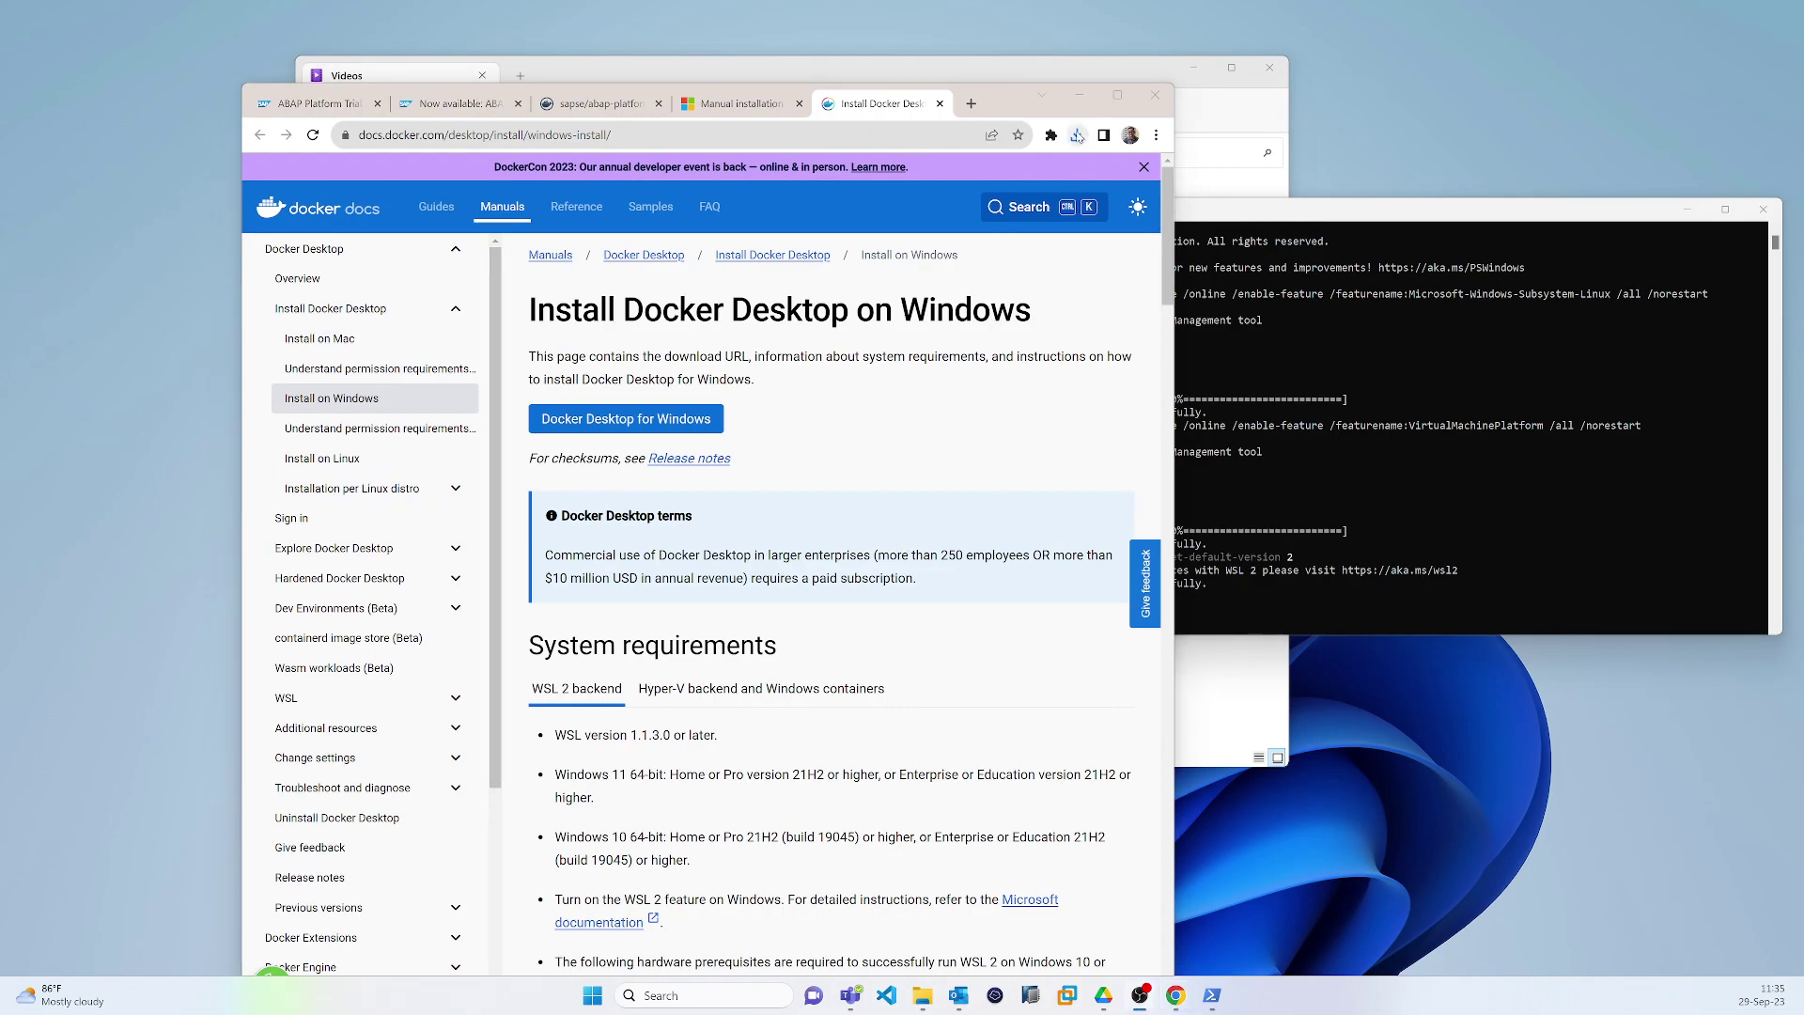
# Step: Run the downloaded Docker Desktop installer with the WSL 2 and desktop shortcut options enabled, and close it when installation finishes
pyautogui.click(1077, 137)
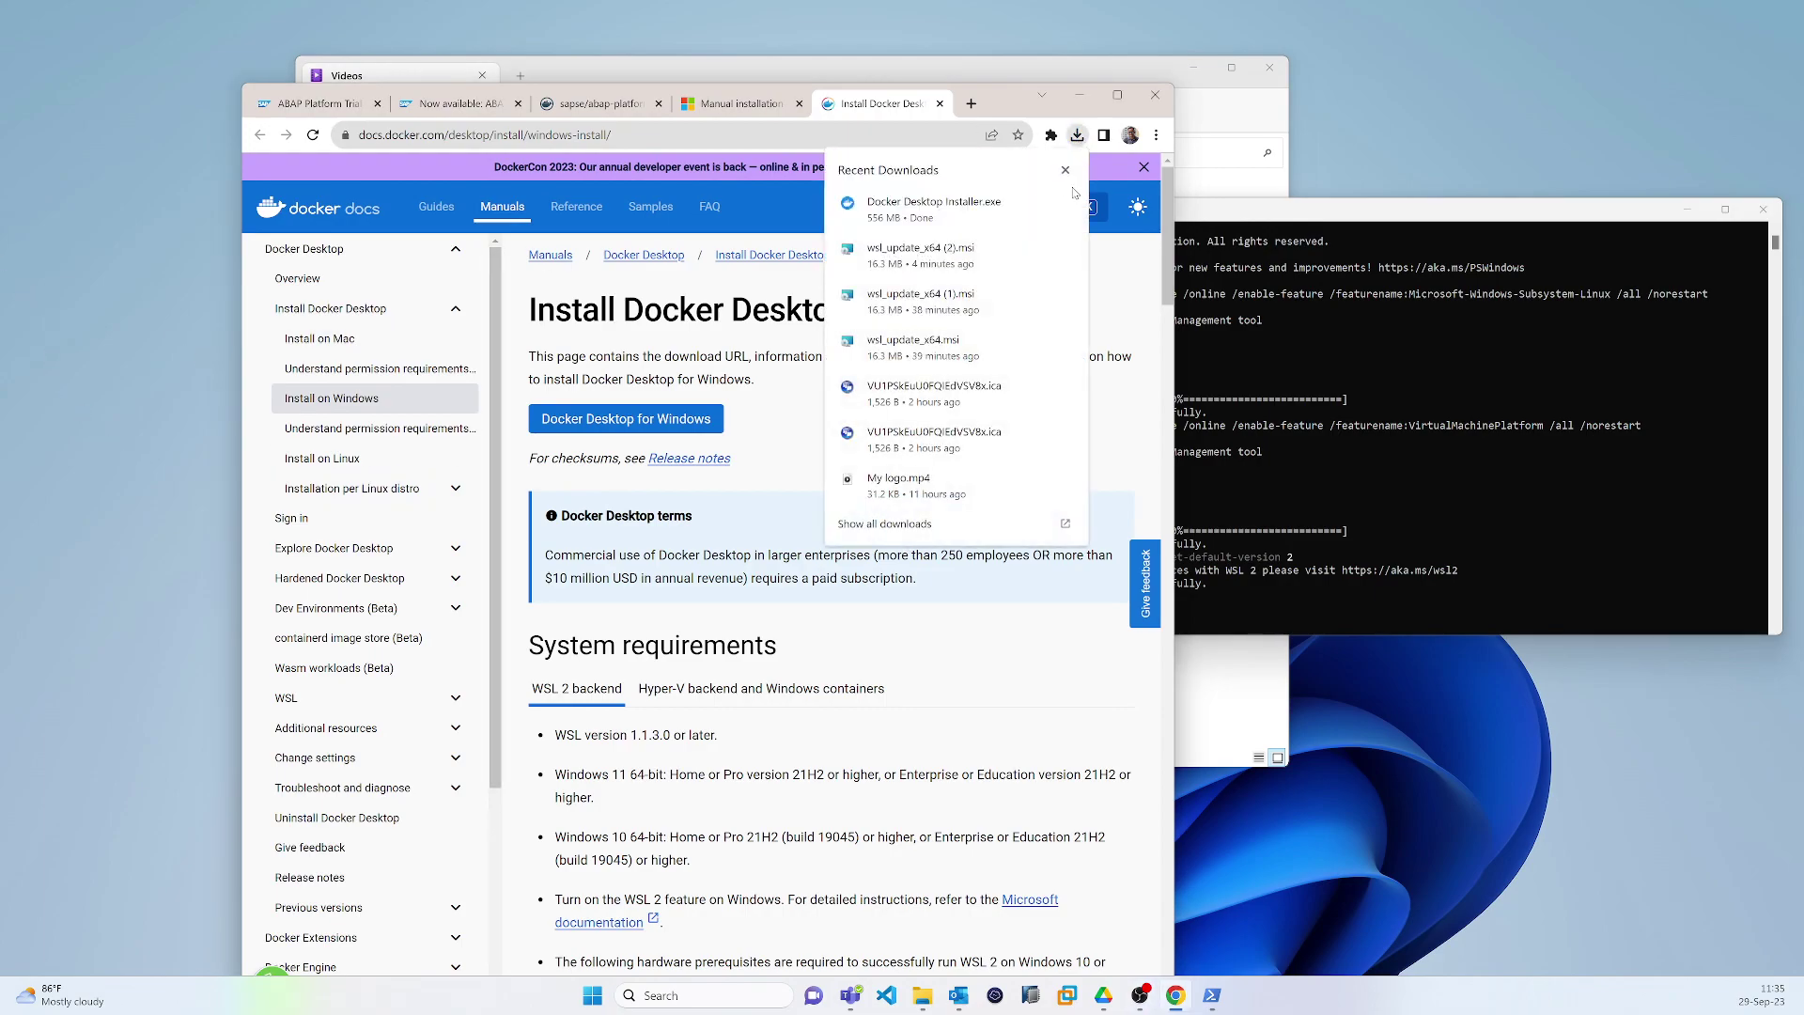
pyautogui.click(918, 209)
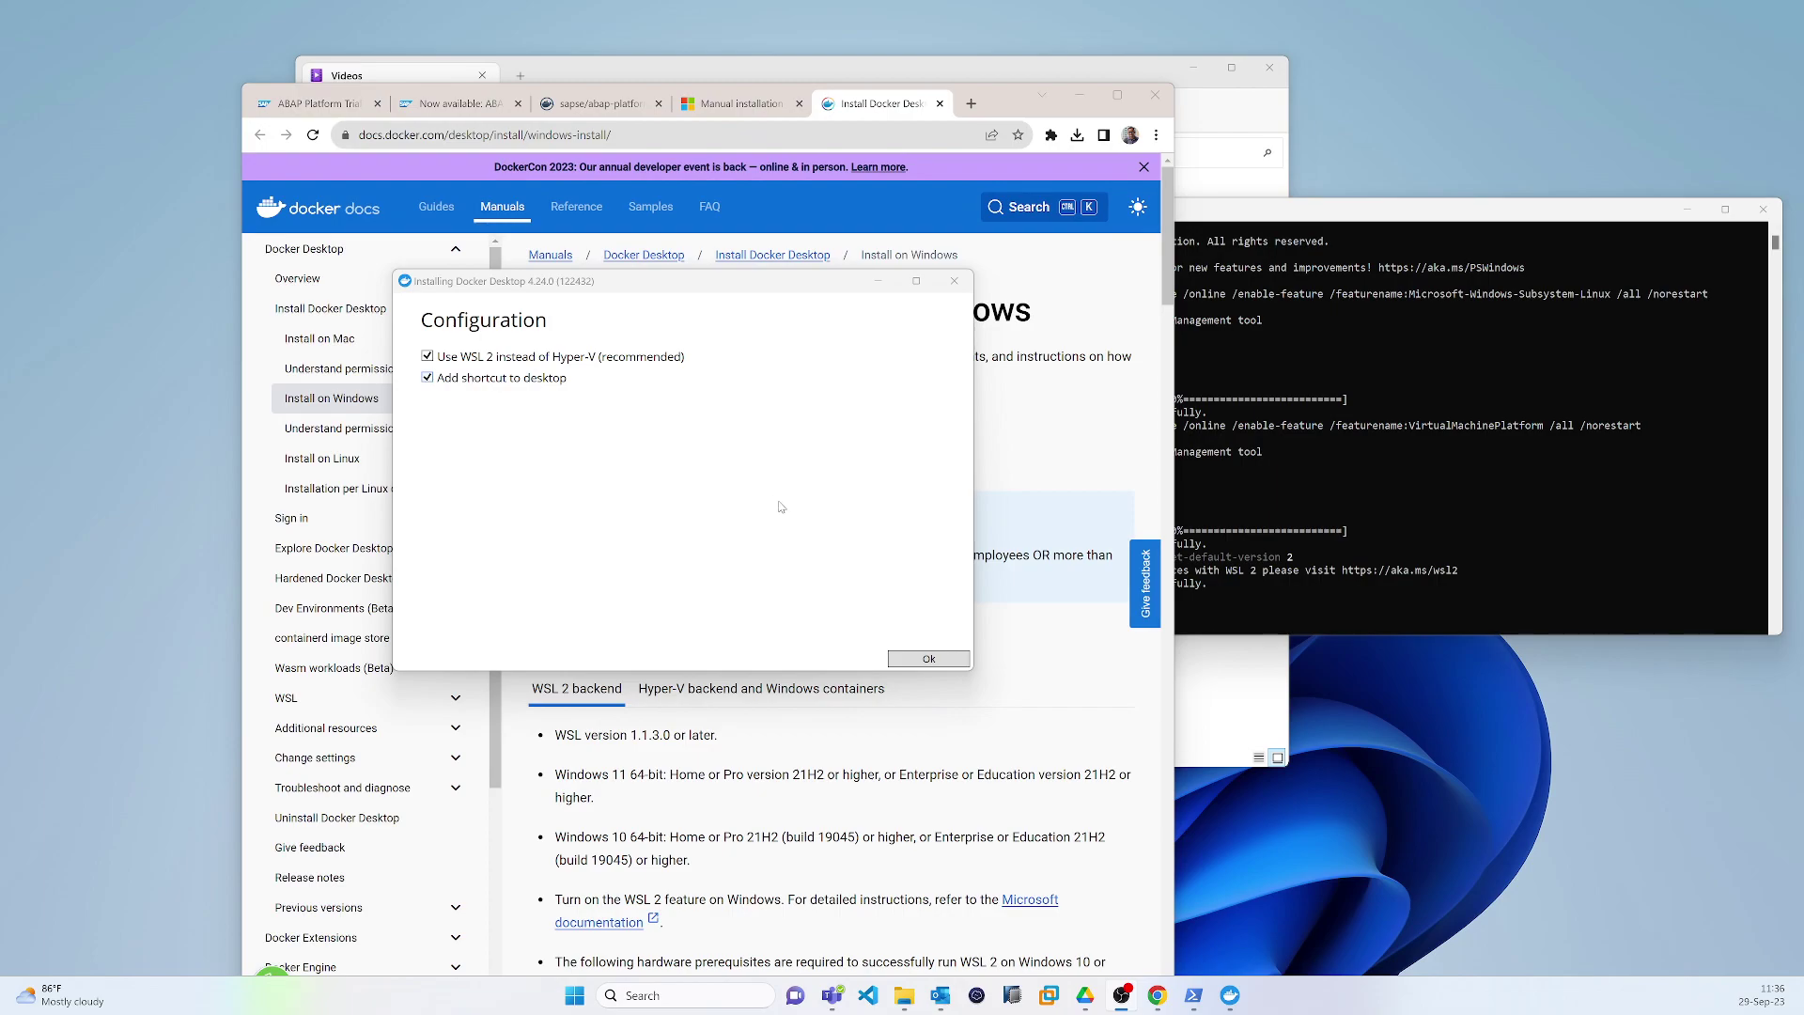
pyautogui.click(928, 658)
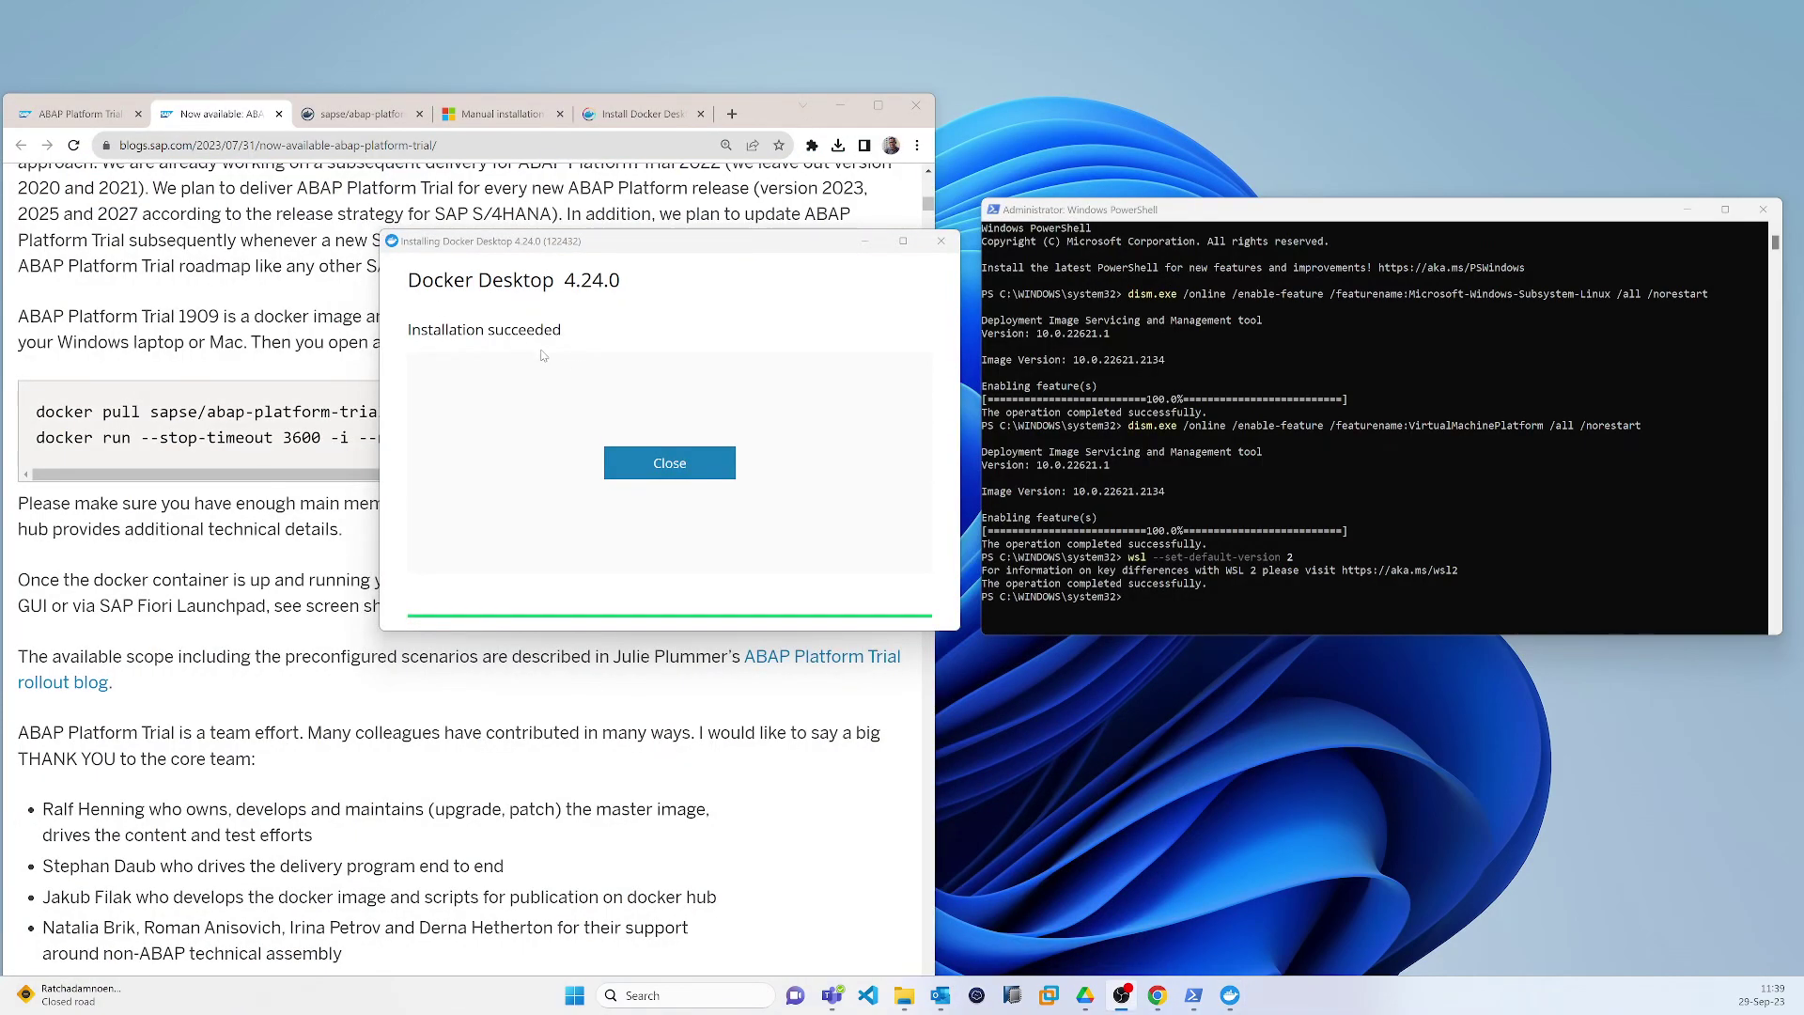
pyautogui.click(664, 461)
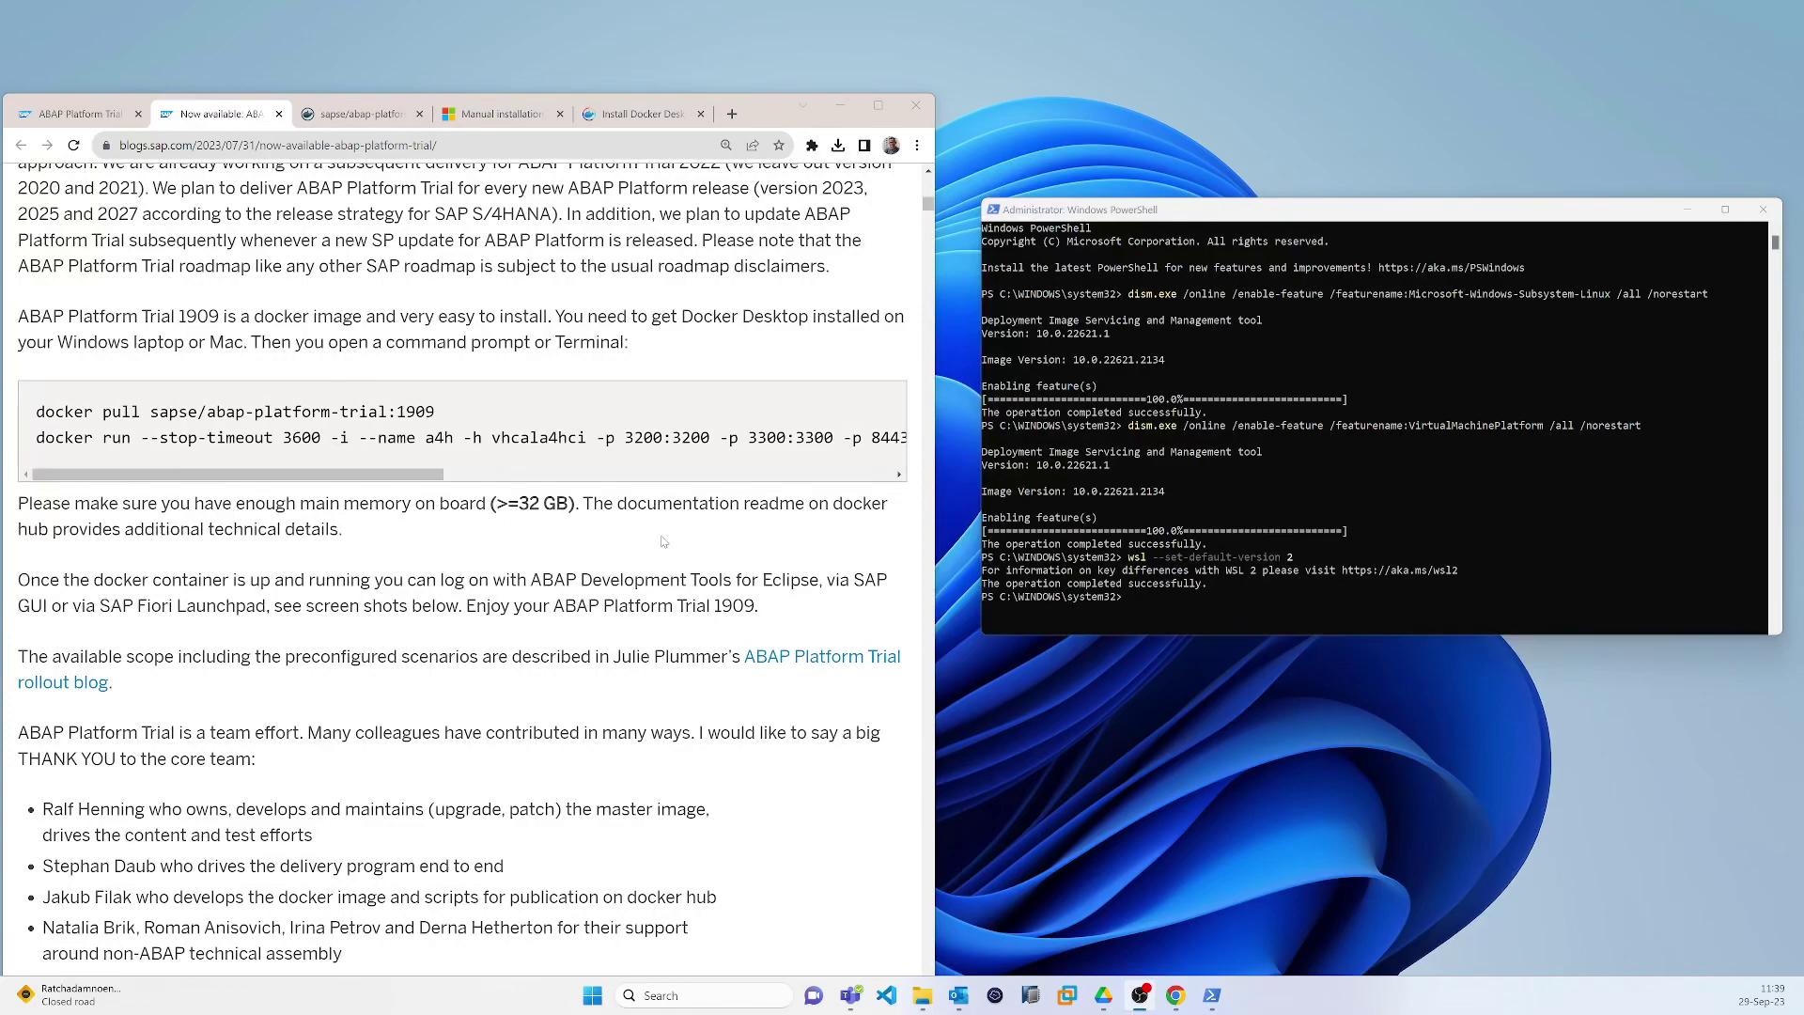
# Step: Move the SAP blog and PowerShell windows closer together, keeping the docker pull command and the prompt both visible
pyautogui.moveTo(779, 115); pyautogui.dragTo(805, 94)
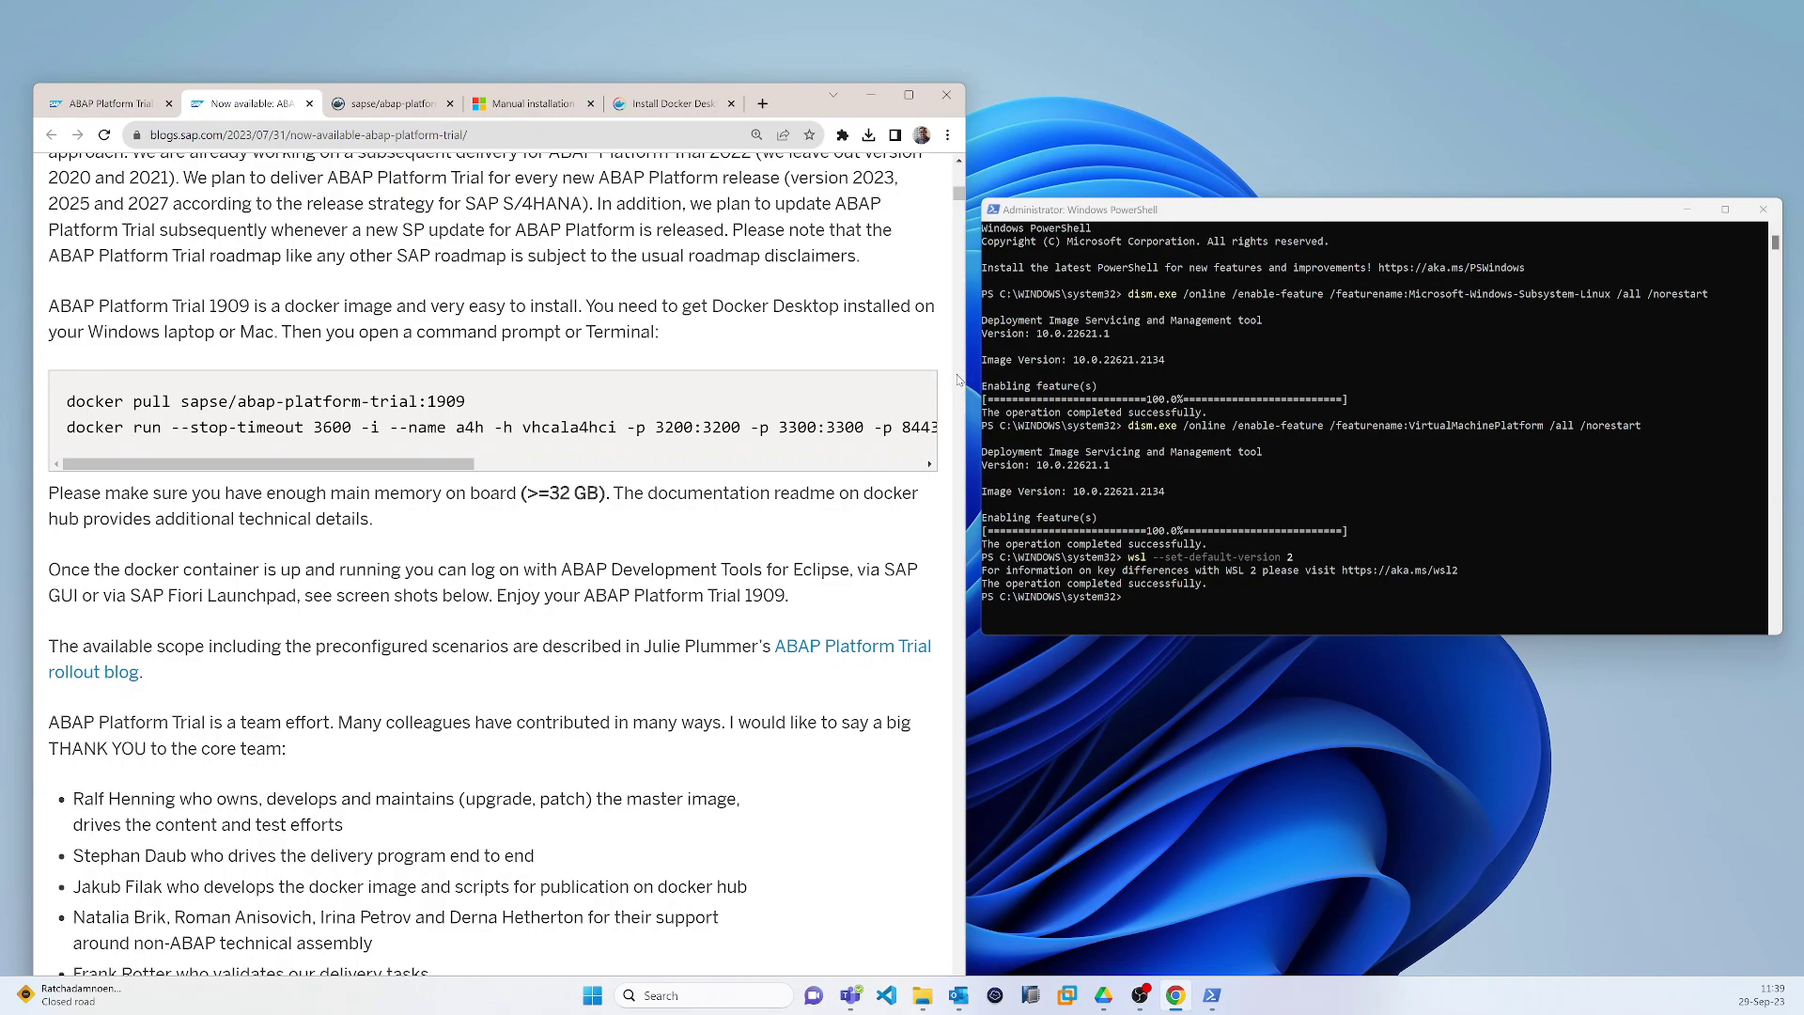
pyautogui.click(1290, 208)
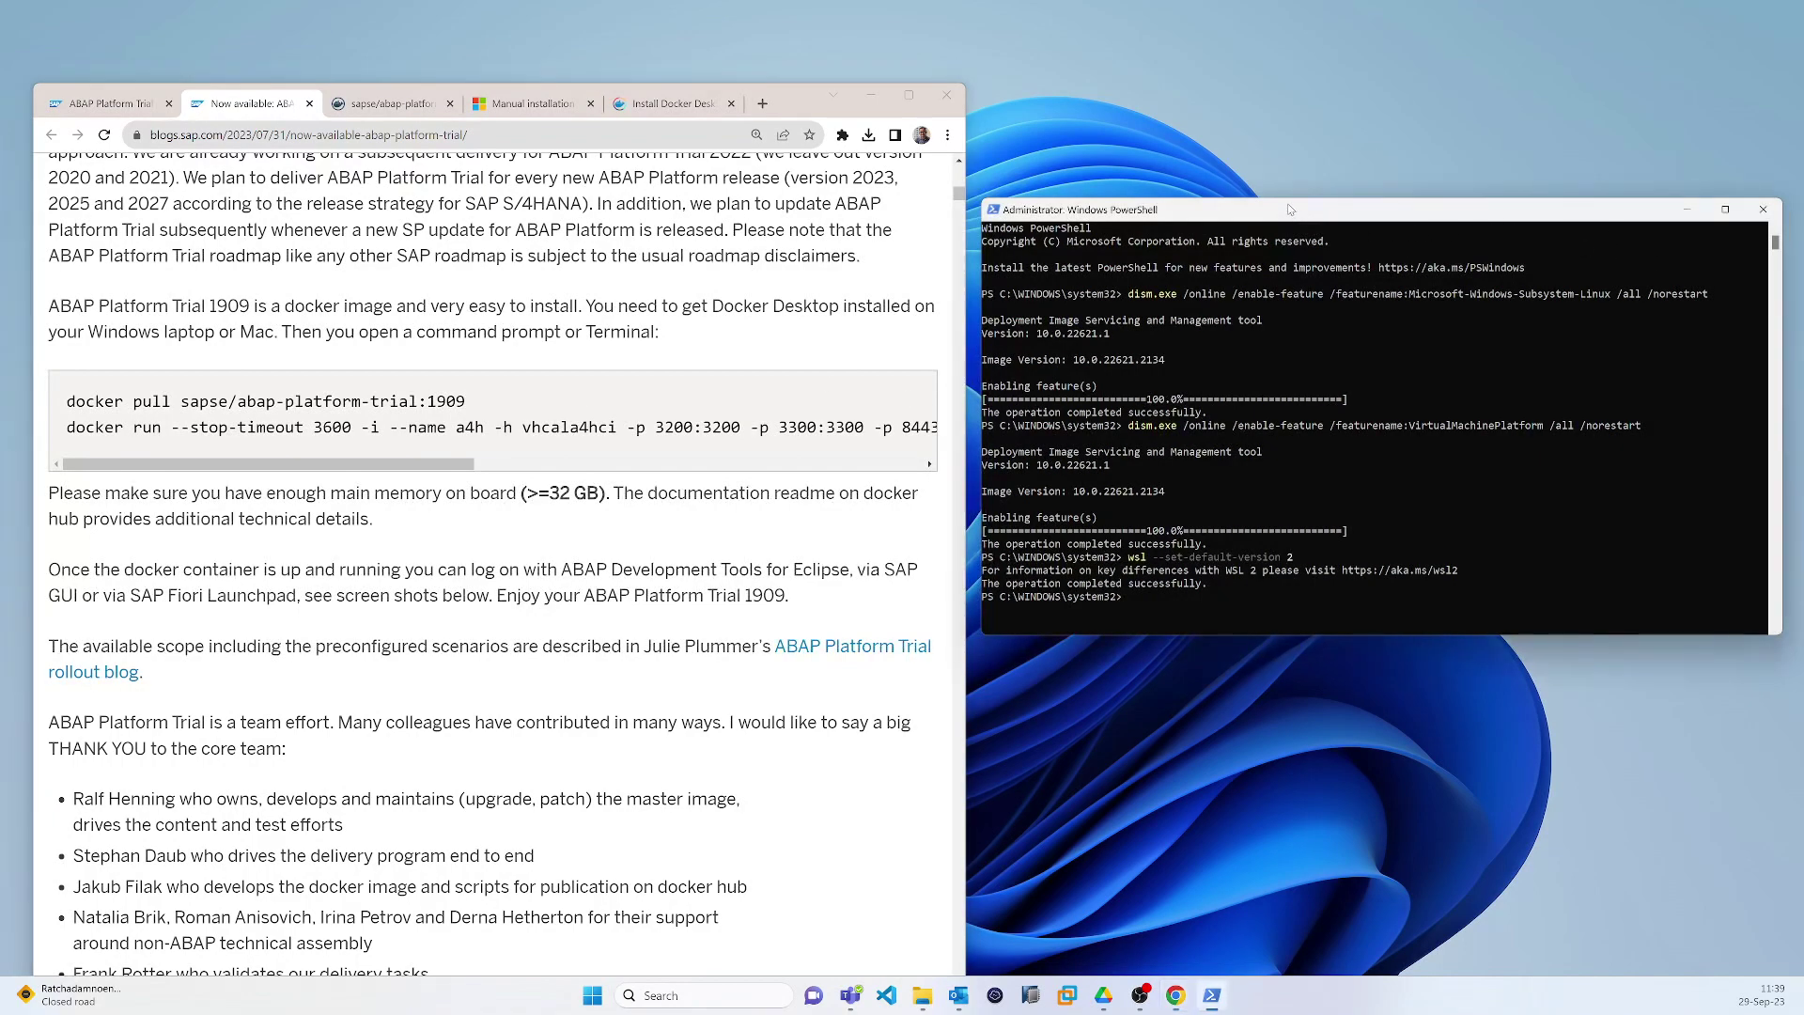
pyautogui.moveTo(1290, 209); pyautogui.dragTo(1181, 219)
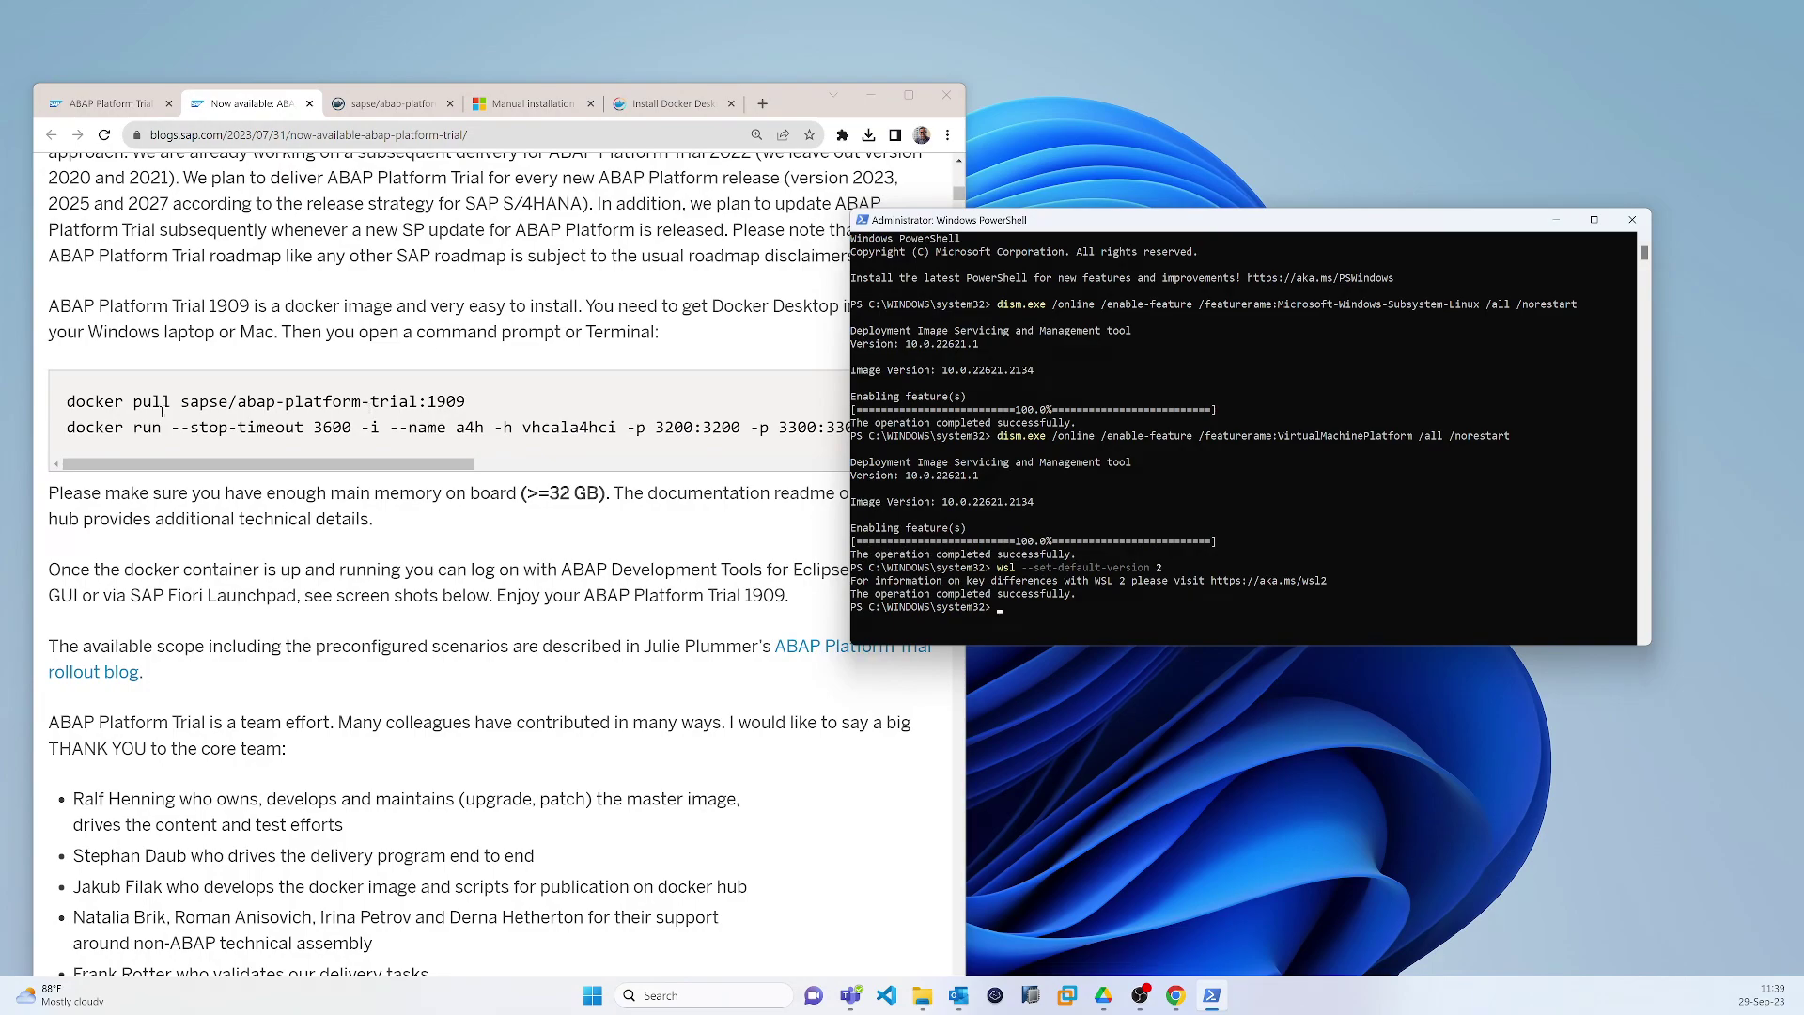
# Step: Try to run the blog's docker pull sapse/abap-platform-trial:1909 command by copying it into the administrator PowerShell, and move that window aside
pyautogui.click(67, 401)
pyautogui.moveTo(68, 401); pyautogui.dragTo(466, 402)
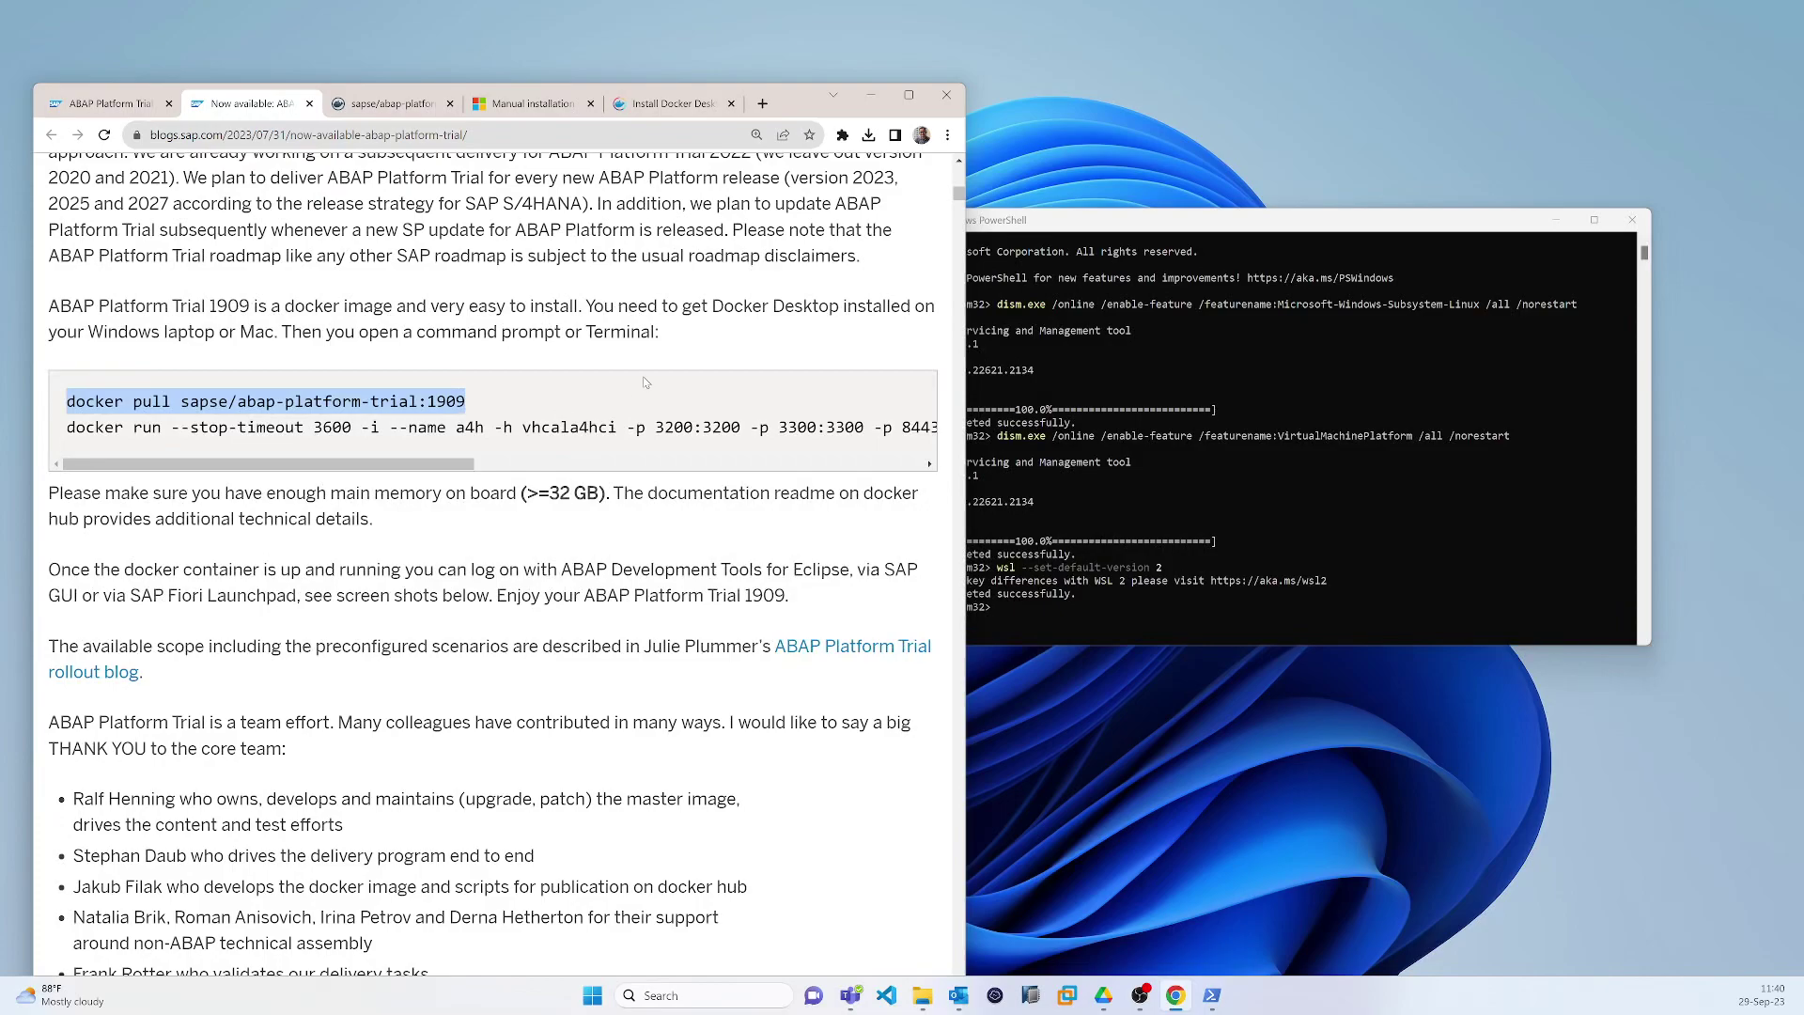
pyautogui.click(1142, 210)
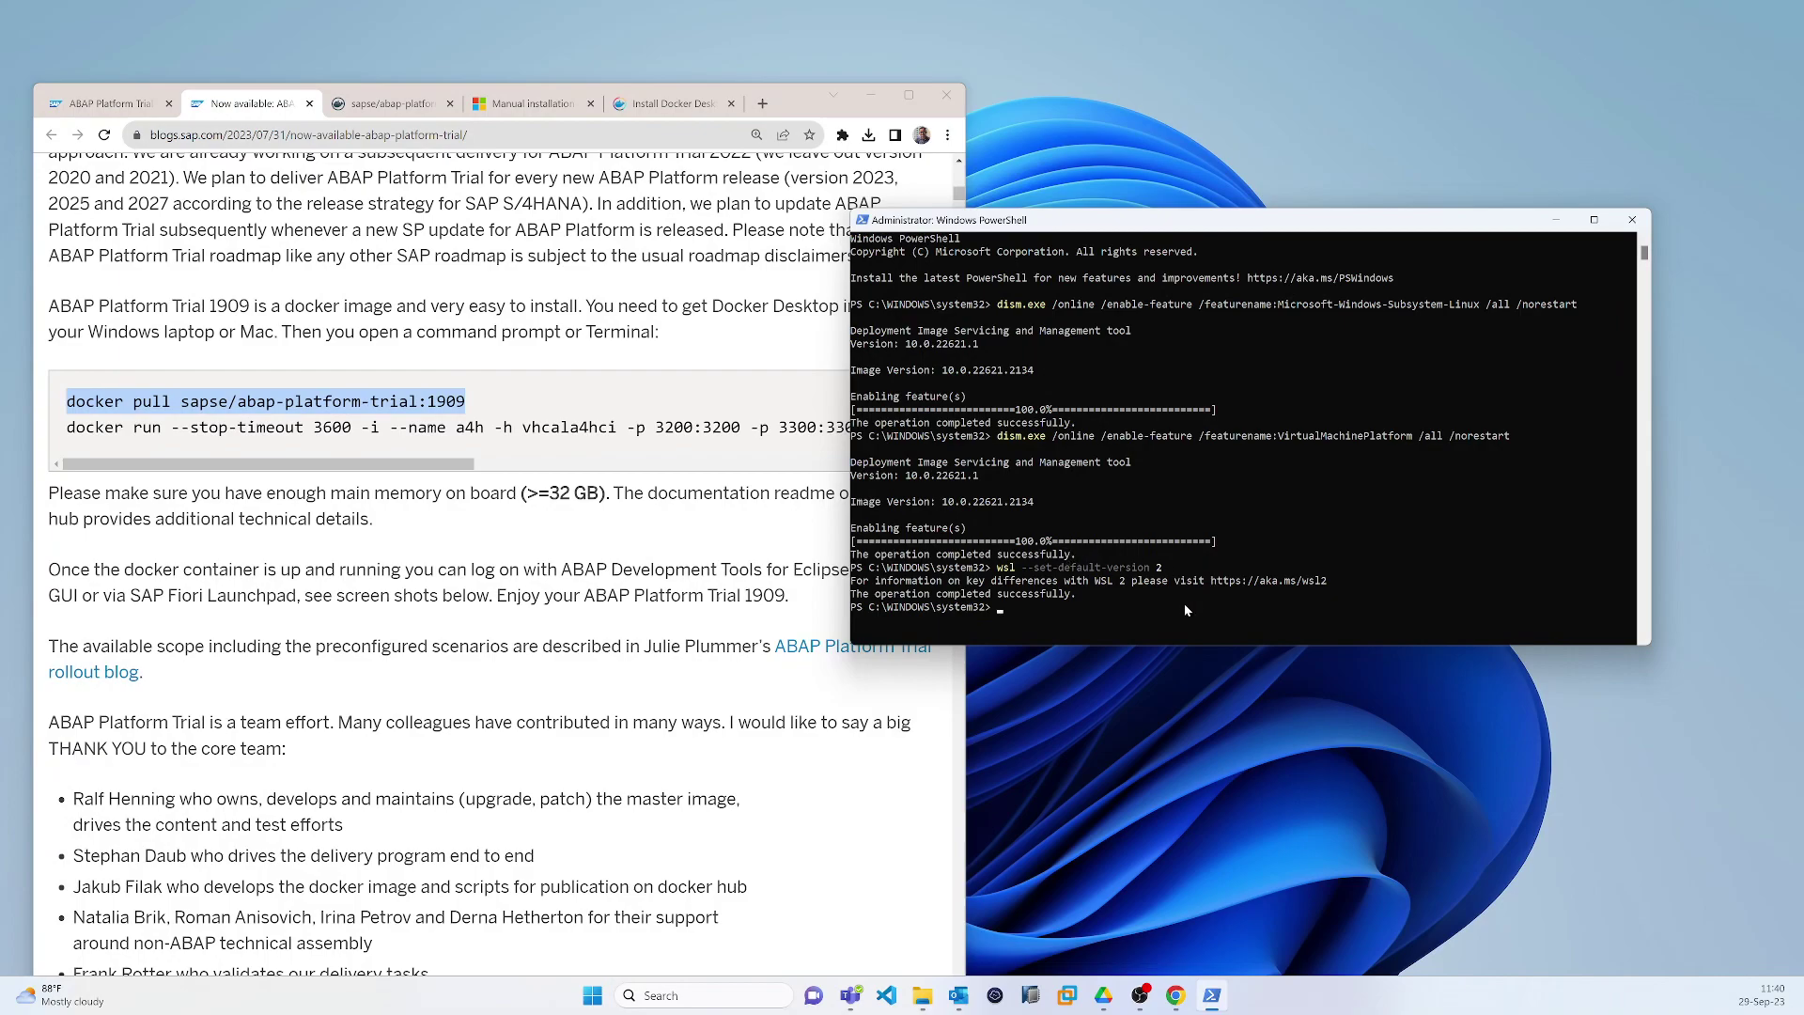
pyautogui.click(1012, 609)
pyautogui.rightClick(994, 607)
pyautogui.rightClick(422, 404)
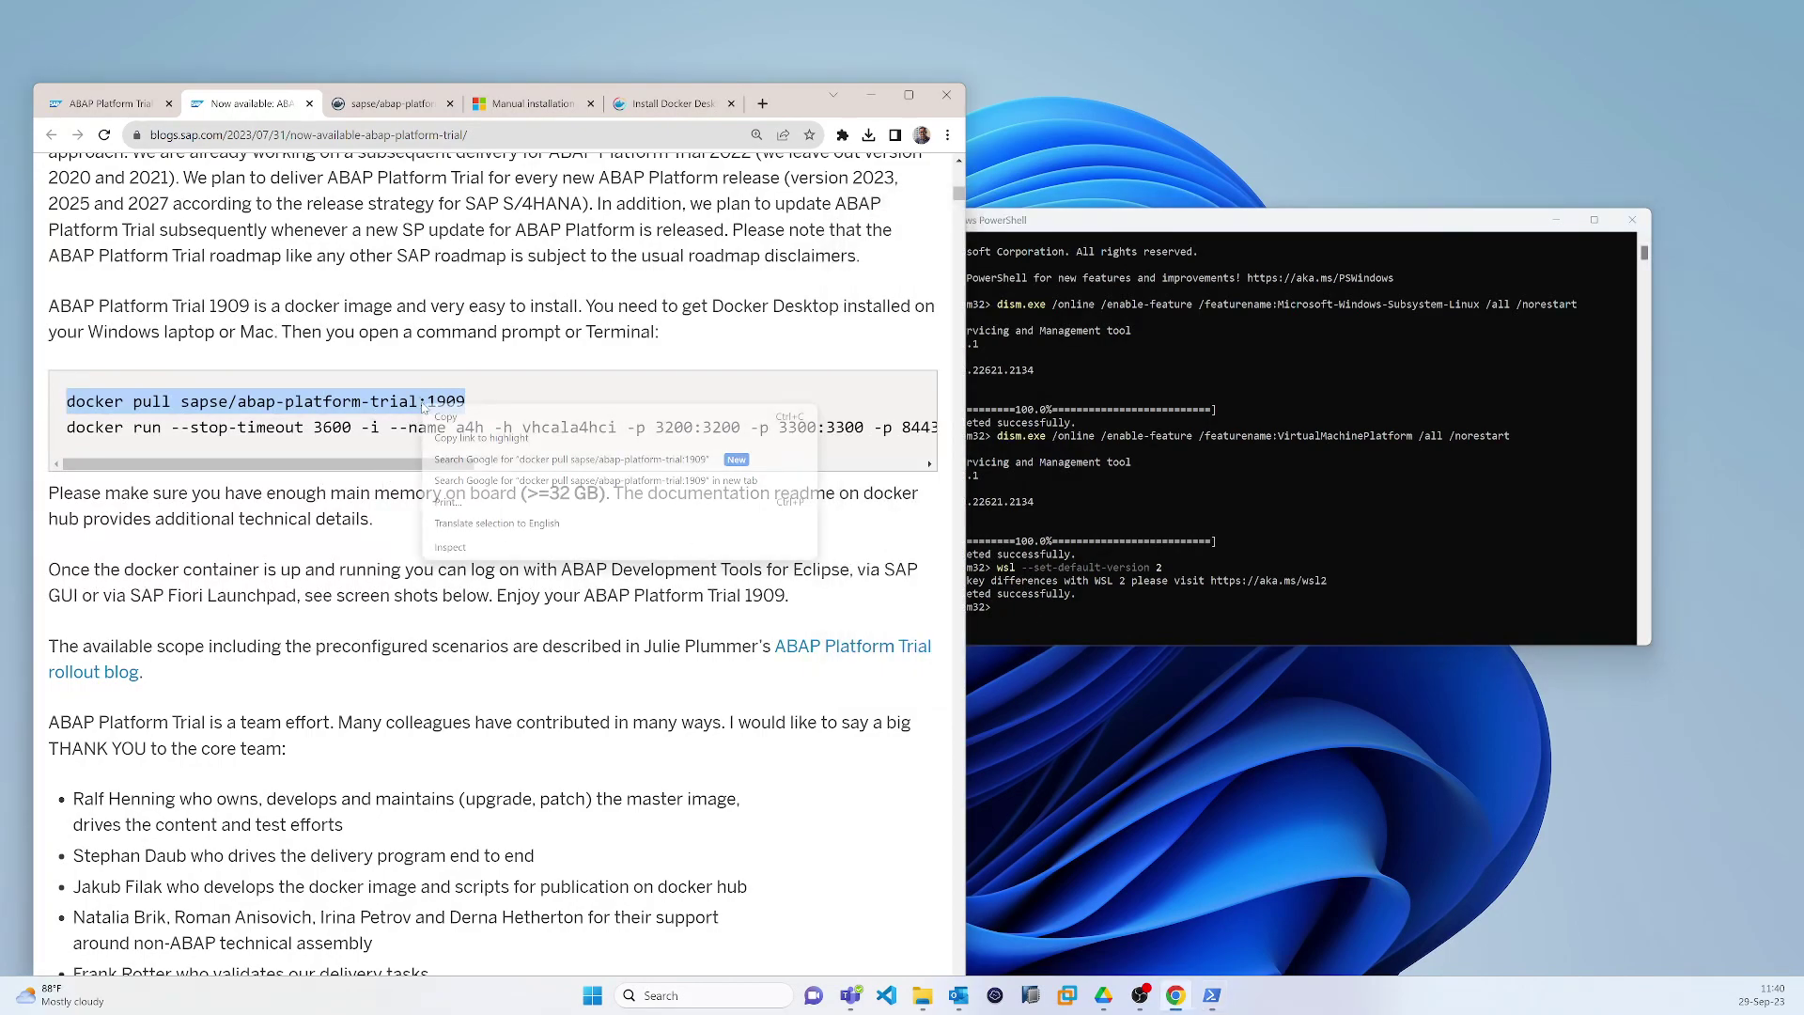
pyautogui.click(440, 416)
pyautogui.click(1024, 604)
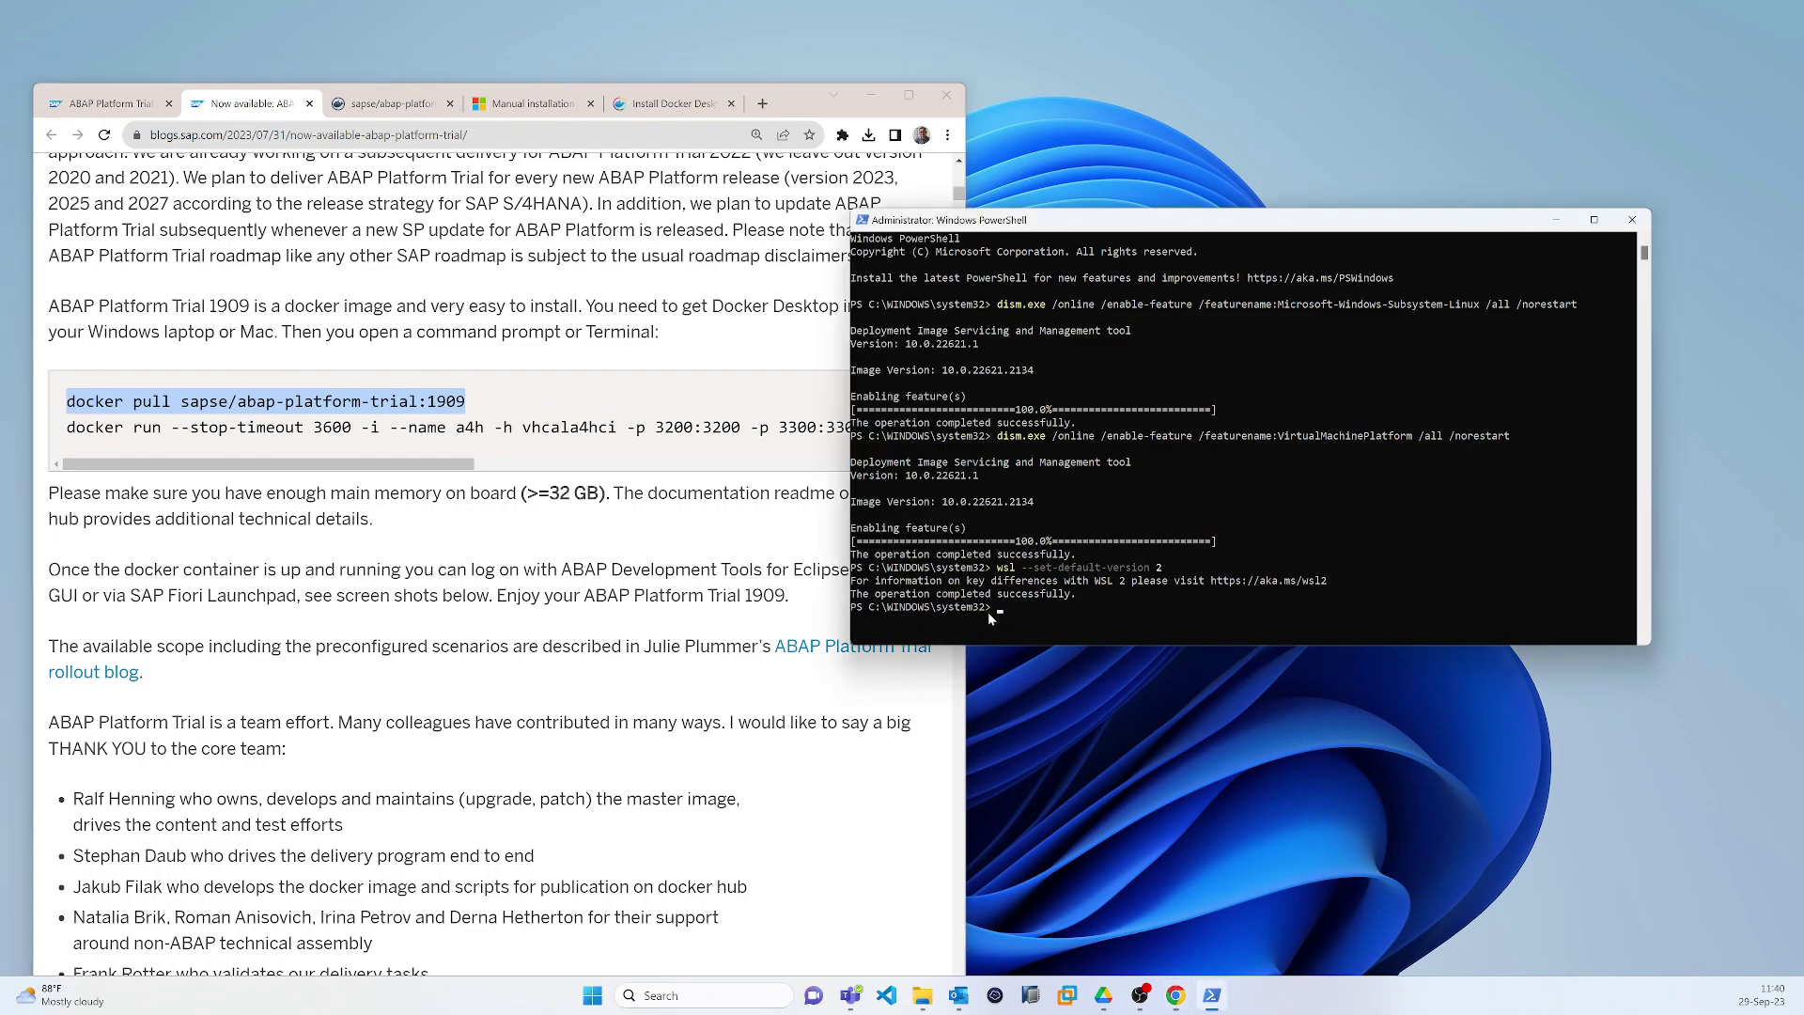
pyautogui.rightClick(1126, 623)
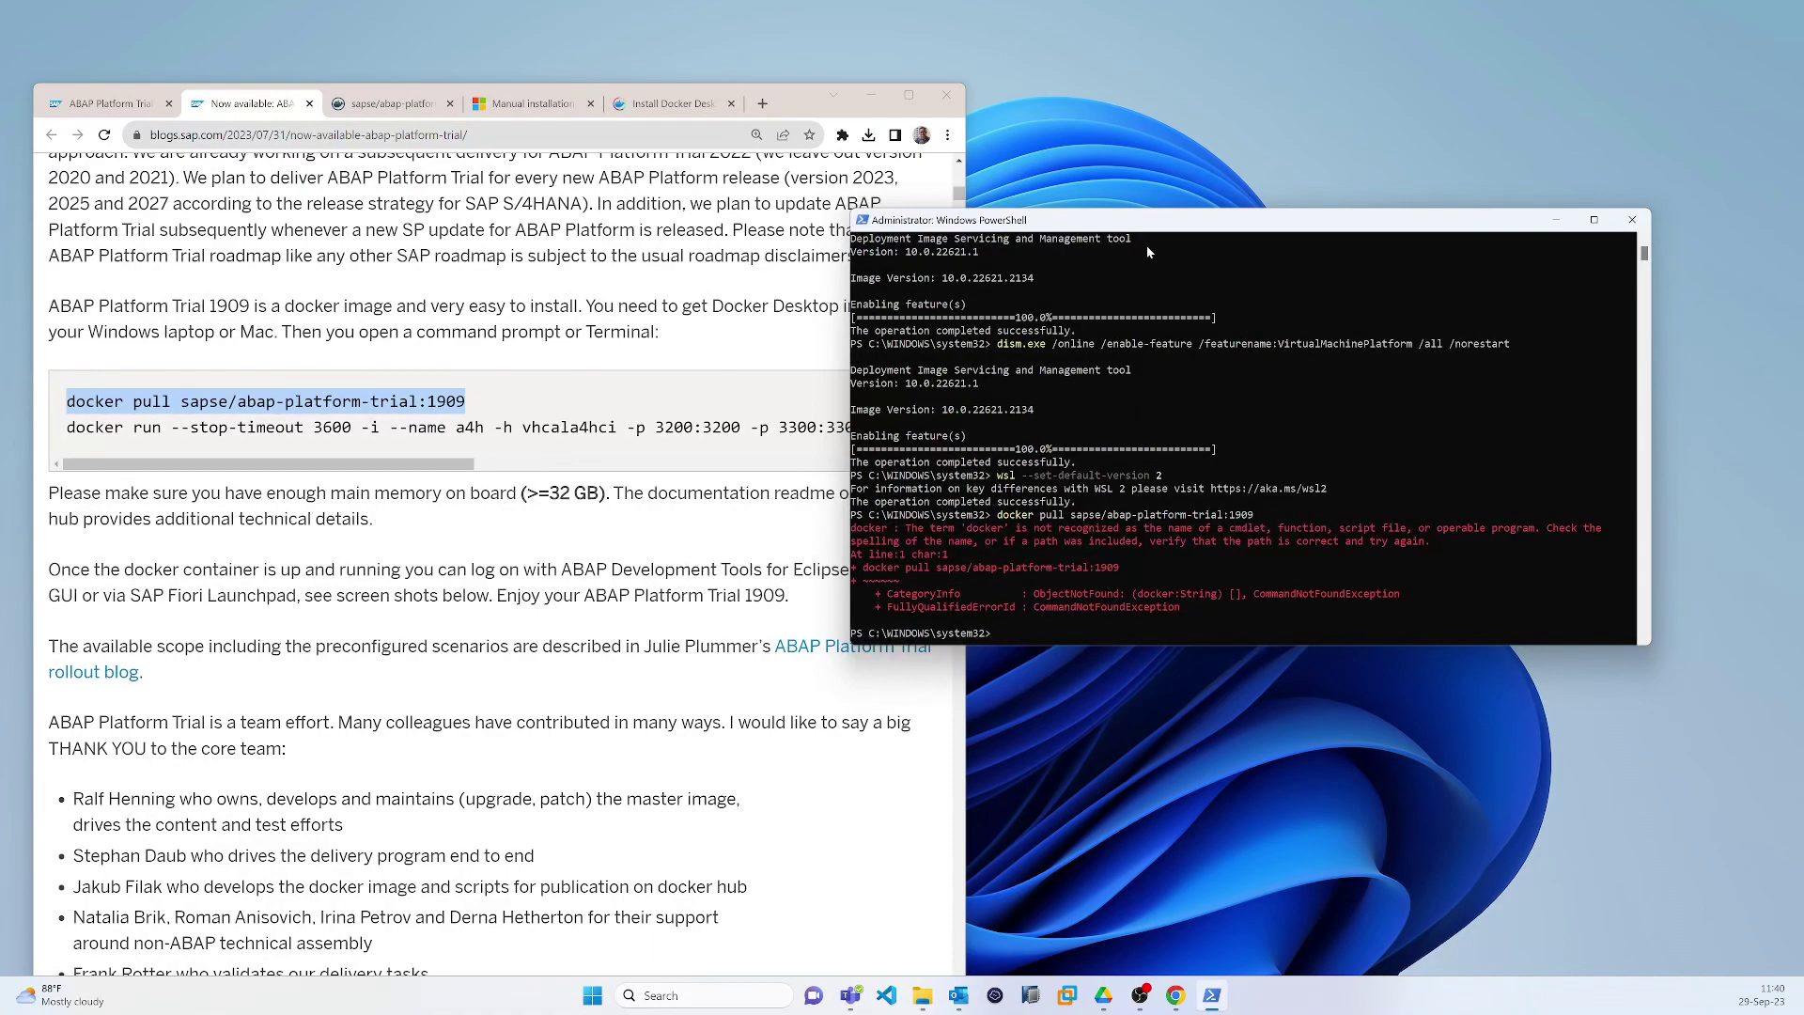
pyautogui.moveTo(1126, 224); pyautogui.dragTo(976, 192)
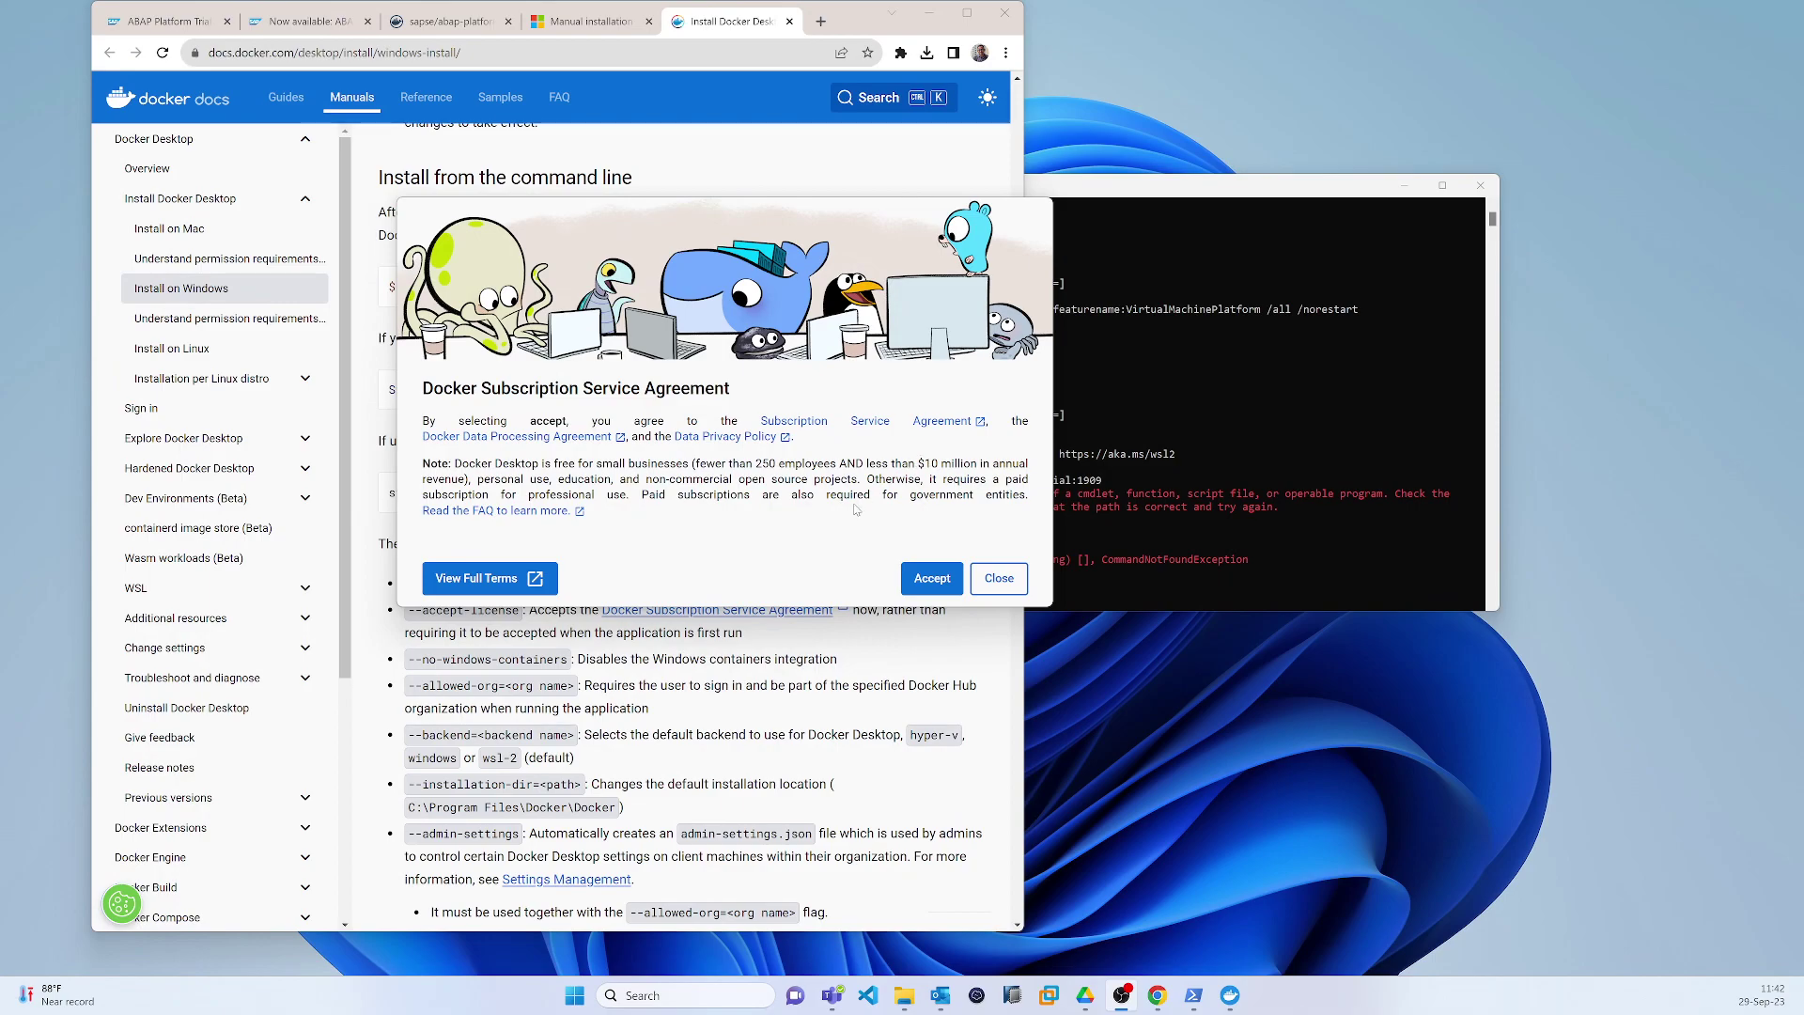
# Step: Accept the Docker Subscription Service Agreement, and sign in to Docker Desktop with an existing account through the browser
pyautogui.click(933, 581)
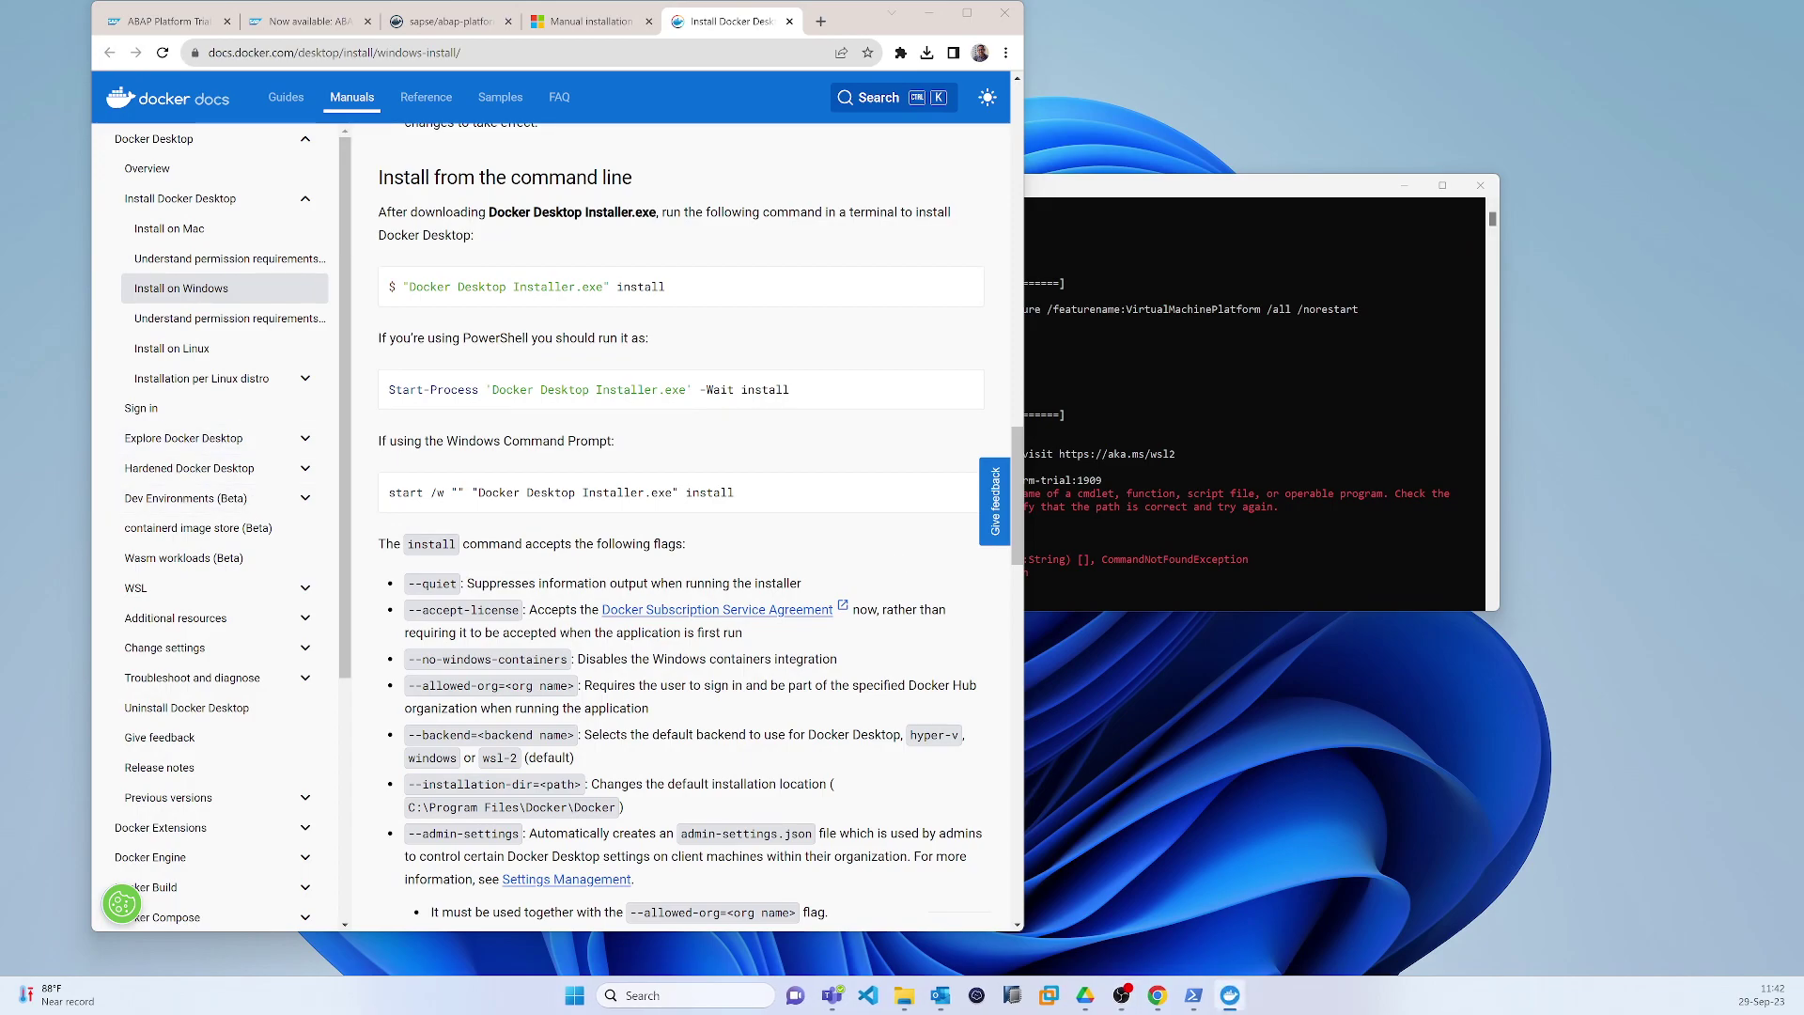
pyautogui.moveTo(340, 443); pyautogui.dragTo(703, 159)
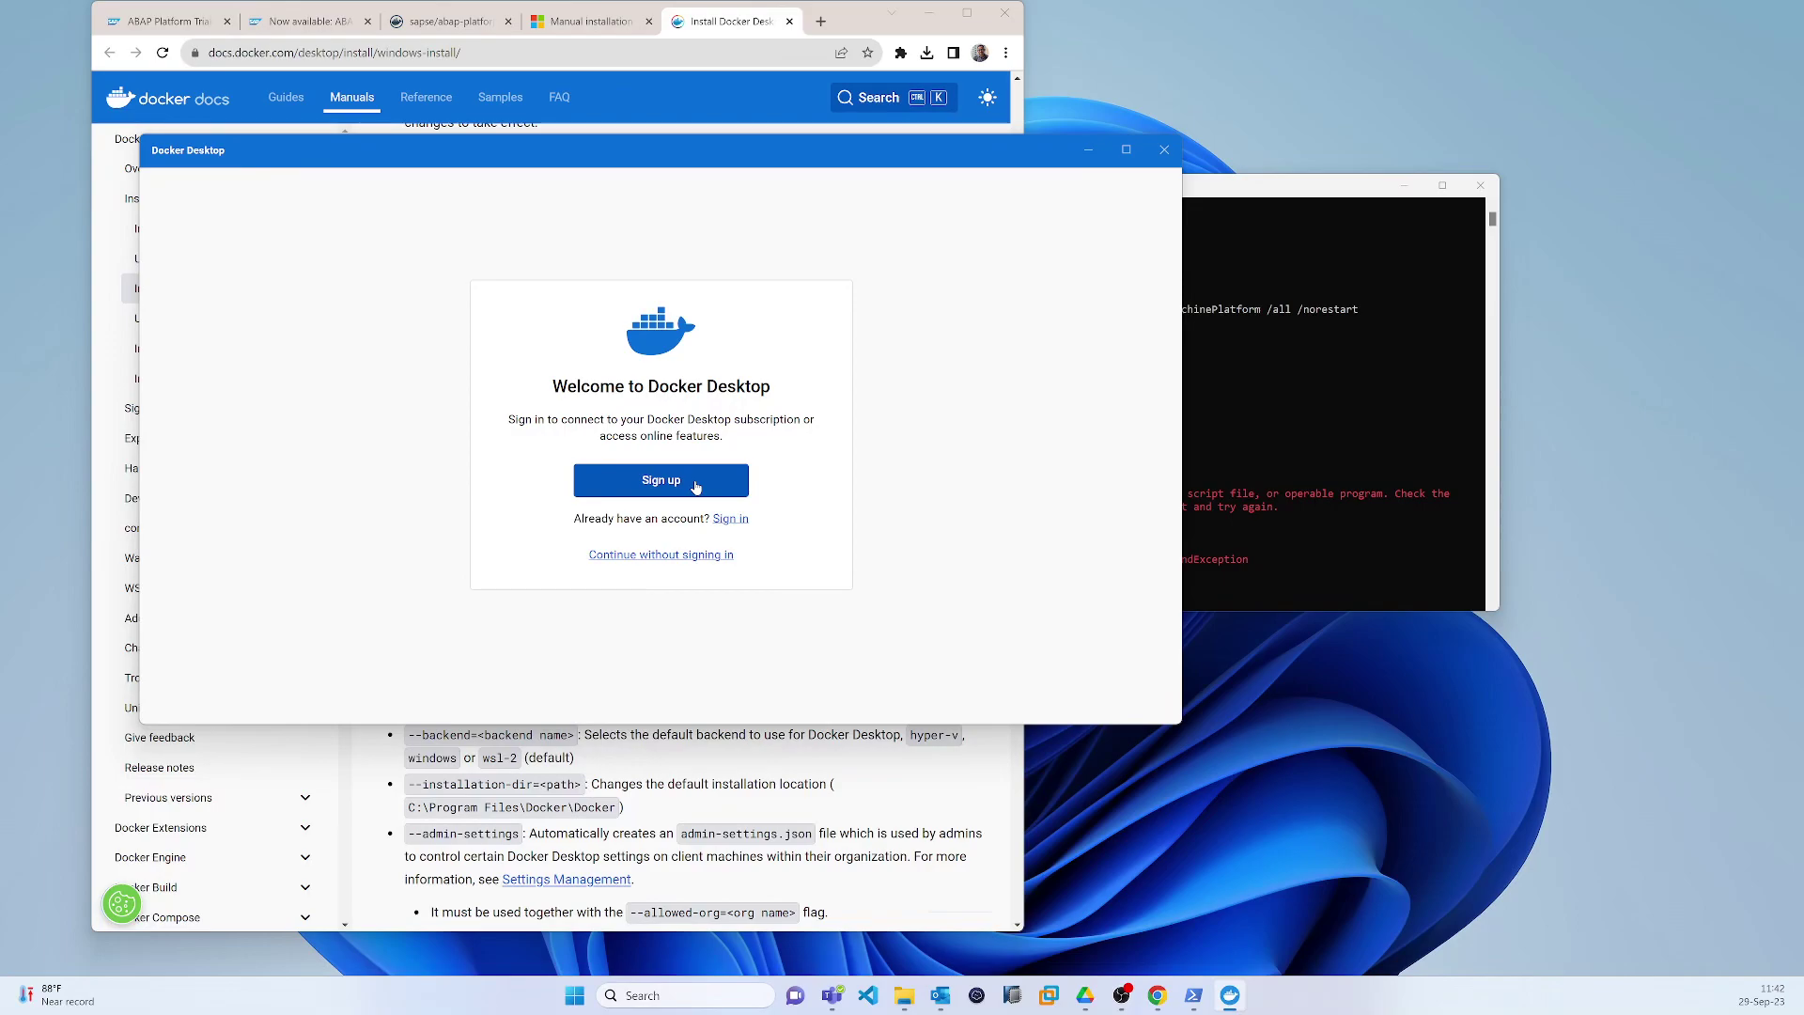
pyautogui.click(743, 522)
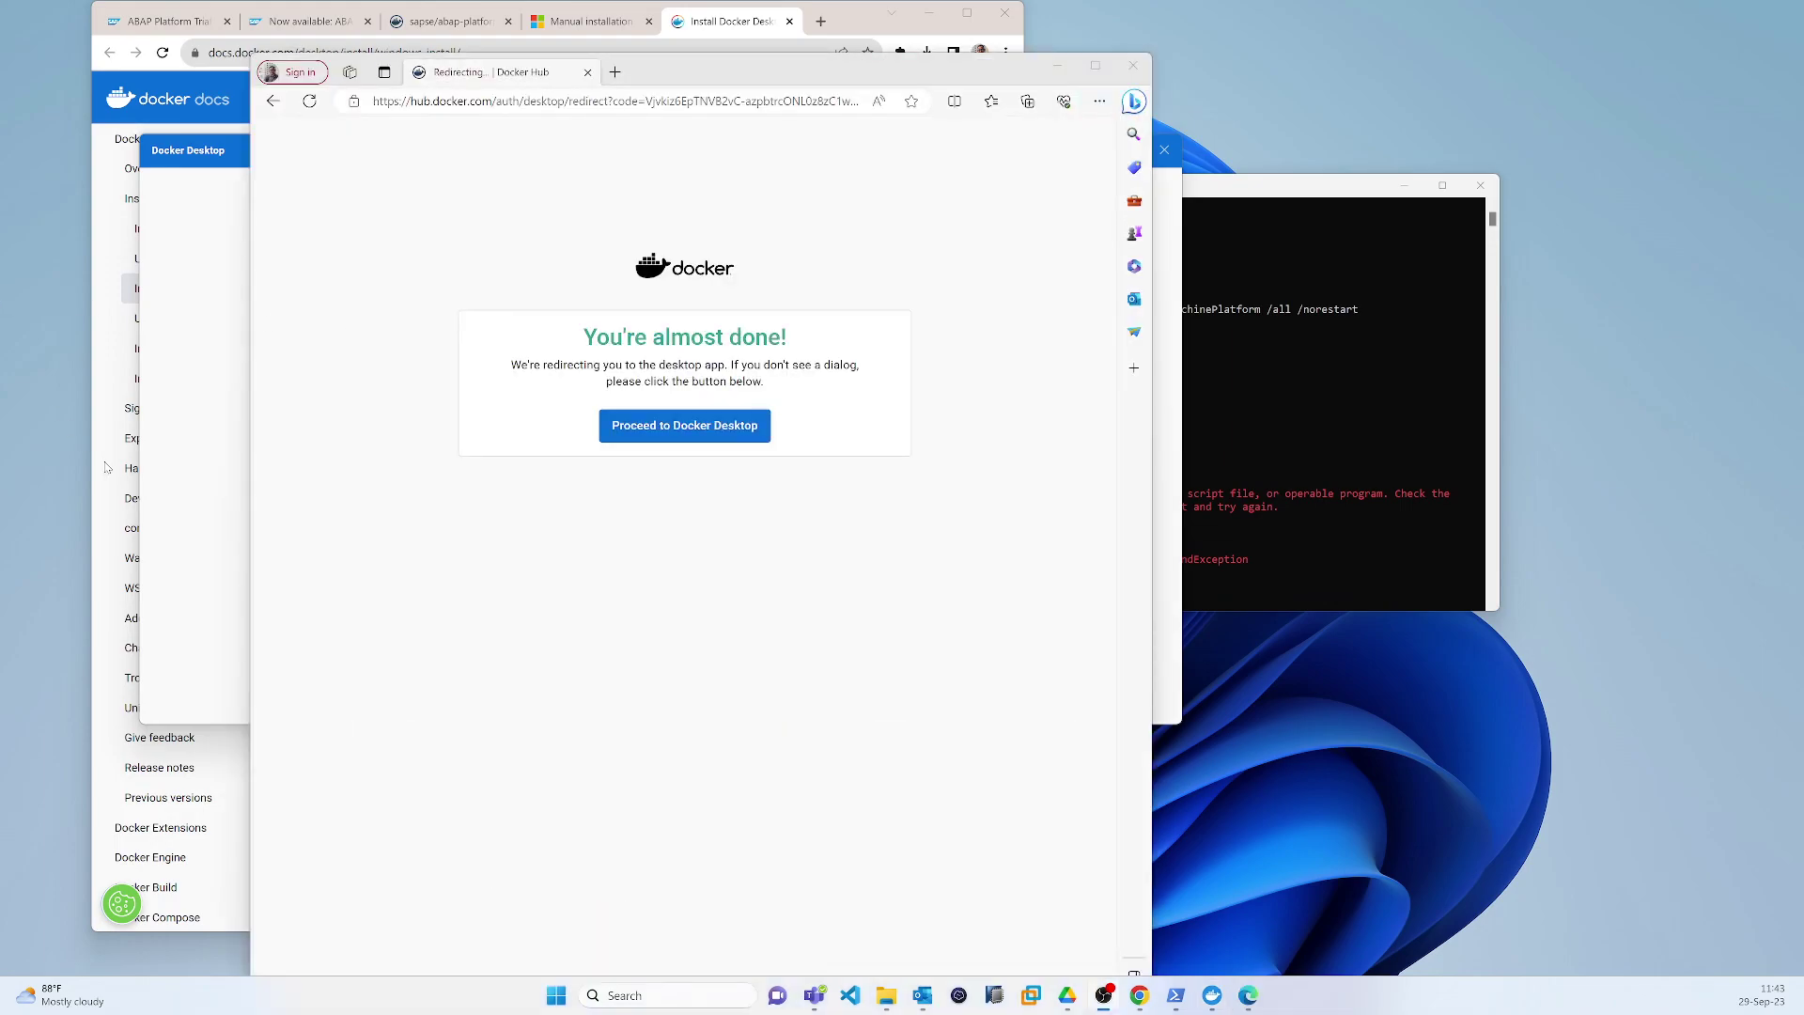
pyautogui.click(689, 431)
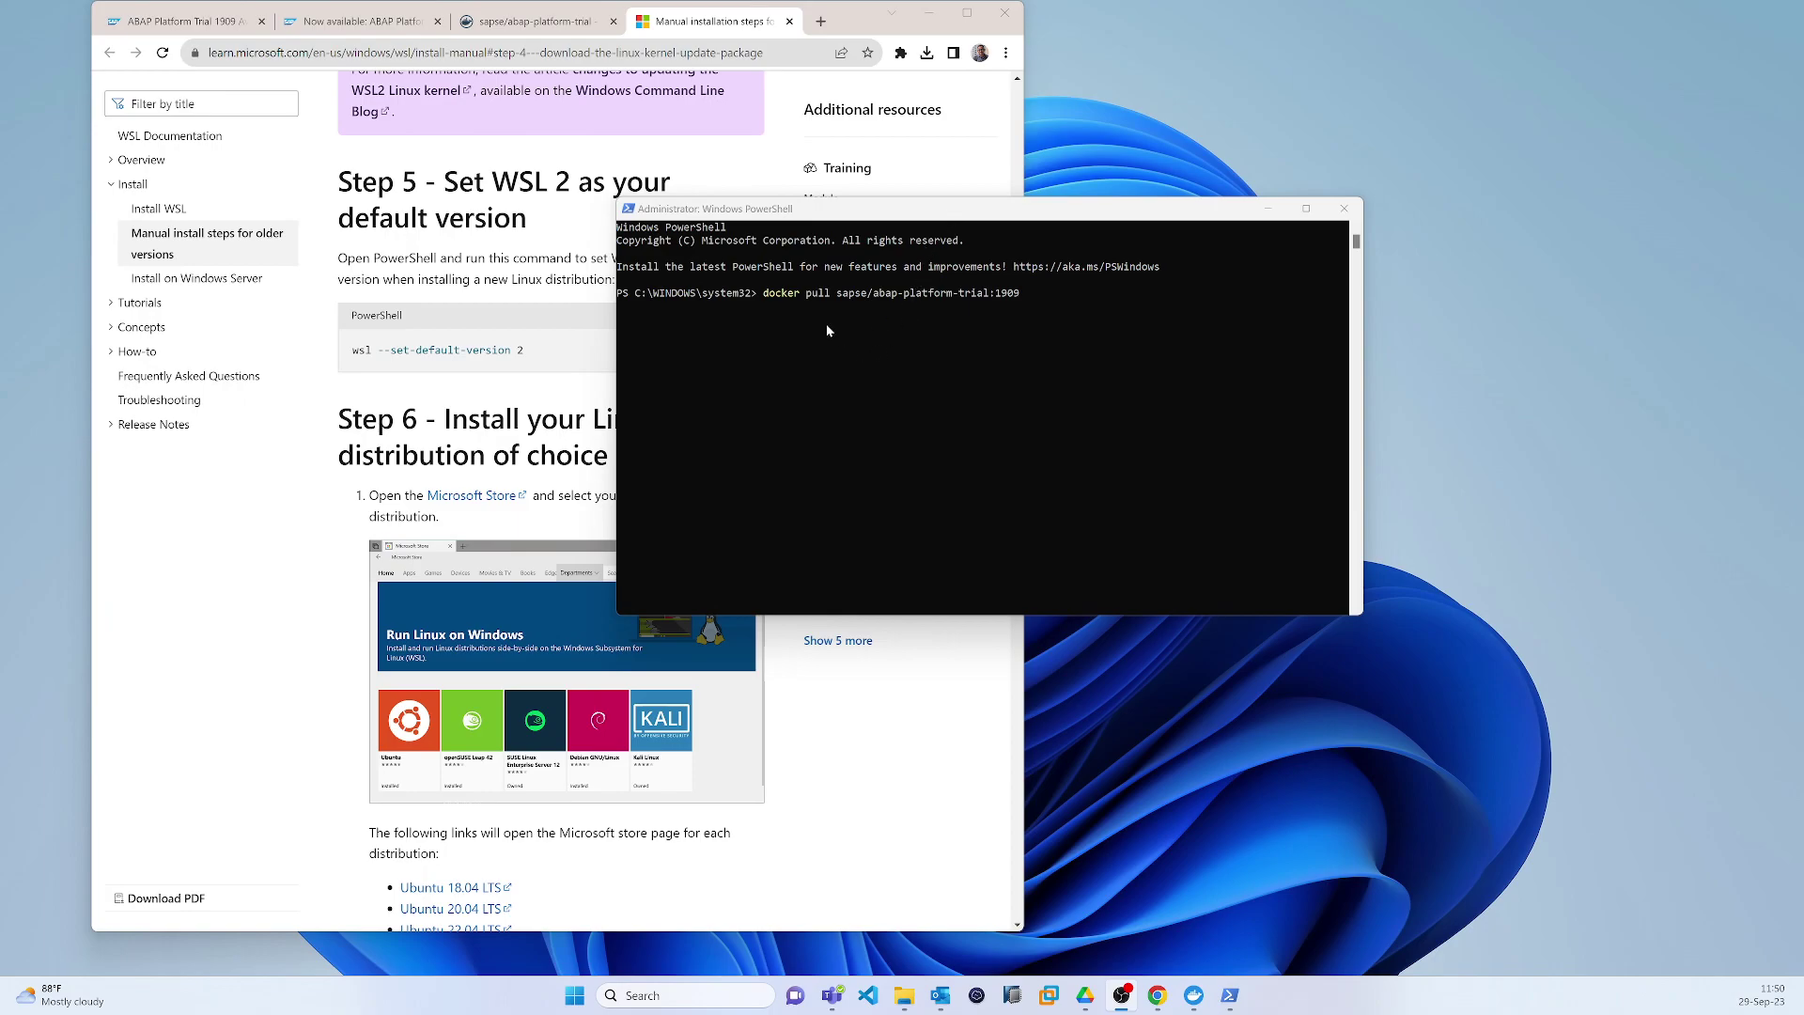
# Step: Run docker pull sapse/abap-platform-trial:1909 in the administrator PowerShell
pyautogui.click(815, 363)
pyautogui.press('Return')
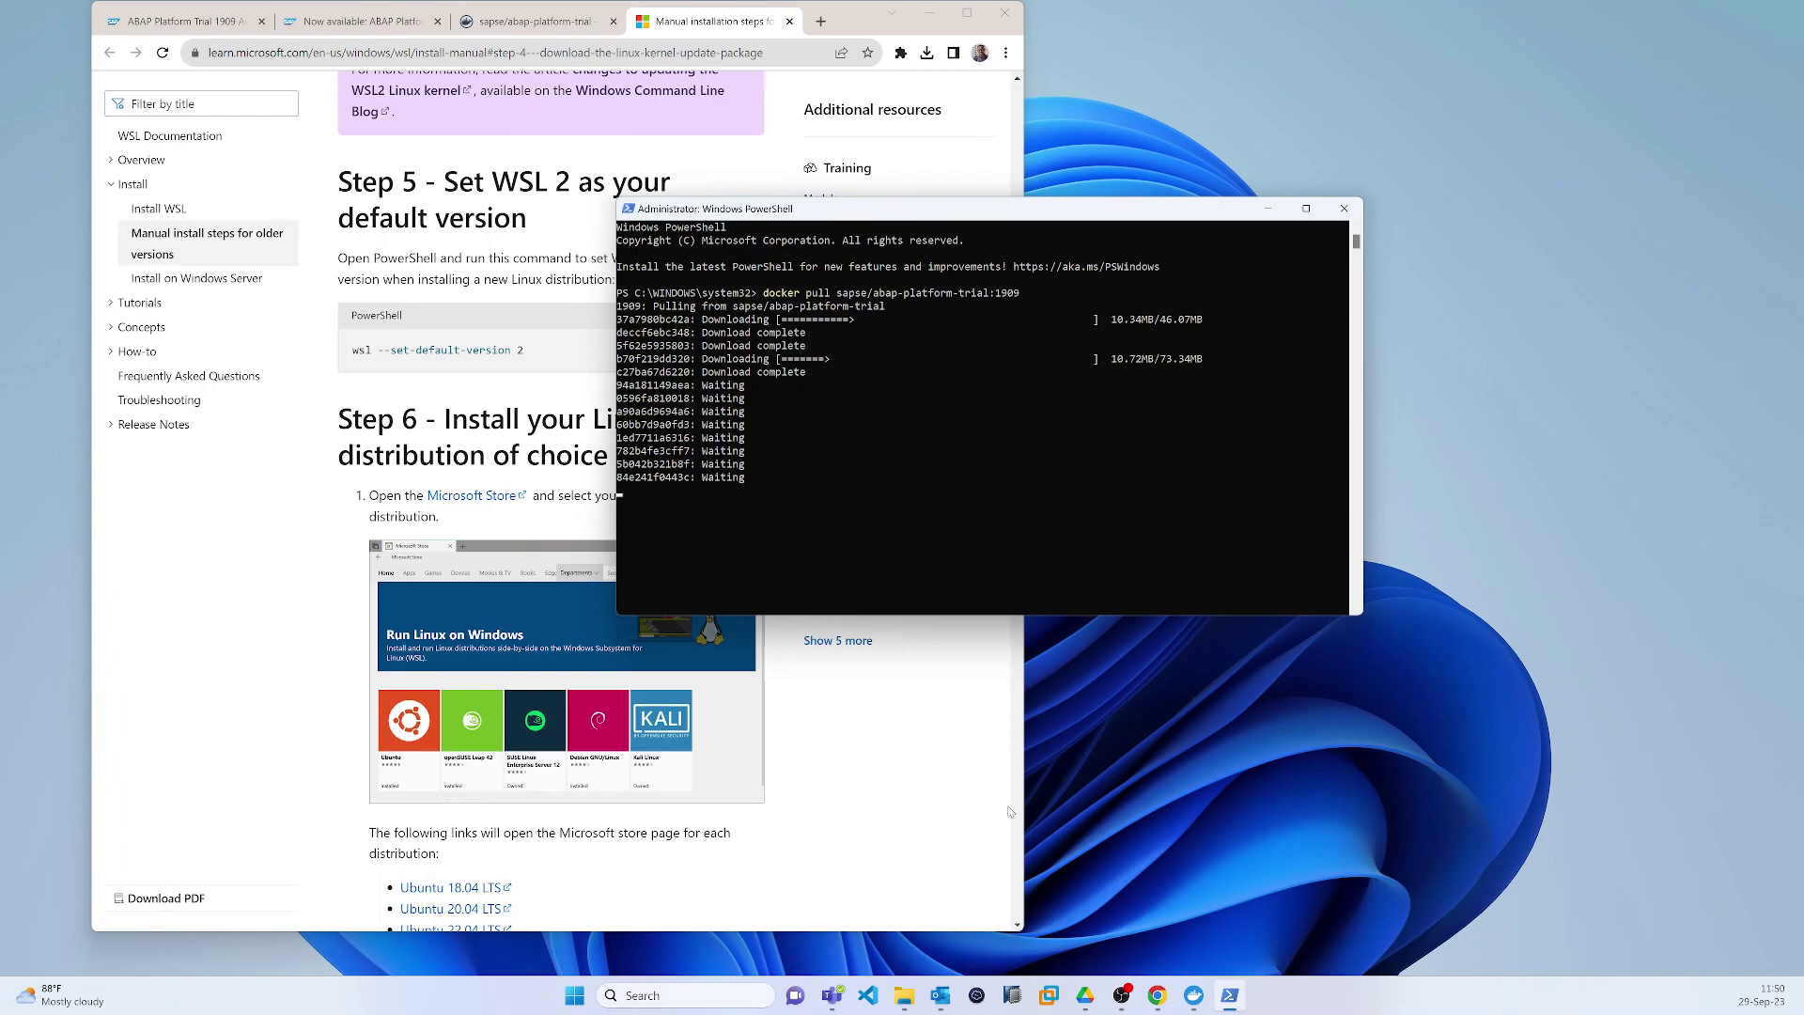
# Step: Look through the Containers, Images and Volumes pages in Docker Desktop, and return to the PowerShell window
pyautogui.moveTo(1193, 995)
pyautogui.click(1210, 903)
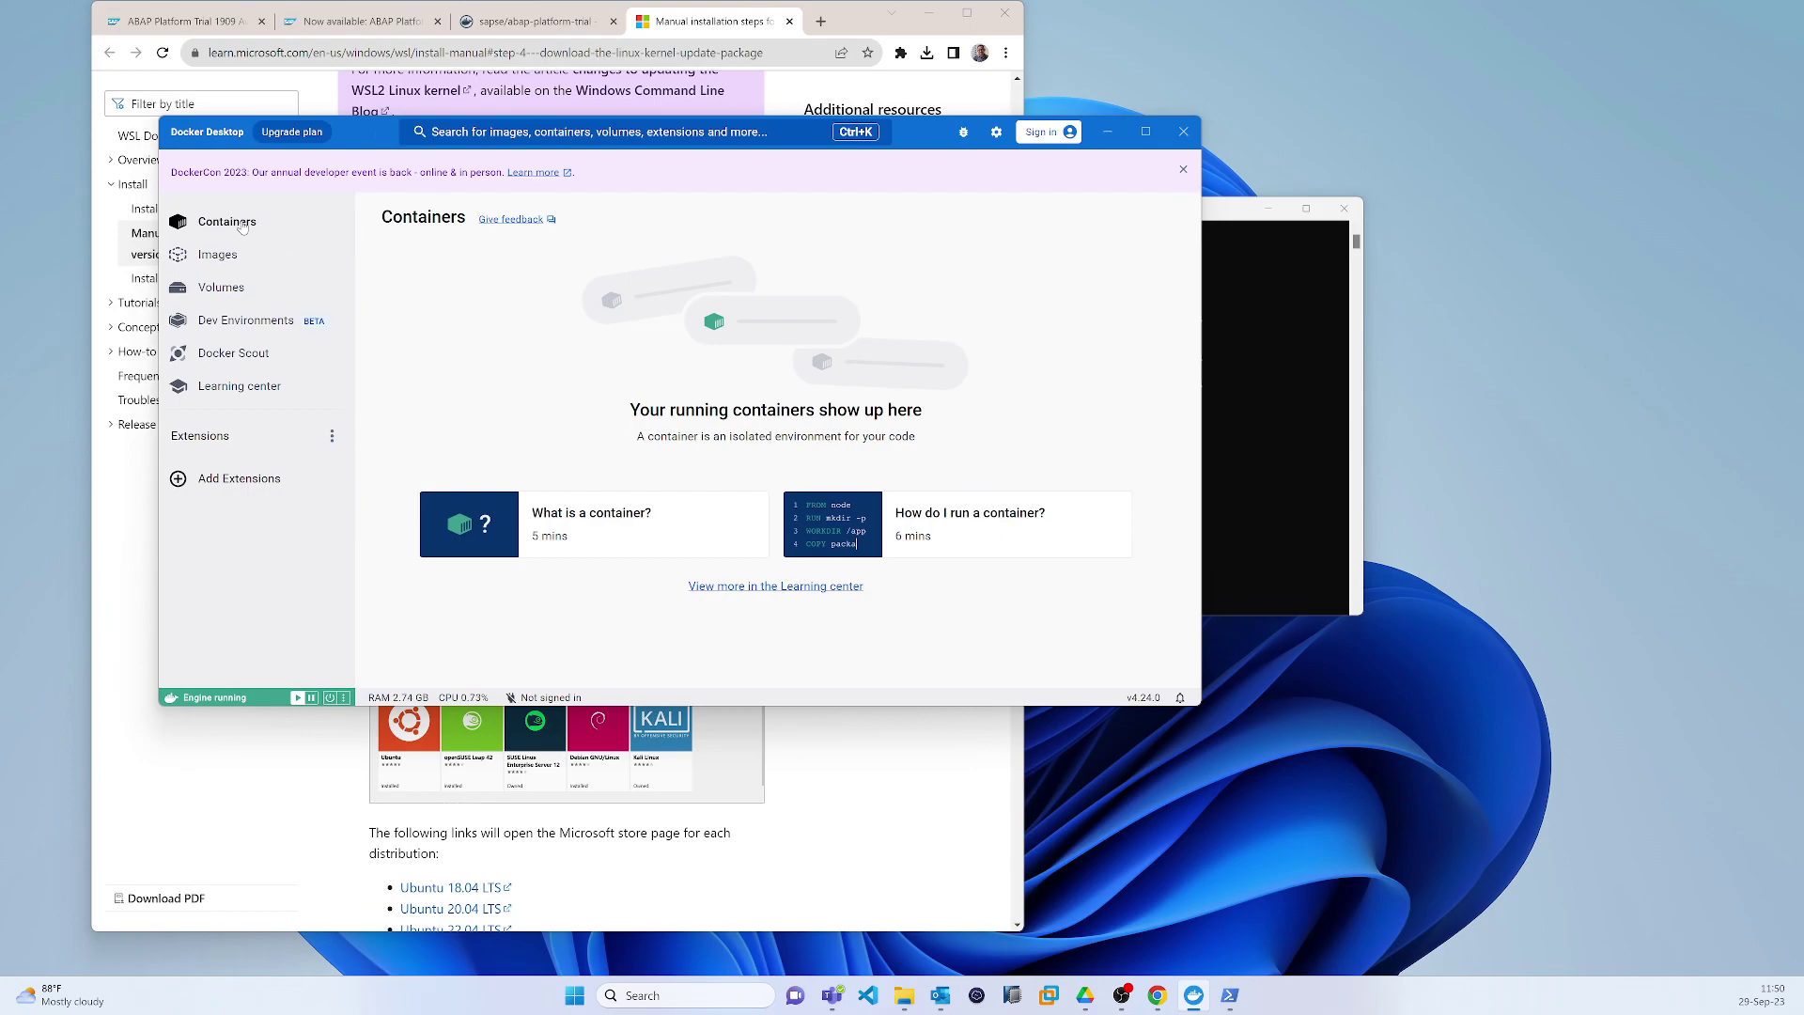
pyautogui.click(217, 259)
pyautogui.click(221, 290)
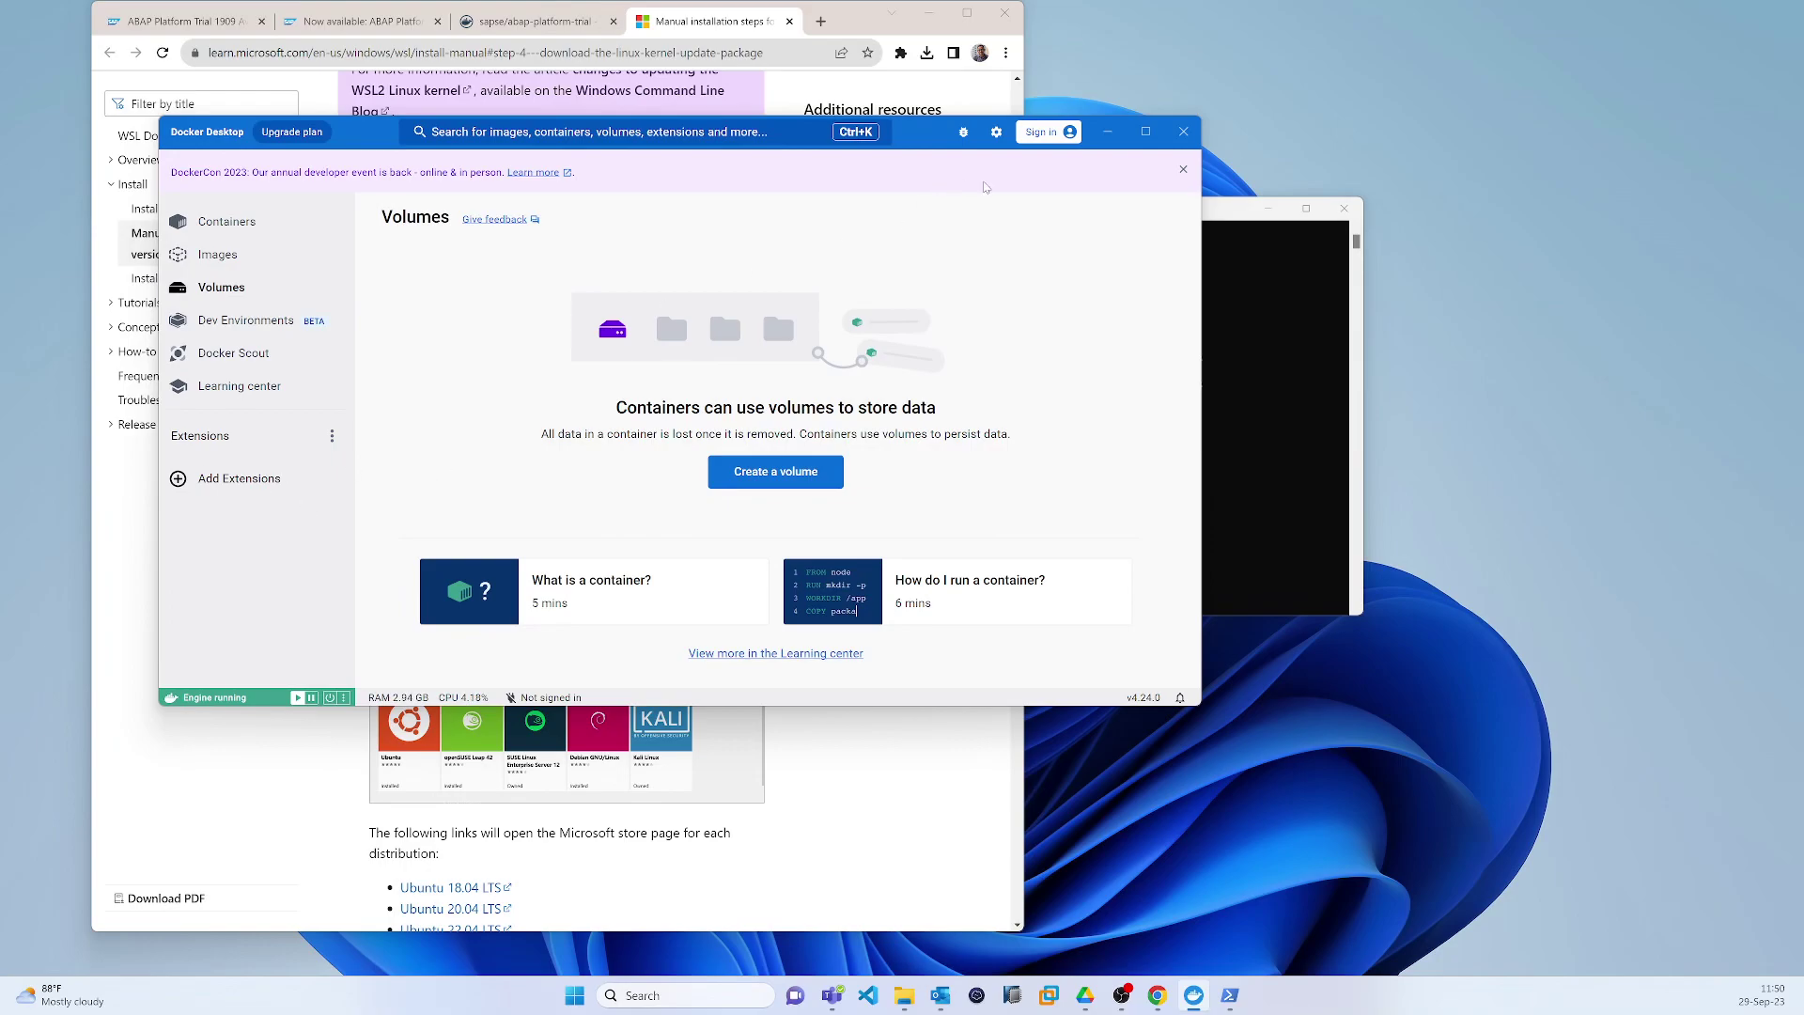
pyautogui.click(1294, 337)
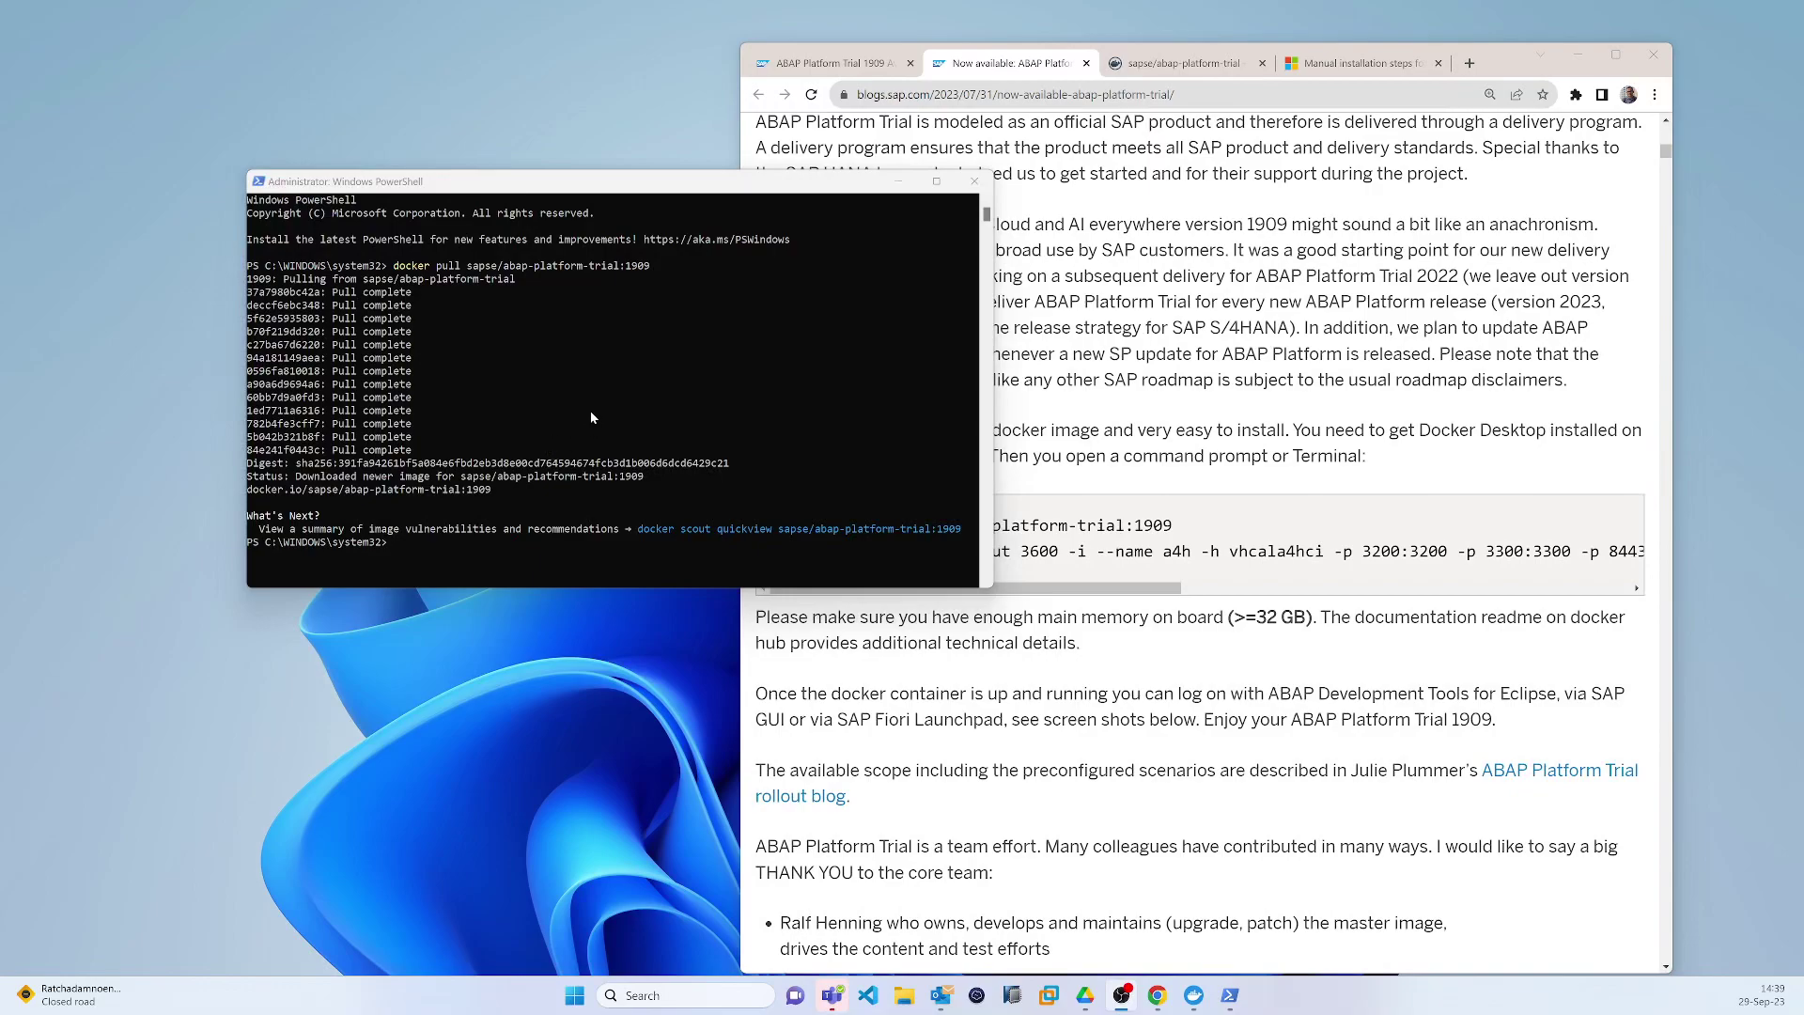
# Step: View the pulled sapse/abap-platform-trial image in Docker Desktop, and move that window clear of the PowerShell output
pyautogui.click(636, 256)
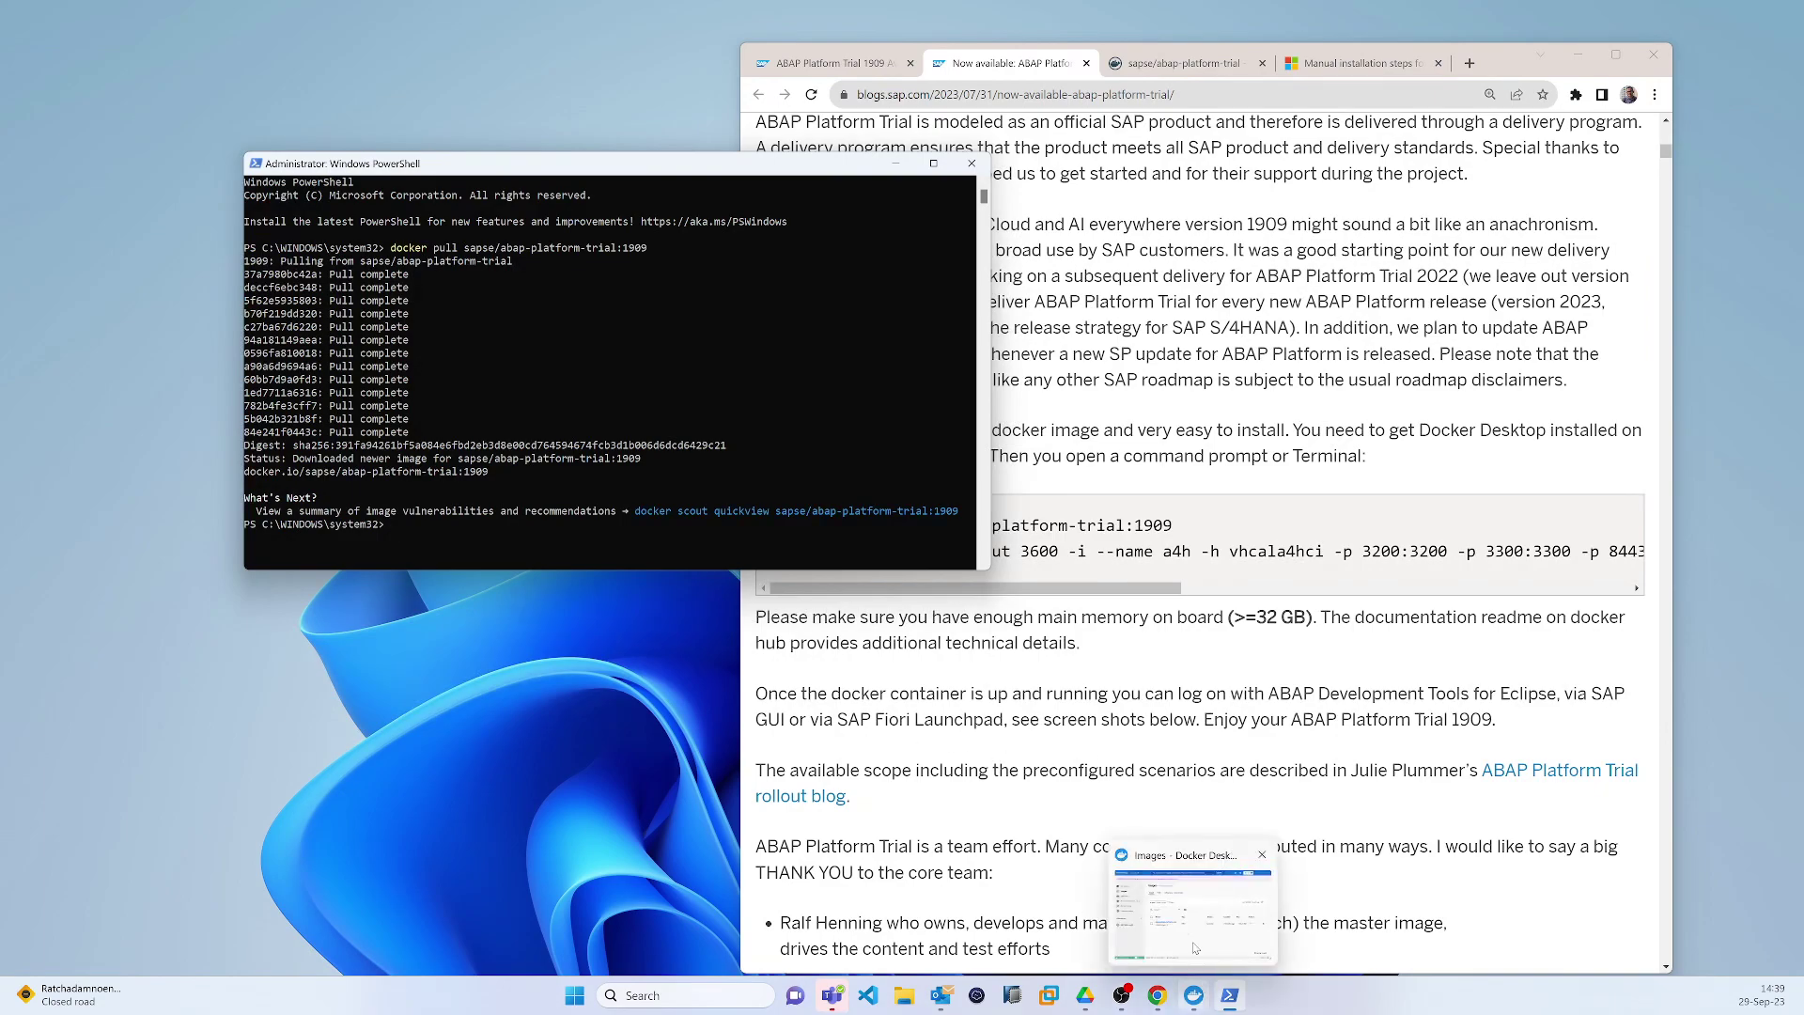
pyautogui.click(1184, 920)
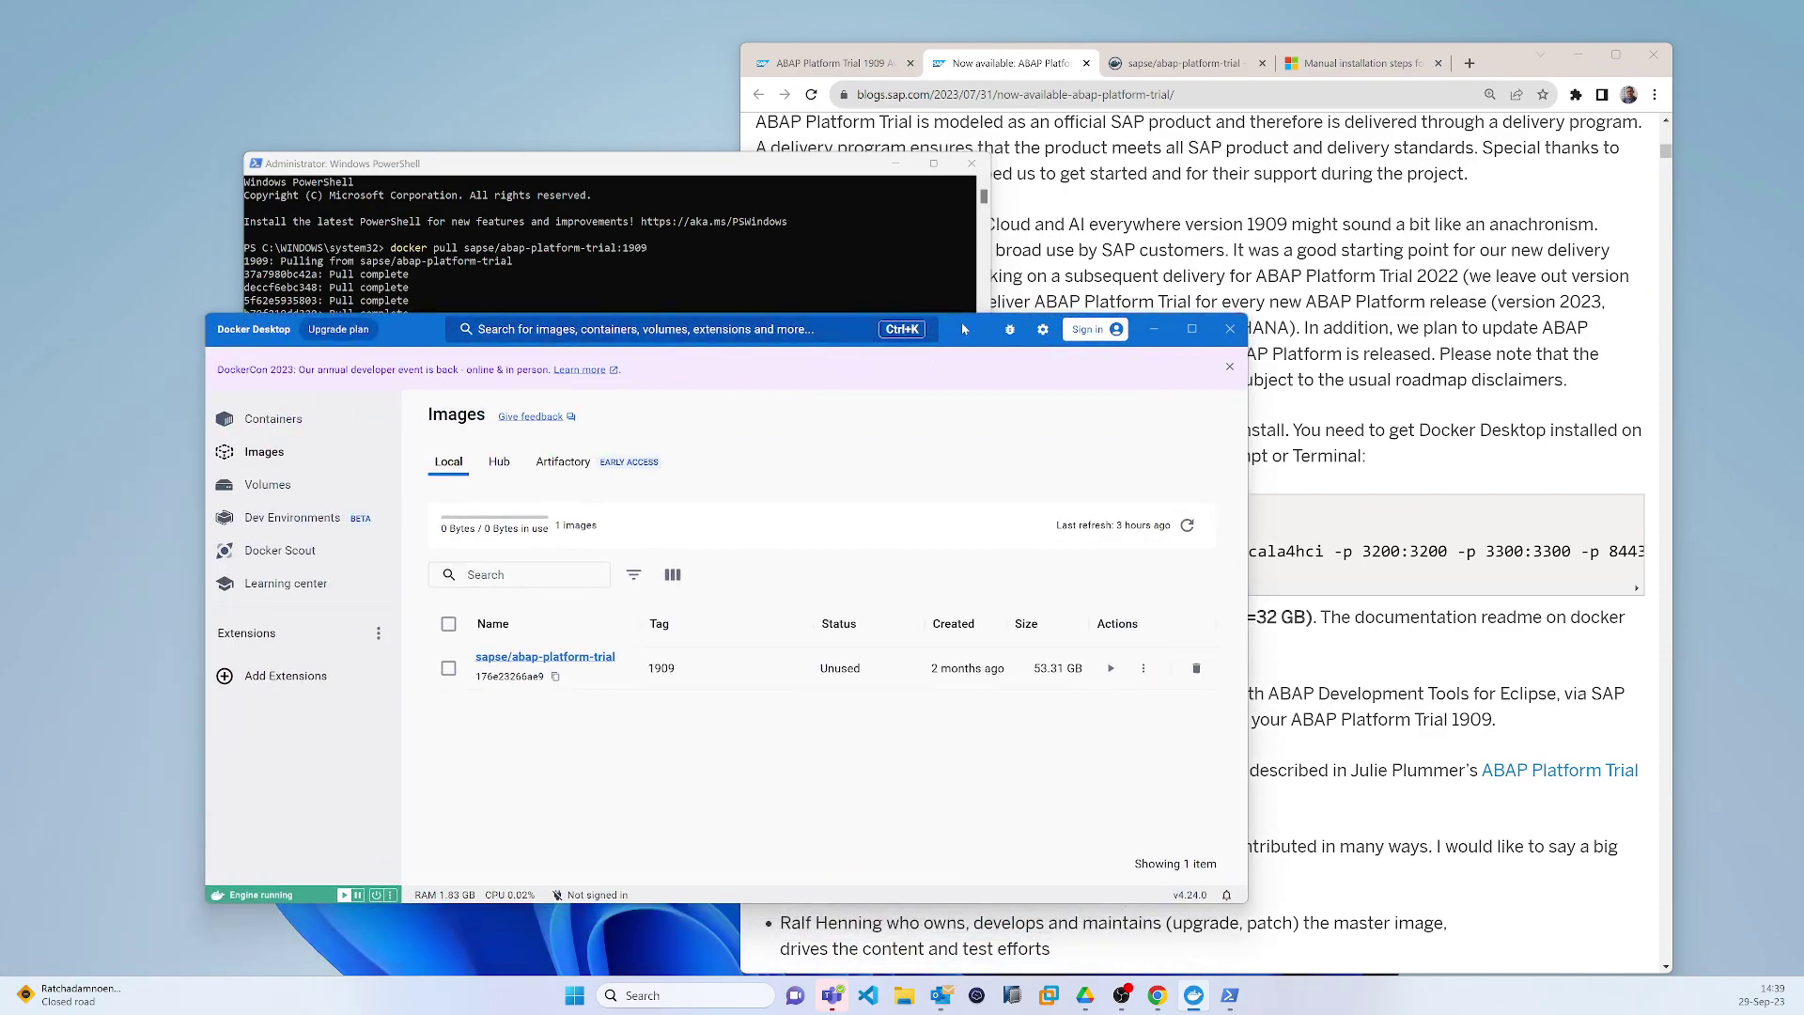
pyautogui.moveTo(1006, 310); pyautogui.dragTo(1109, 149)
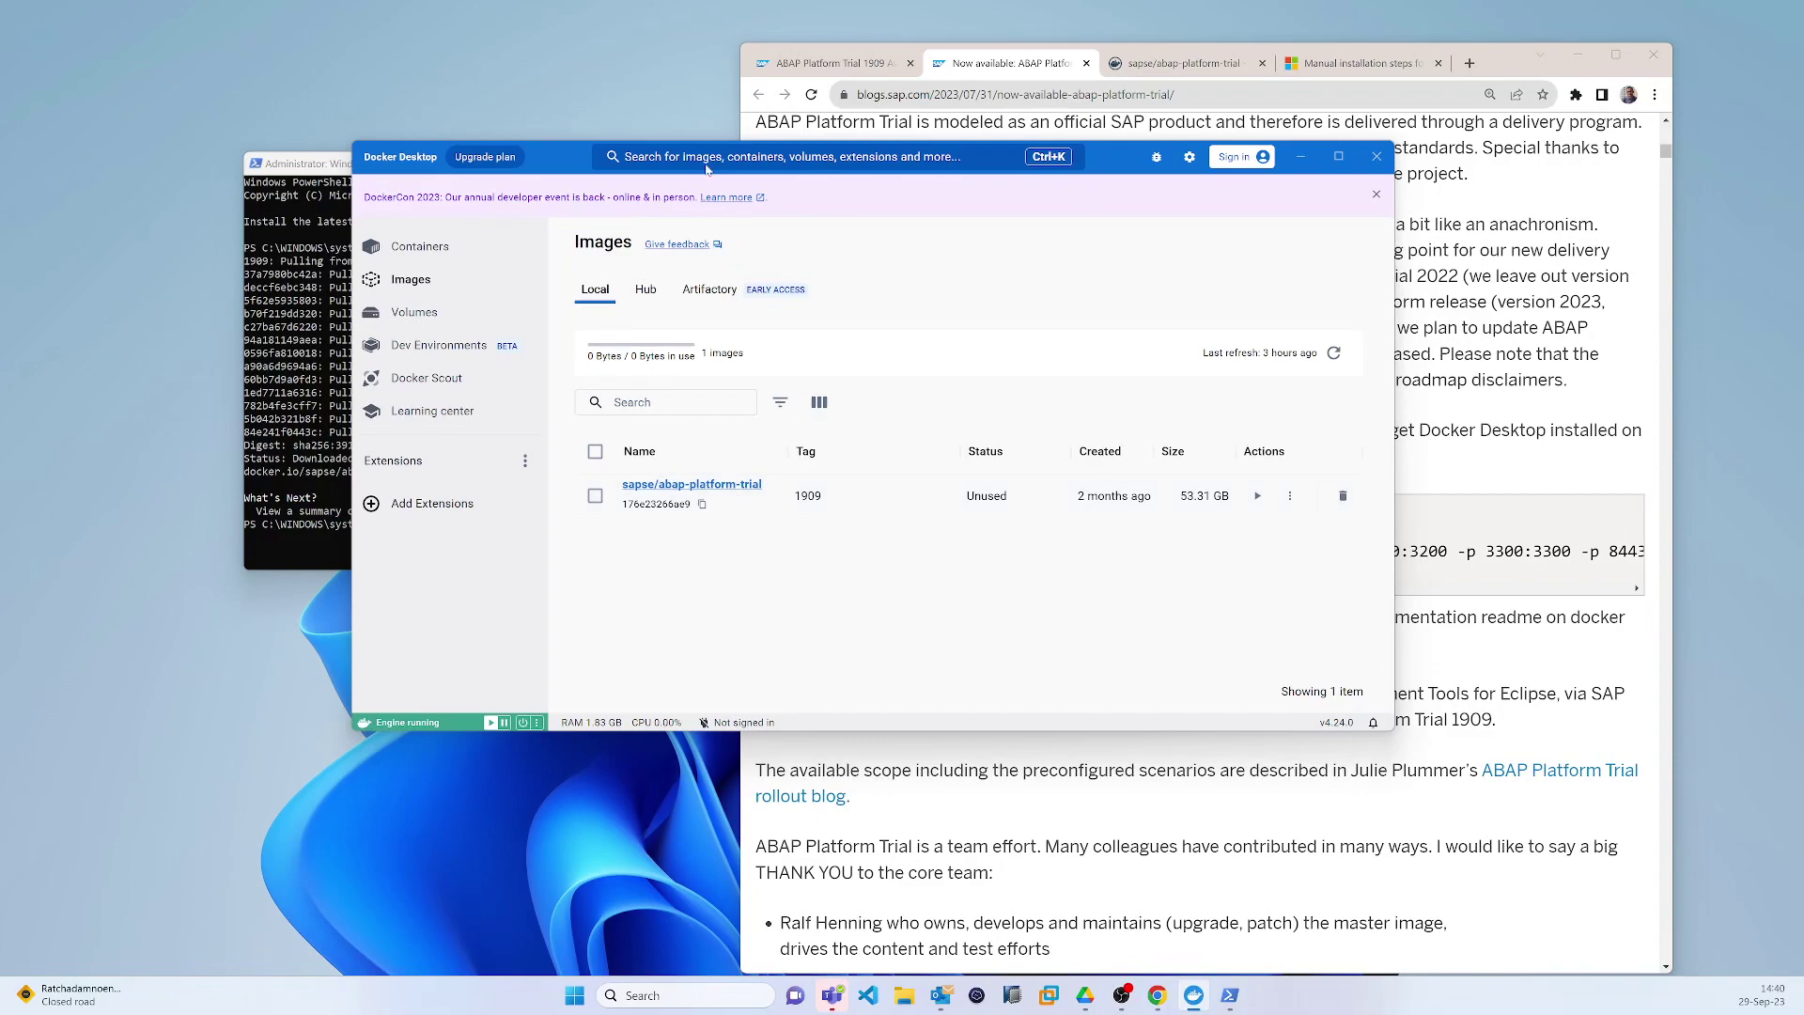
pyautogui.moveTo(576, 155); pyautogui.dragTo(757, 127)
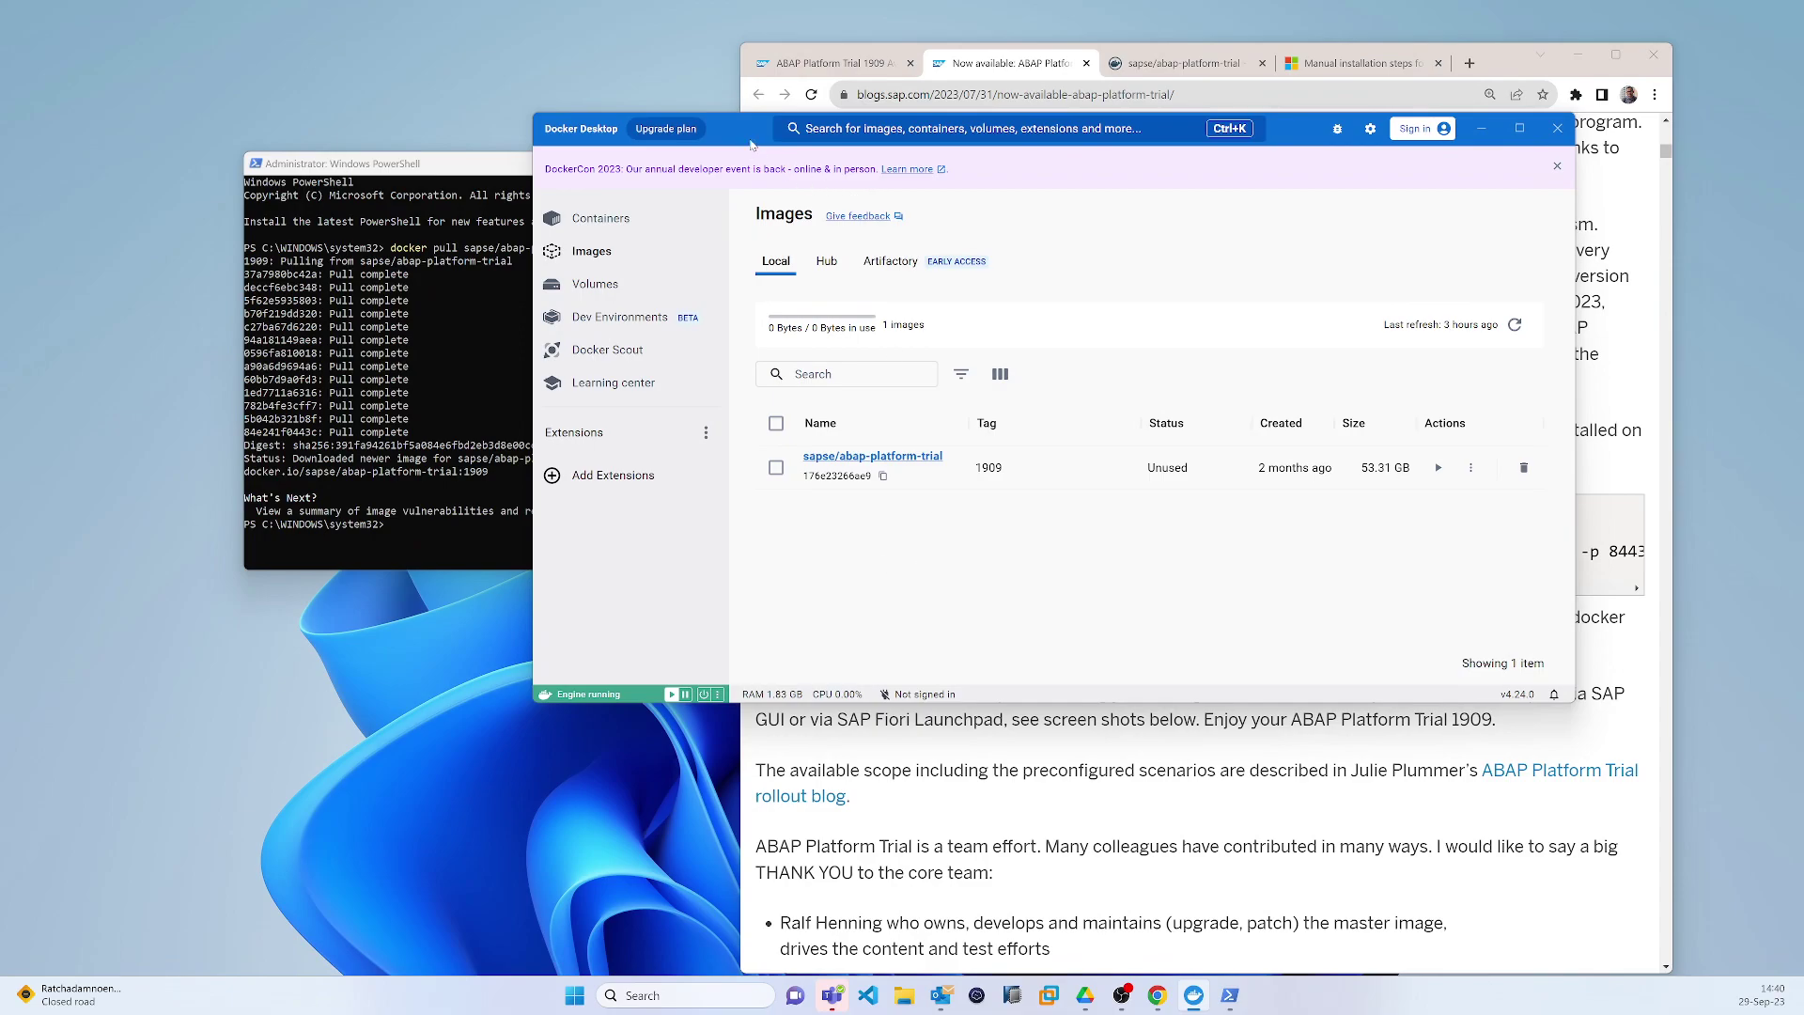
pyautogui.moveTo(745, 137); pyautogui.dragTo(794, 476)
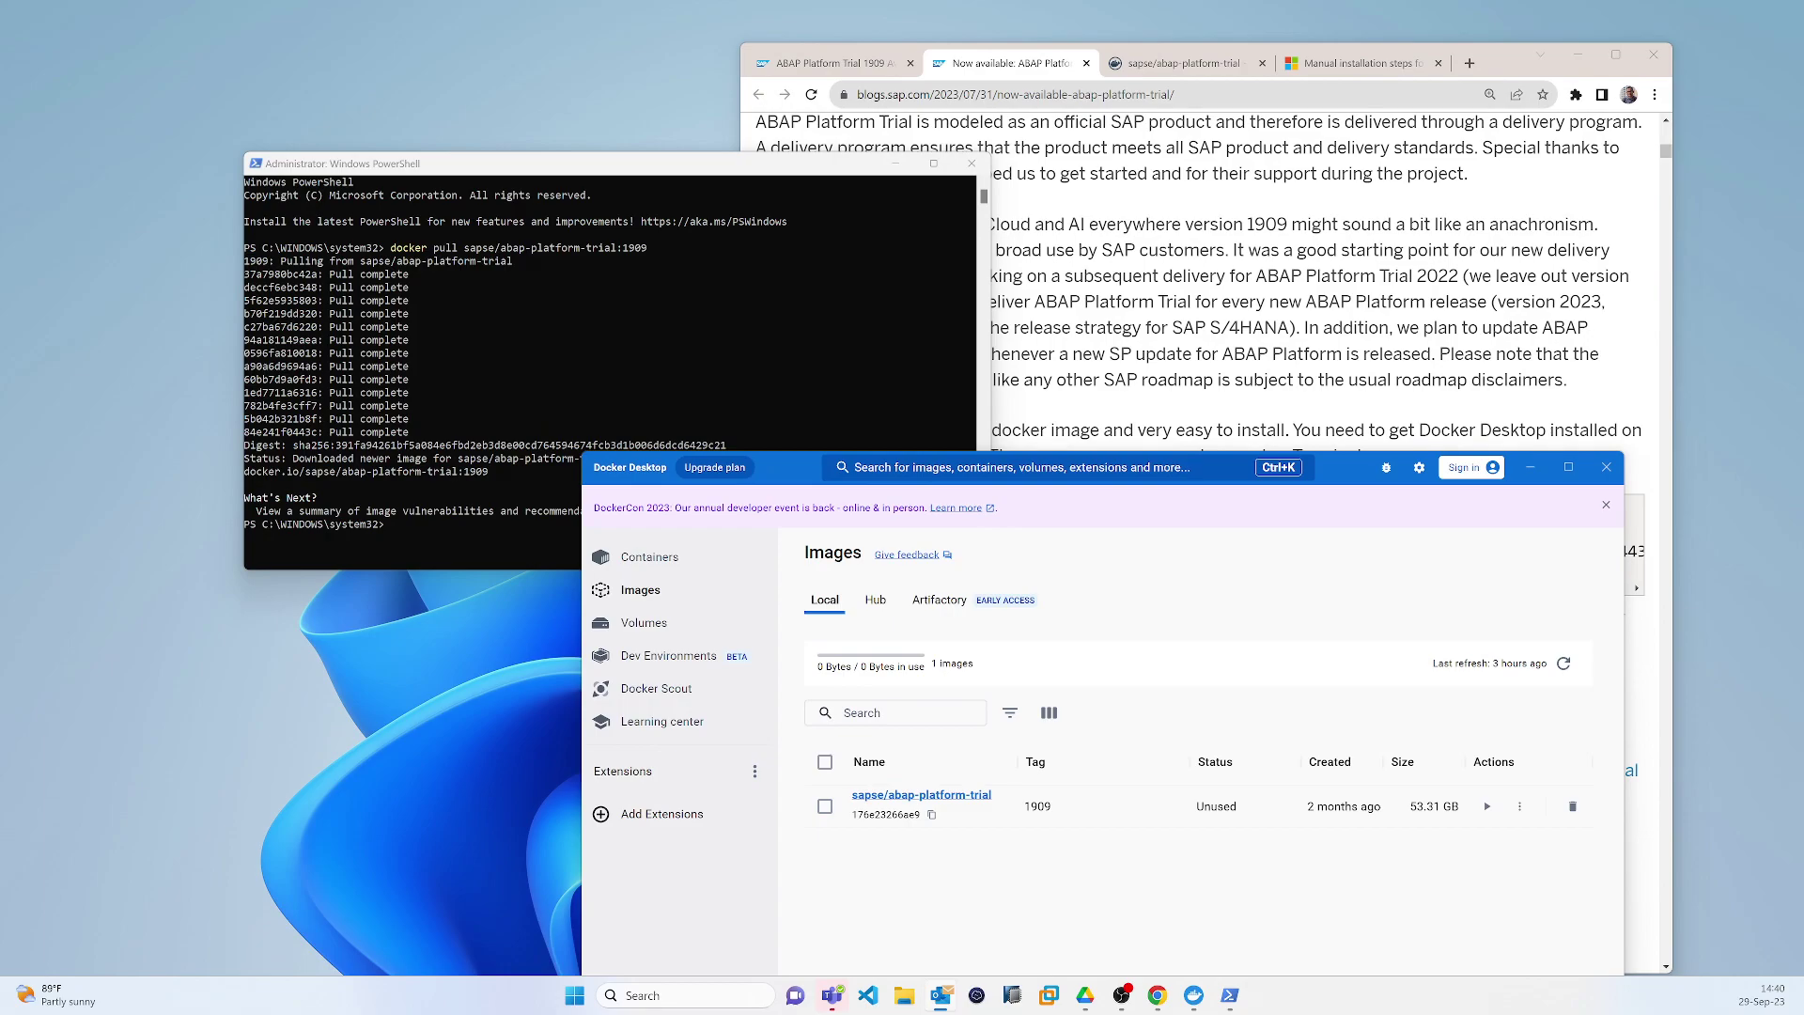
# Step: Copy the full docker run command from the SAP blog into a new Notepad document, and move the Notepad window lower
pyautogui.click(1005, 64)
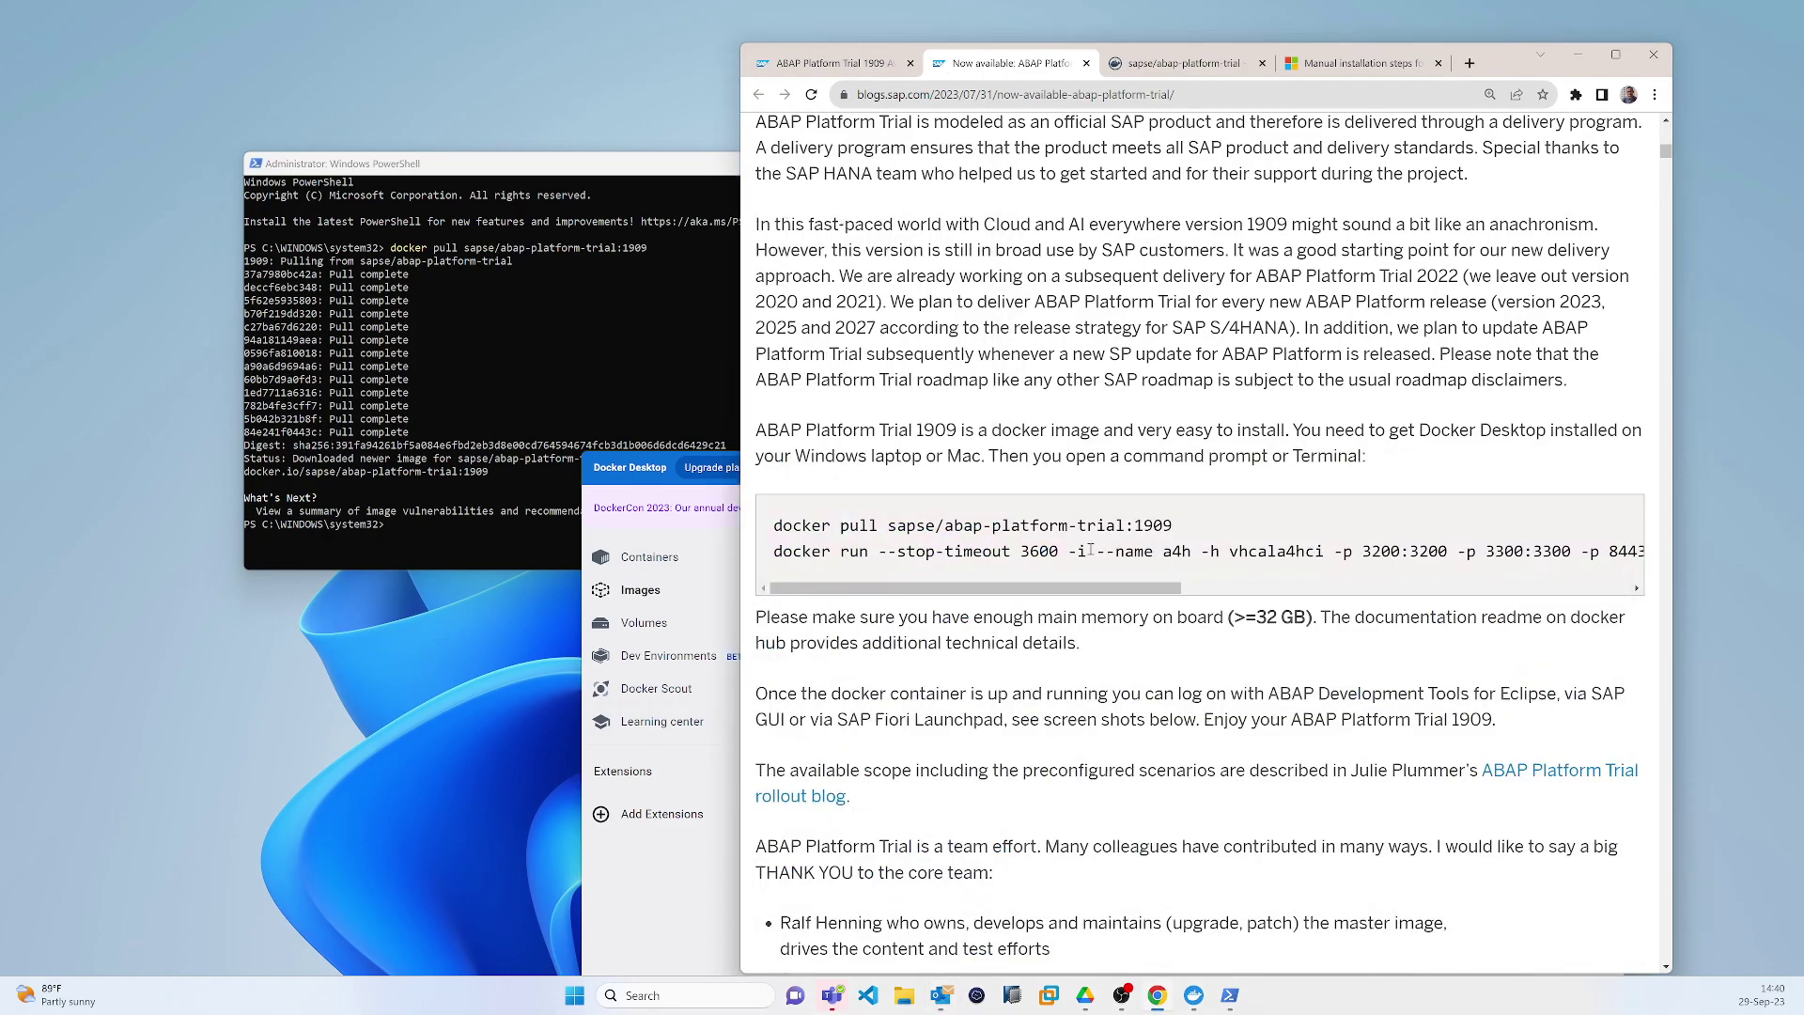
pyautogui.scroll(-2, 1090, 550)
pyautogui.moveTo(774, 384); pyautogui.dragTo(1686, 409)
pyautogui.hotkey('ctrl', 'c')
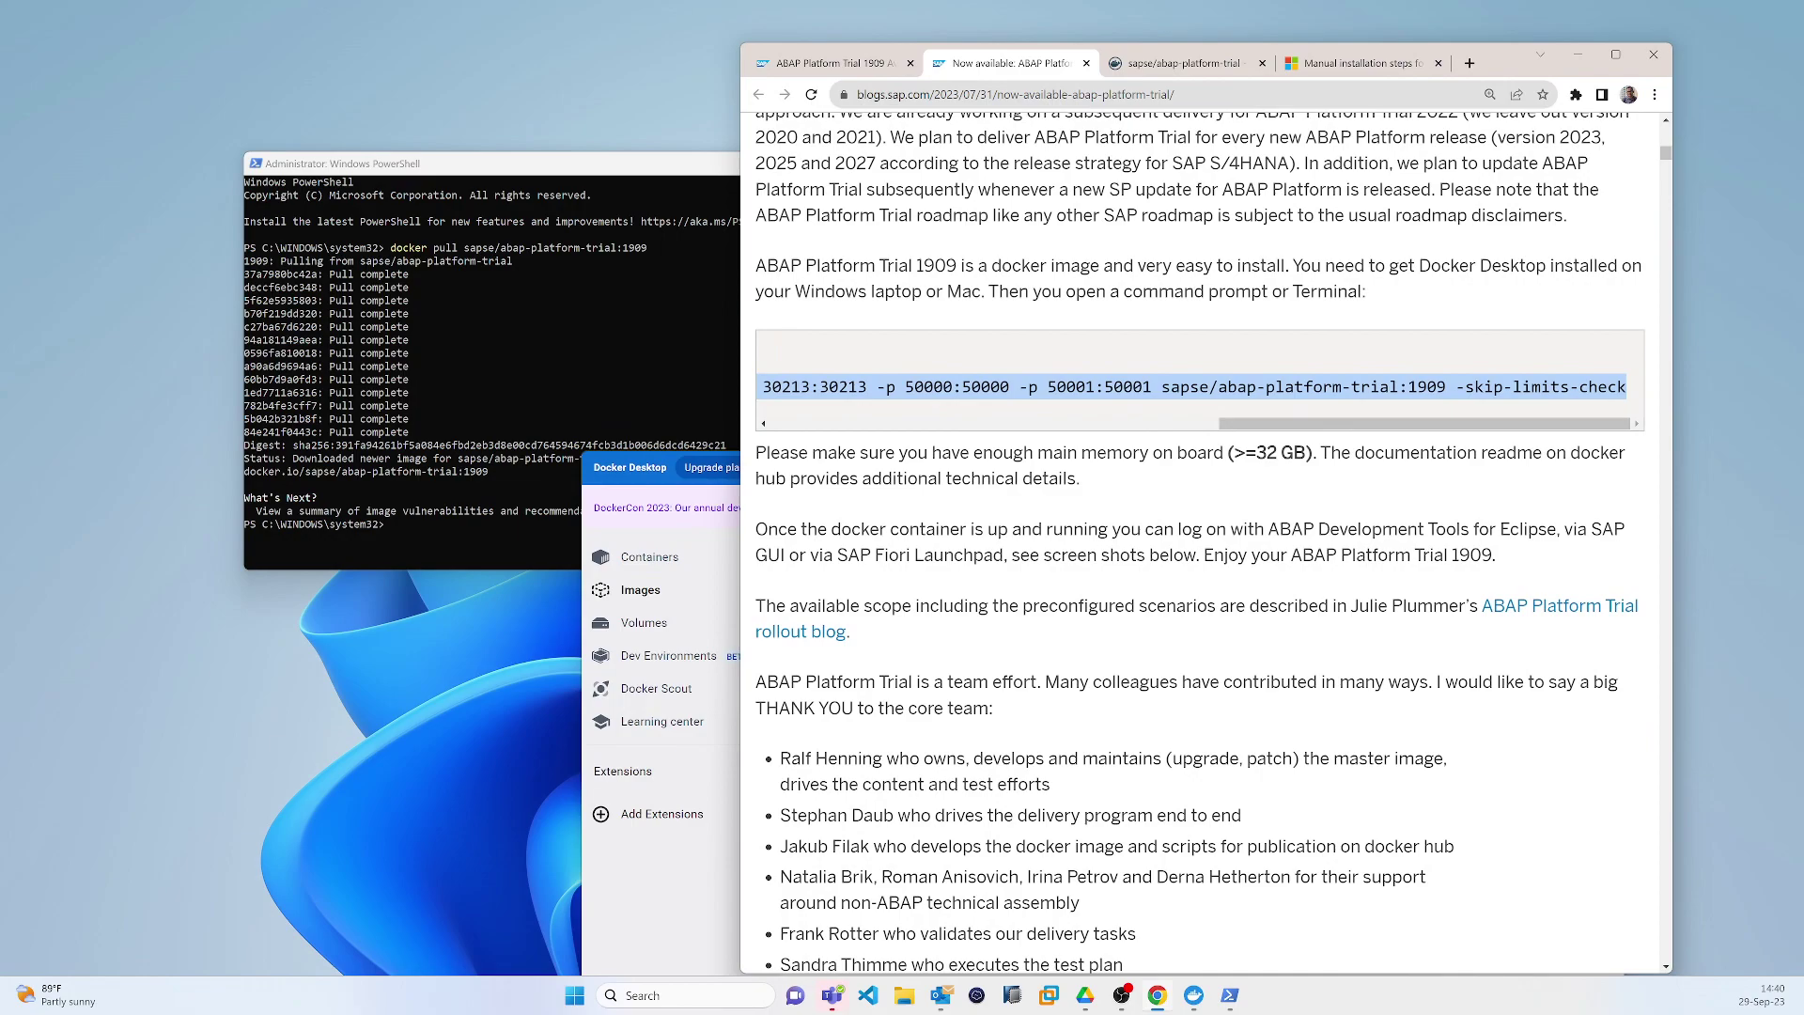
pyautogui.click(661, 997)
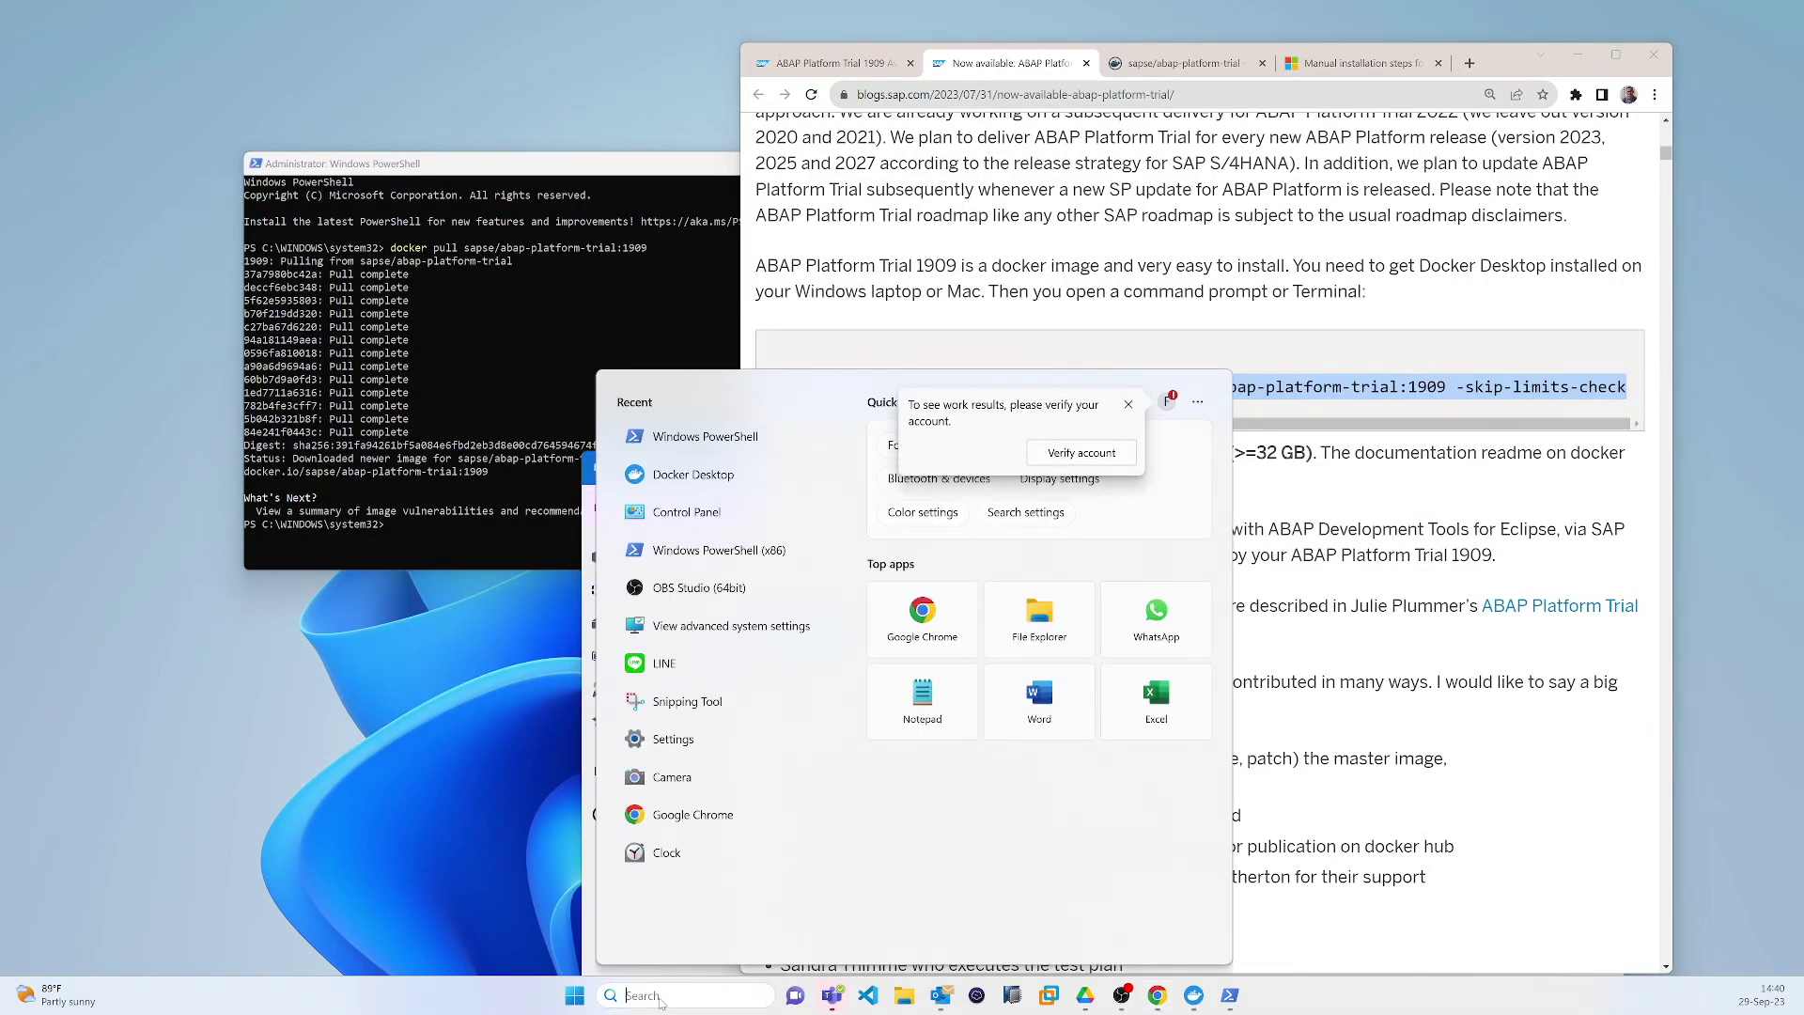
pyautogui.write('docker')
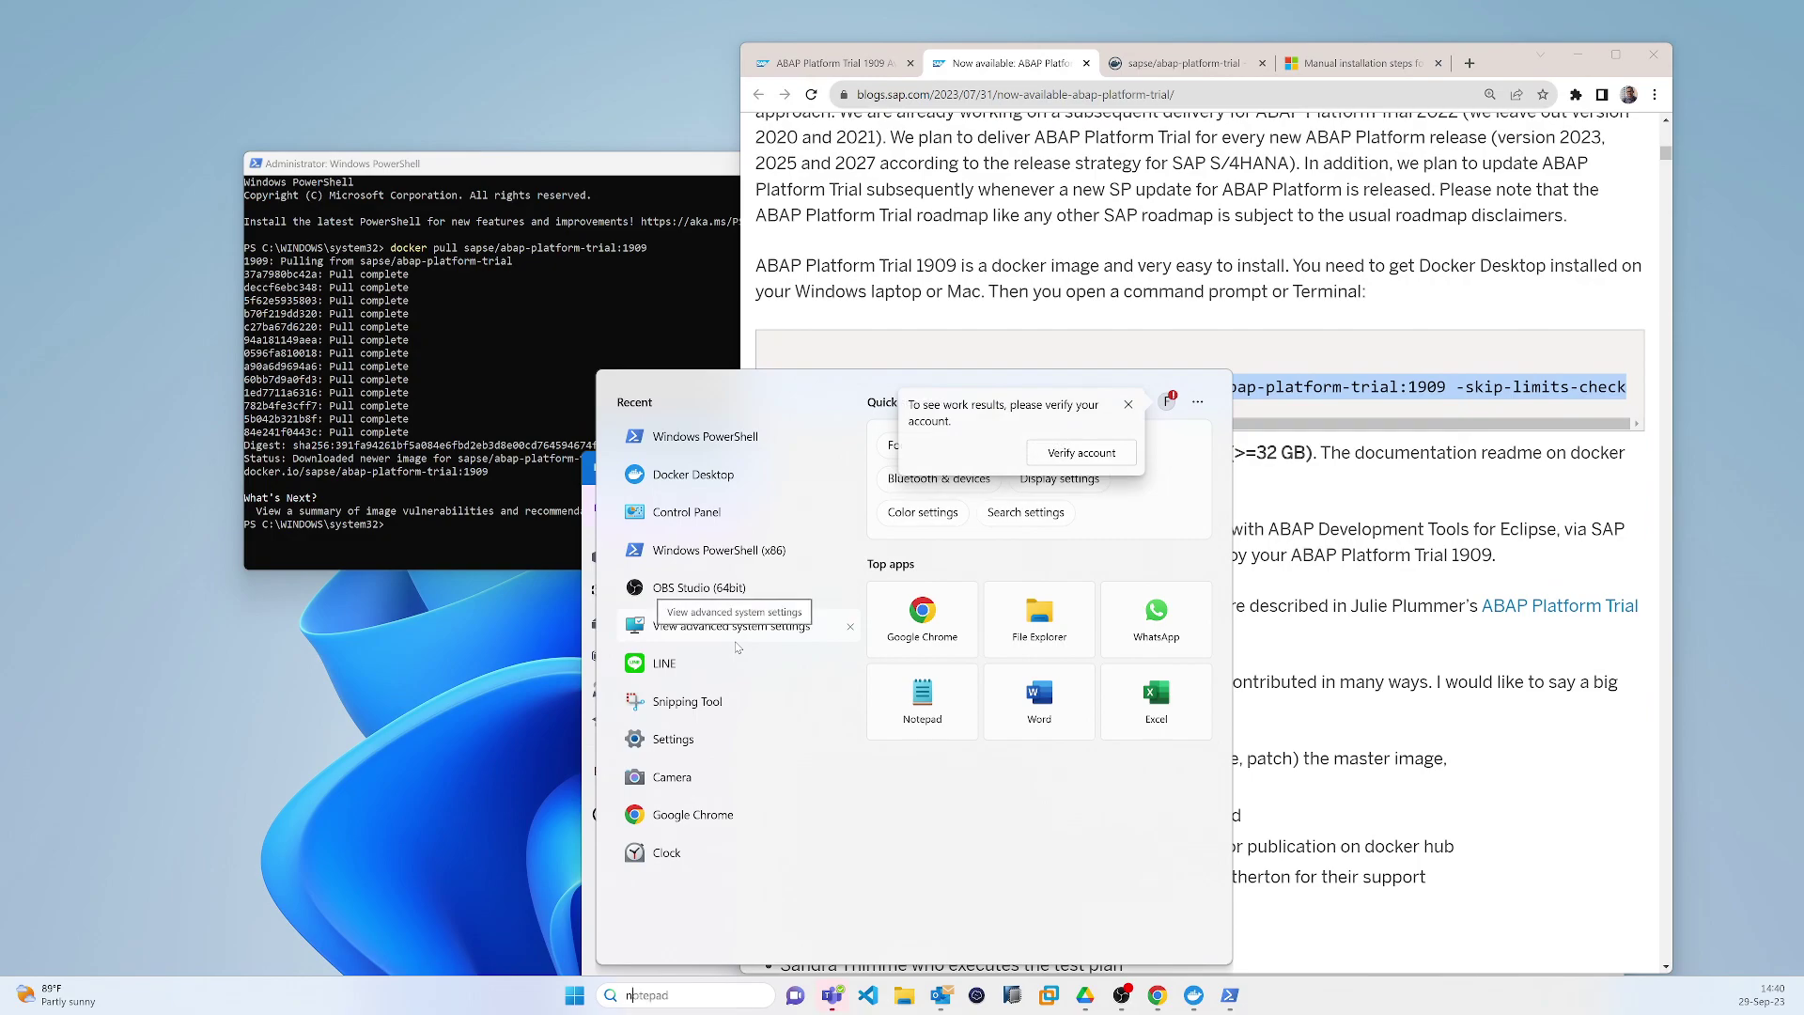
pyautogui.press('Return')
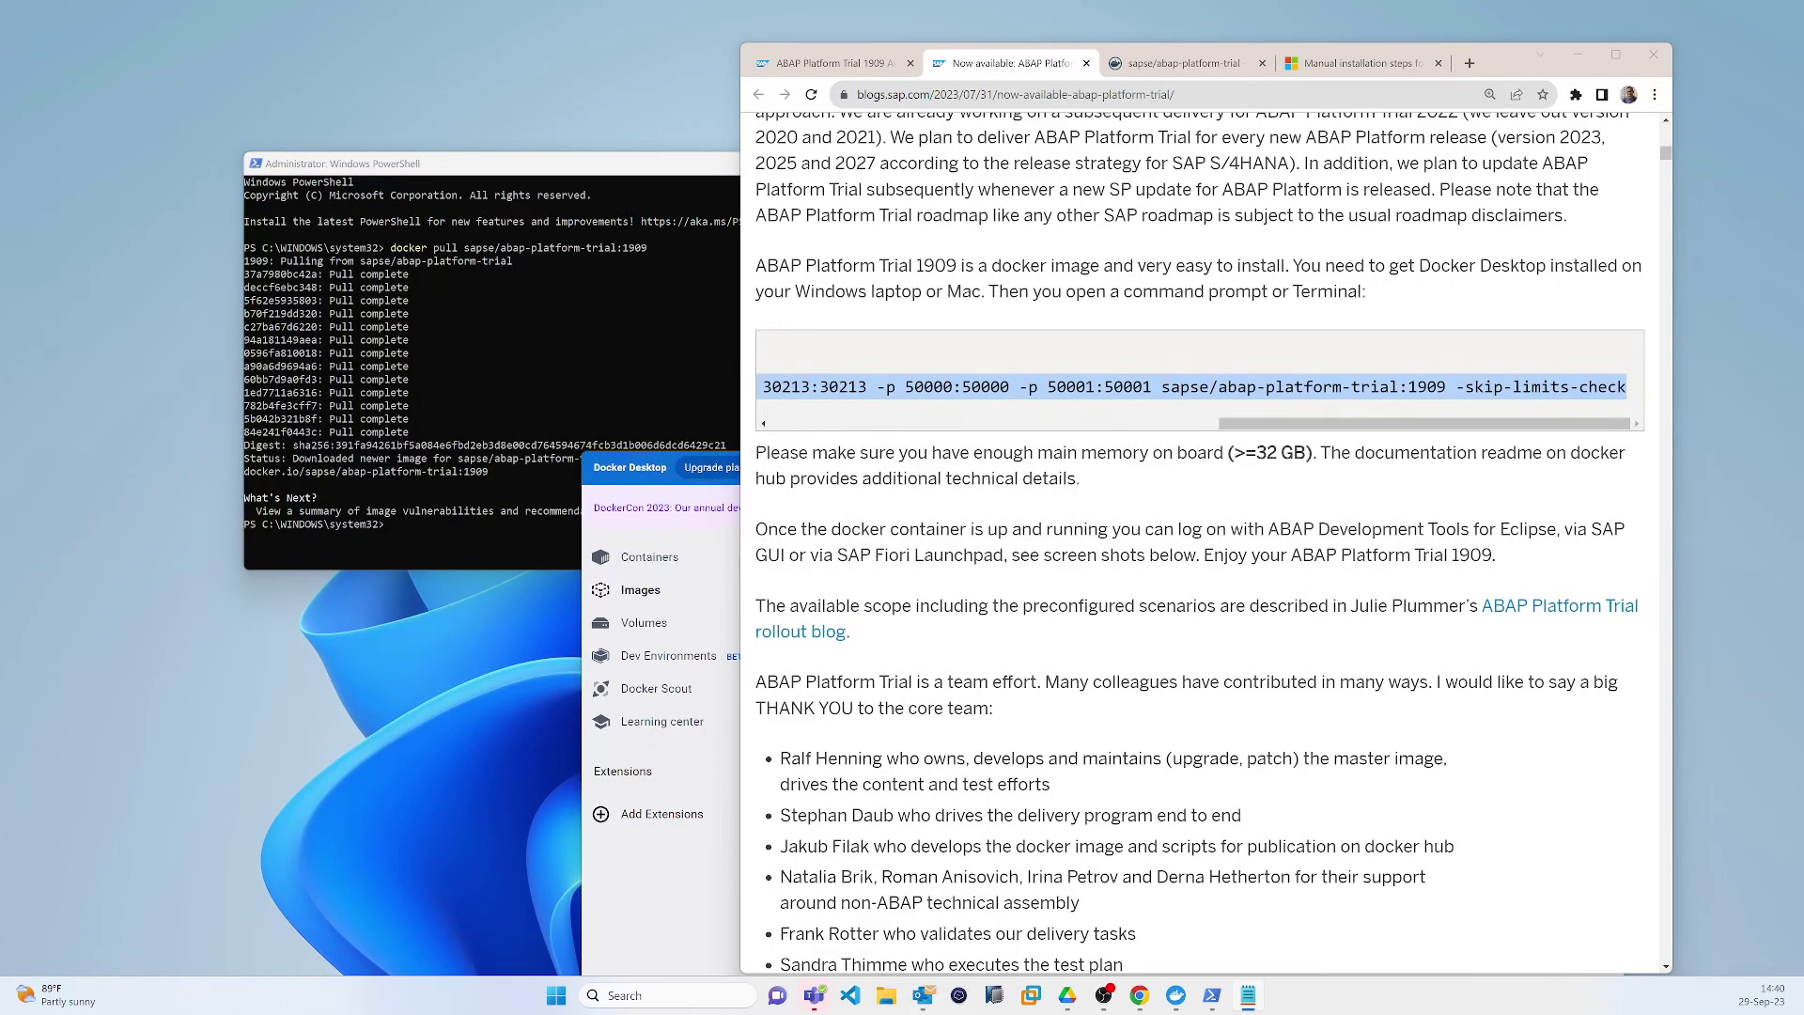
pyautogui.click(1247, 995)
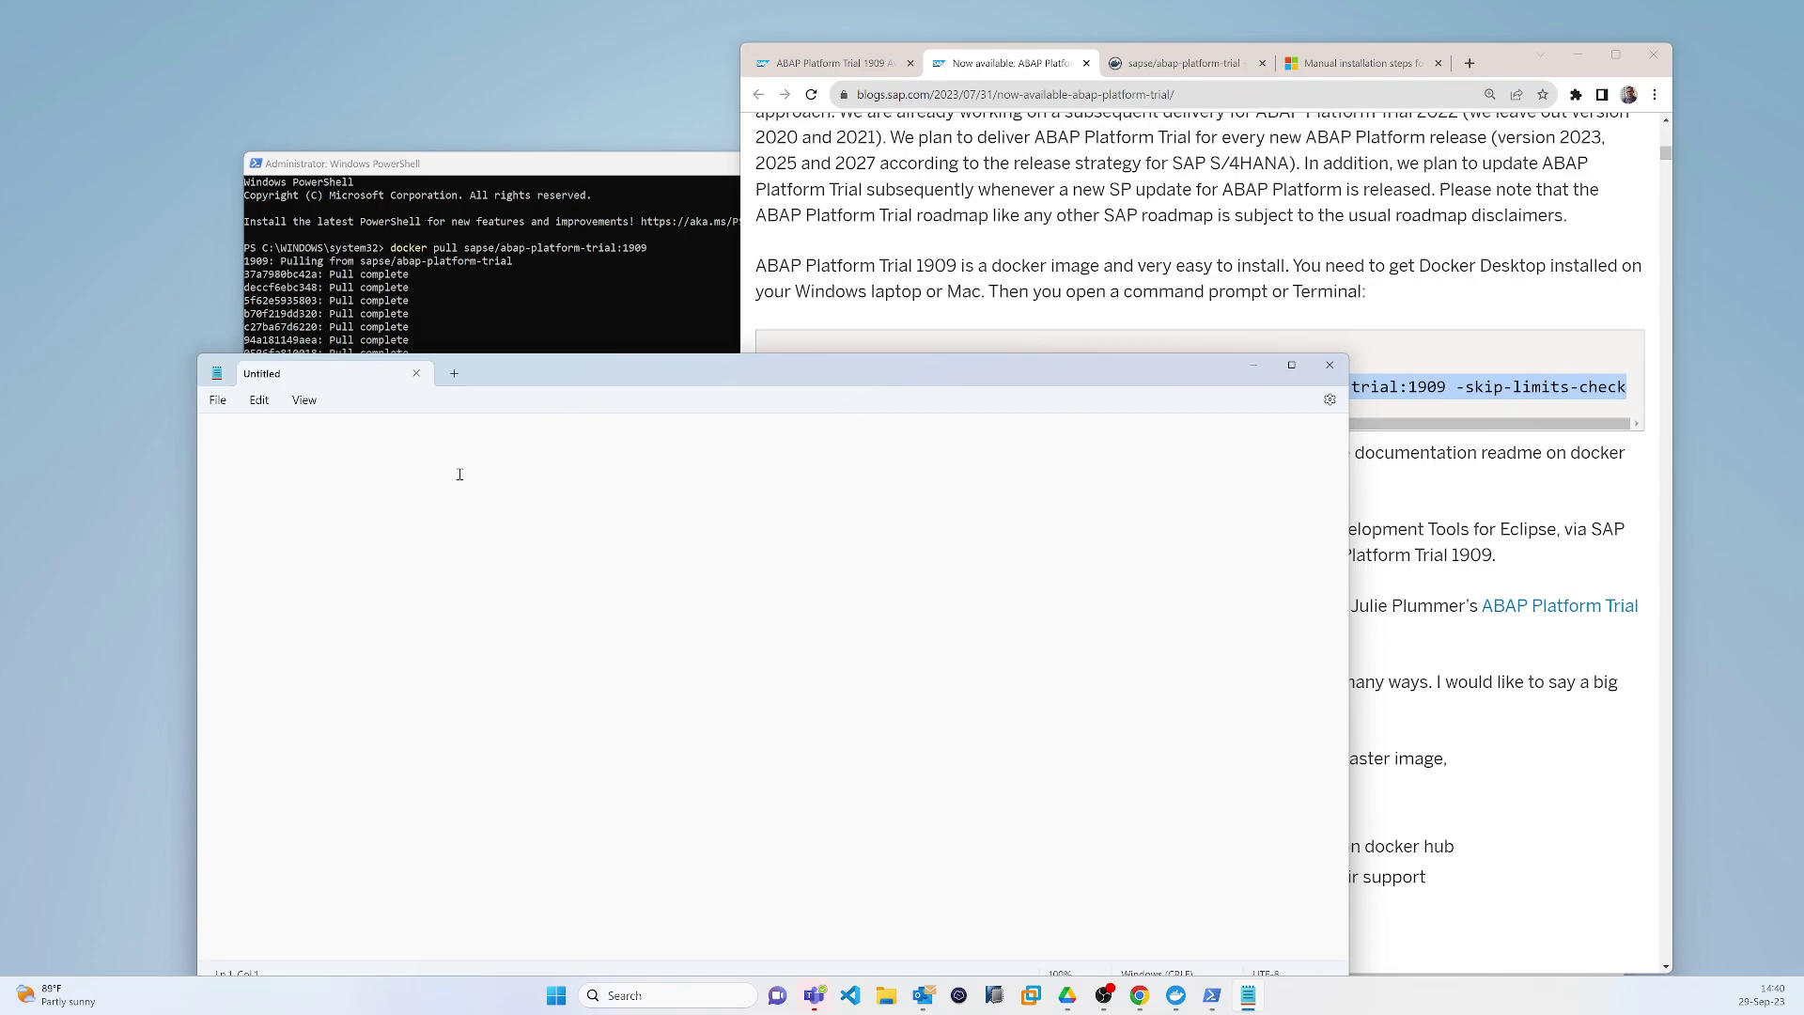
pyautogui.hotkey('ctrl', 'v')
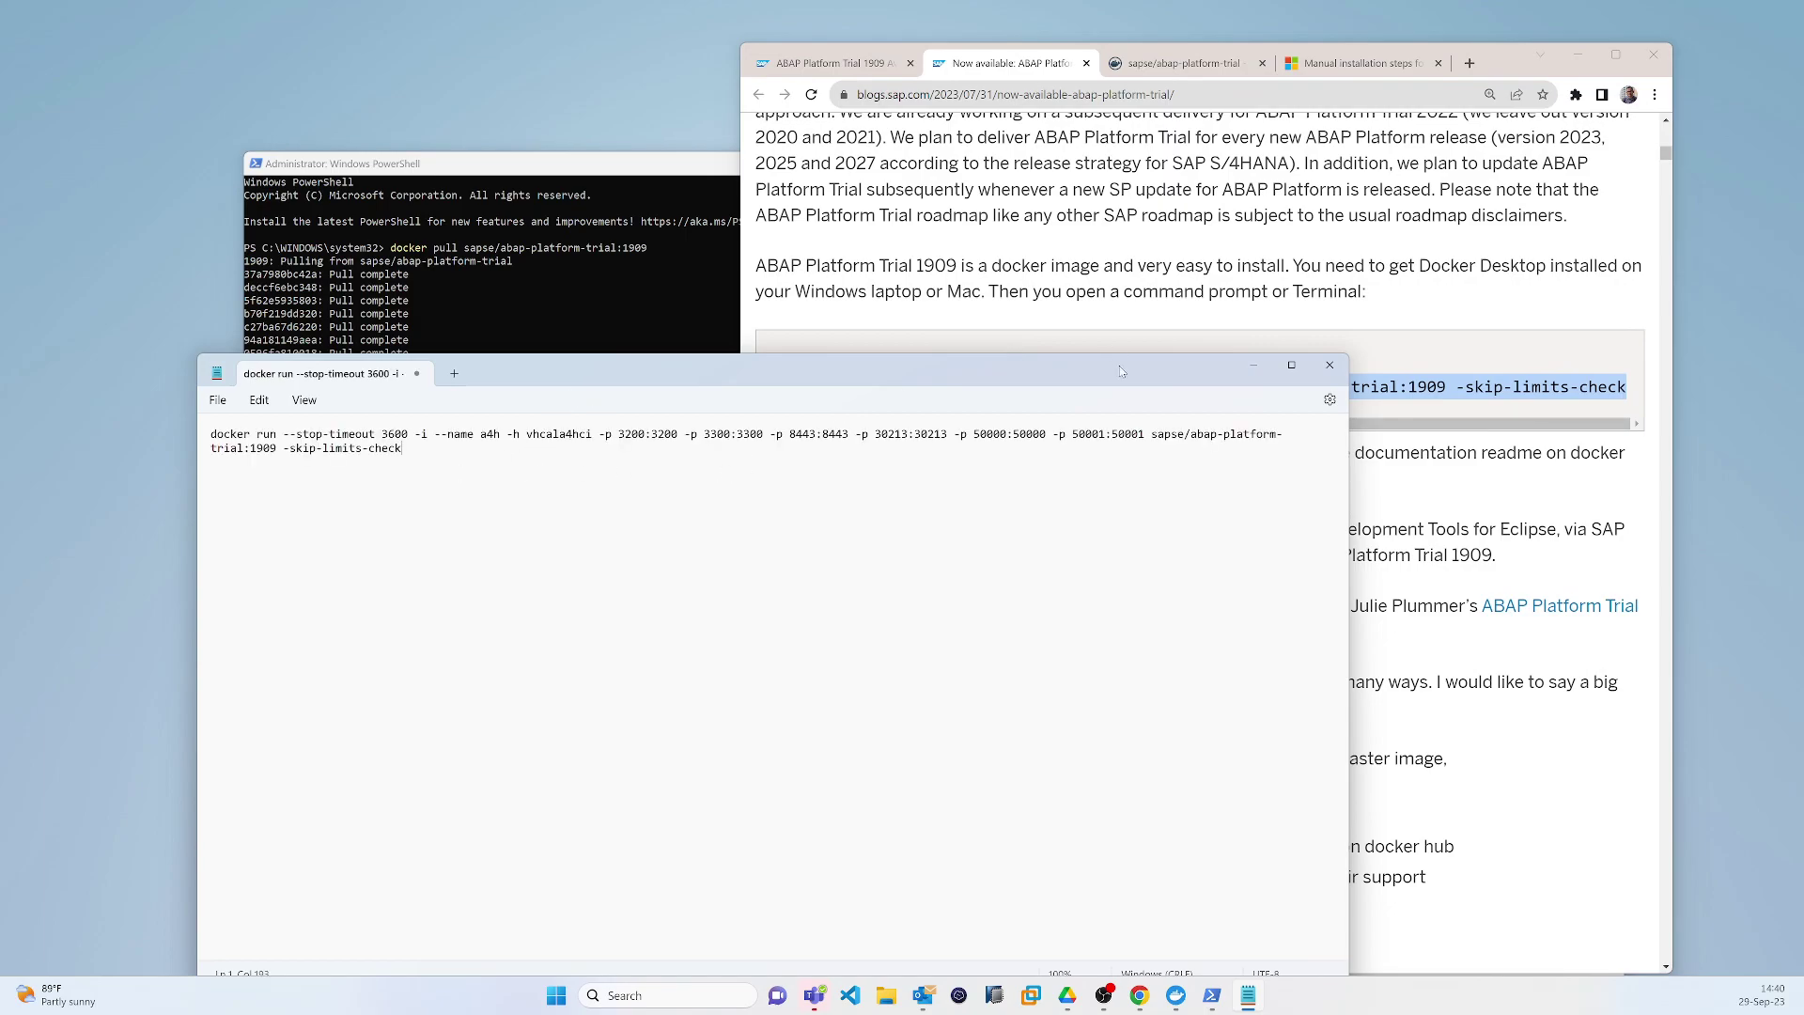
pyautogui.moveTo(1033, 373); pyautogui.dragTo(1140, 483)
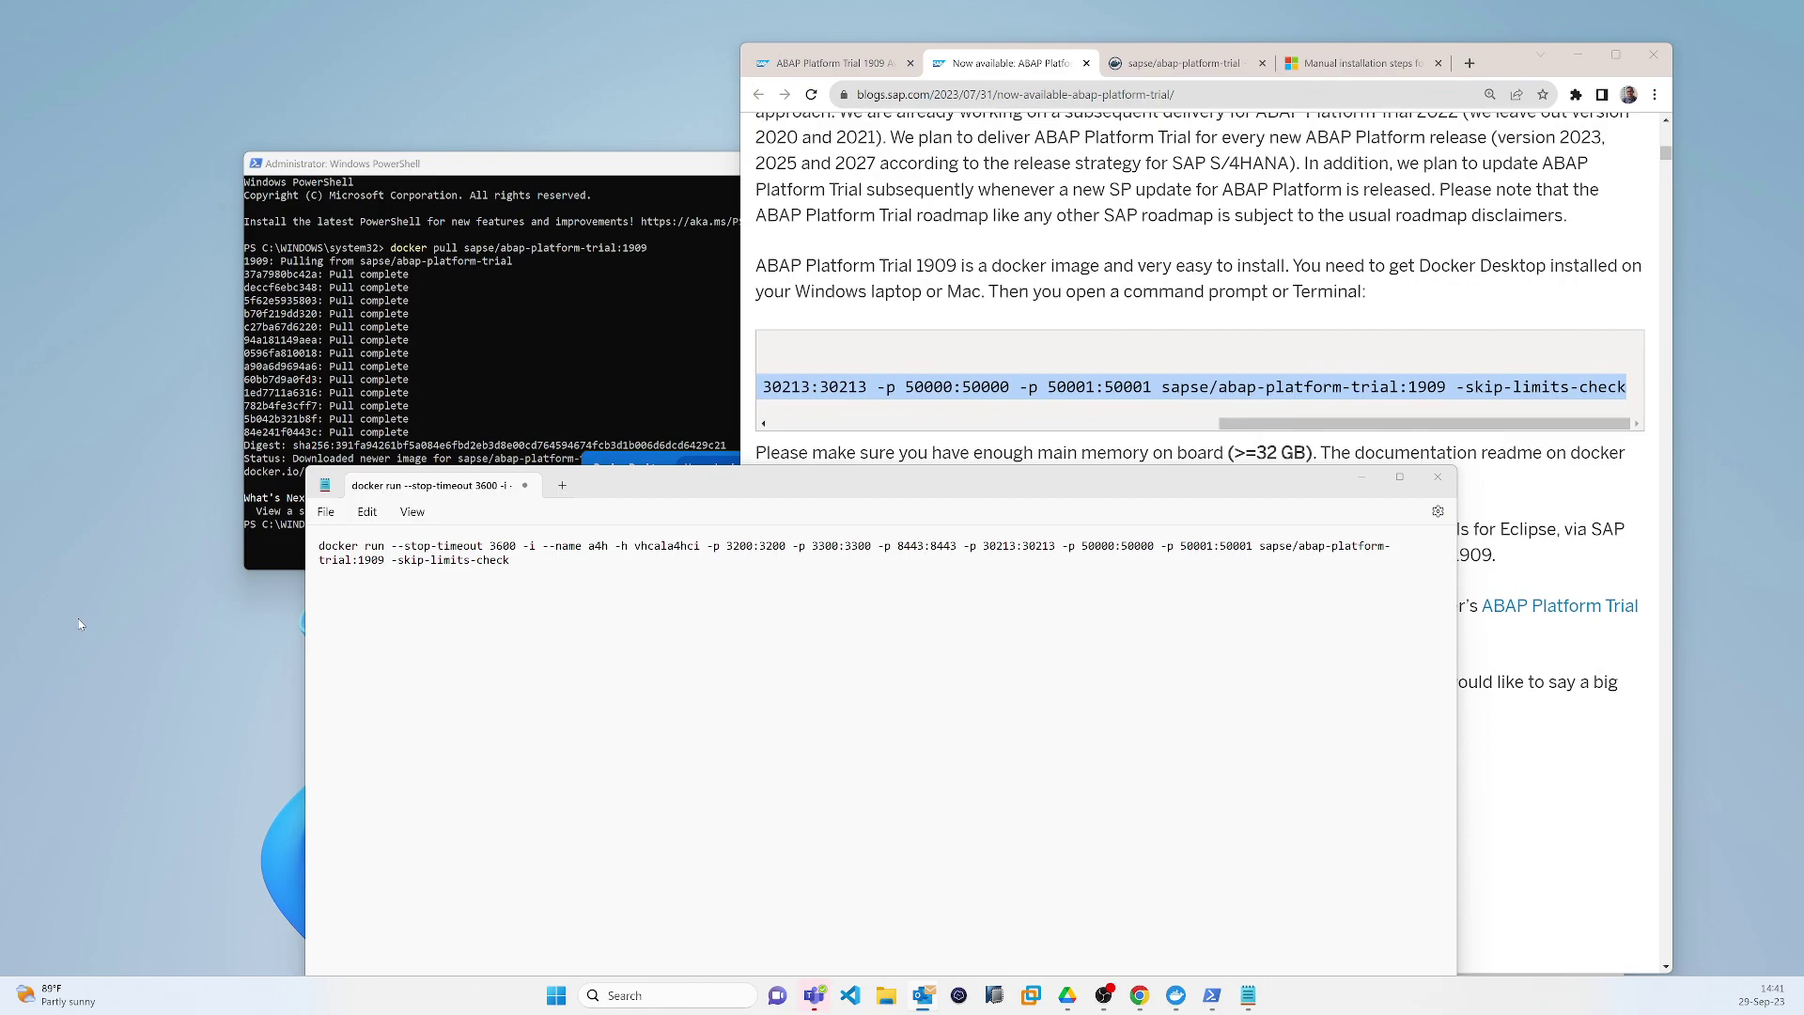
# Step: Append -agree-to-sap-license to the docker run command in Notepad and copy the whole command
pyautogui.click(606, 594)
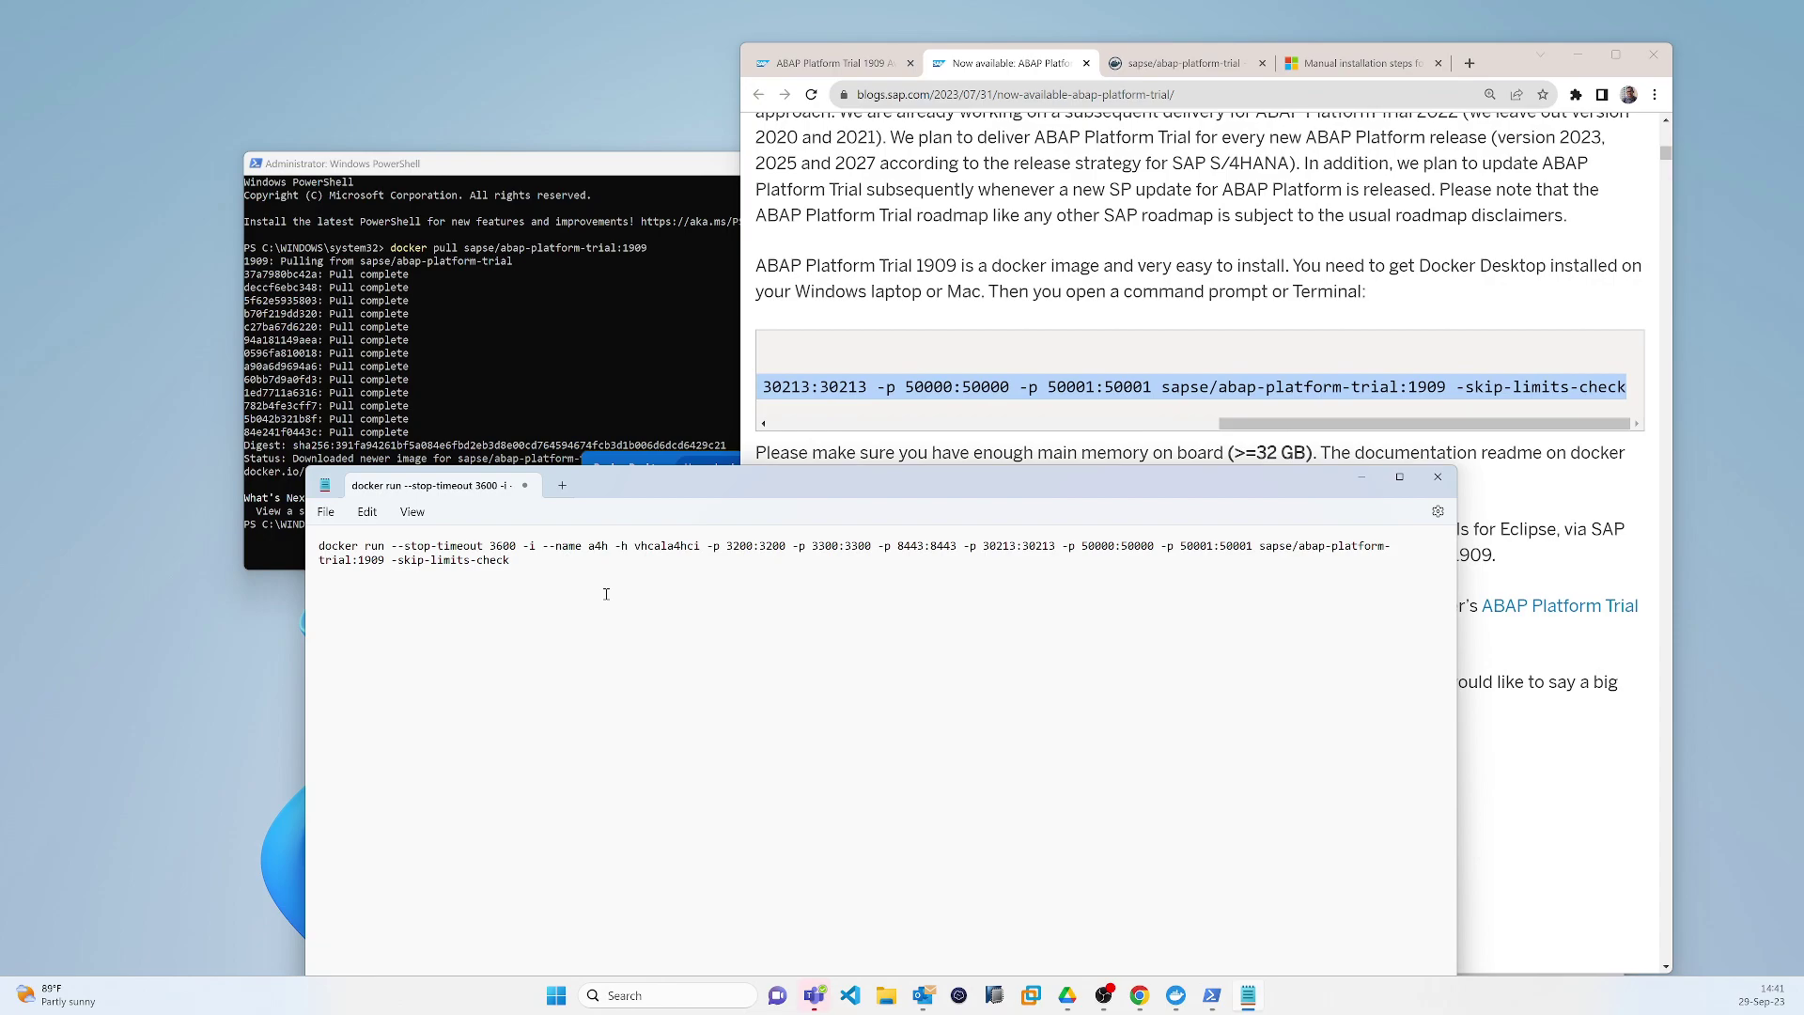
pyautogui.hotkey('ctrl', 'v')
pyautogui.hotkey('ctrl', 'a')
pyautogui.hotkey('ctrl', 'c')
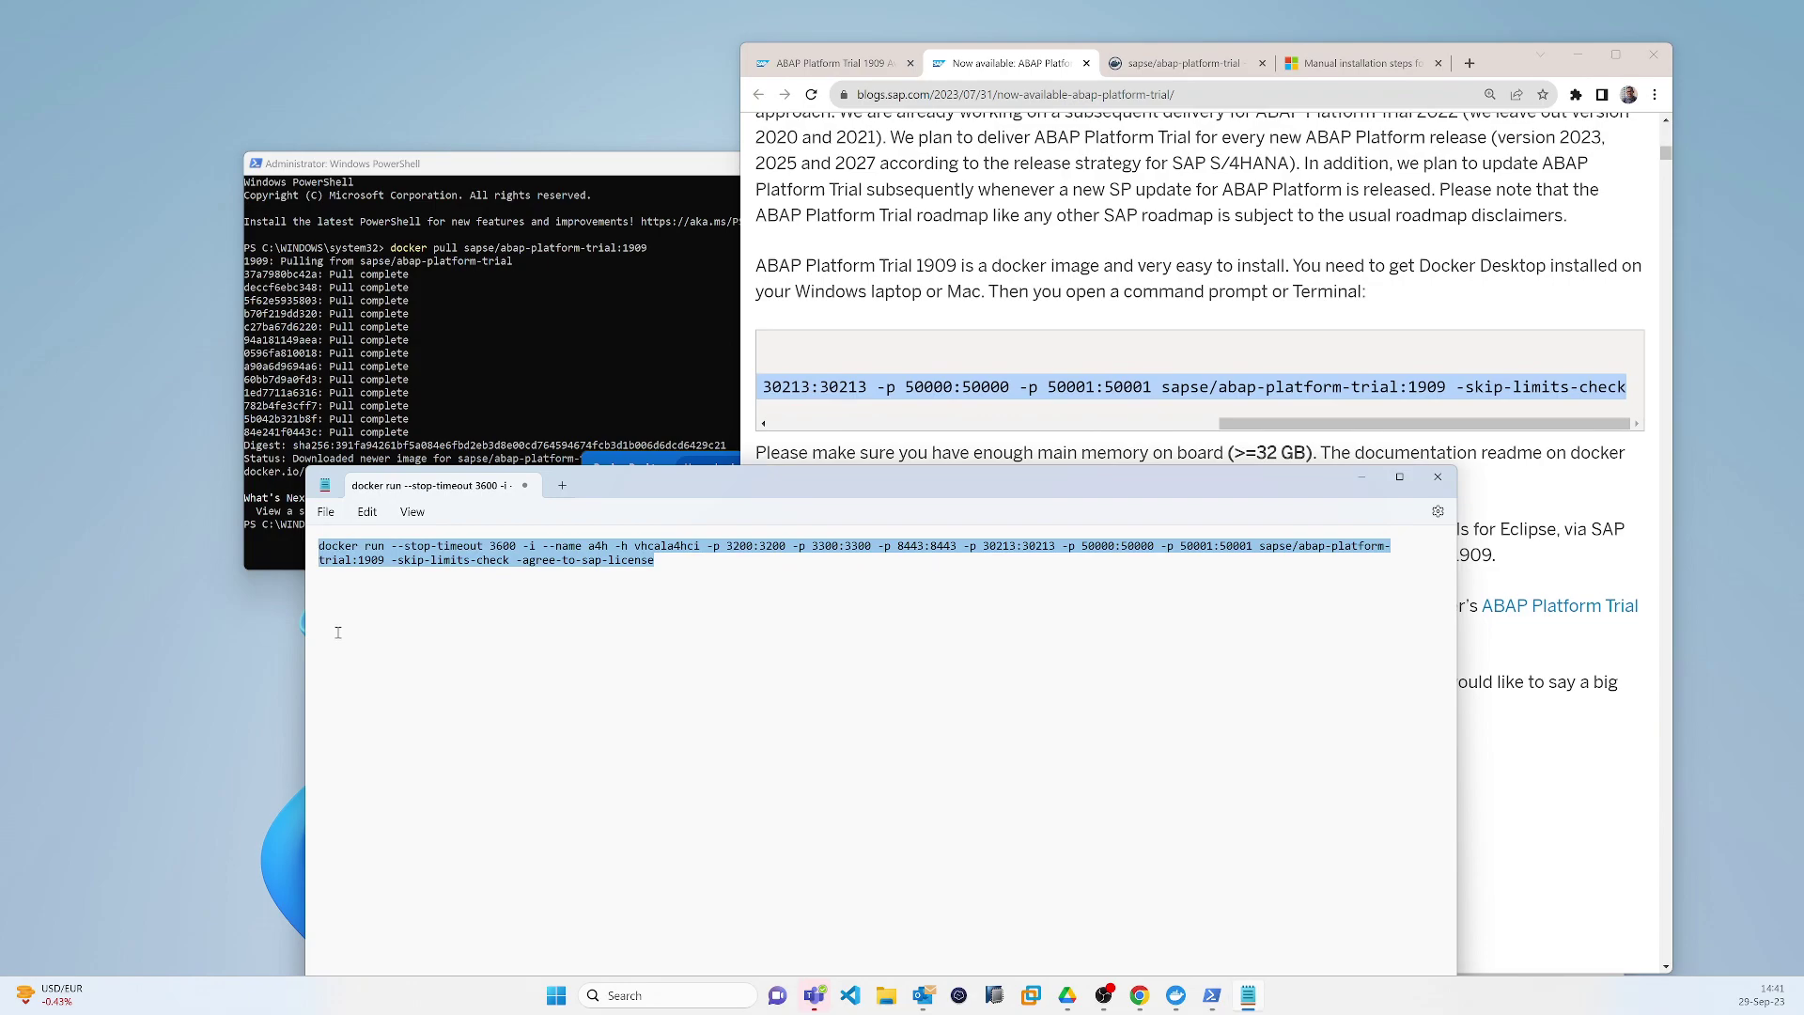
# Step: Run the copied docker run command in the administrator PowerShell, and move that window off the Notepad text
pyautogui.click(493, 381)
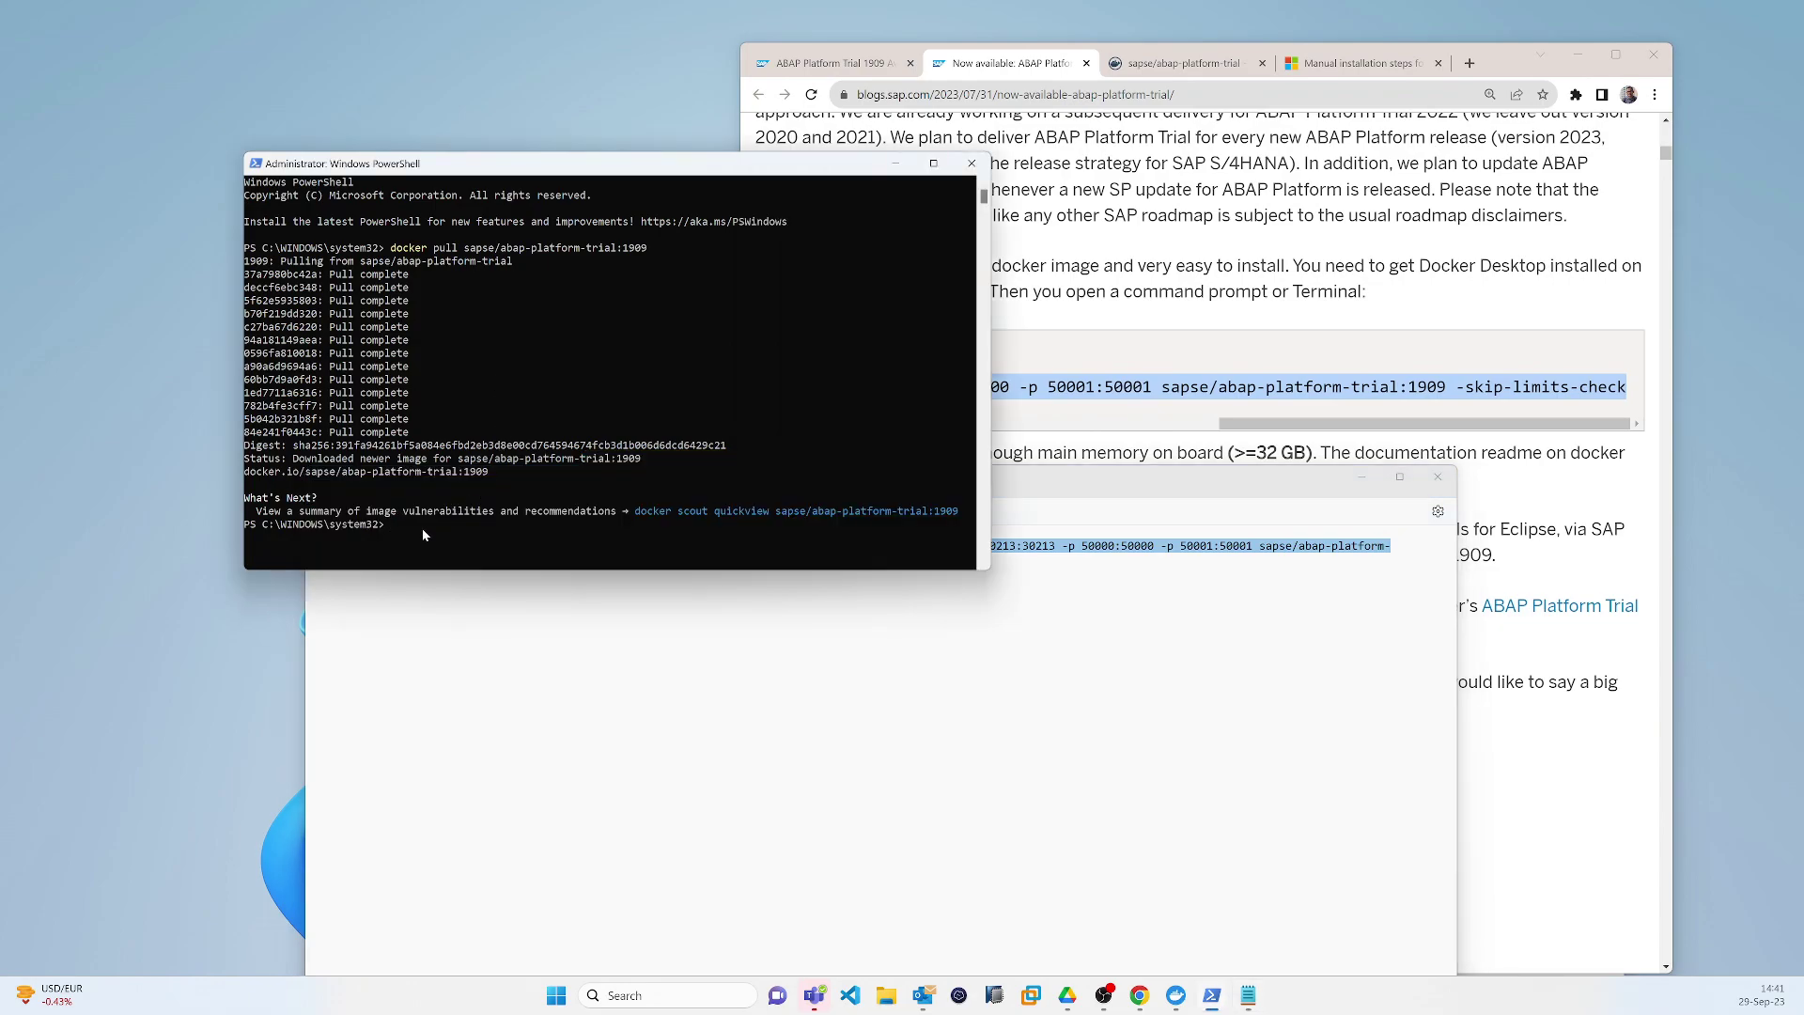
pyautogui.hotkey('ctrl', 'v')
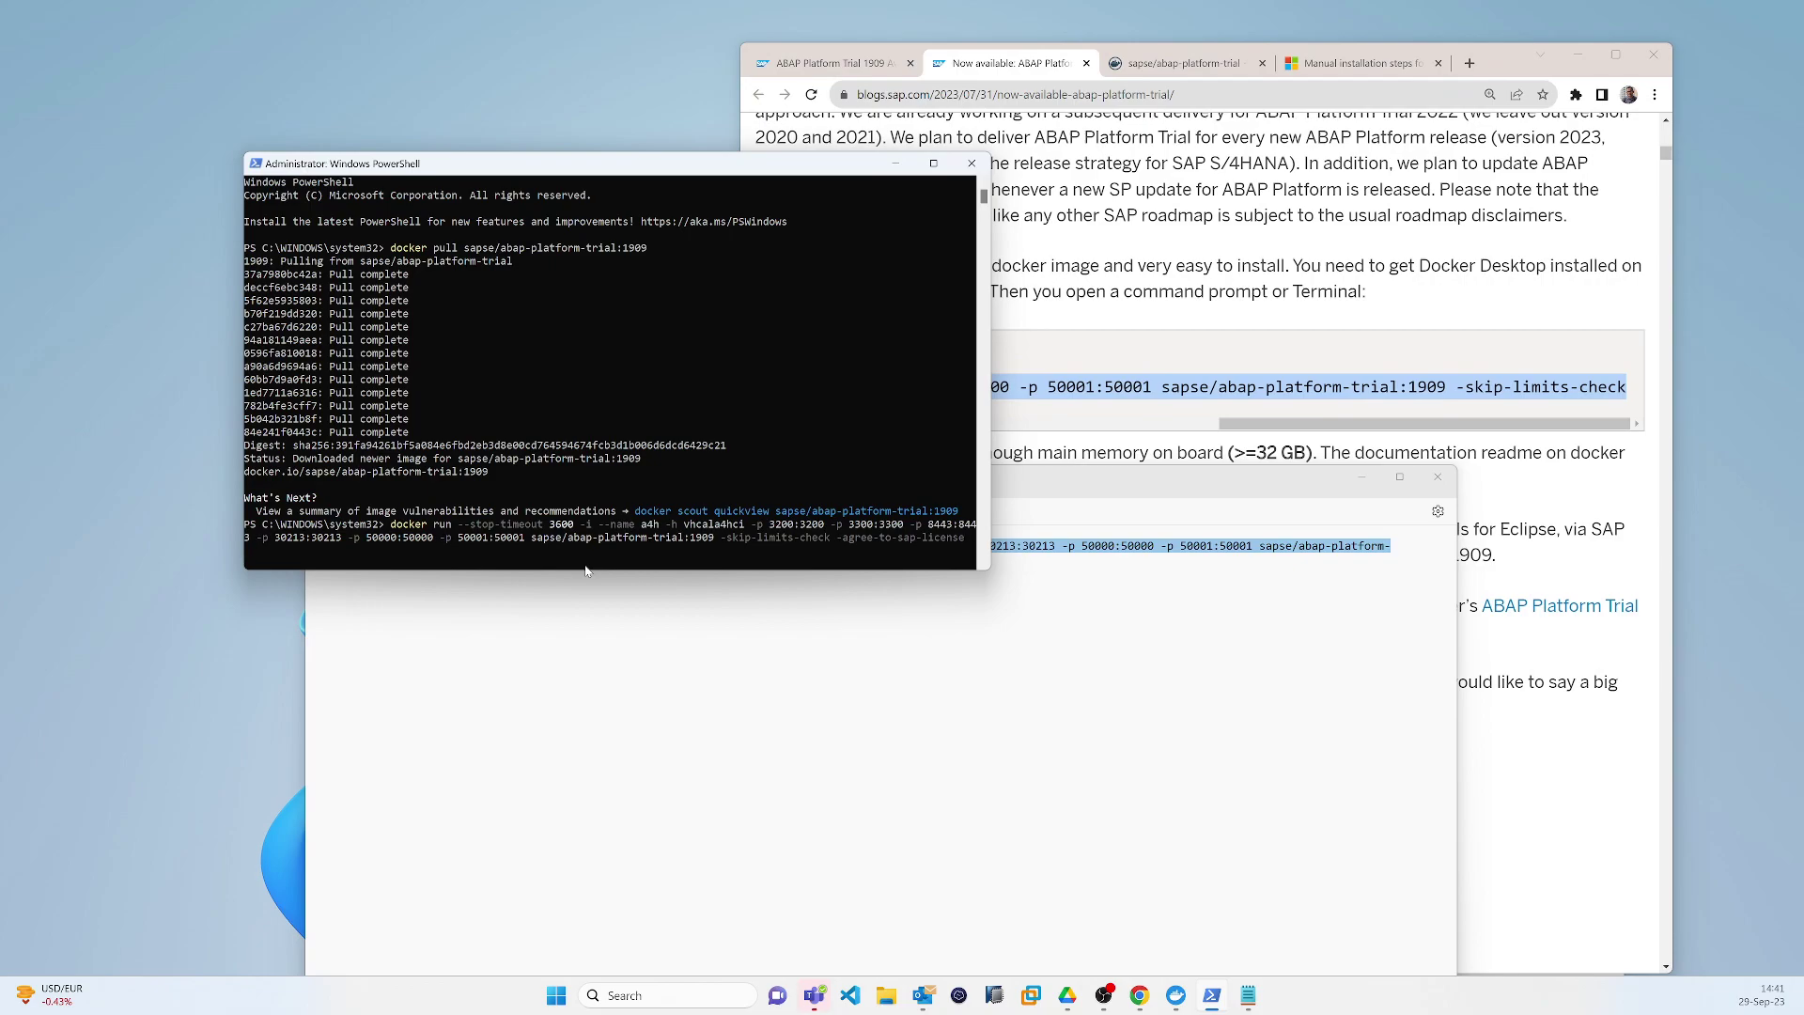
pyautogui.press('Return')
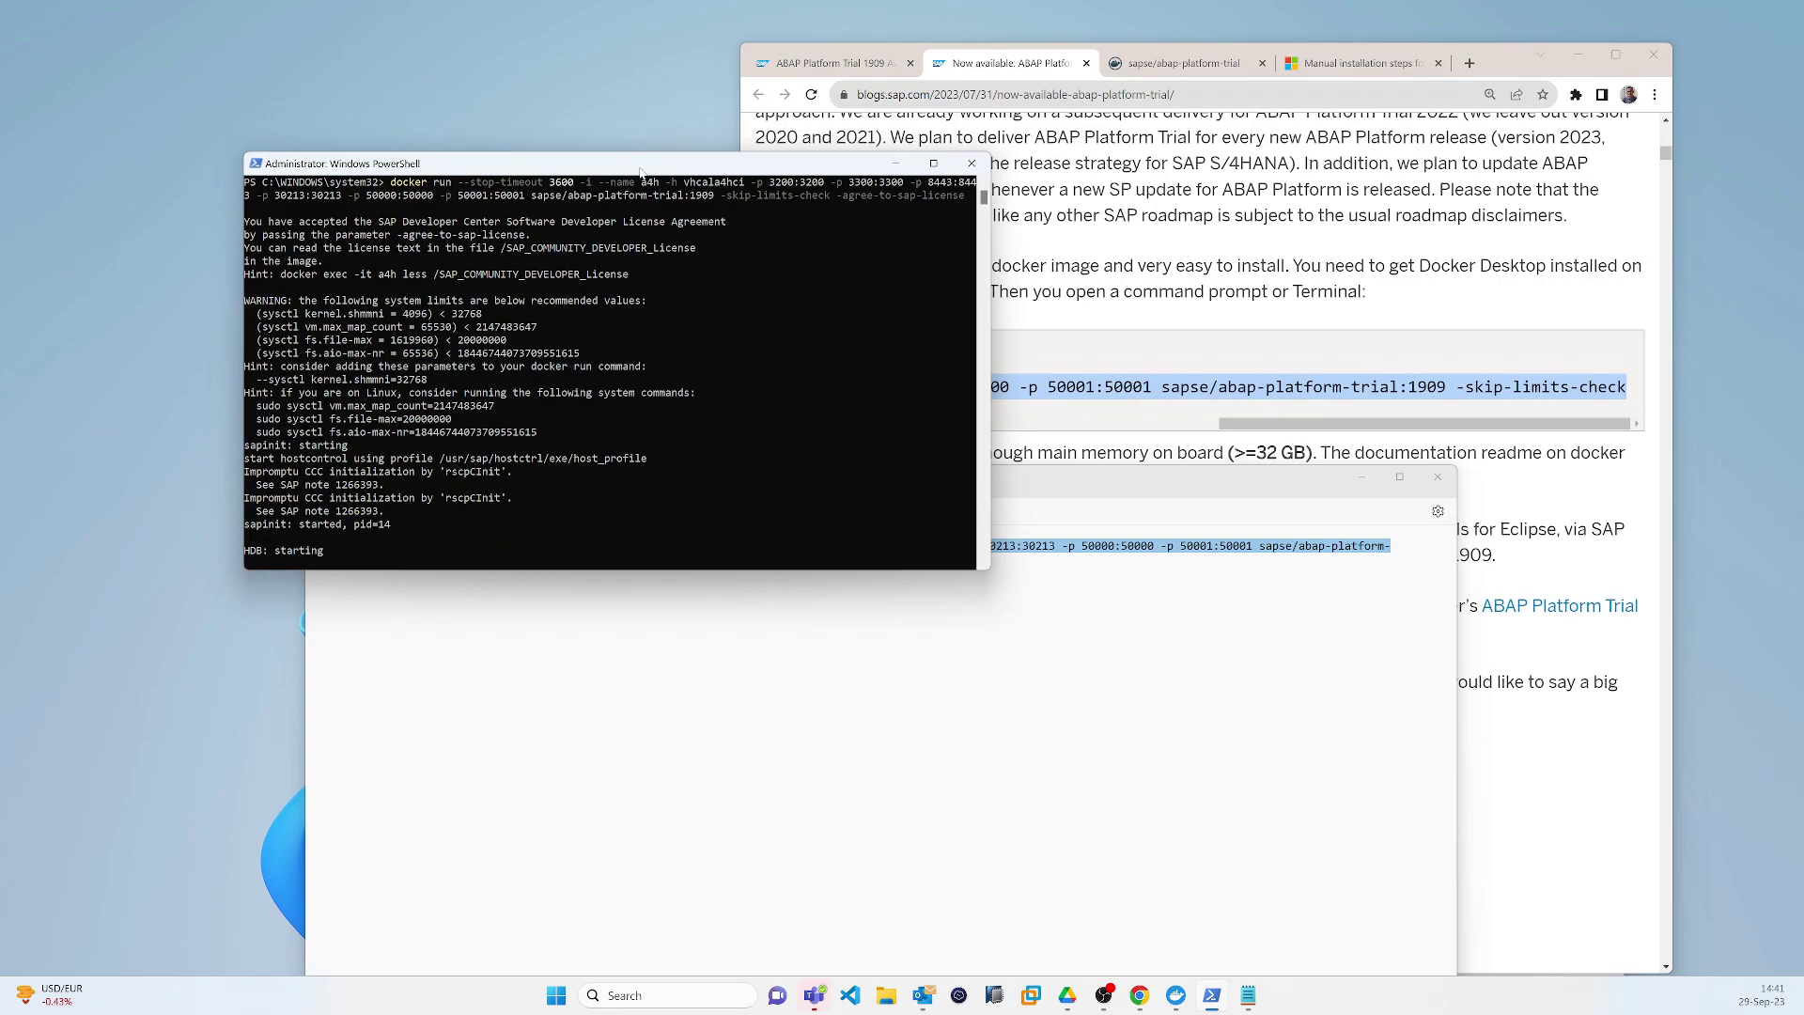
pyautogui.moveTo(644, 165); pyautogui.dragTo(570, 83)
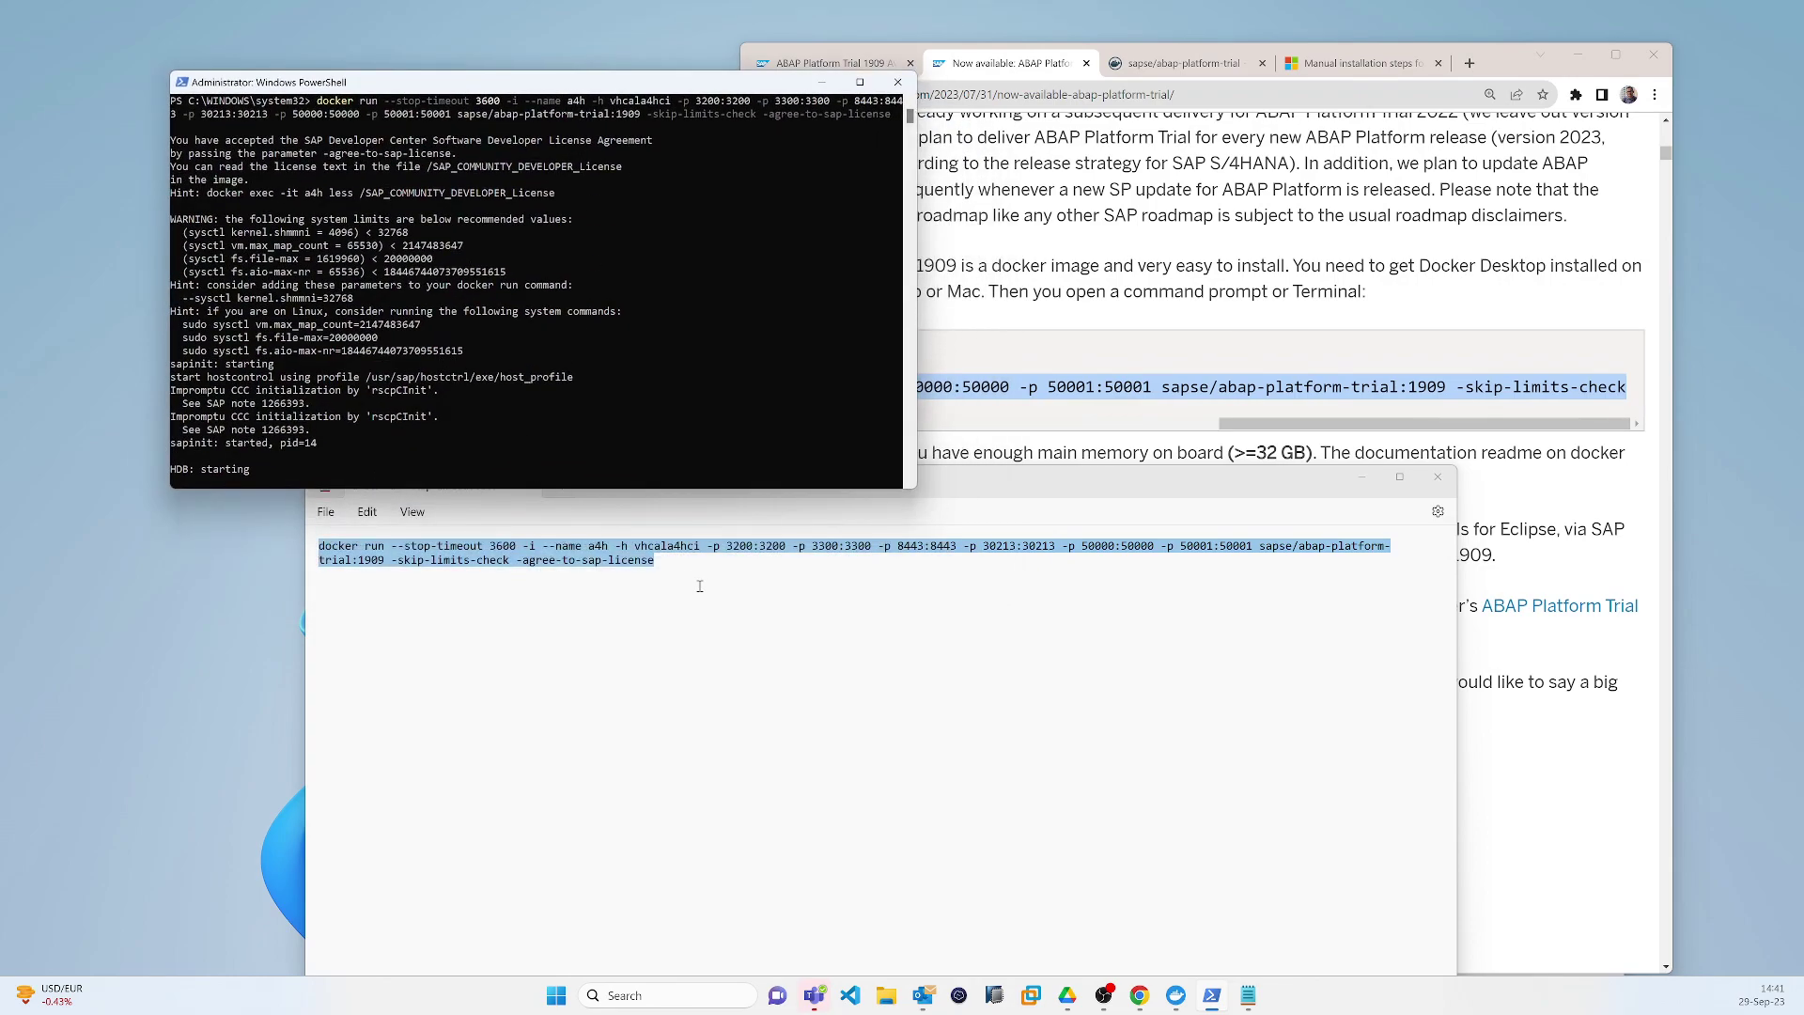
# Step: Highlight the -agree-to-sap-license option in Notepad's docker run command for review, and move the Notepad window higher
pyautogui.click(573, 575)
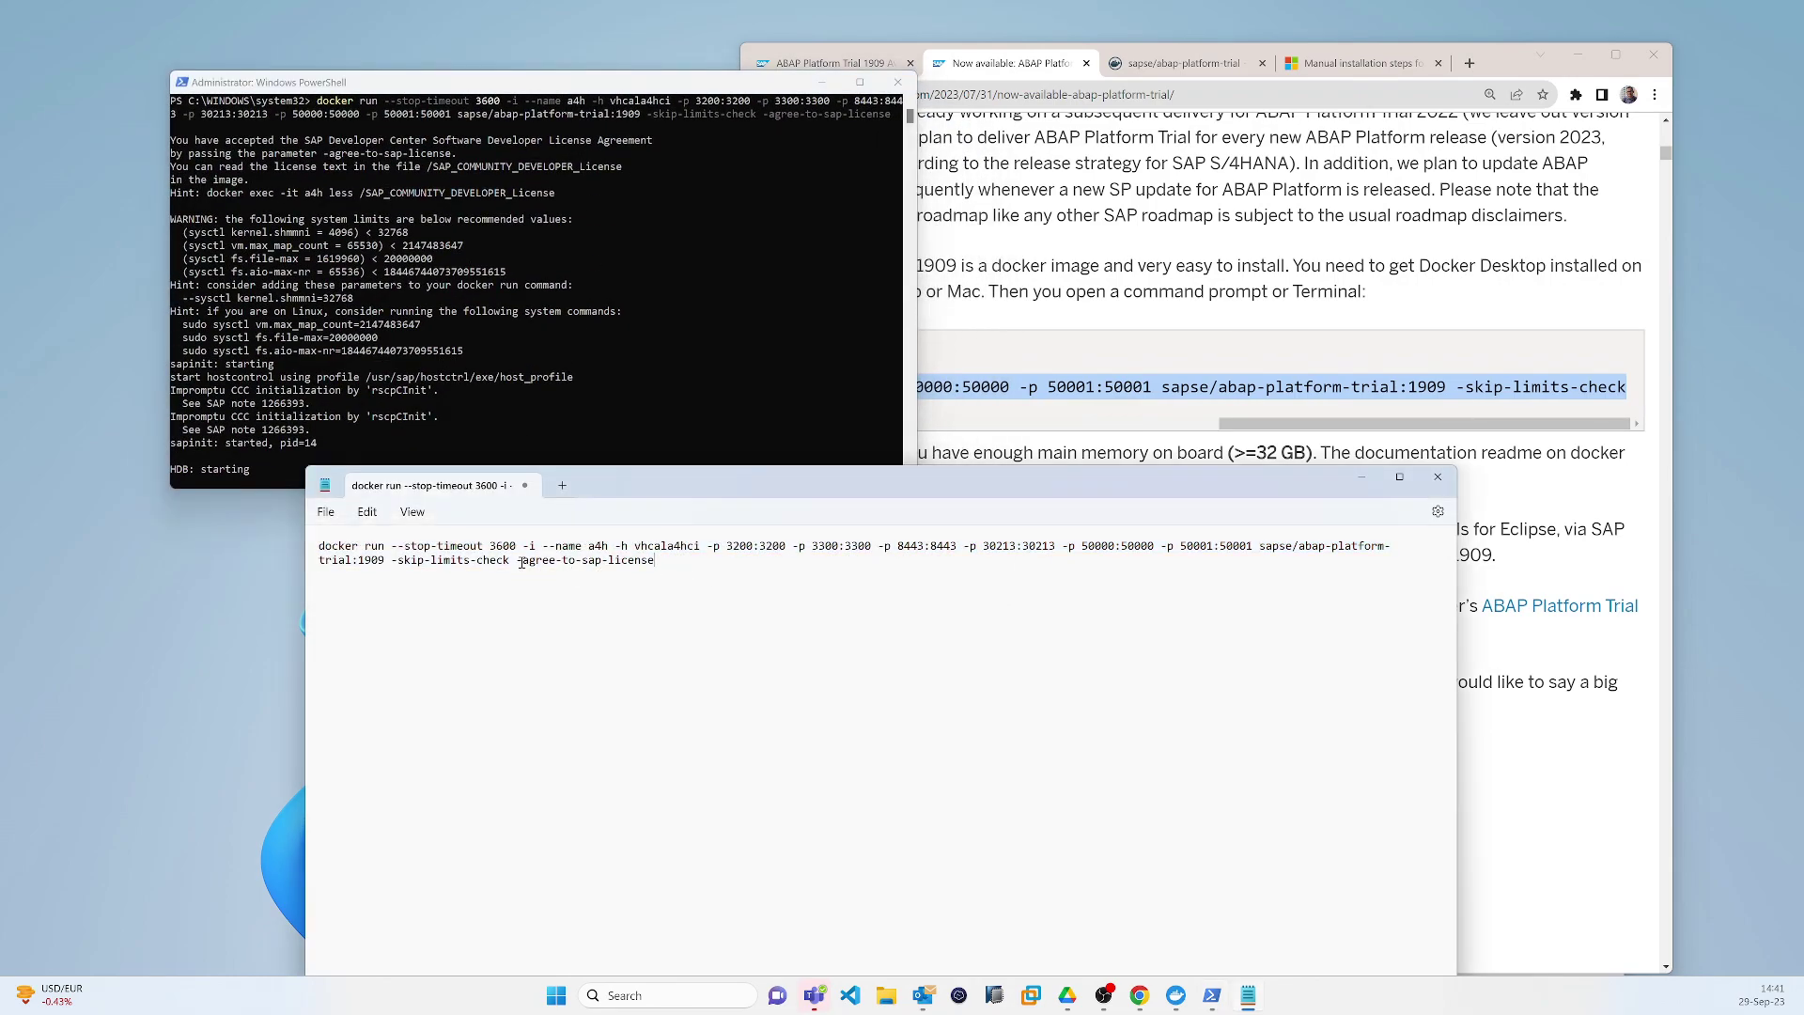
pyautogui.moveTo(516, 560); pyautogui.dragTo(669, 560)
pyautogui.click(675, 588)
pyautogui.moveTo(666, 484); pyautogui.dragTo(744, 202)
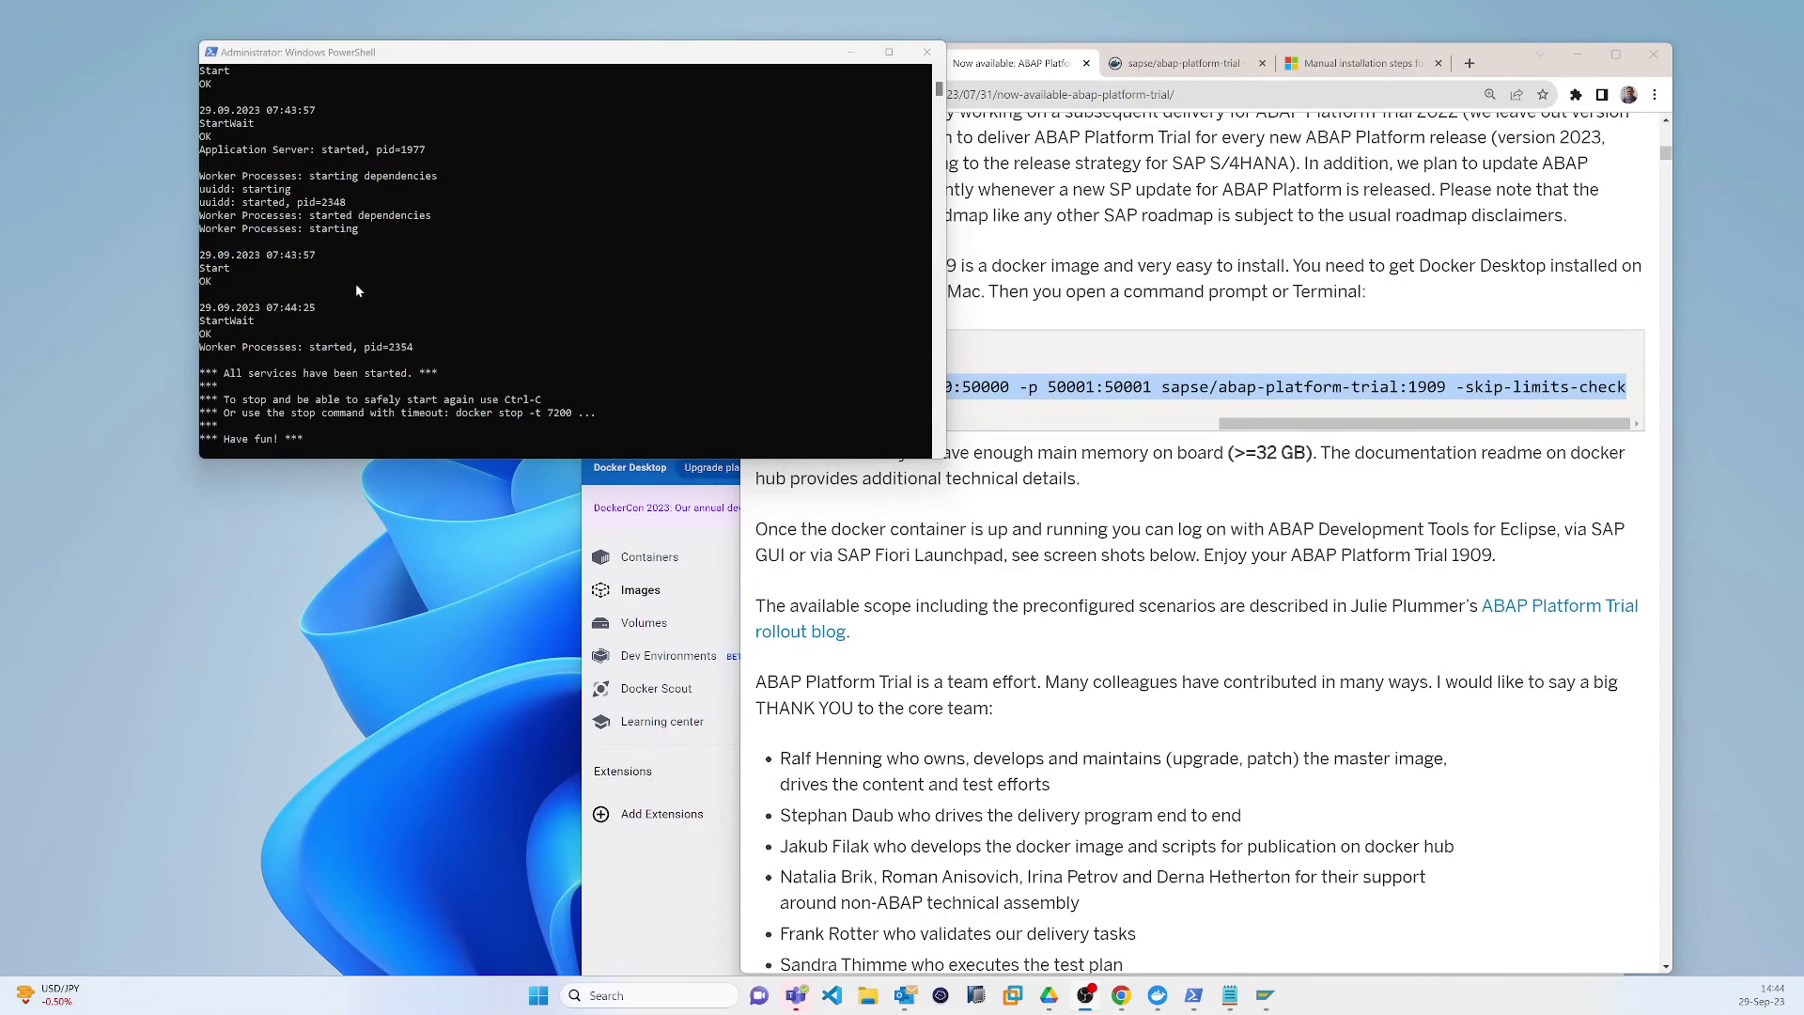
# Step: Review the container's startup log in PowerShell from the final service messages back to the system limit warnings
pyautogui.scroll(3, 377, 343)
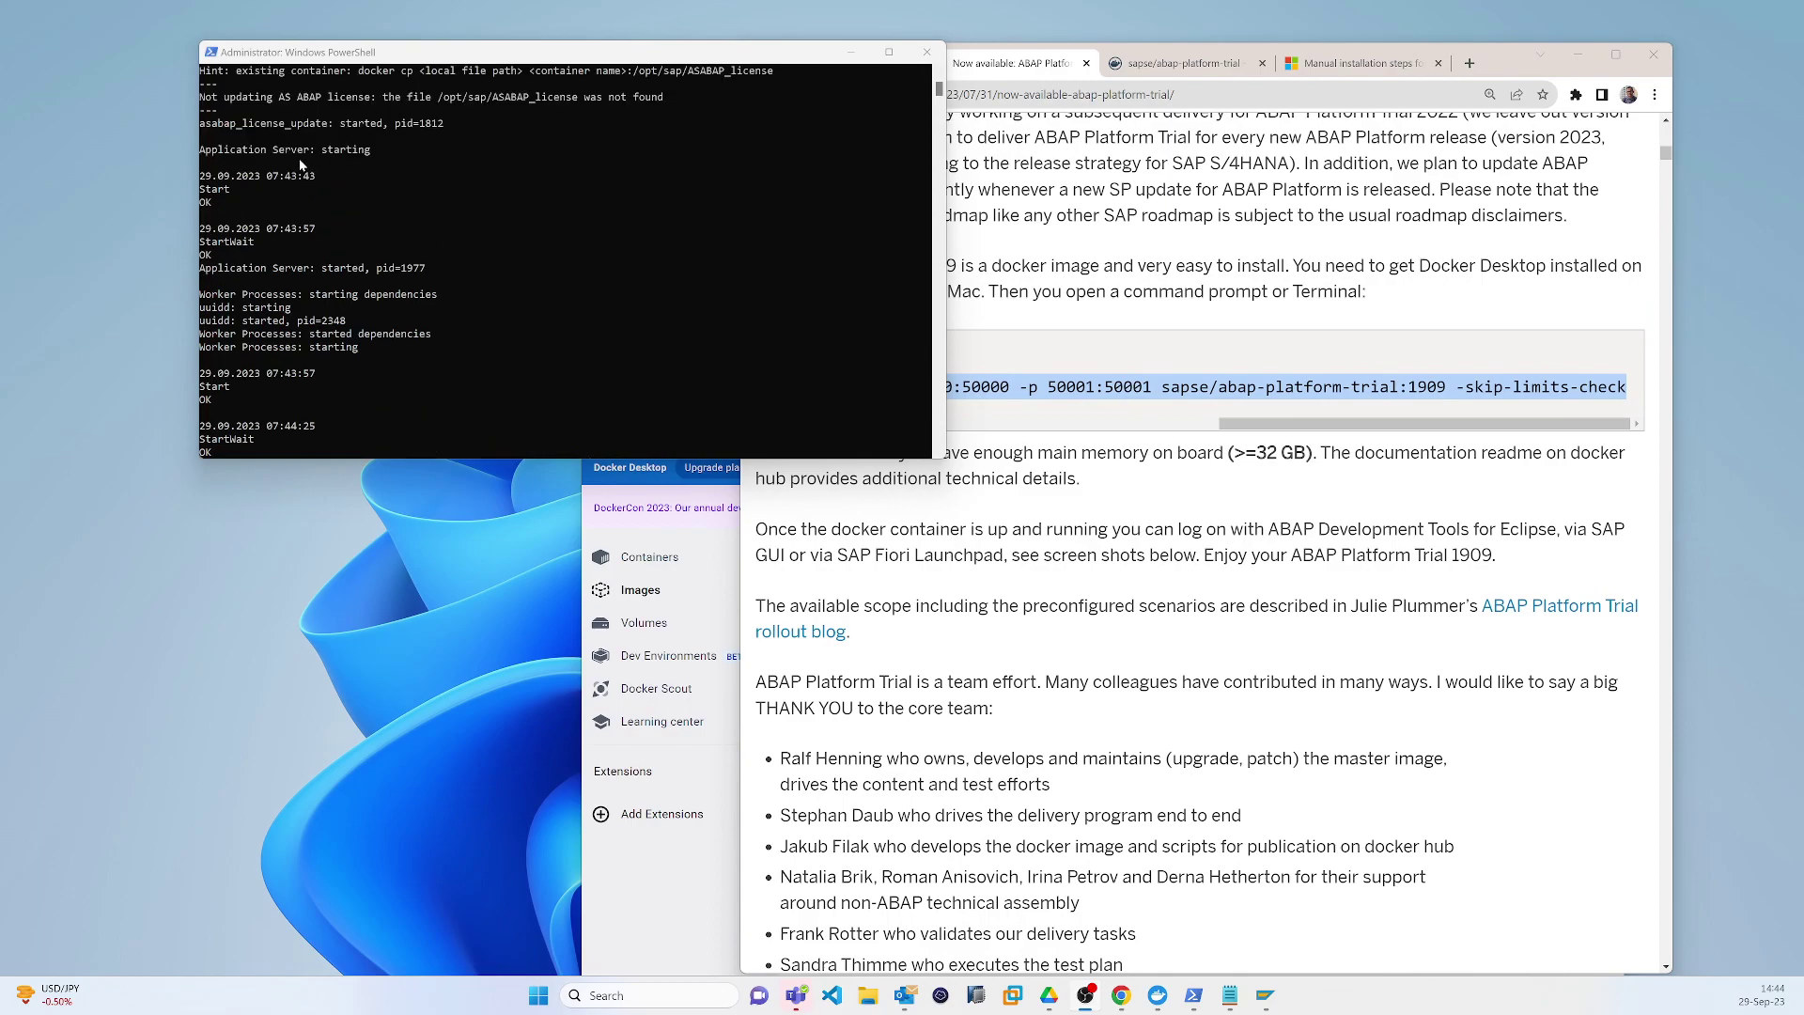
pyautogui.scroll(2, 352, 211)
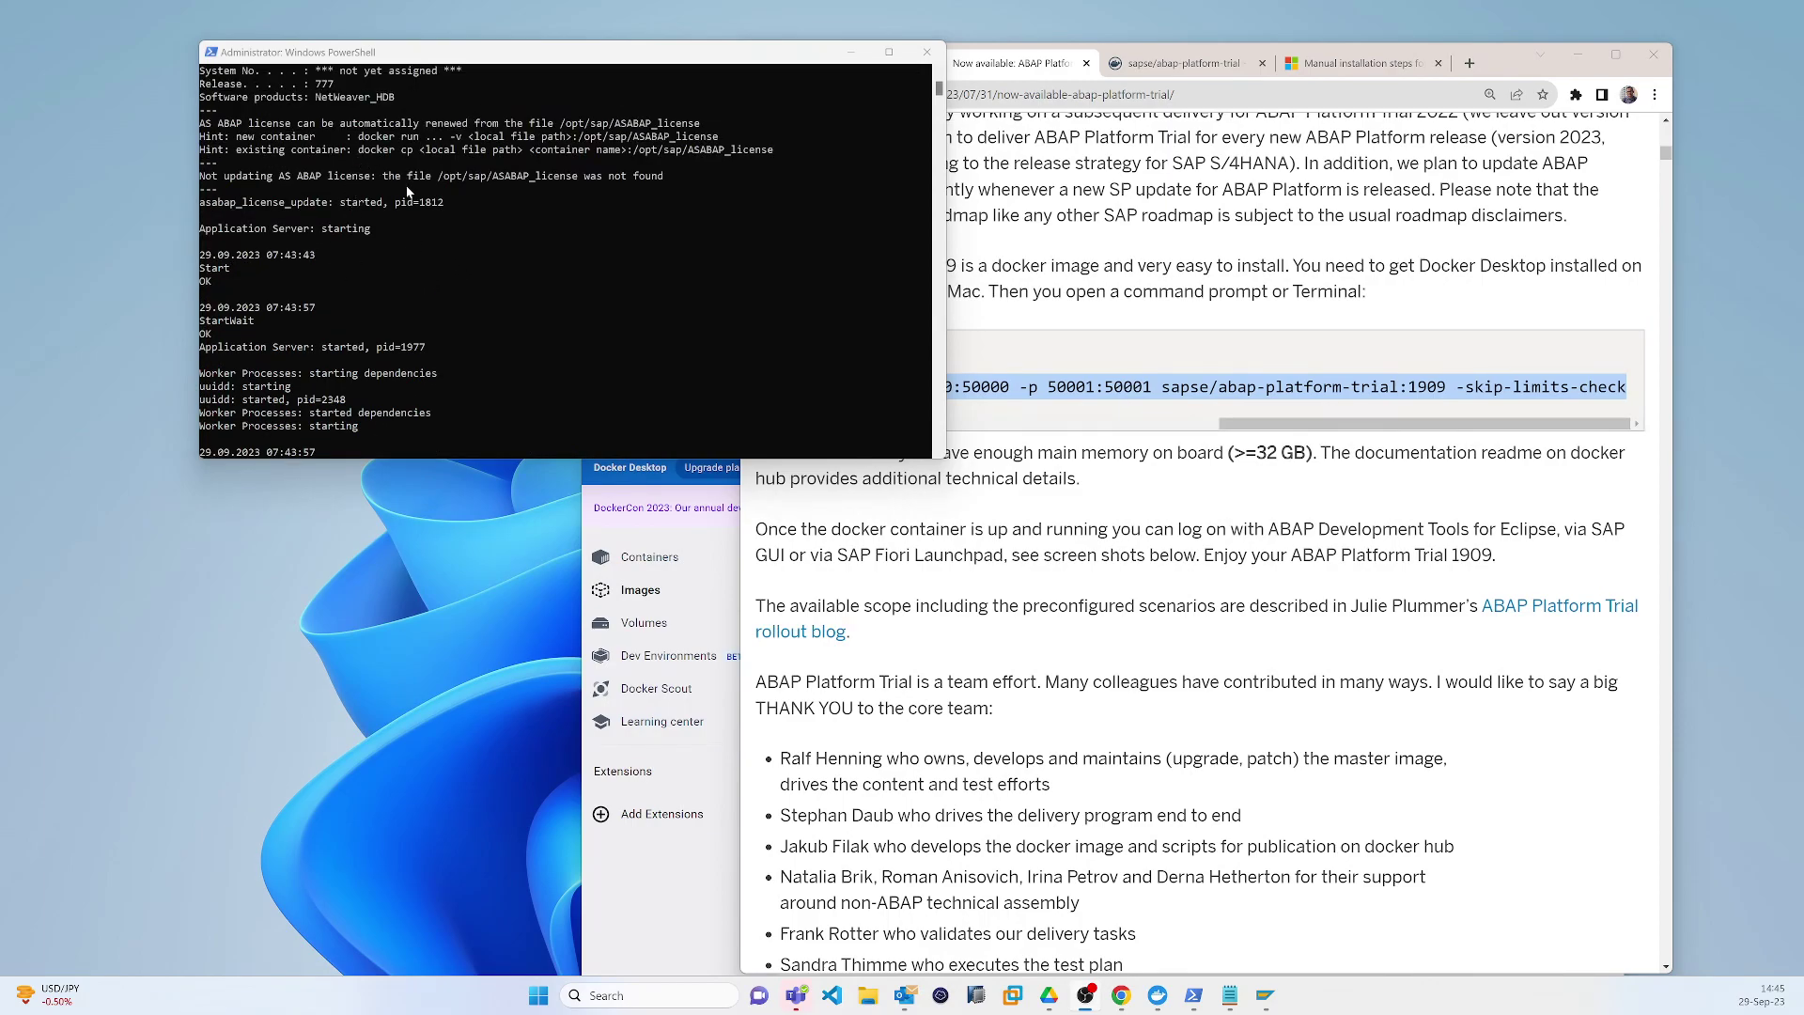
pyautogui.scroll(3, 408, 191)
pyautogui.scroll(6, 375, 161)
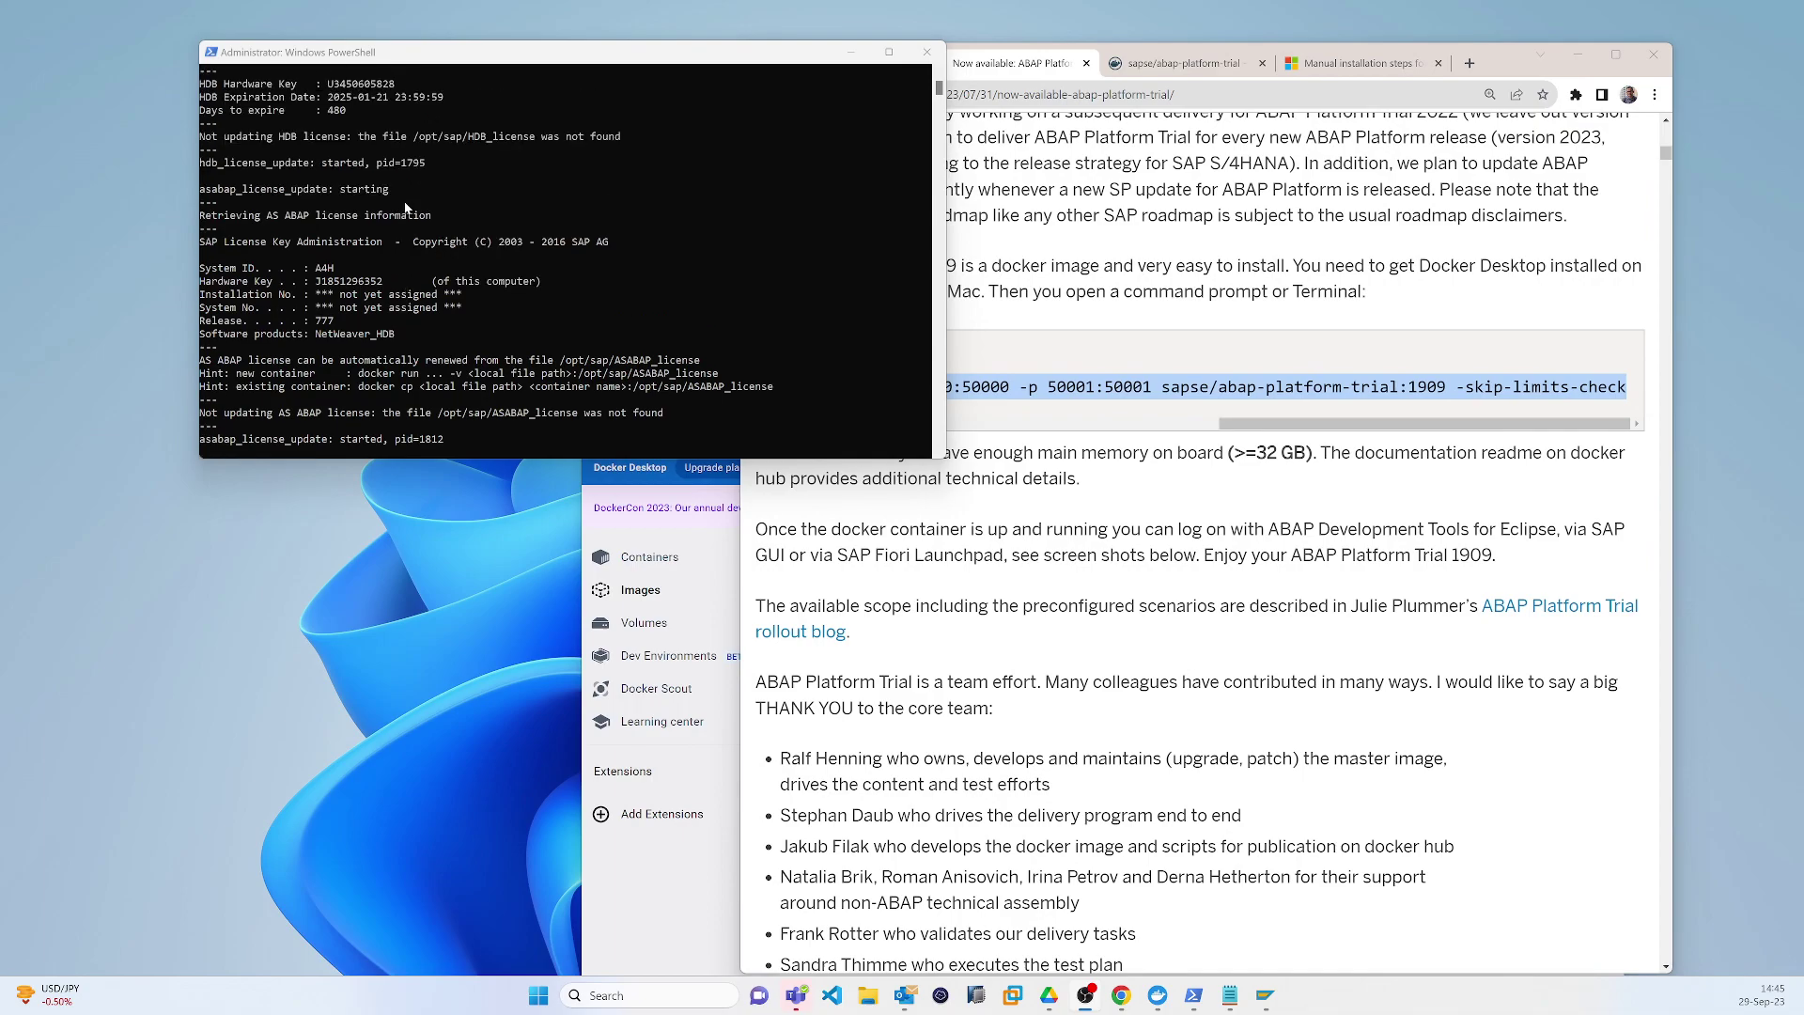
pyautogui.scroll(2, 419, 220)
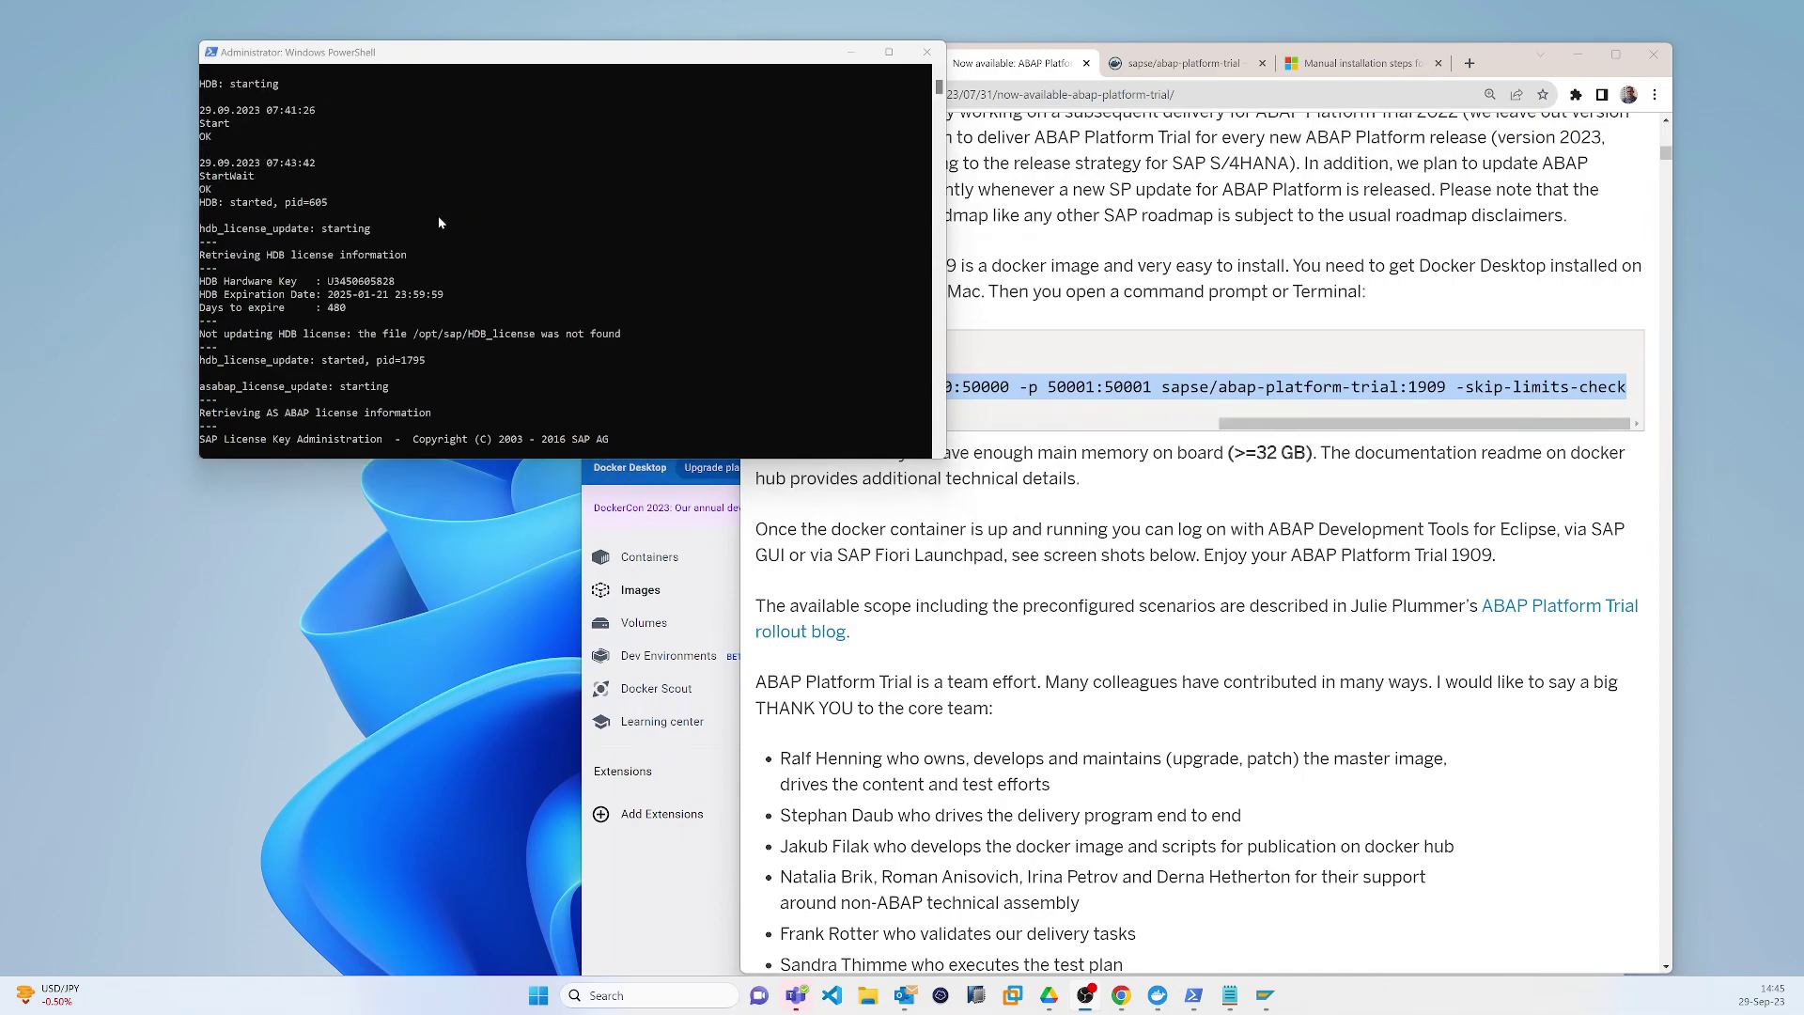
pyautogui.scroll(4, 440, 222)
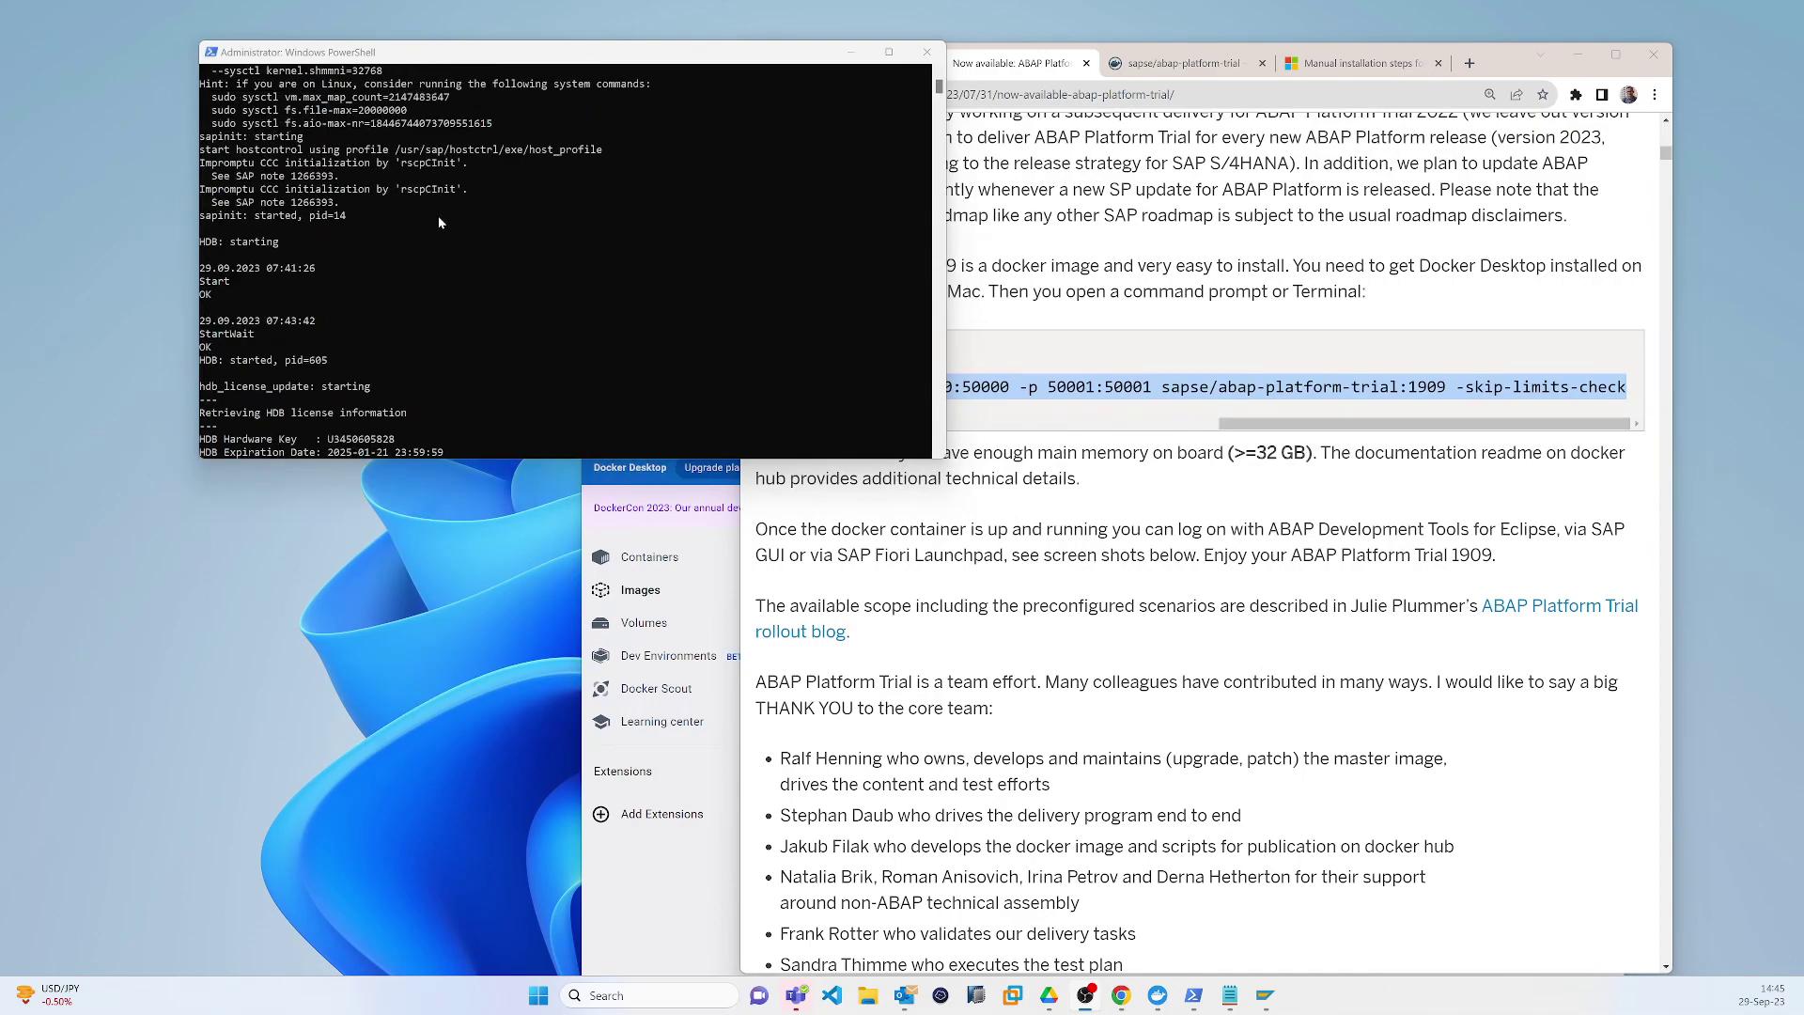
pyautogui.moveTo(444, 212); pyautogui.dragTo(226, 131)
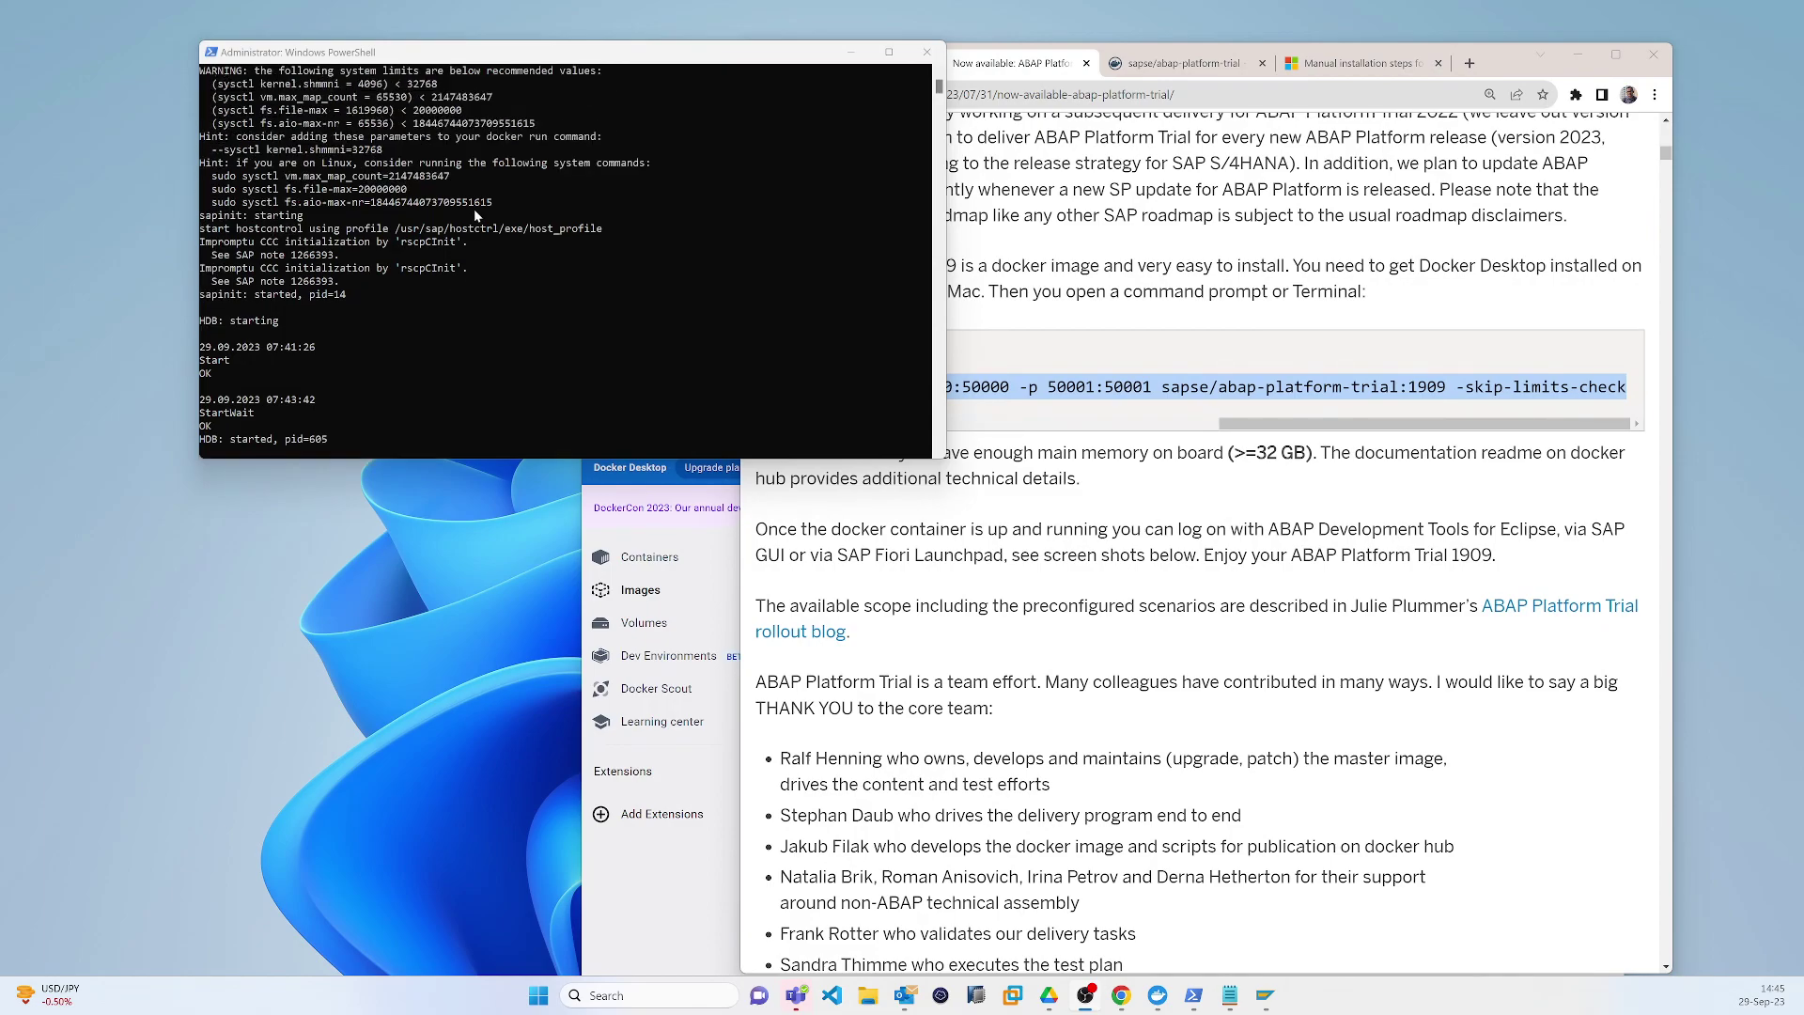
# Step: Read the container's startup log in PowerShell from the HDB start through the license sections to the final service messages
pyautogui.click(432, 277)
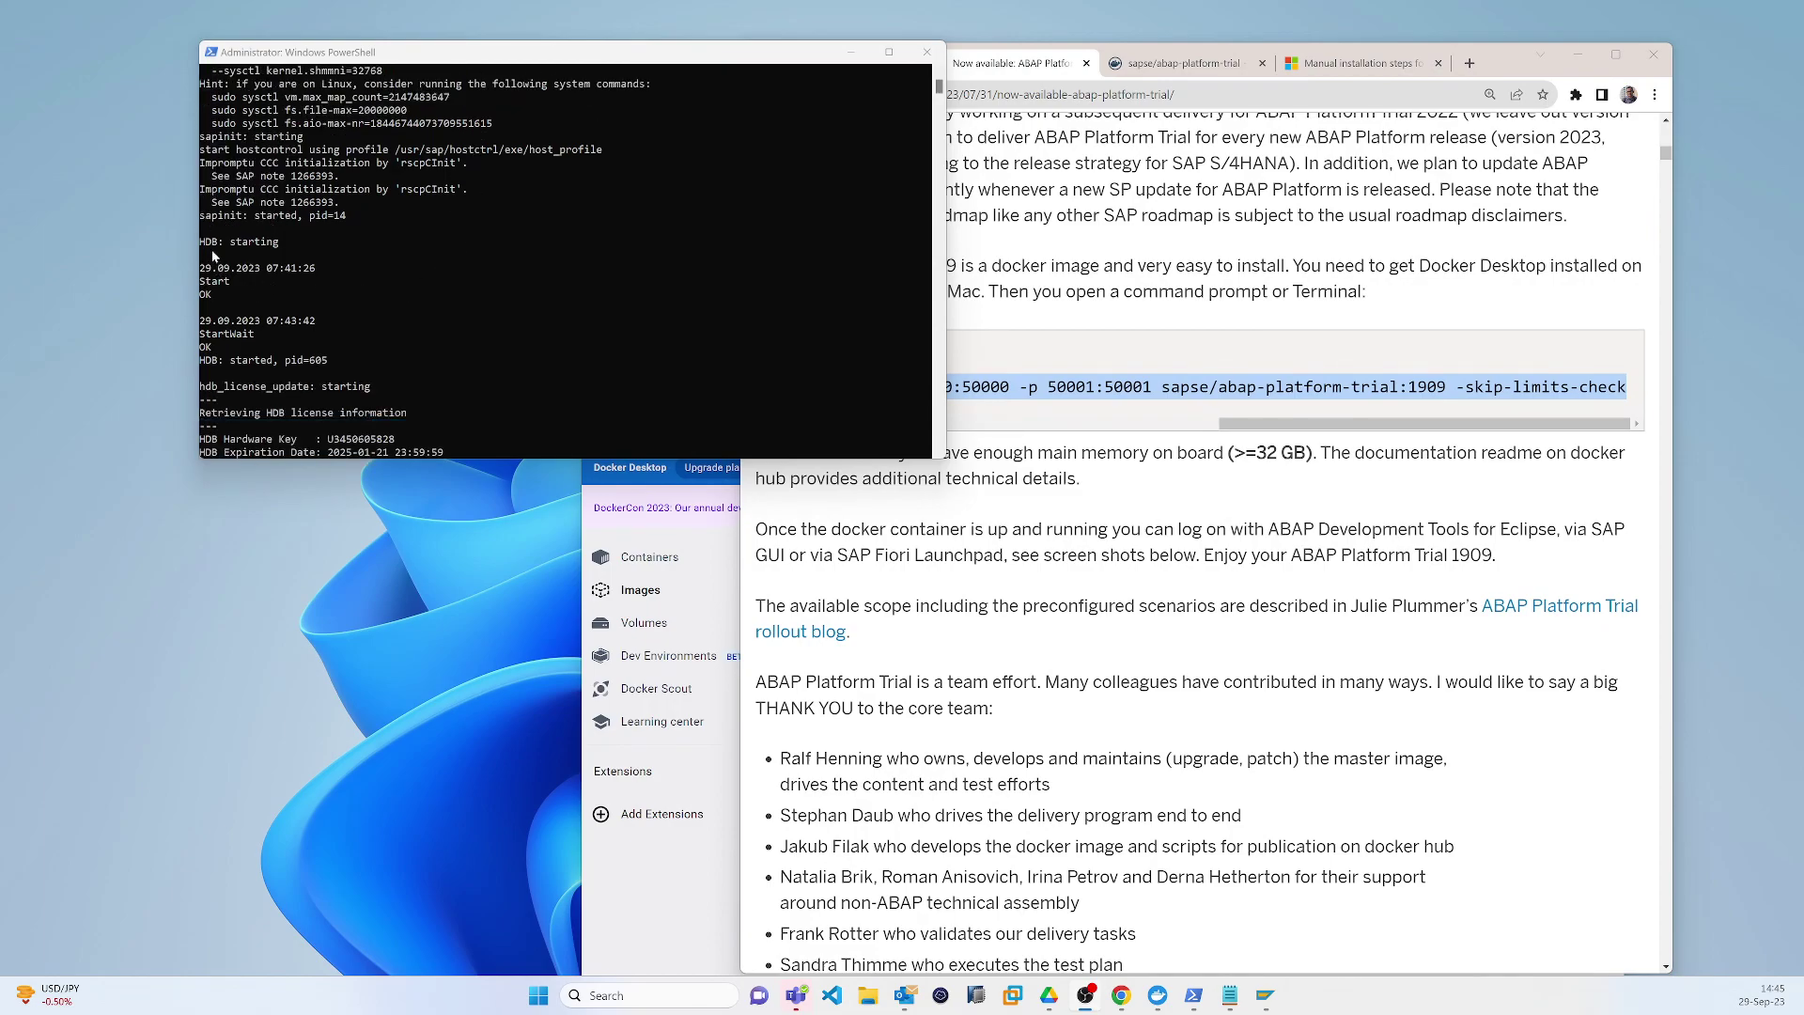
pyautogui.scroll(-1, 357, 298)
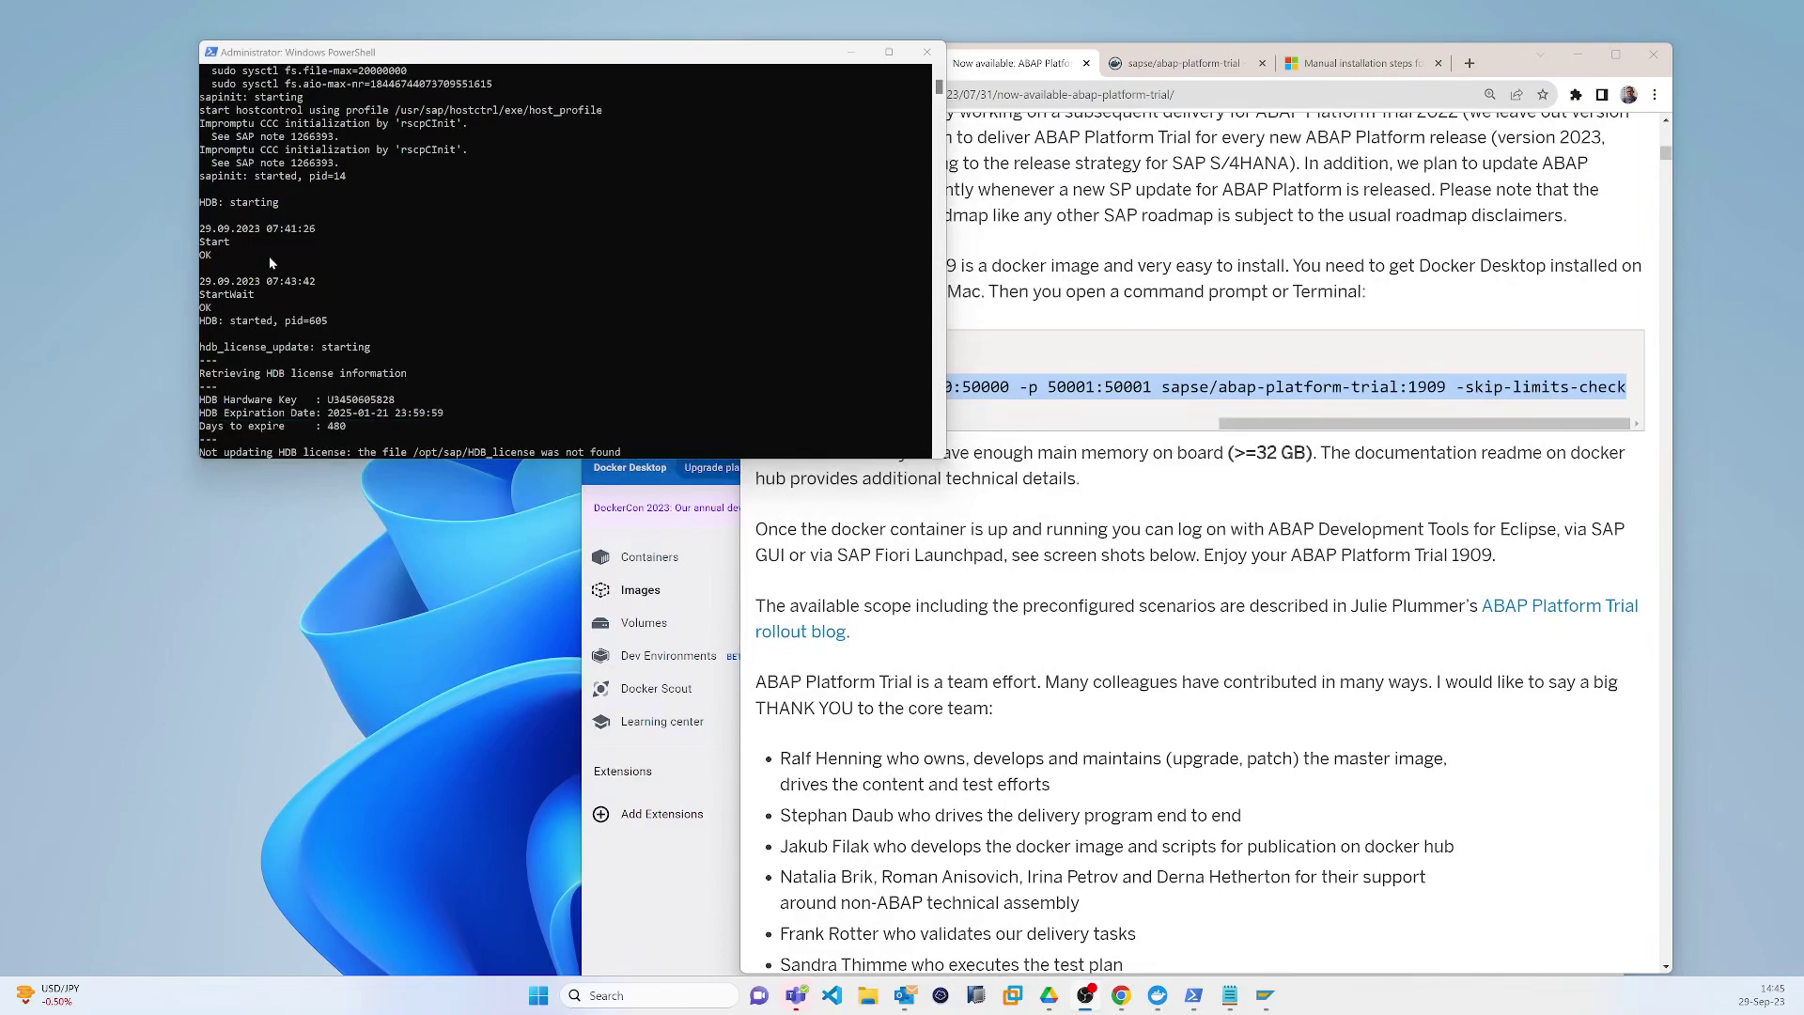
pyautogui.scroll(-2, 310, 315)
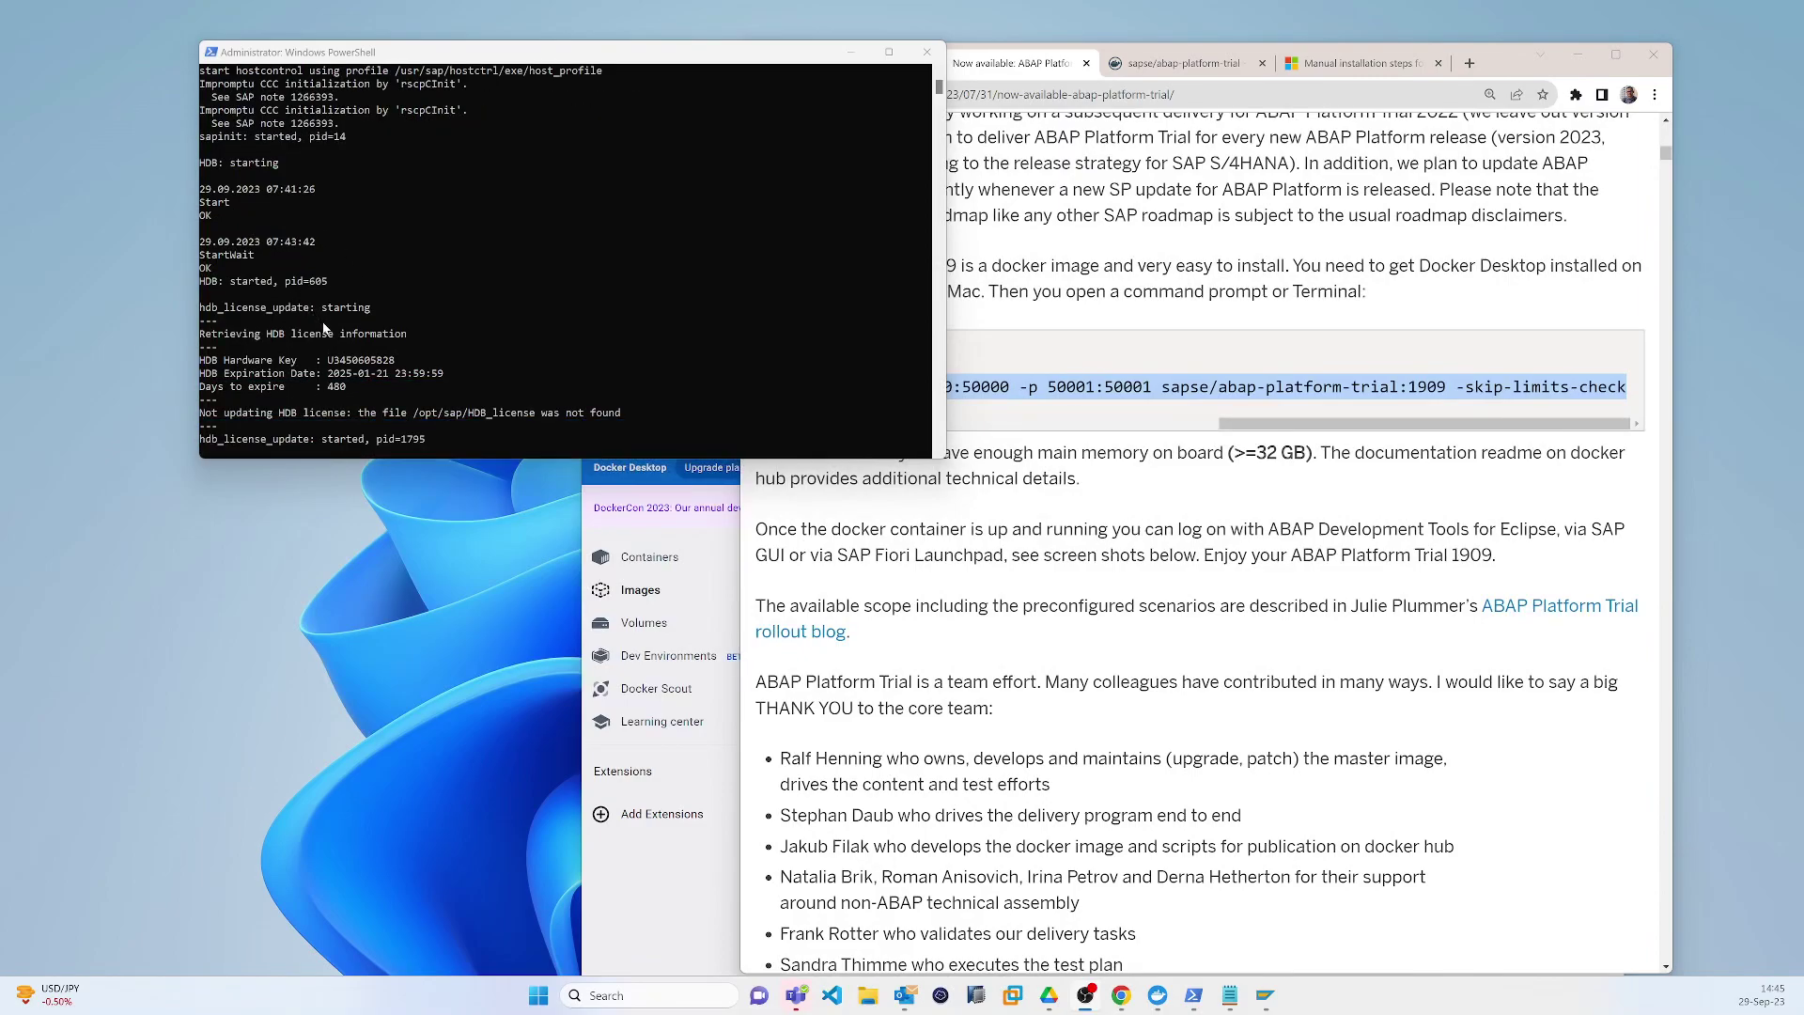
pyautogui.scroll(-2, 400, 335)
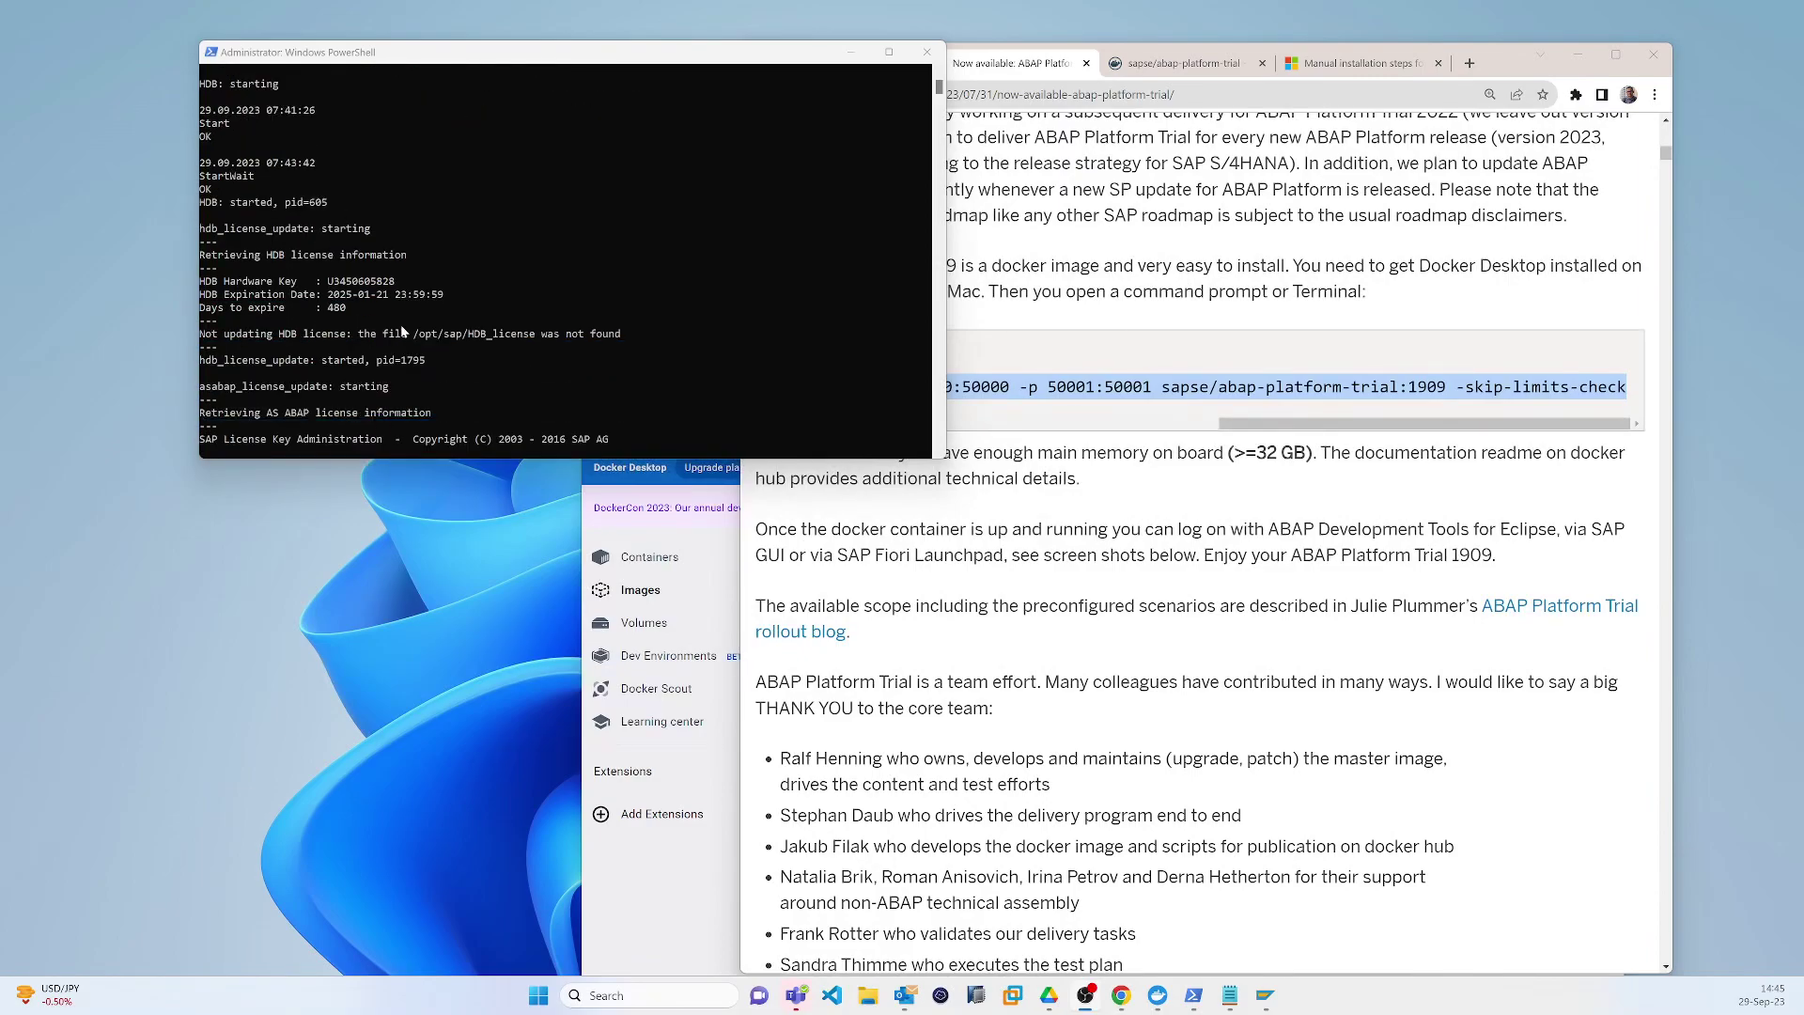
pyautogui.scroll(-1, 460, 319)
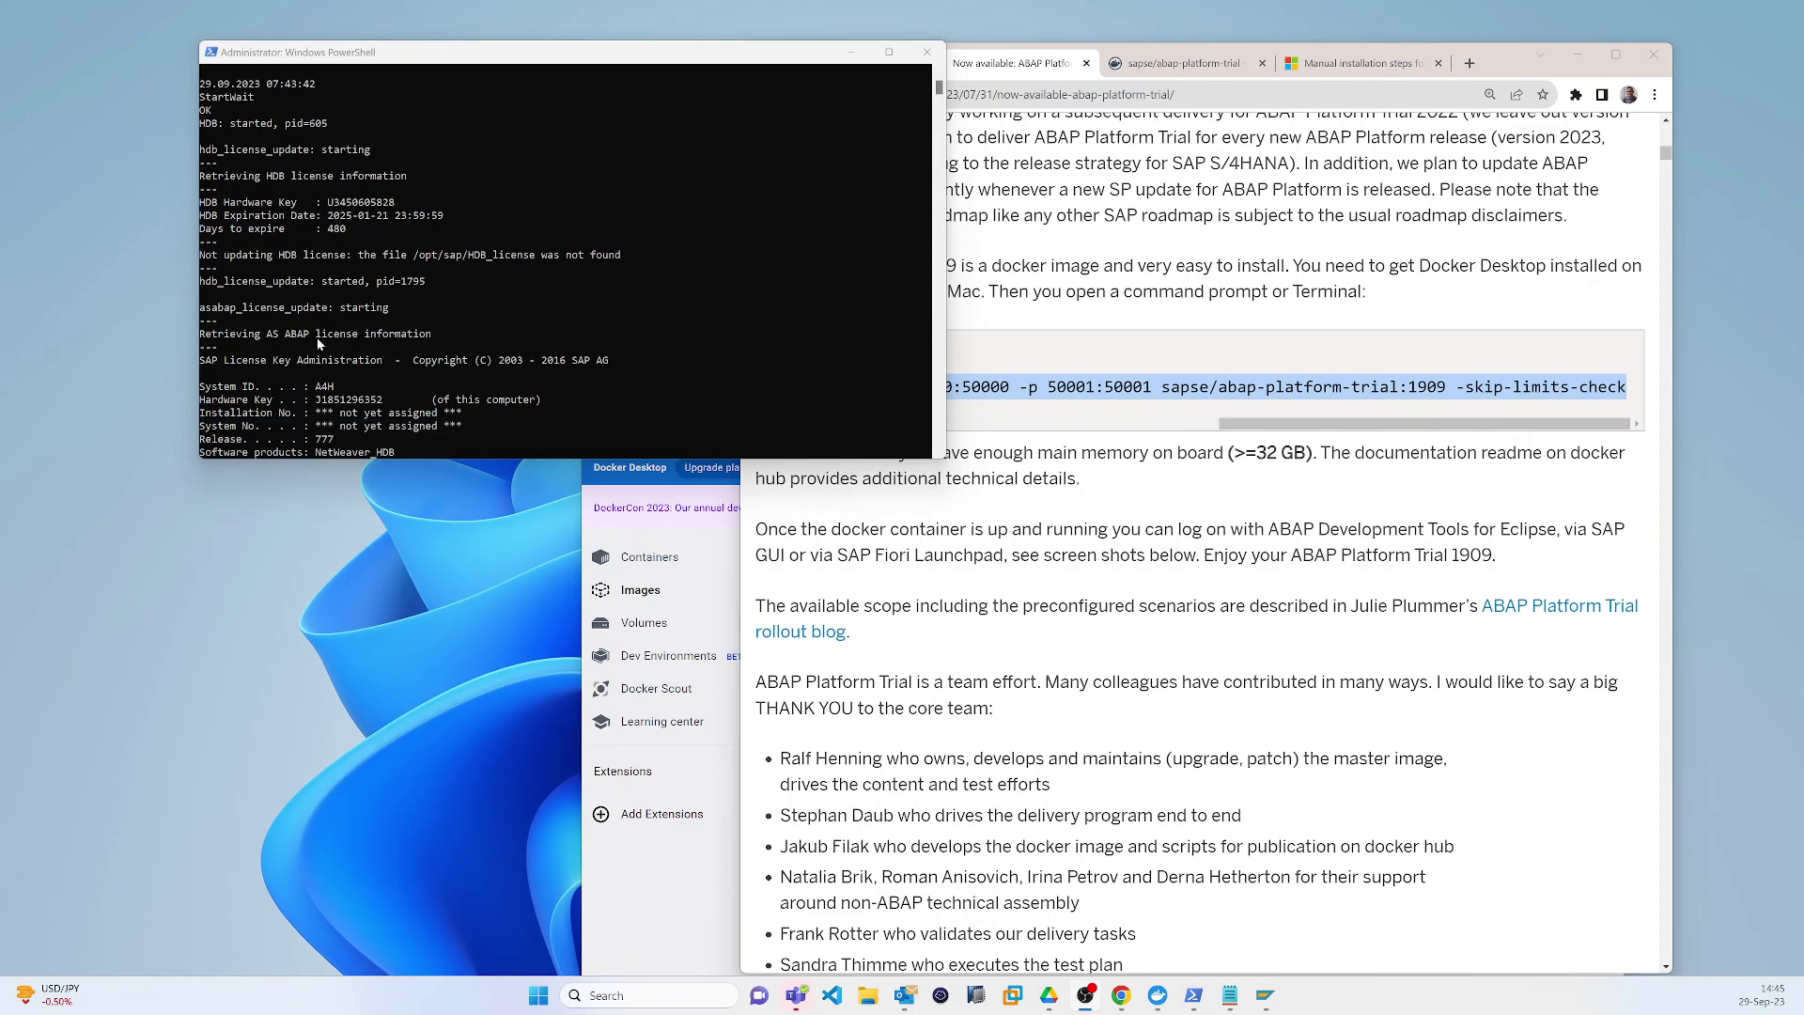
pyautogui.scroll(-1, 331, 340)
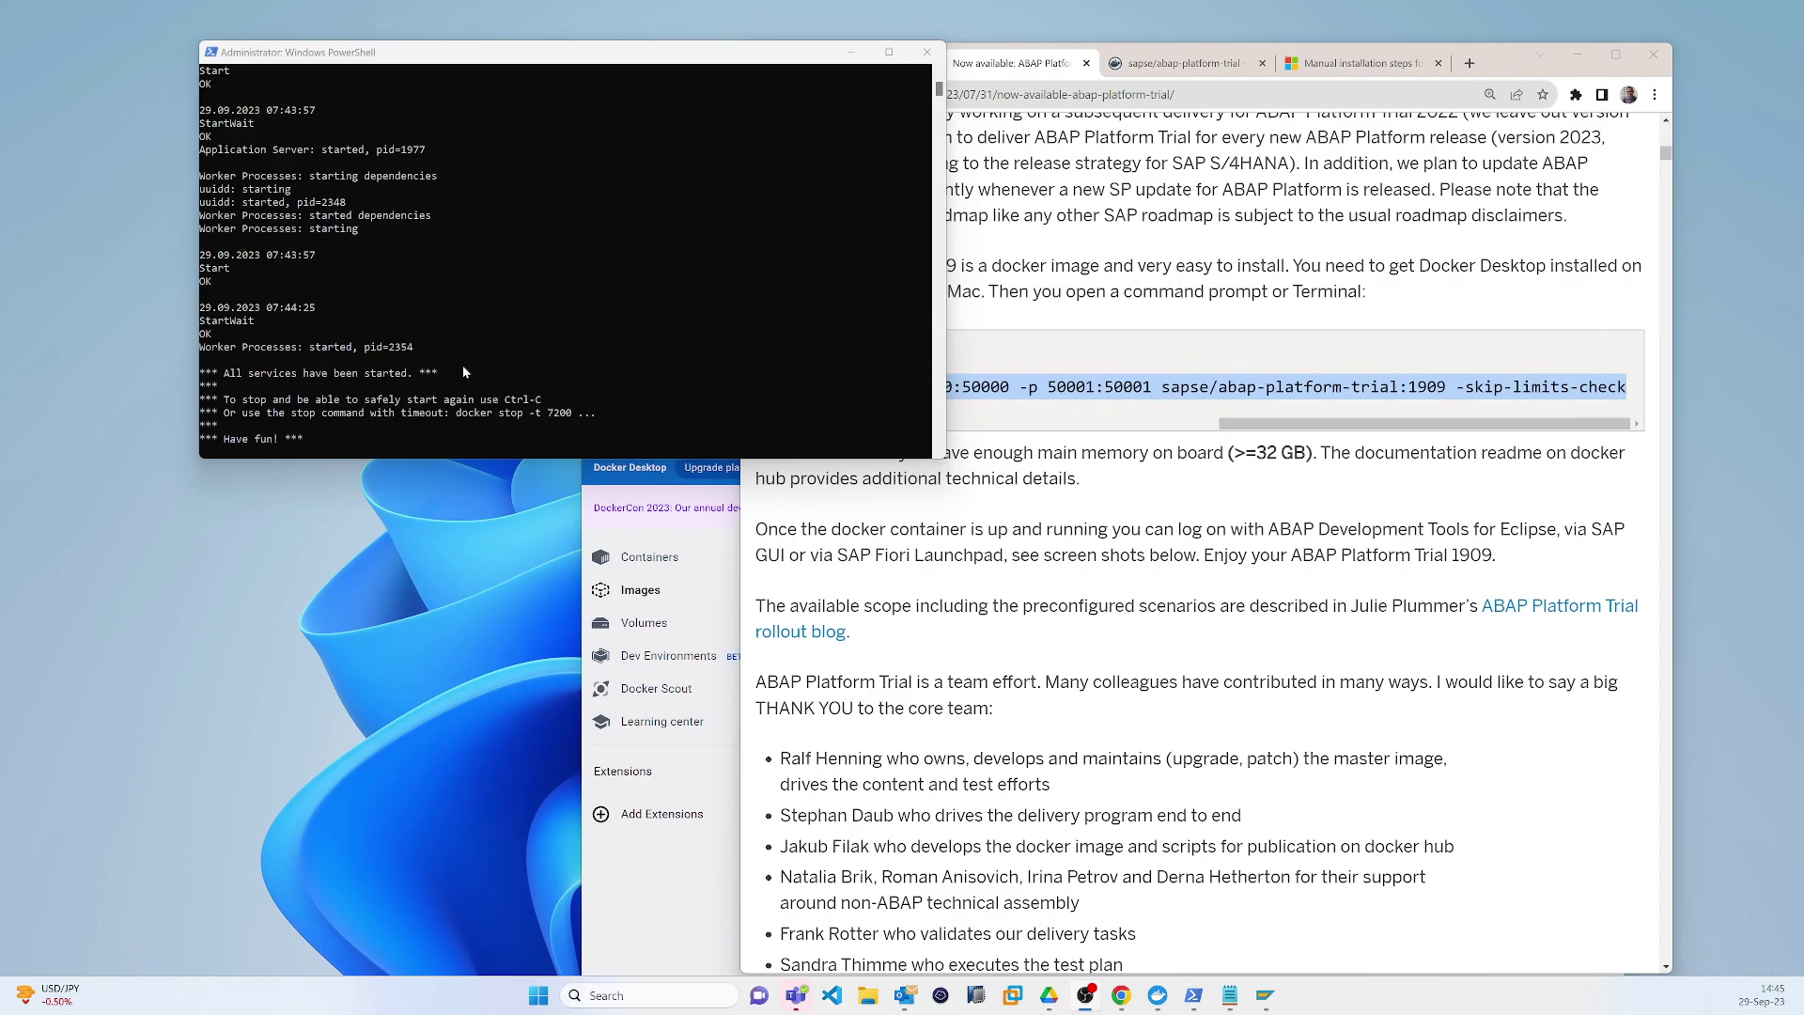
# Step: Switch to Docker Desktop and check the a4h container and the sapse/abap-platform-trial image in their overviews
pyautogui.moveTo(1269, 1007)
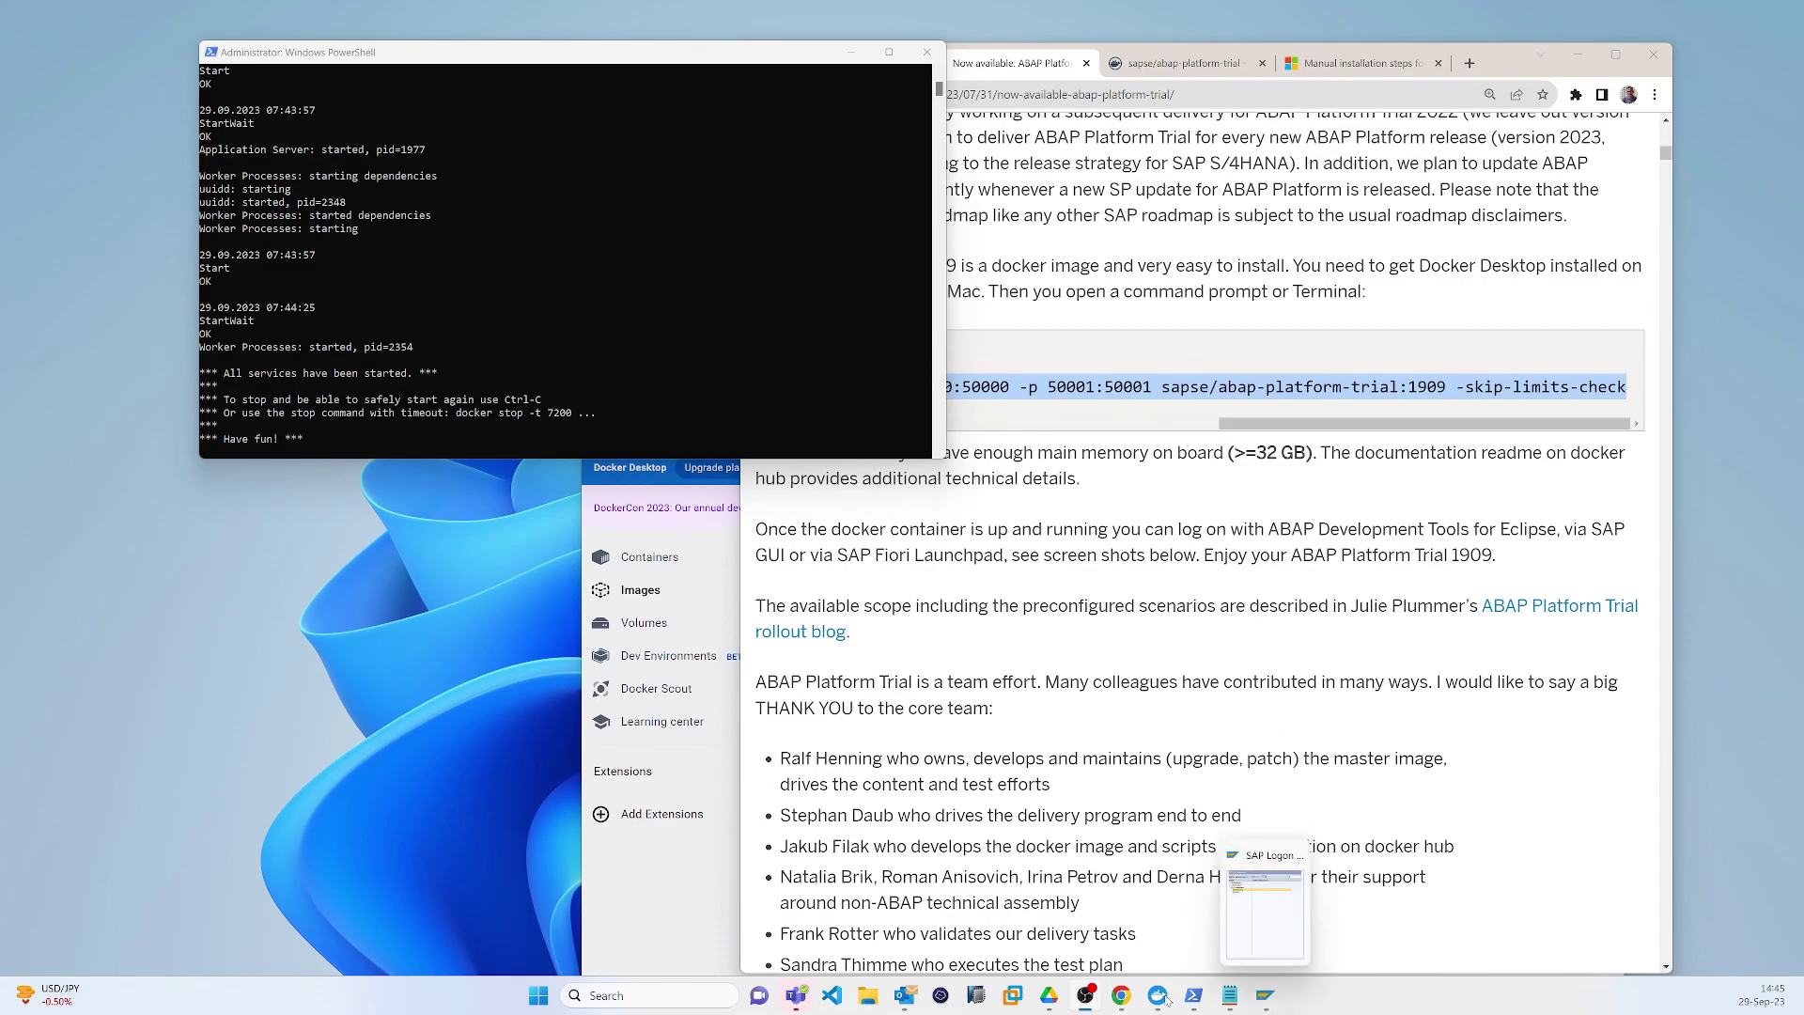
pyautogui.moveTo(1166, 998)
pyautogui.click(1148, 913)
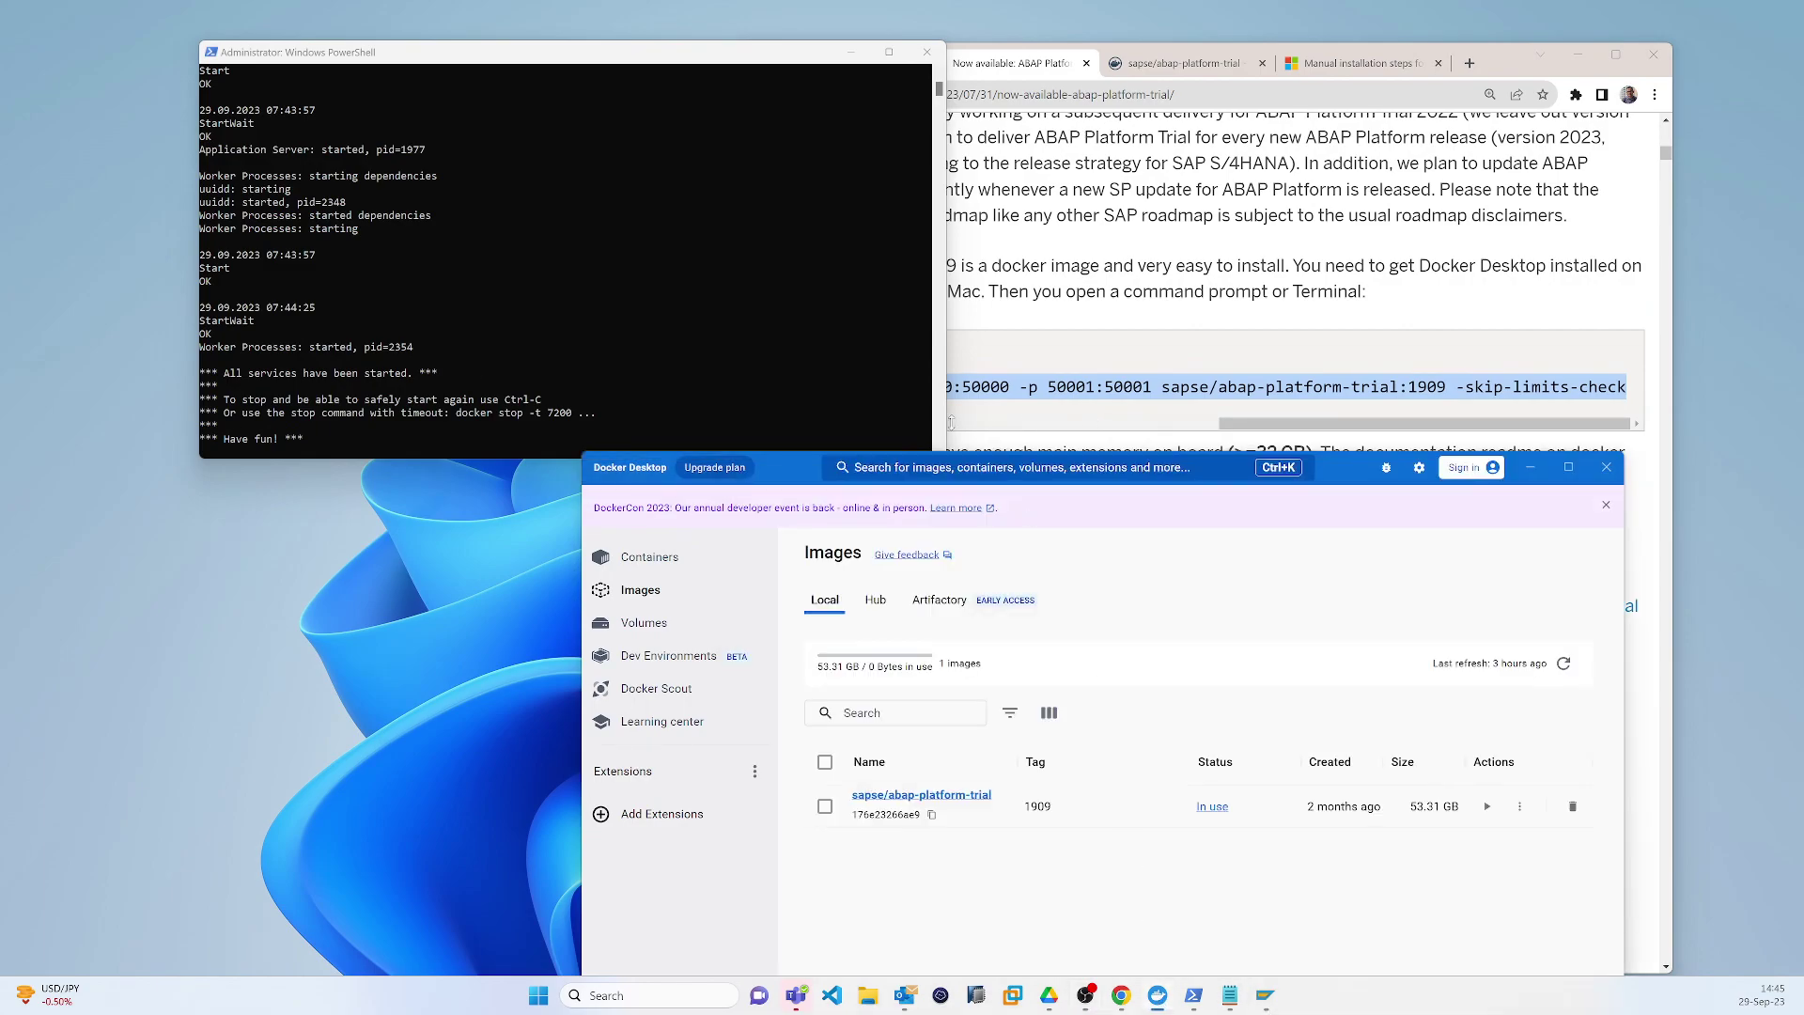
pyautogui.moveTo(789, 472); pyautogui.dragTo(686, 258)
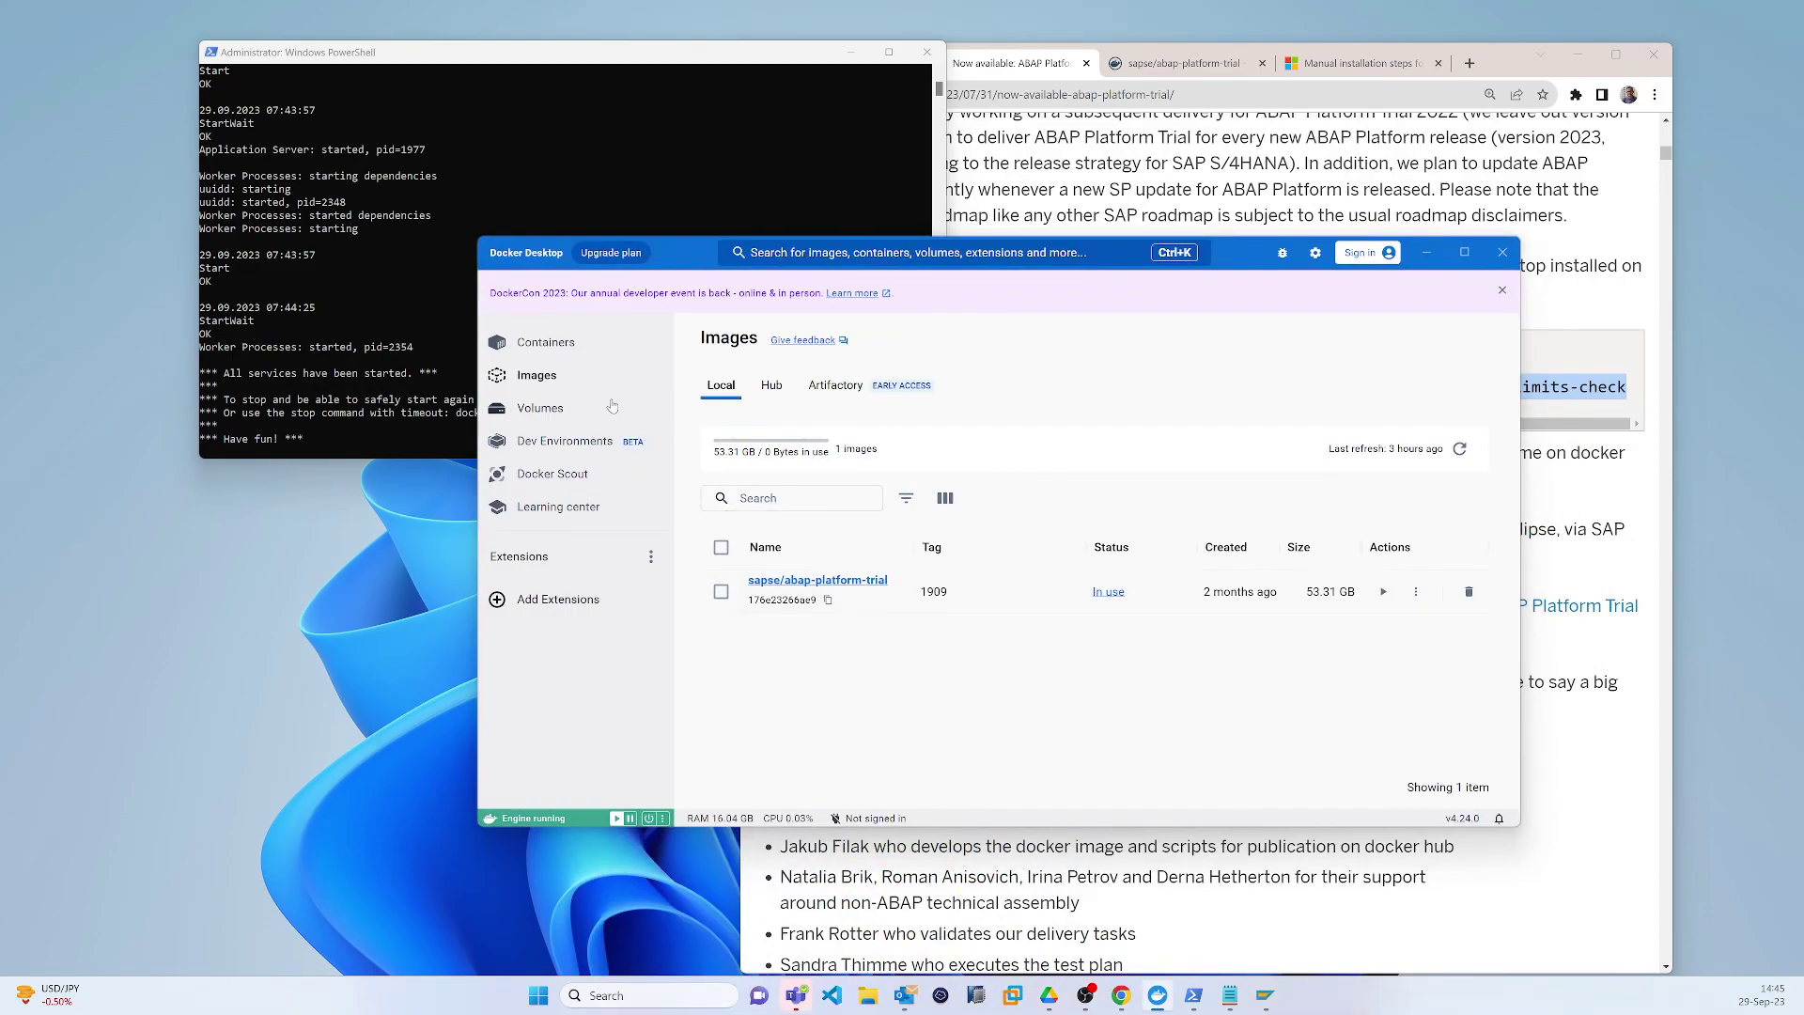
pyautogui.click(551, 343)
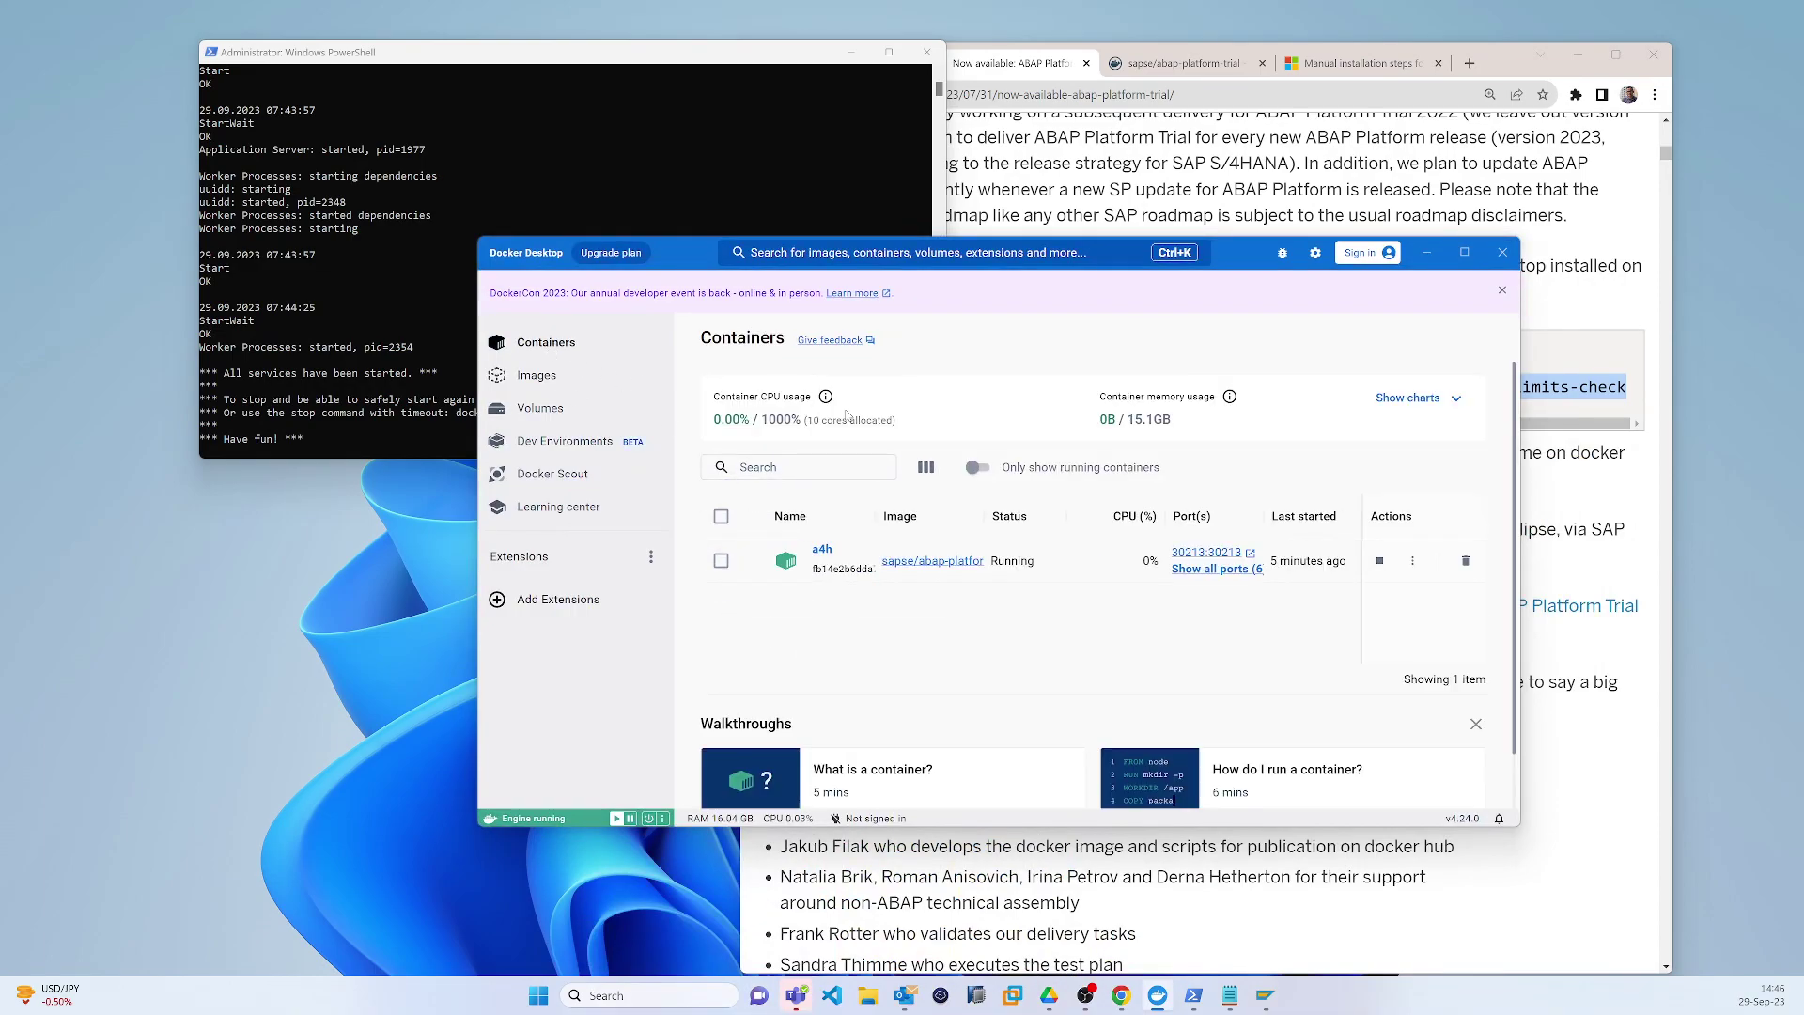
pyautogui.moveTo(703, 251); pyautogui.dragTo(737, 175)
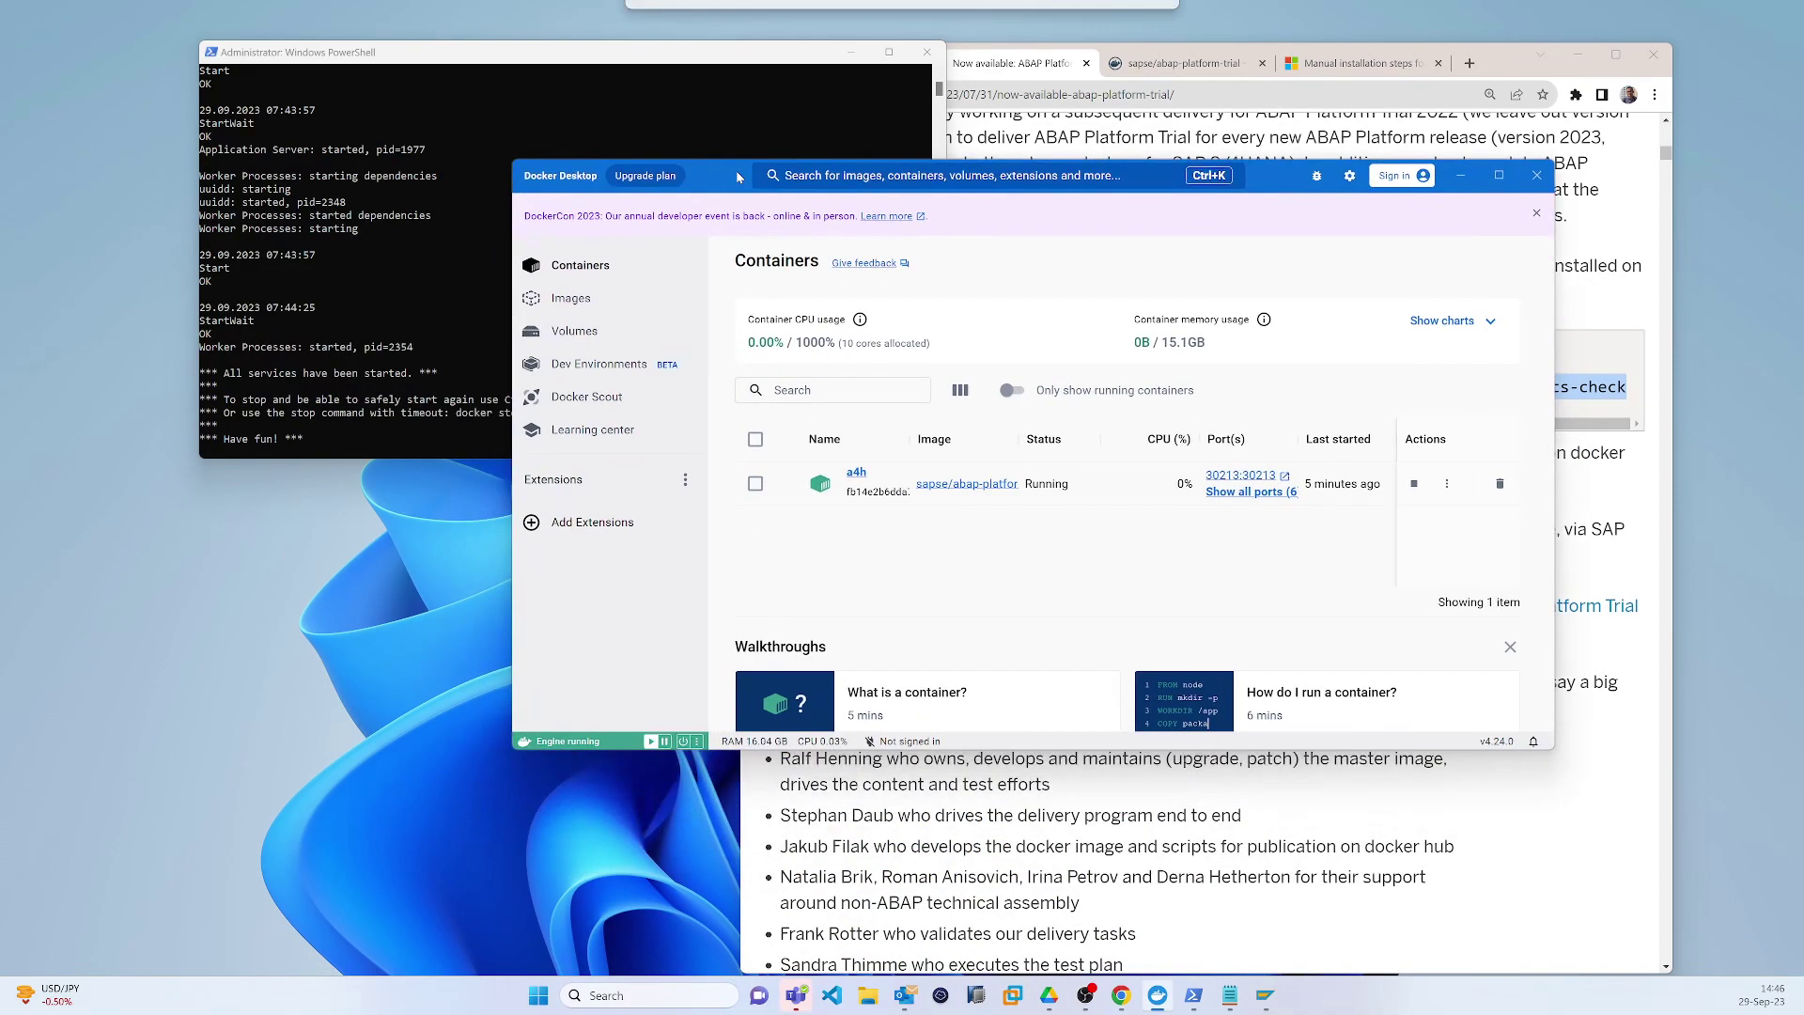
pyautogui.click(575, 298)
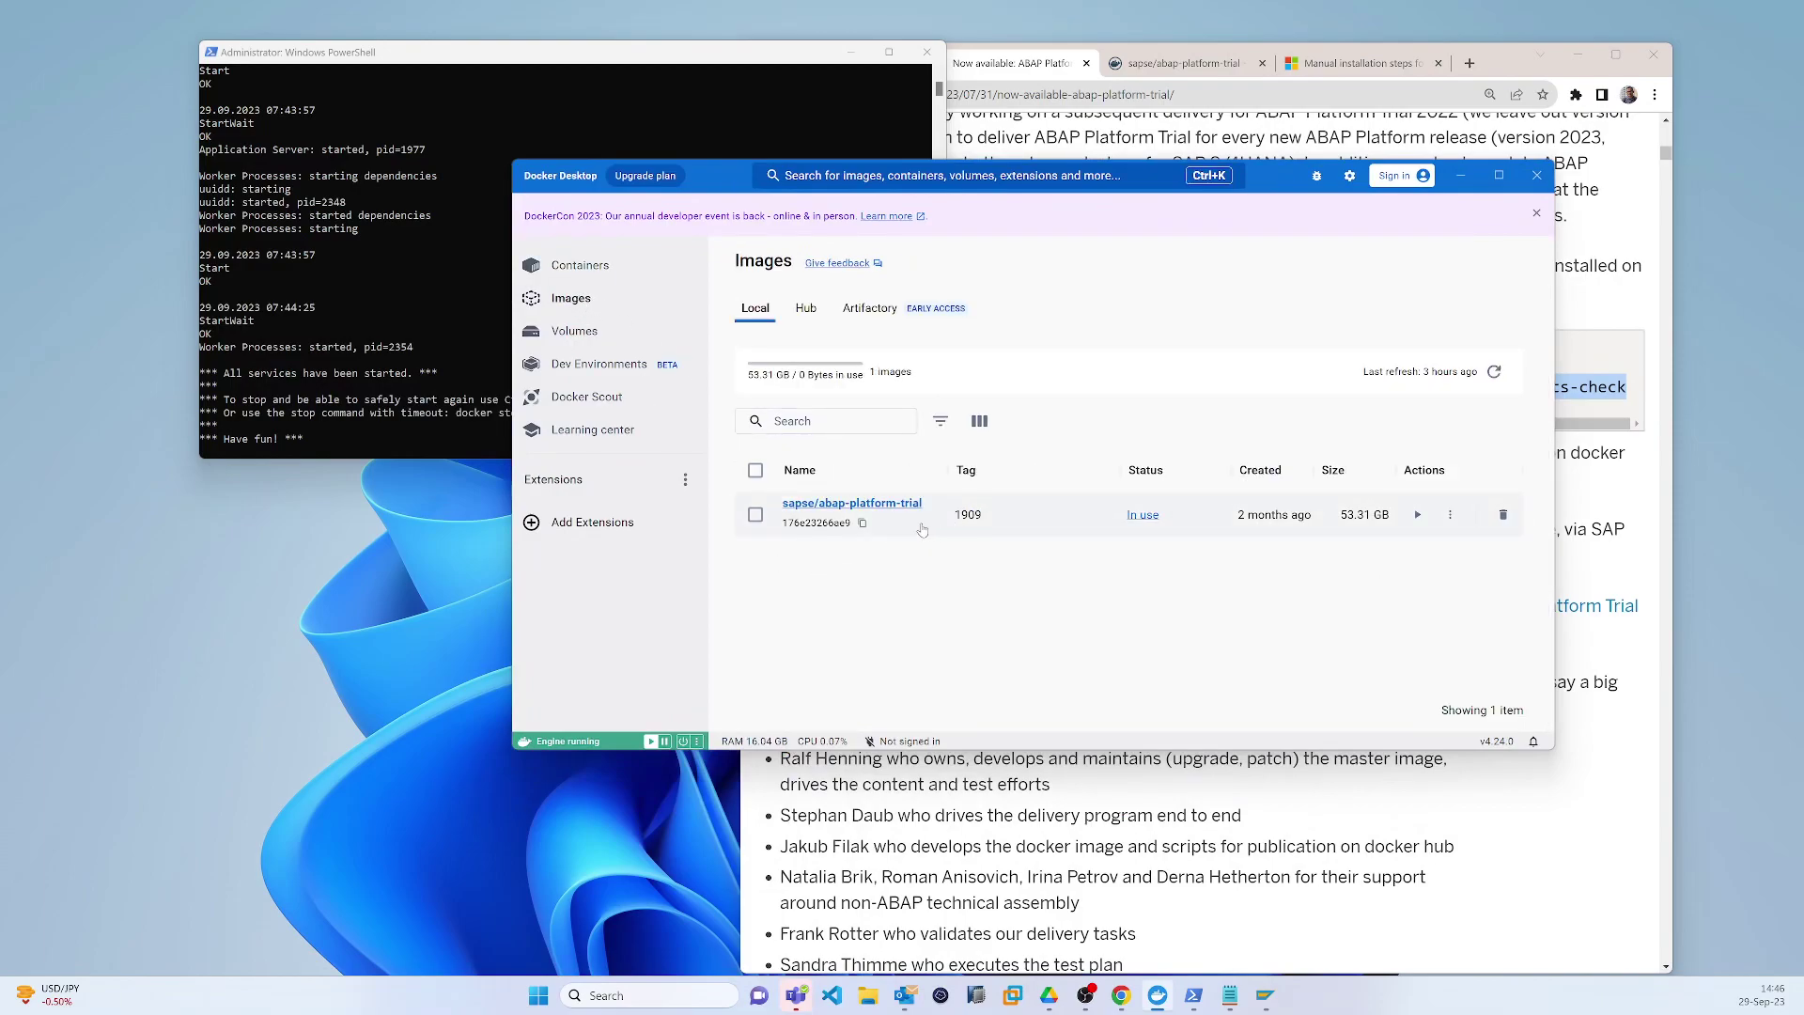
pyautogui.click(584, 268)
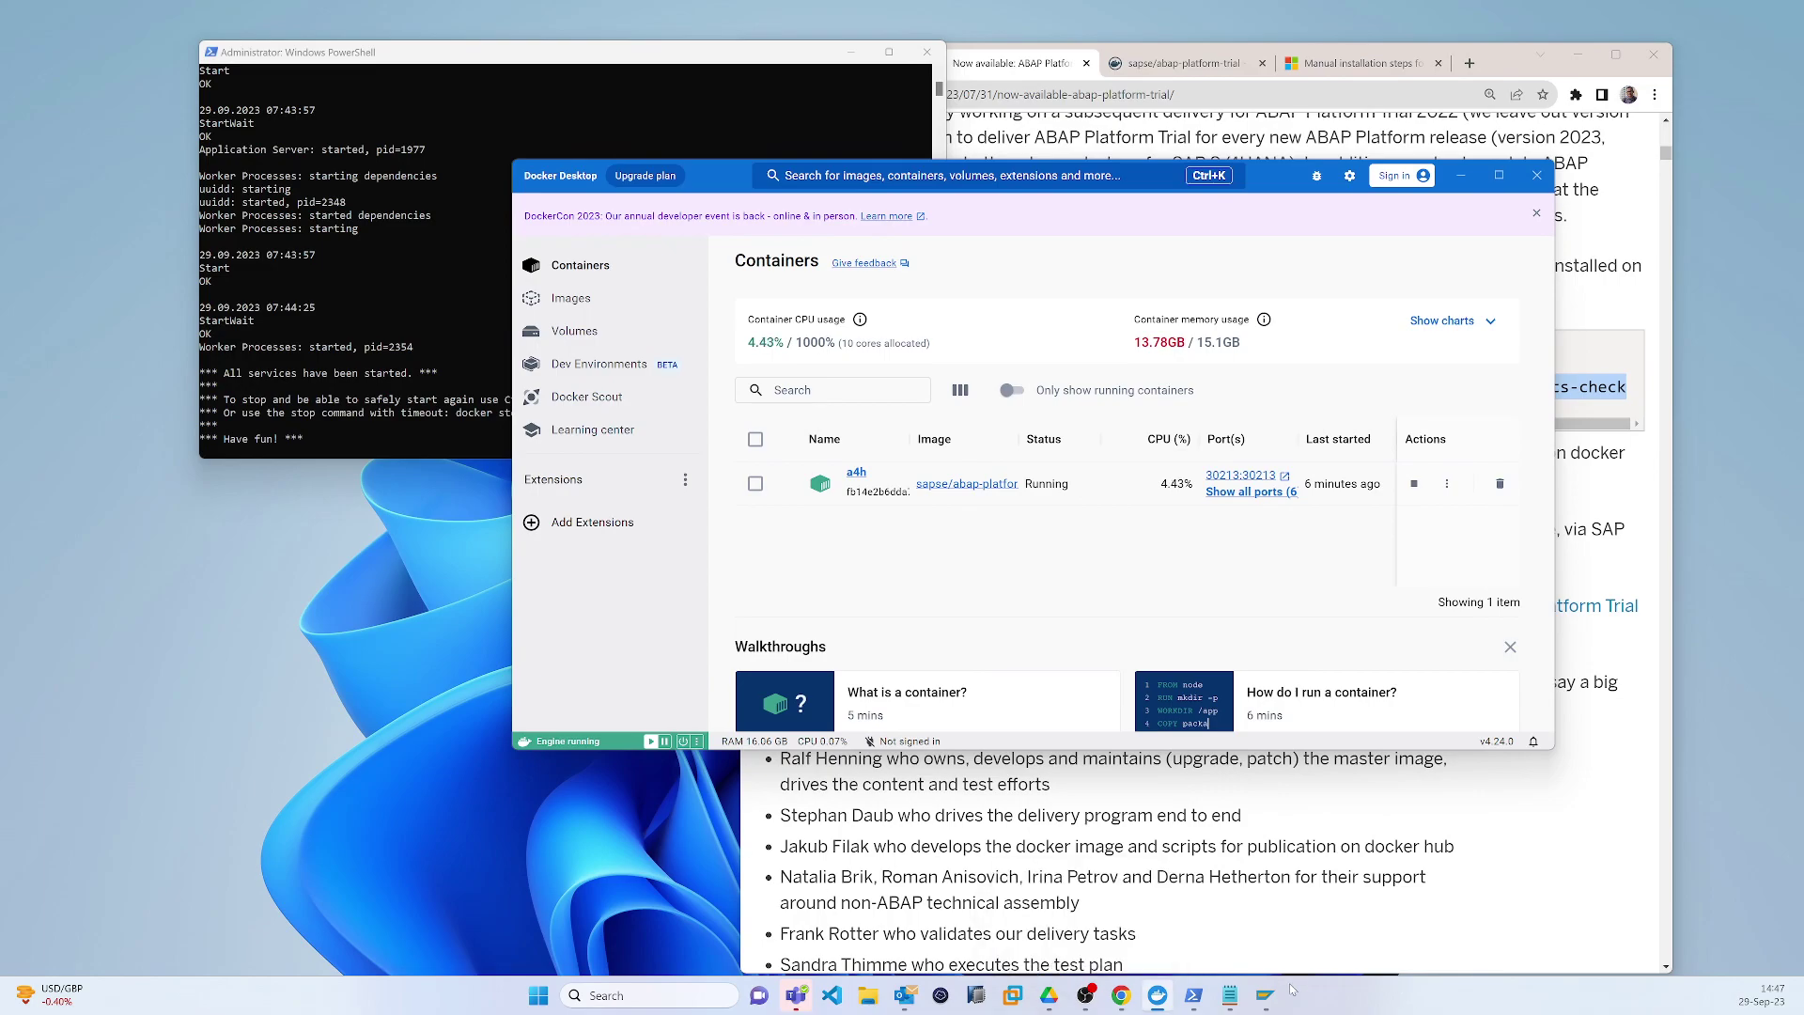
# Step: Switch to SAP Logon beside Docker Desktop and start a new connection entry for a user-specified system
pyautogui.moveTo(1269, 999)
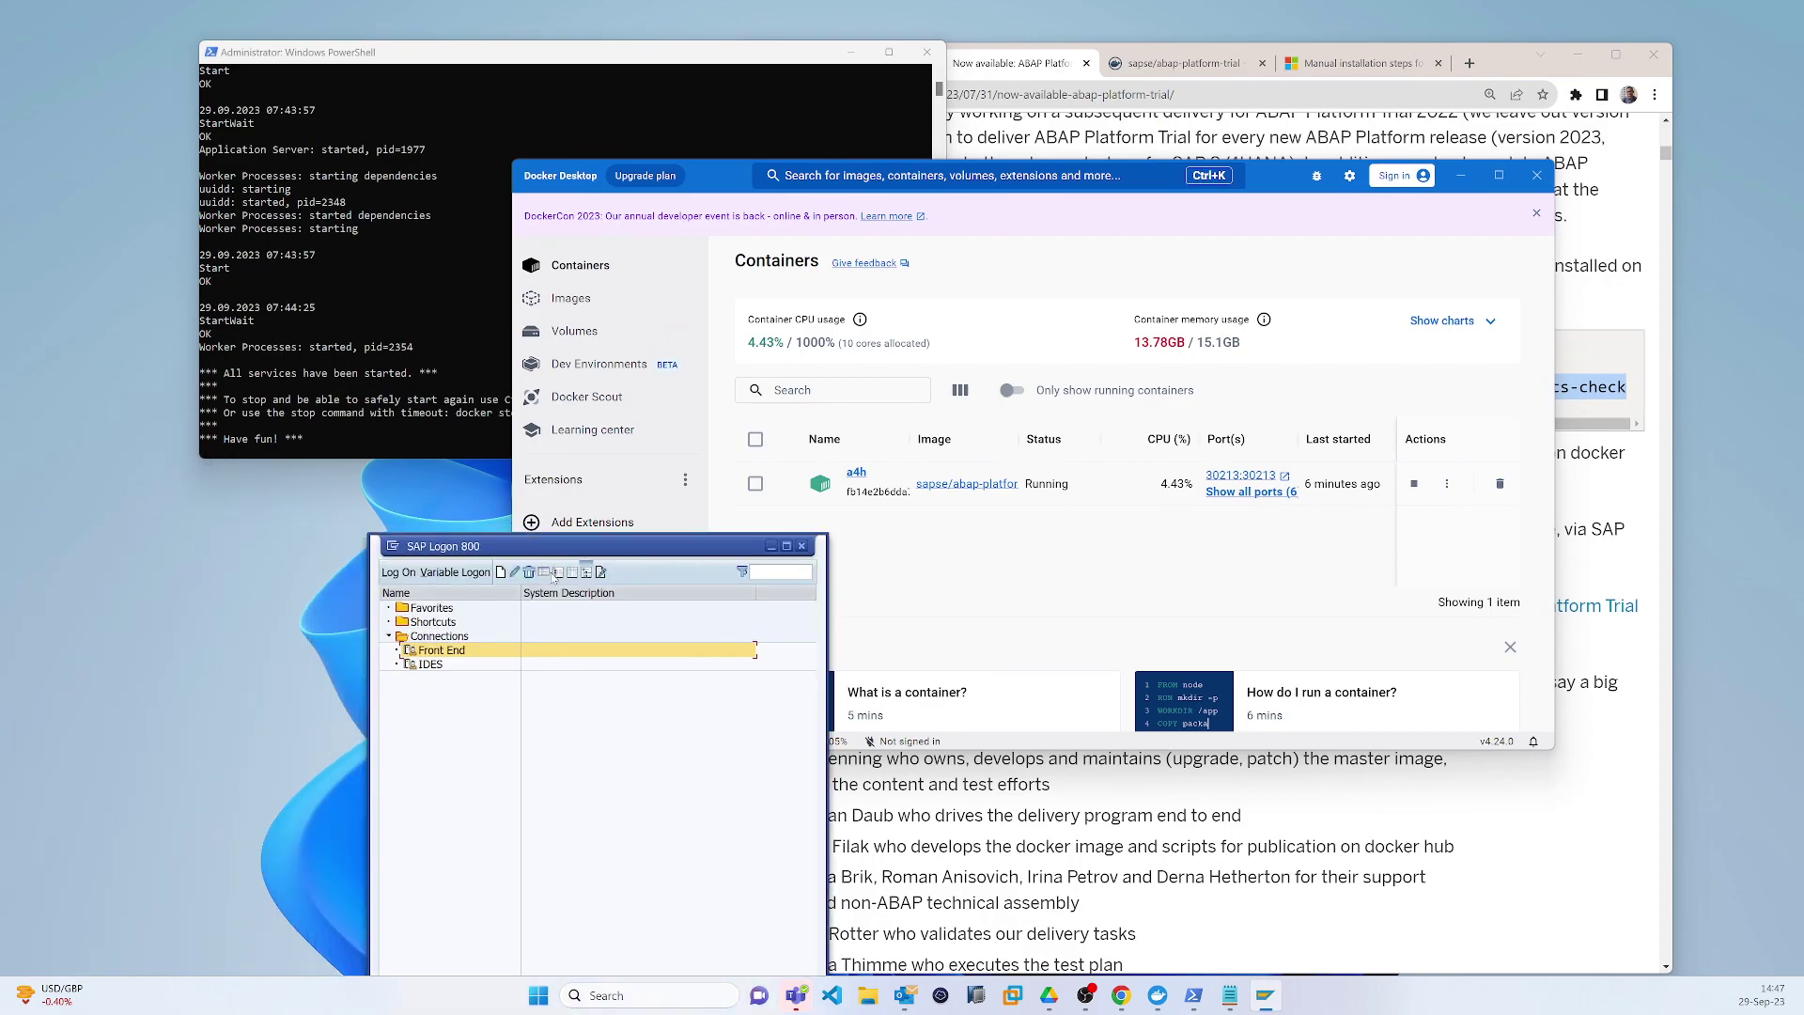
pyautogui.moveTo(717, 184); pyautogui.dragTo(846, 100)
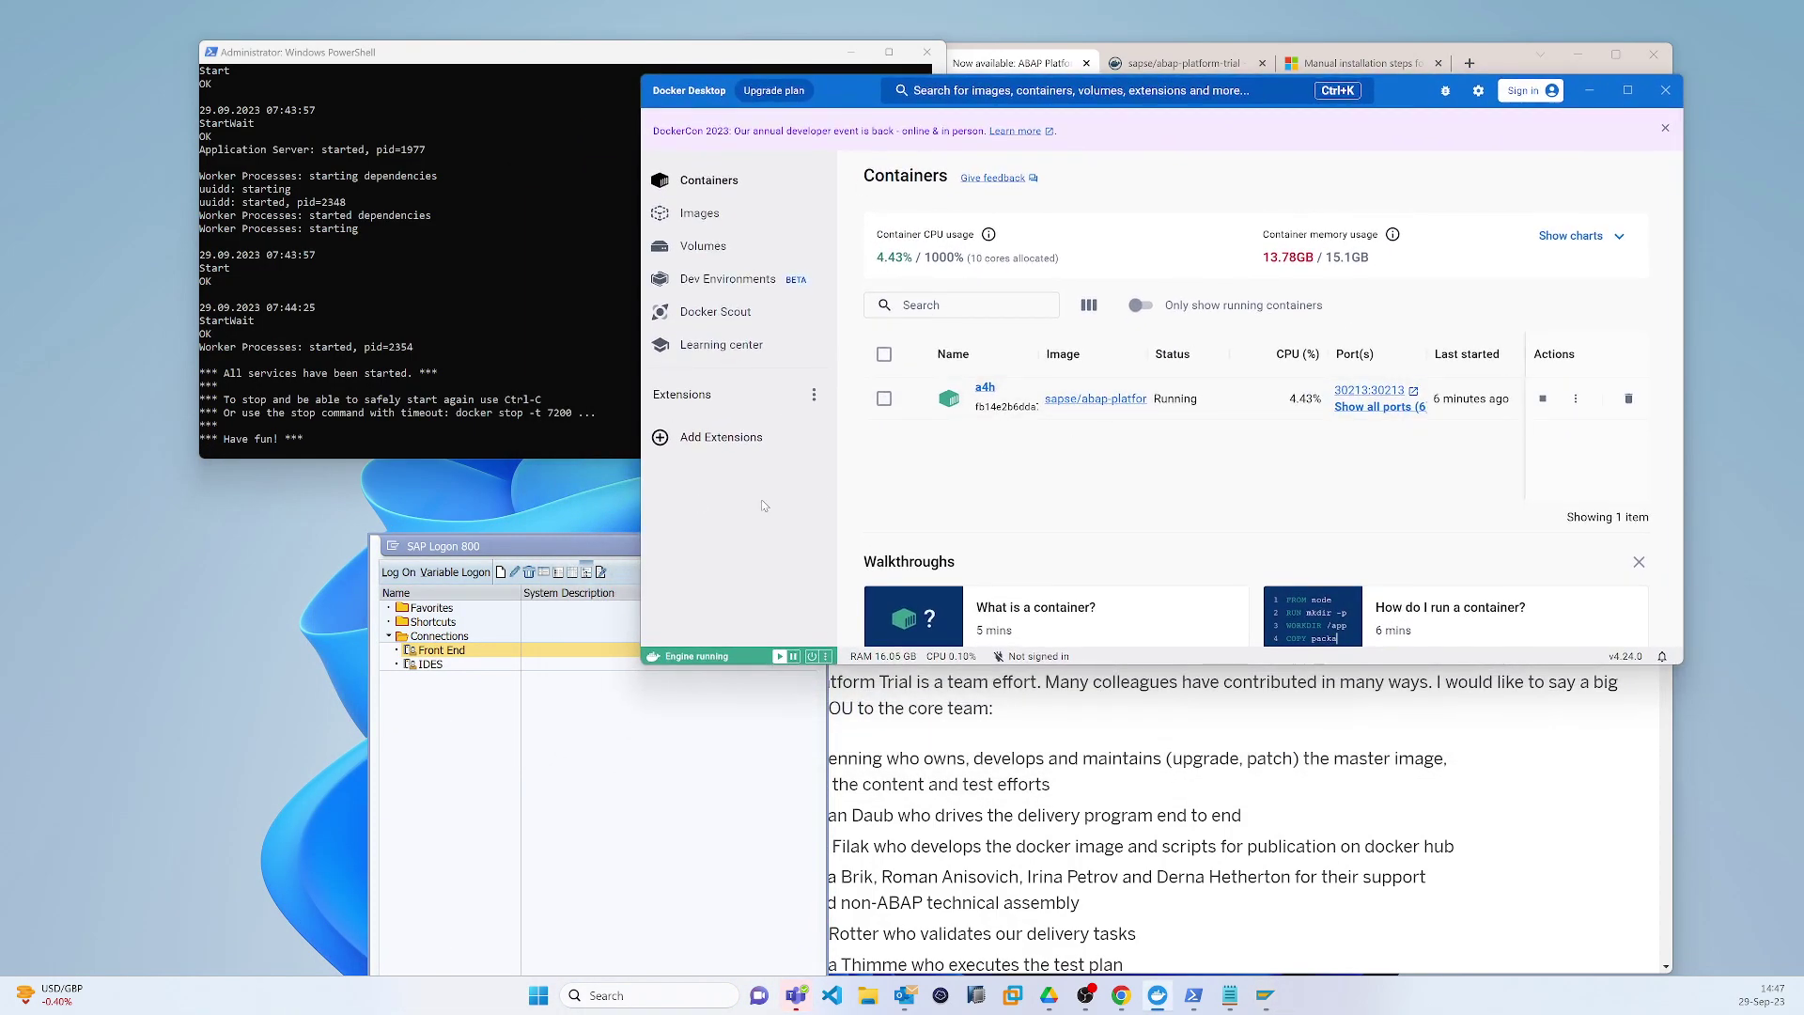
pyautogui.click(575, 543)
pyautogui.click(501, 572)
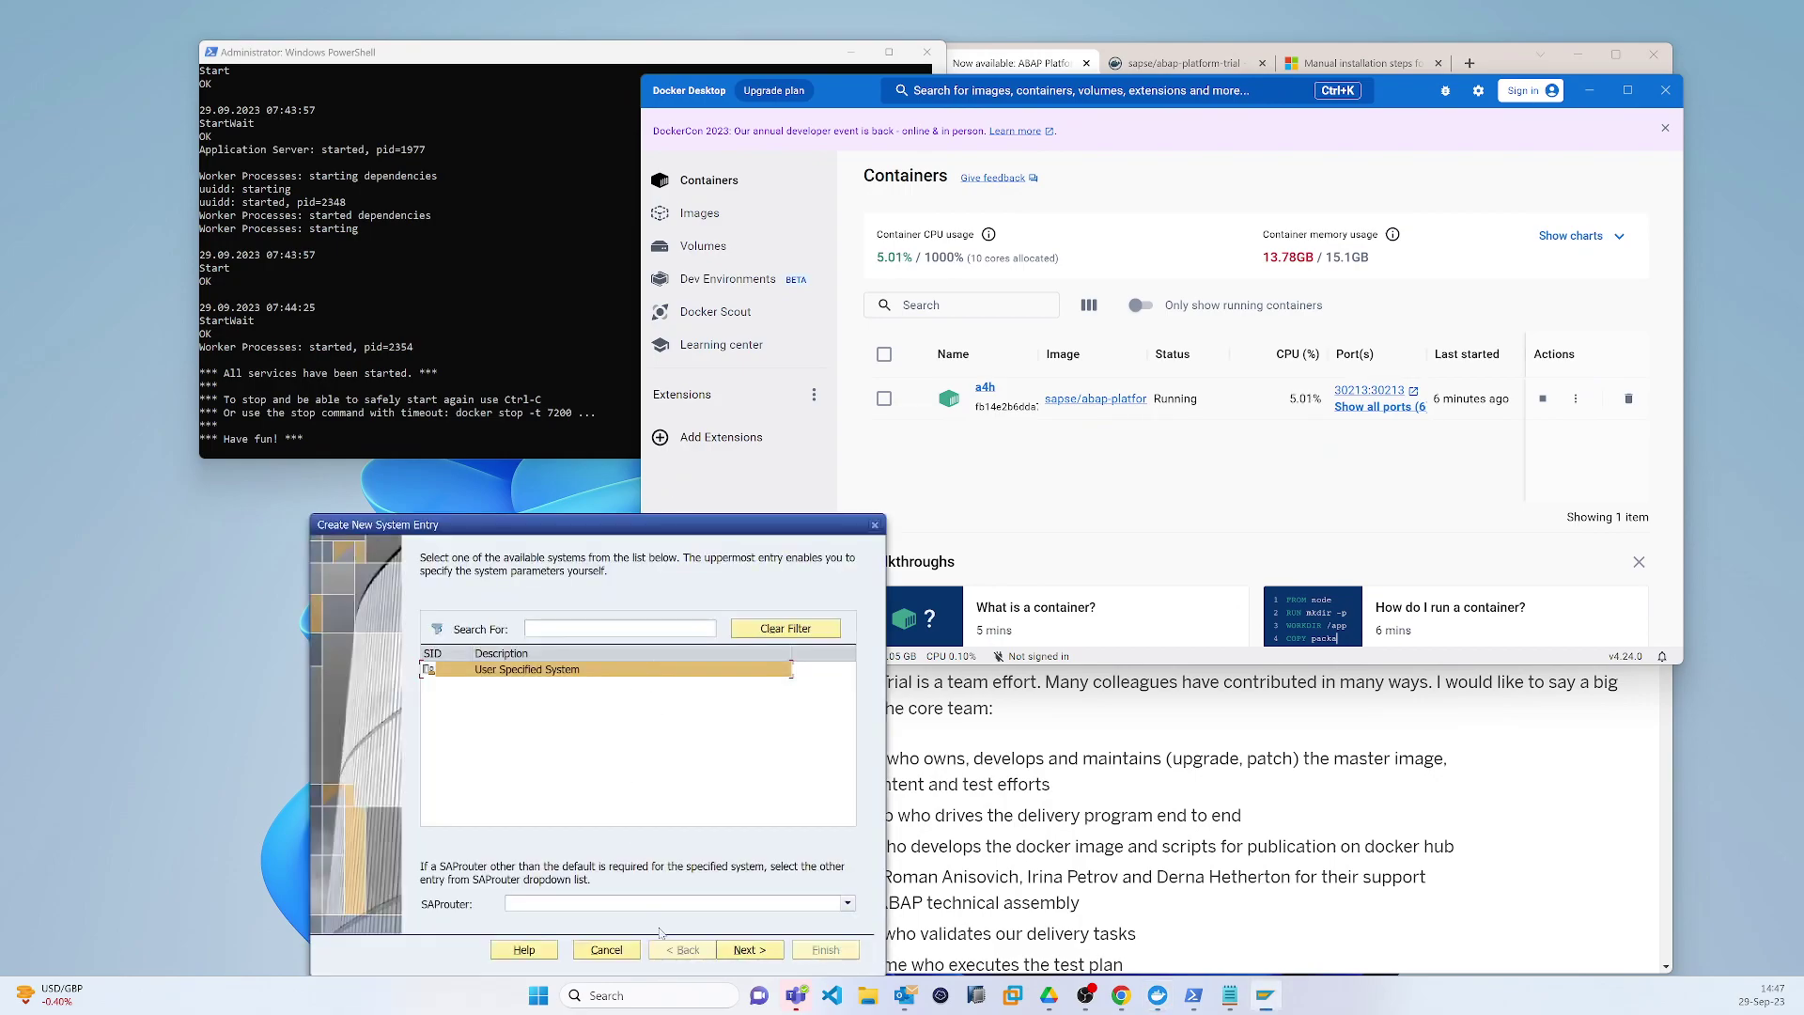
pyautogui.click(740, 948)
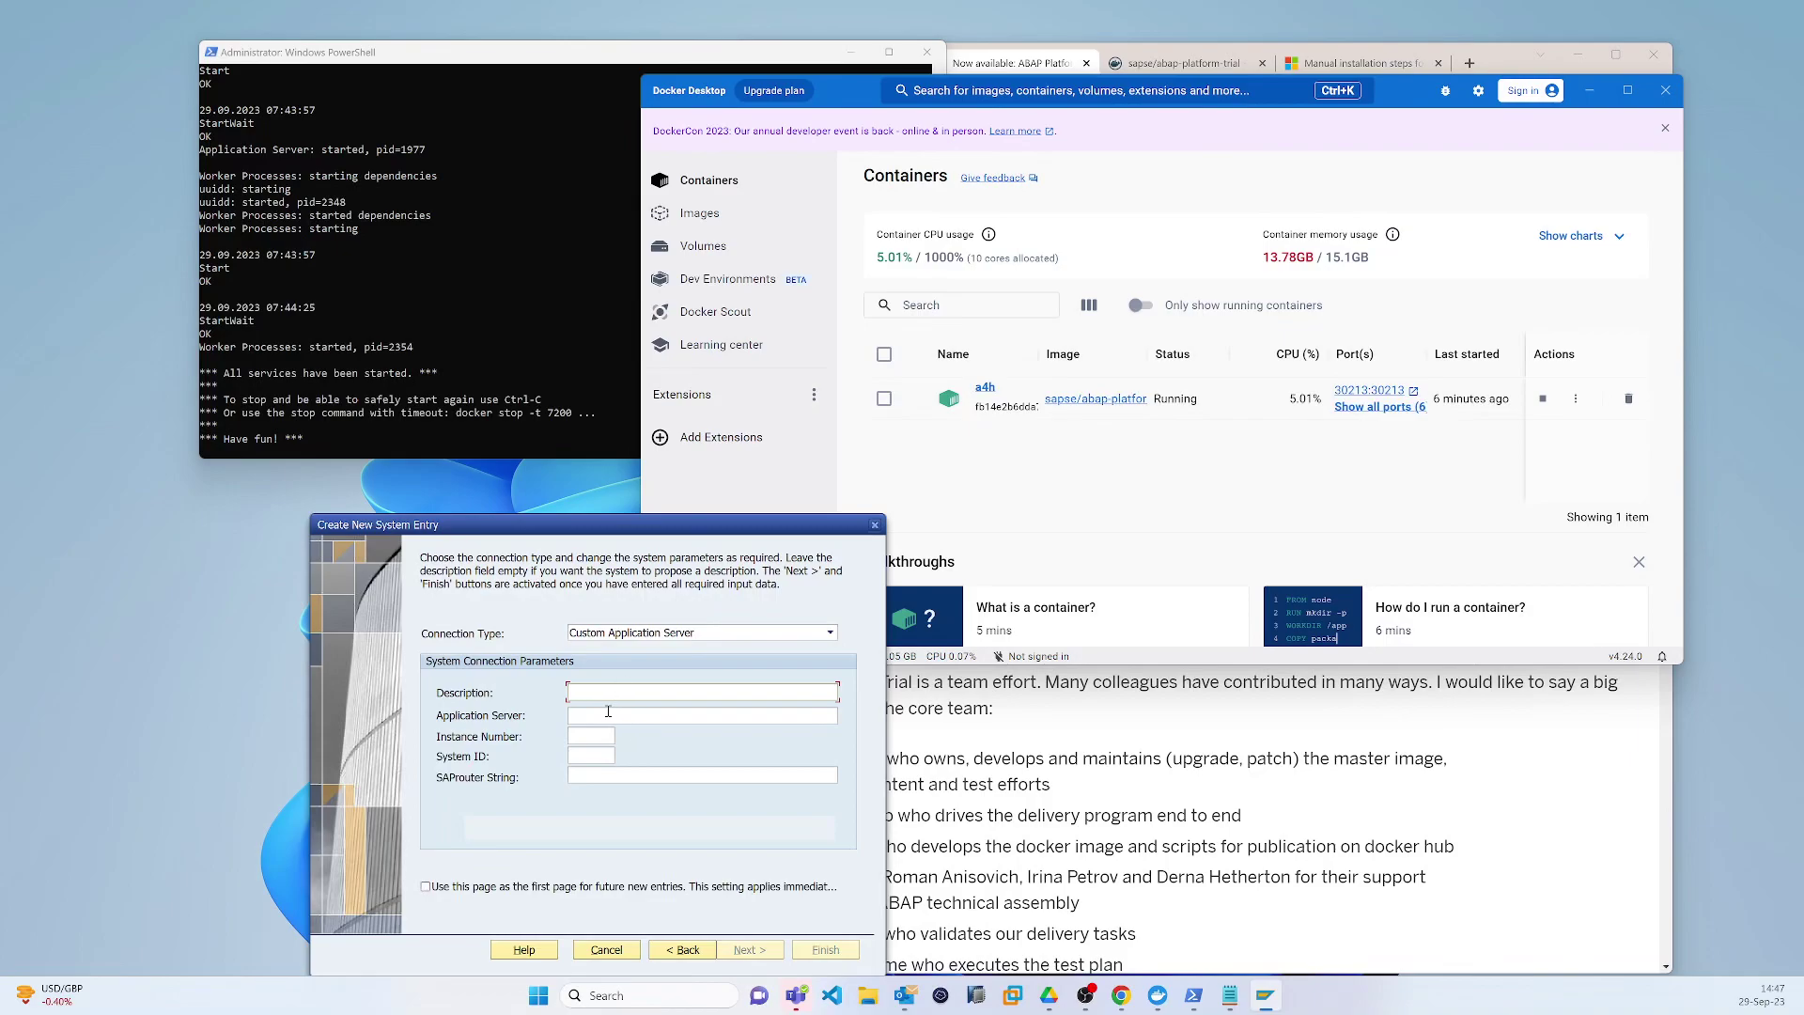
# Step: Describe the new system entry as ABAP Trial, with application server 127.0.0.1 and instance number 00
pyautogui.write('ABA')
pyautogui.write('P Trial')
pyautogui.write('12')
pyautogui.write('7.0')
pyautogui.write('.0')
pyautogui.press('Tab')
pyautogui.write('00')
# Step: Look up the ABAP system ID in the license section of the container's PowerShell startup log
pyautogui.scroll(4, 320, 205)
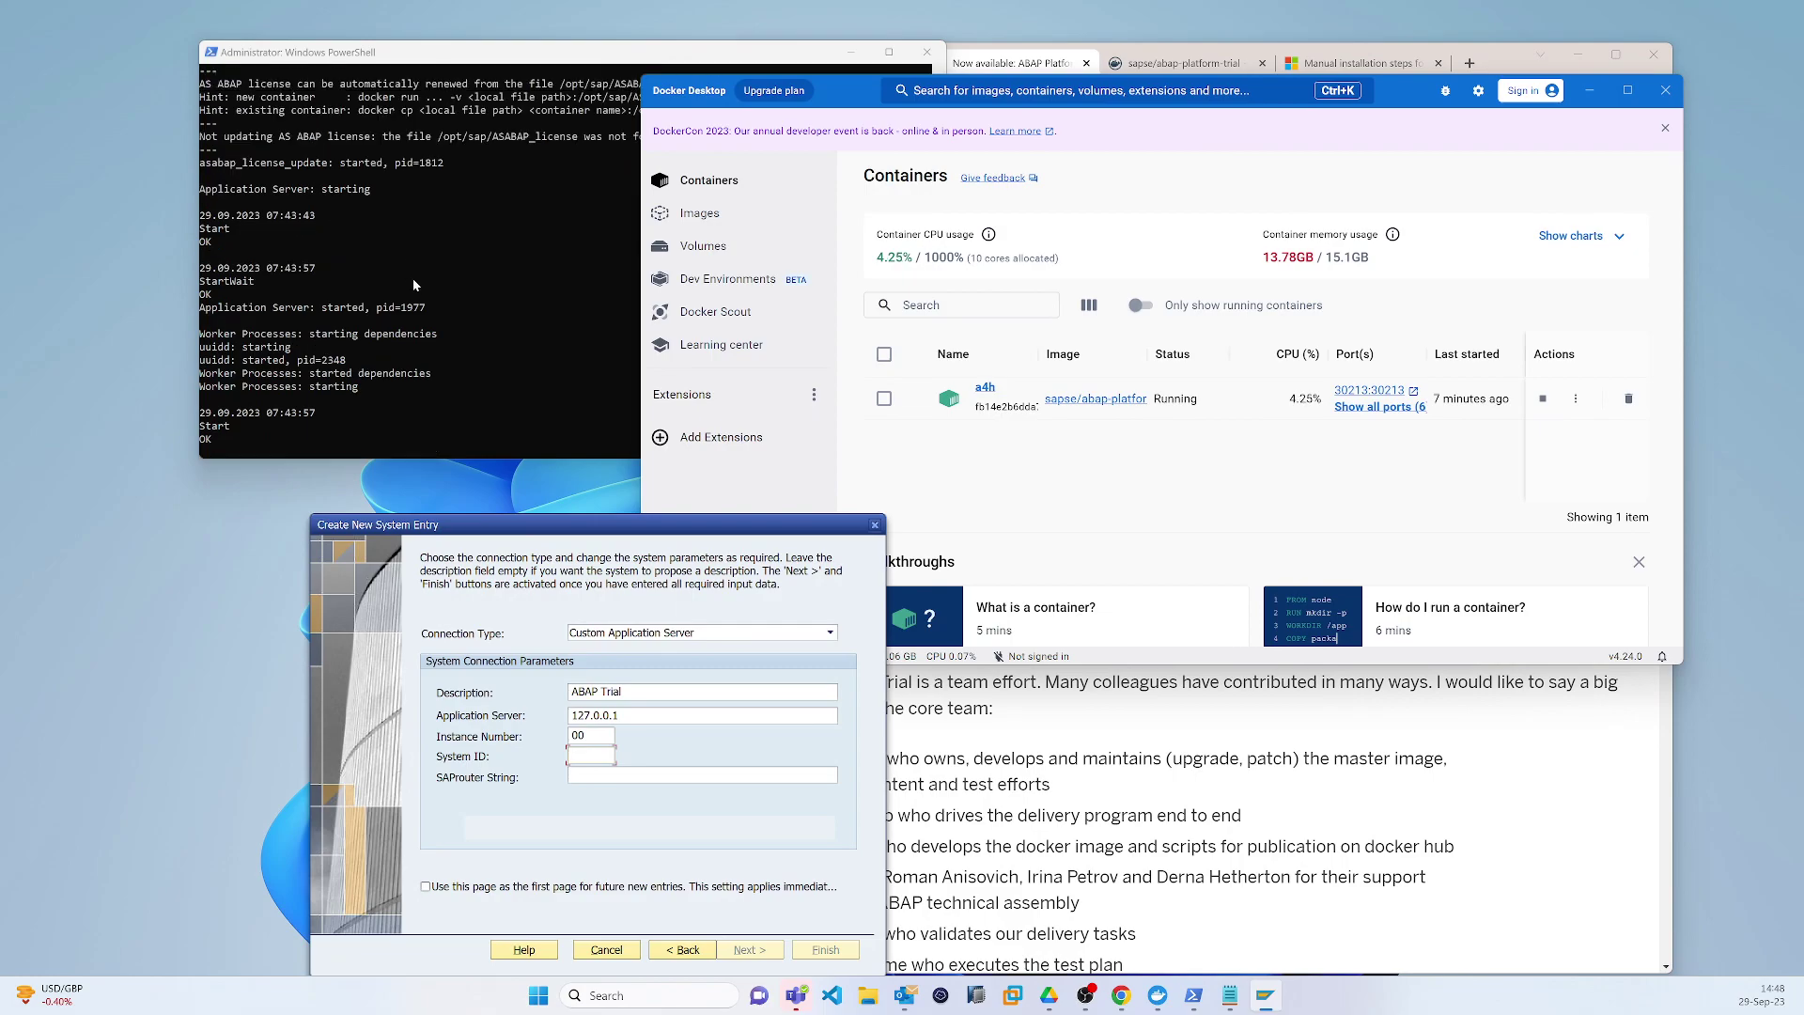
pyautogui.scroll(4, 414, 282)
pyautogui.scroll(4, 419, 279)
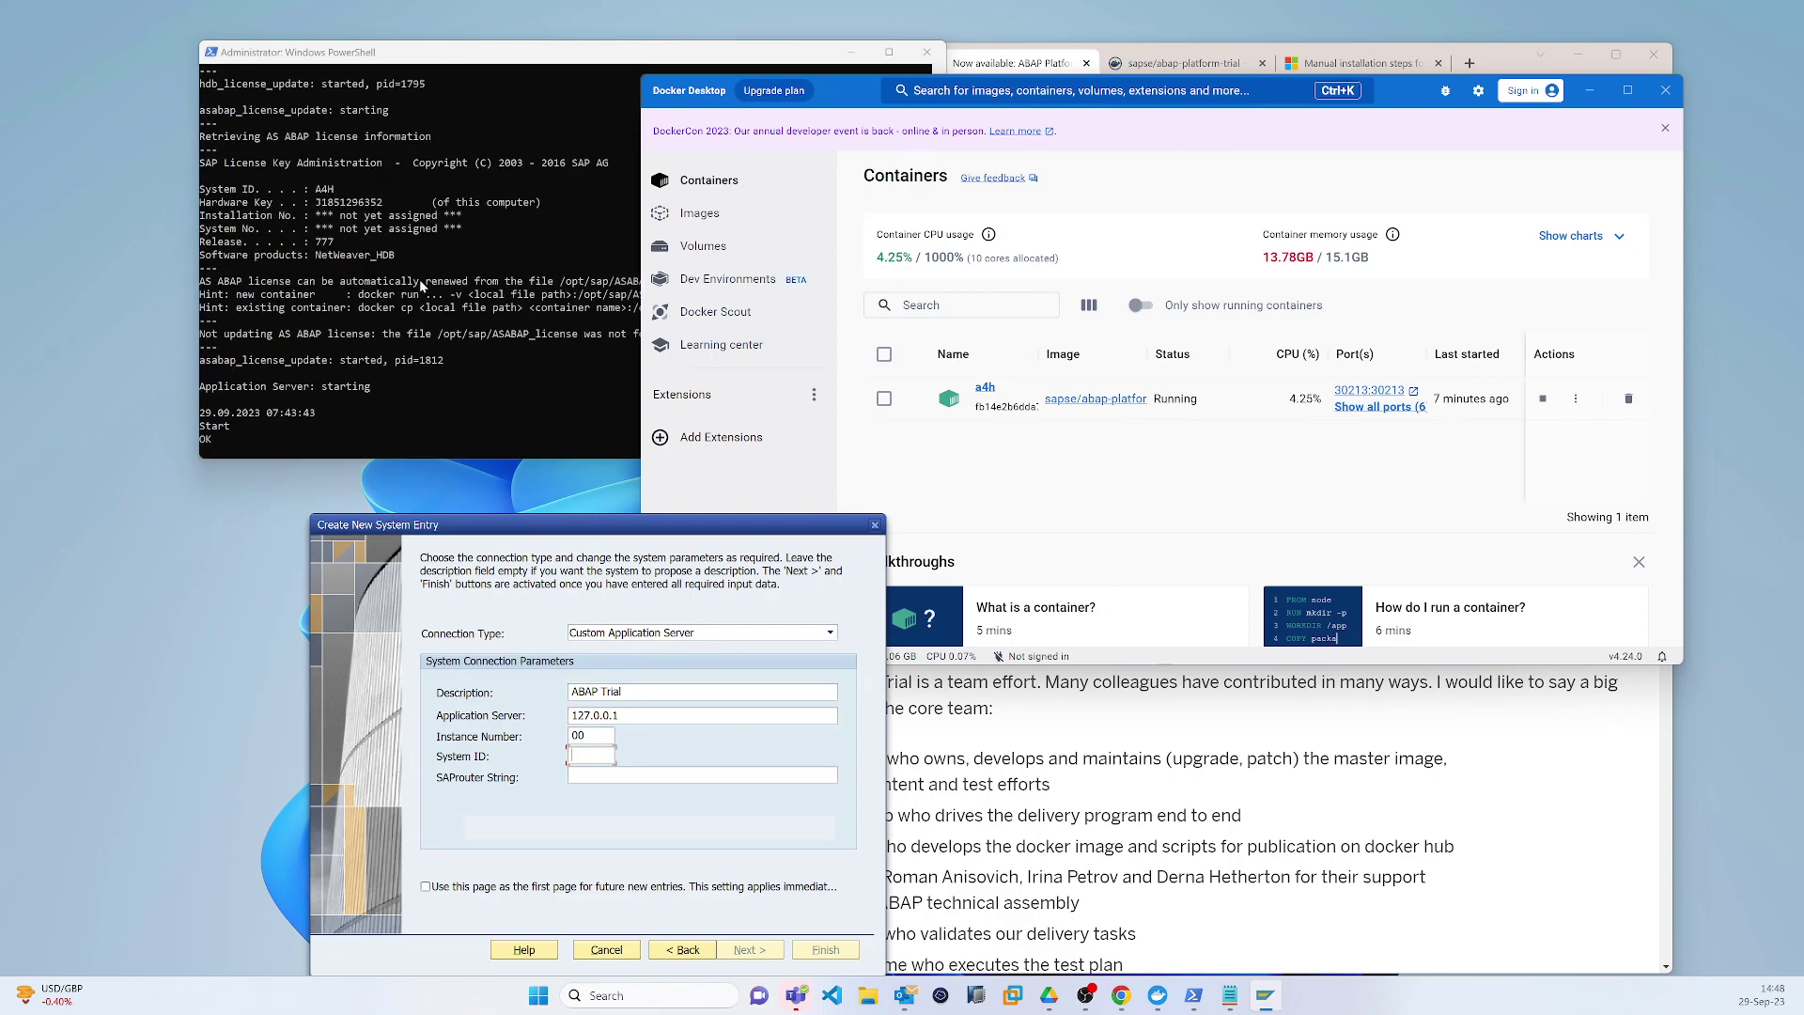
pyautogui.scroll(-10, 425, 282)
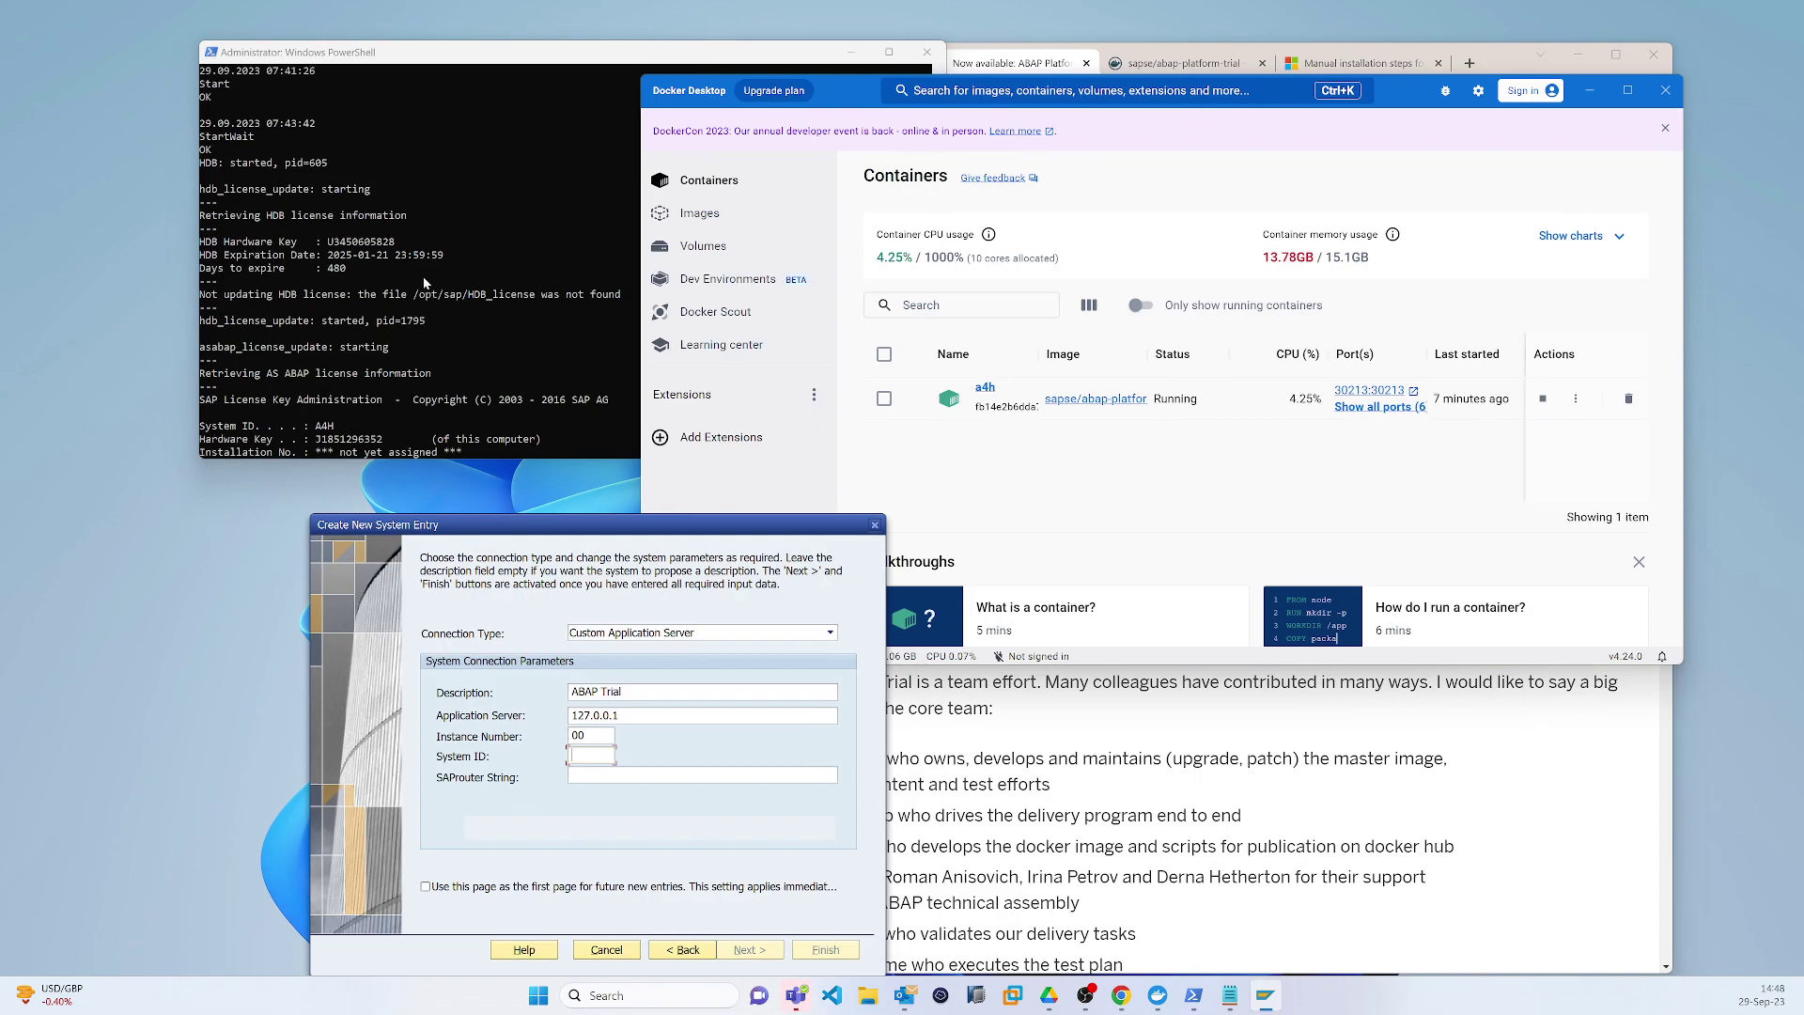
pyautogui.scroll(8, 429, 278)
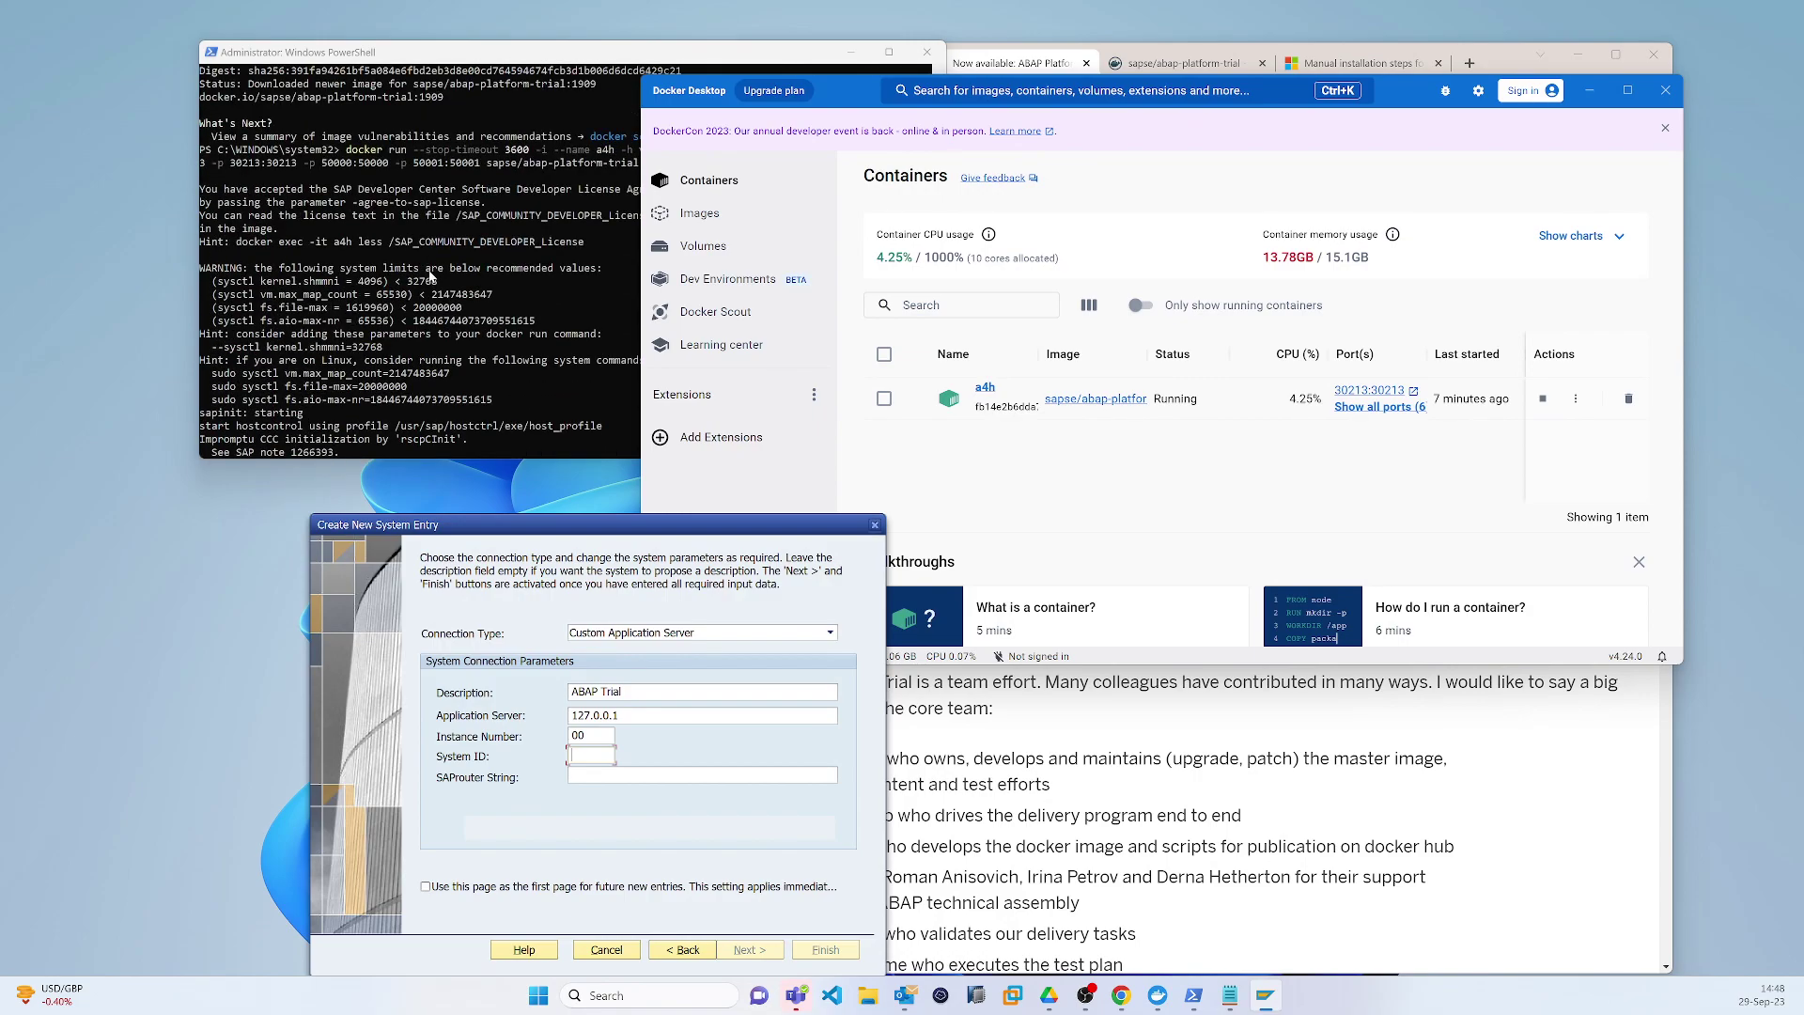
pyautogui.scroll(-4, 431, 293)
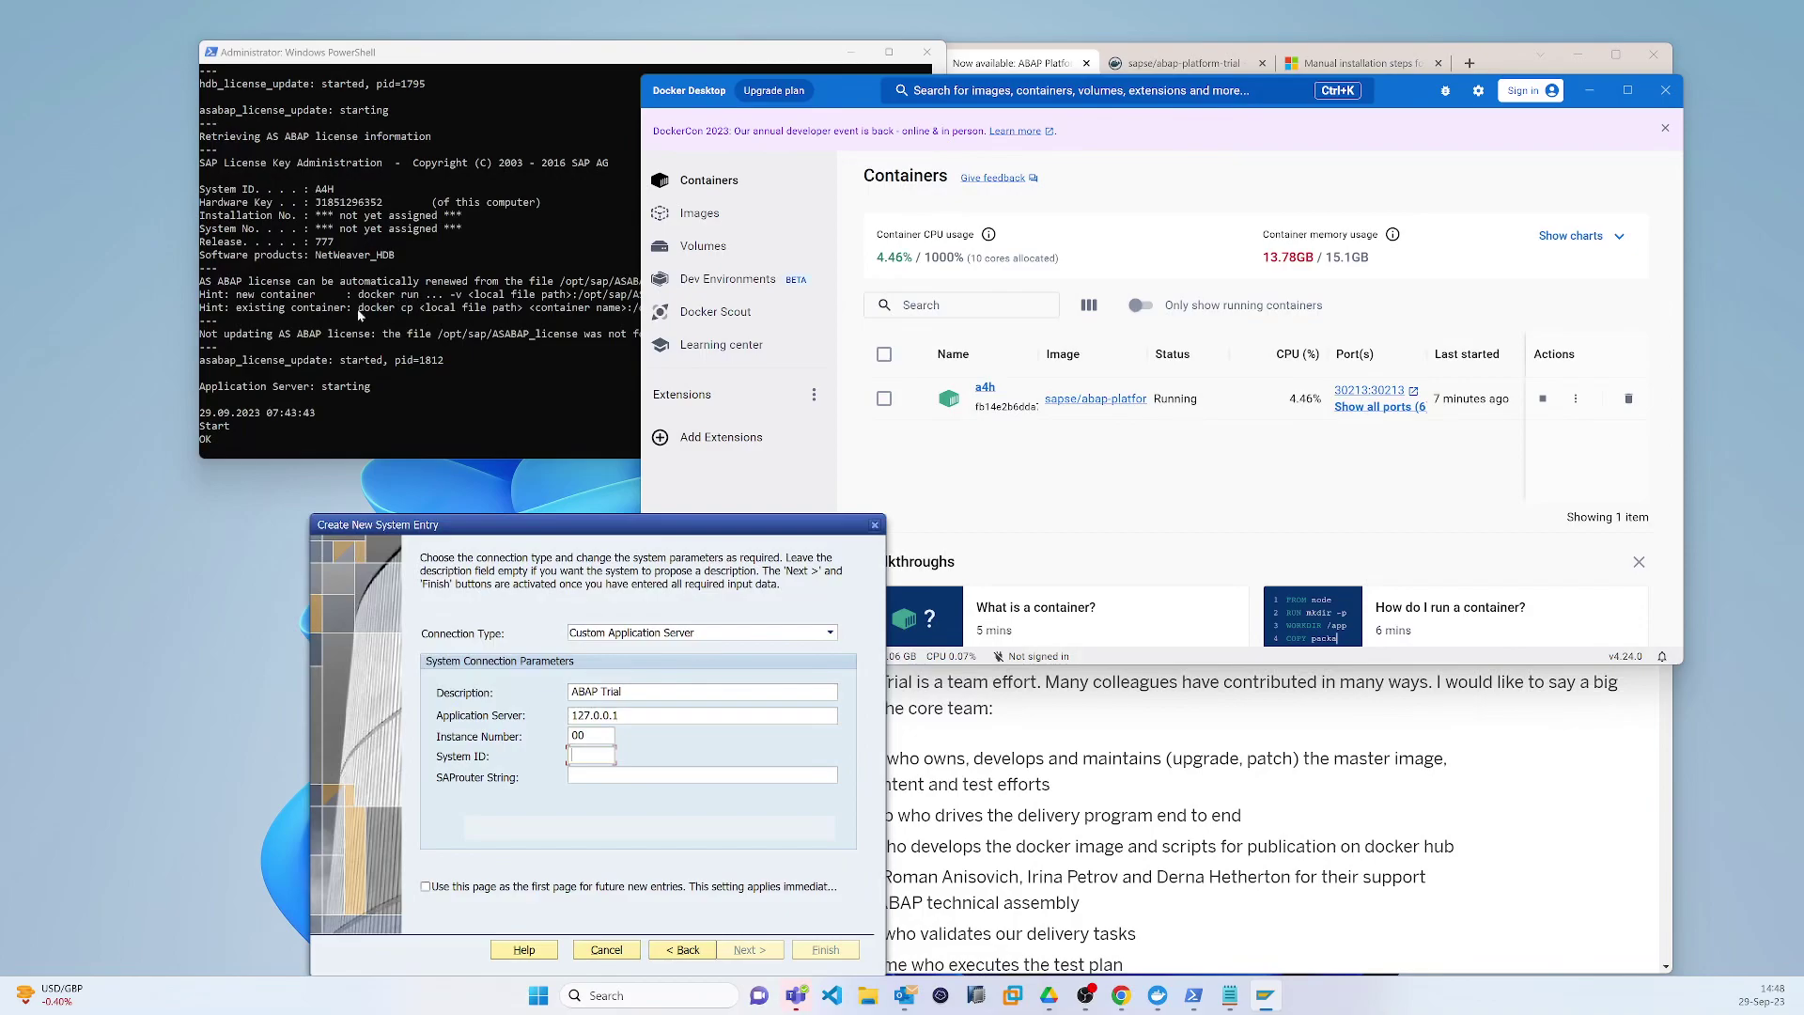
pyautogui.scroll(-10, 346, 404)
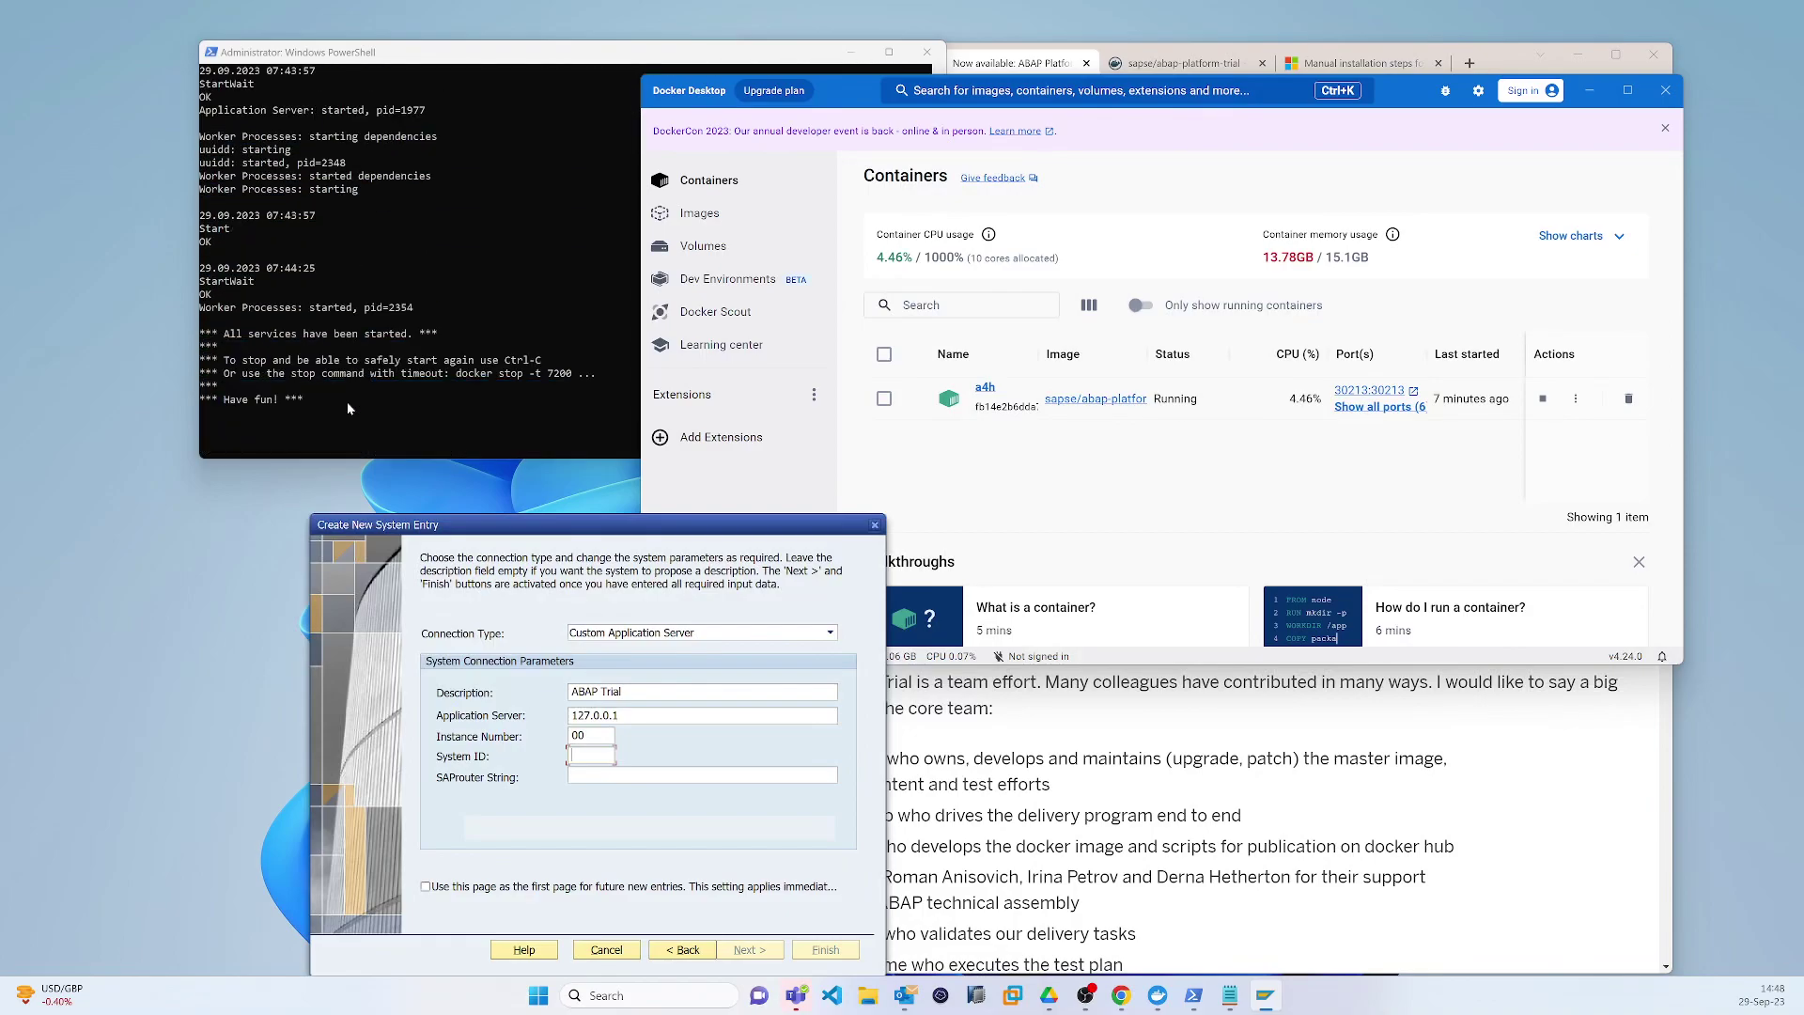
pyautogui.scroll(-3, 319, 287)
pyautogui.scroll(3, 326, 298)
pyautogui.scroll(3, 394, 287)
pyautogui.scroll(4, 353, 286)
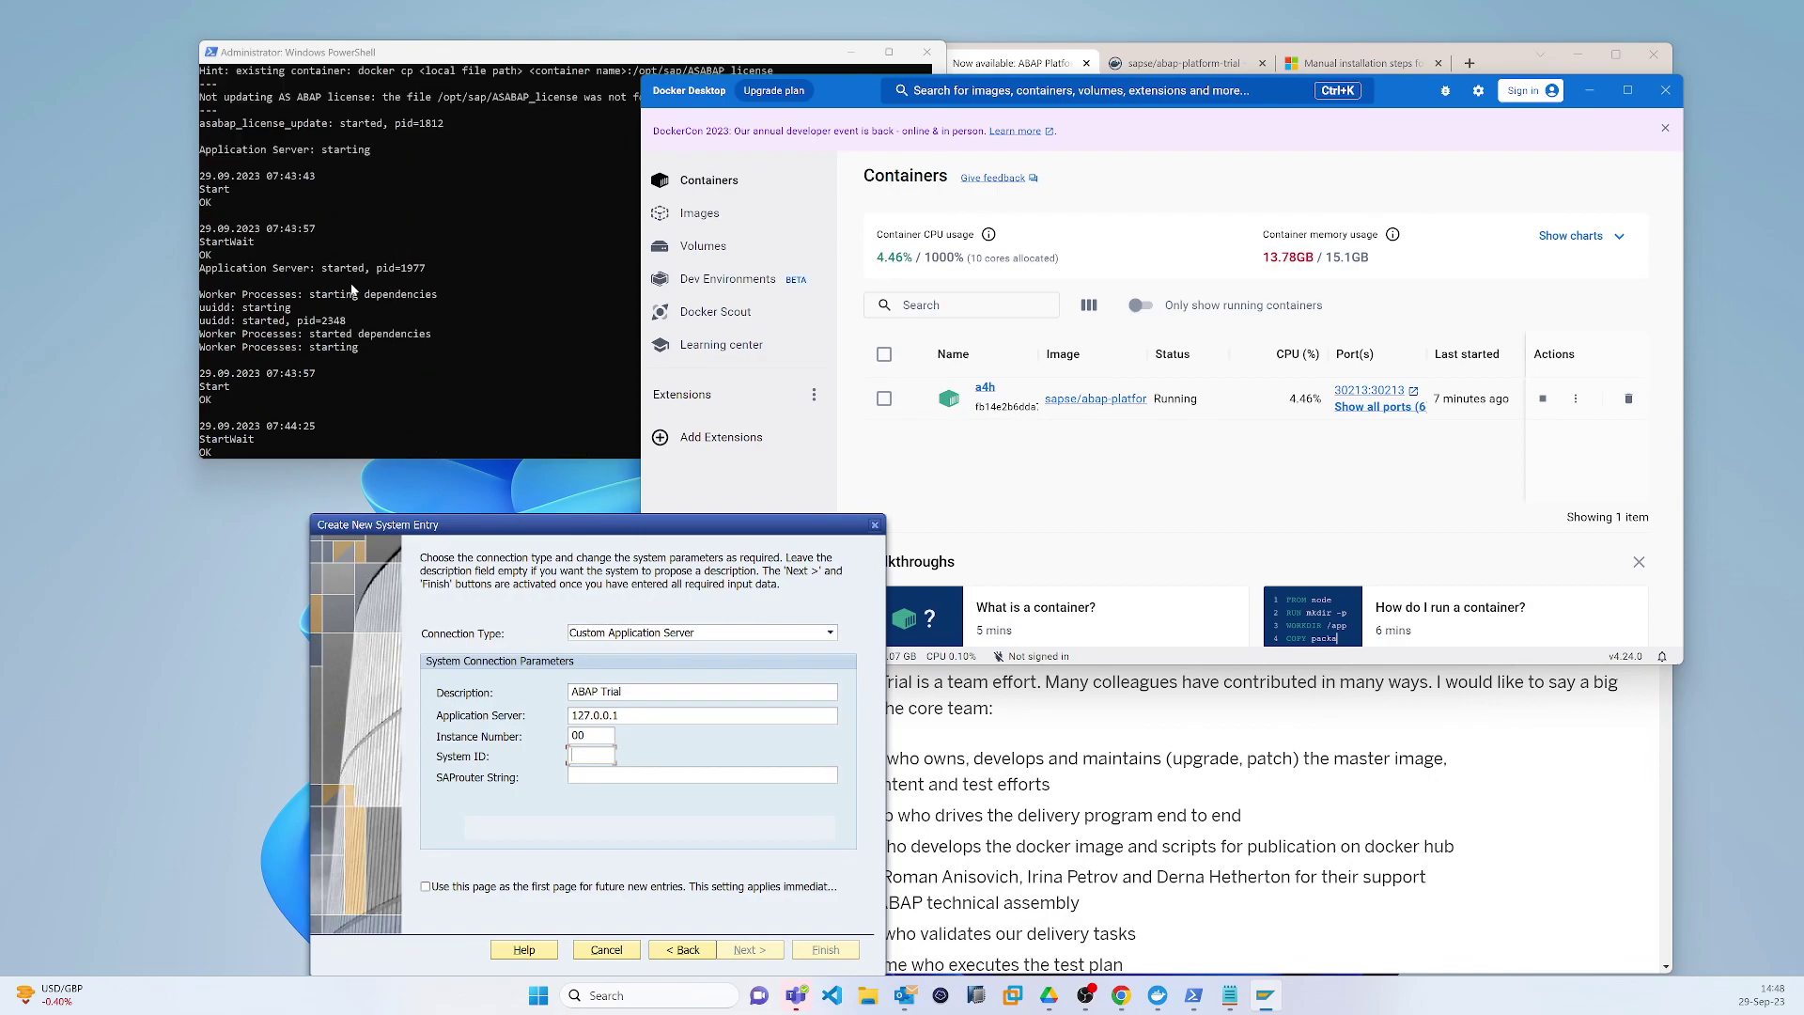
pyautogui.scroll(2, 351, 284)
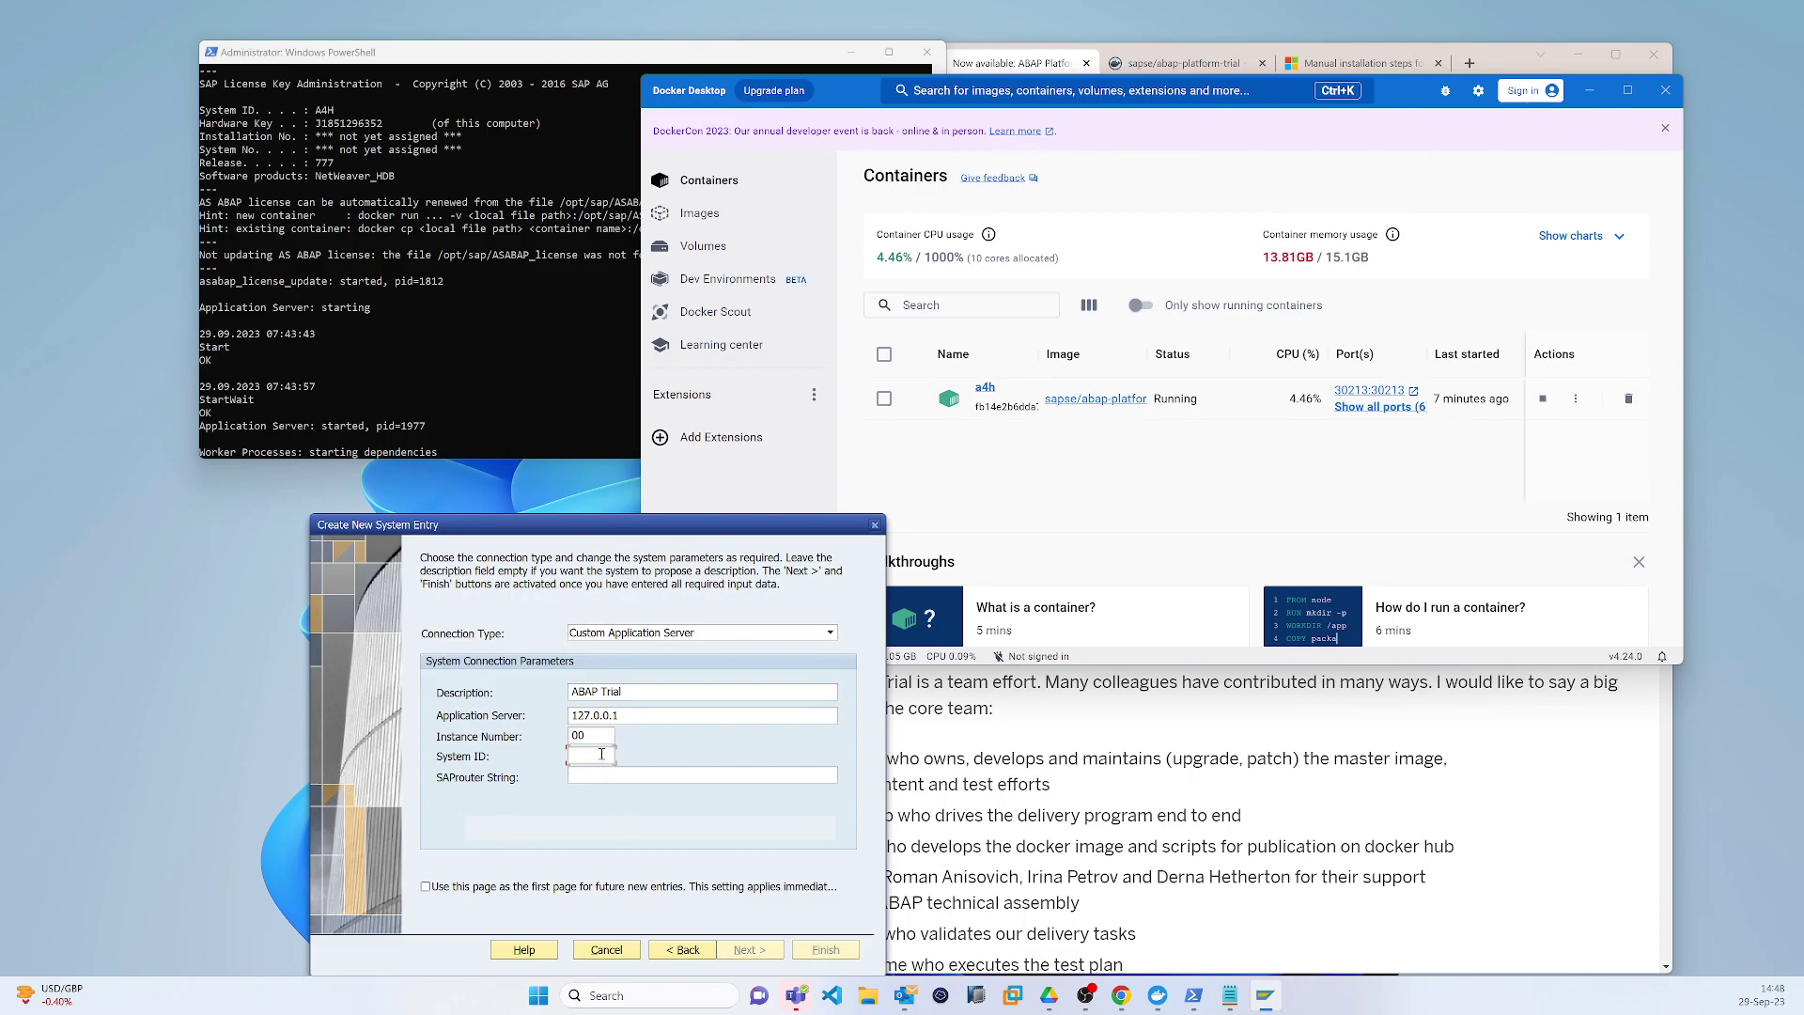
# Step: Set the system ID to A4H, keep the default network settings and finish the new connection entry
pyautogui.write('A4H')
pyautogui.moveTo(796, 995)
pyautogui.click(747, 950)
pyautogui.click(754, 949)
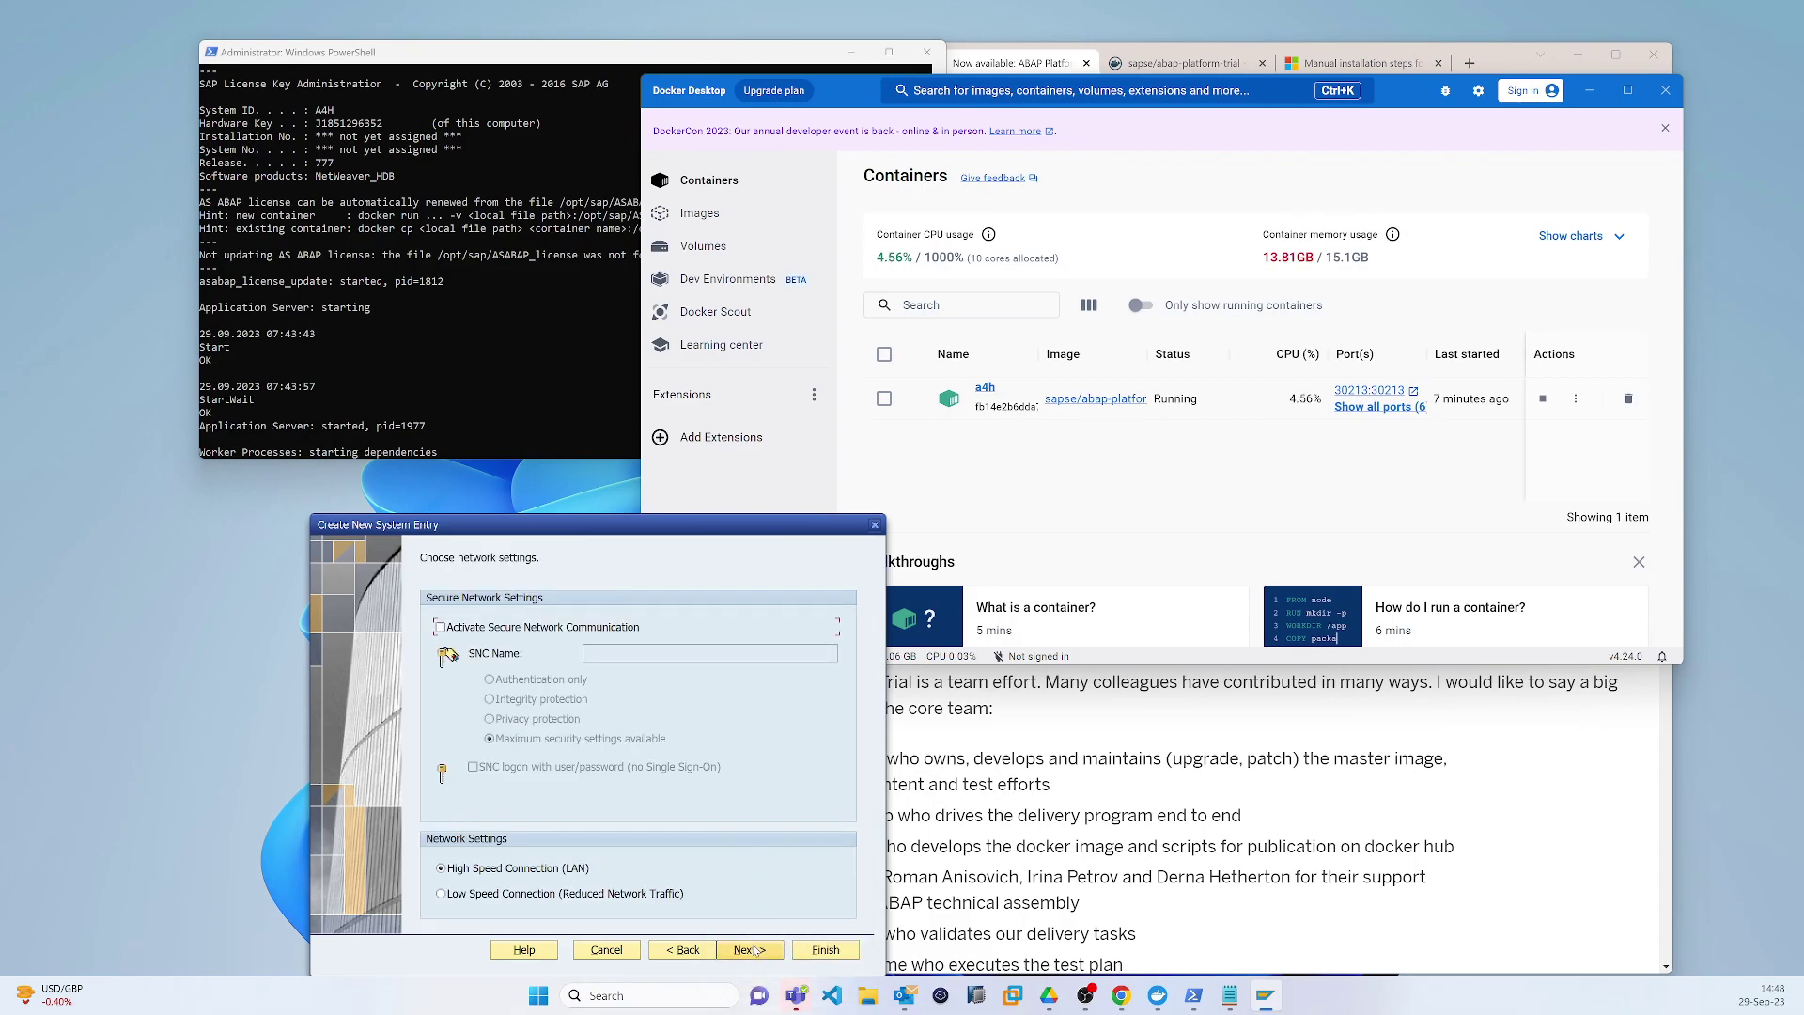
pyautogui.click(817, 949)
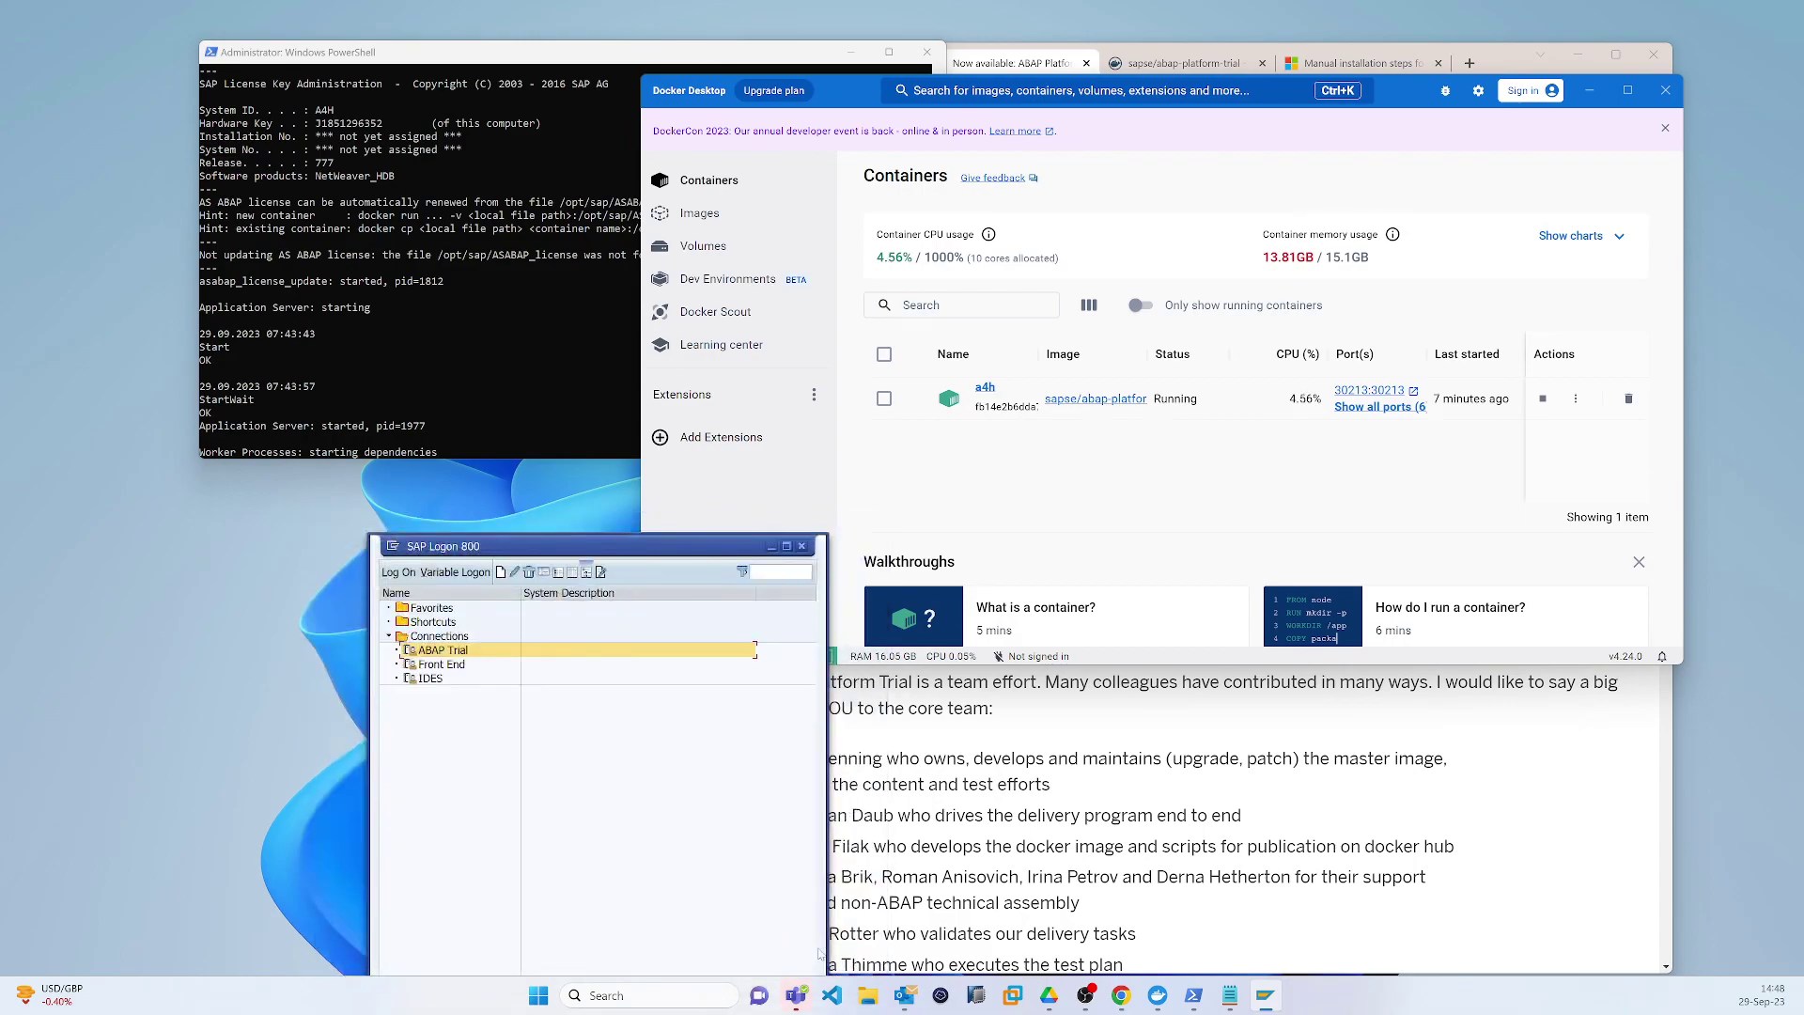
# Step: Open the ABAP Trial connection and log on as user DEVELOPER with the account password
pyautogui.doubleClick(444, 648)
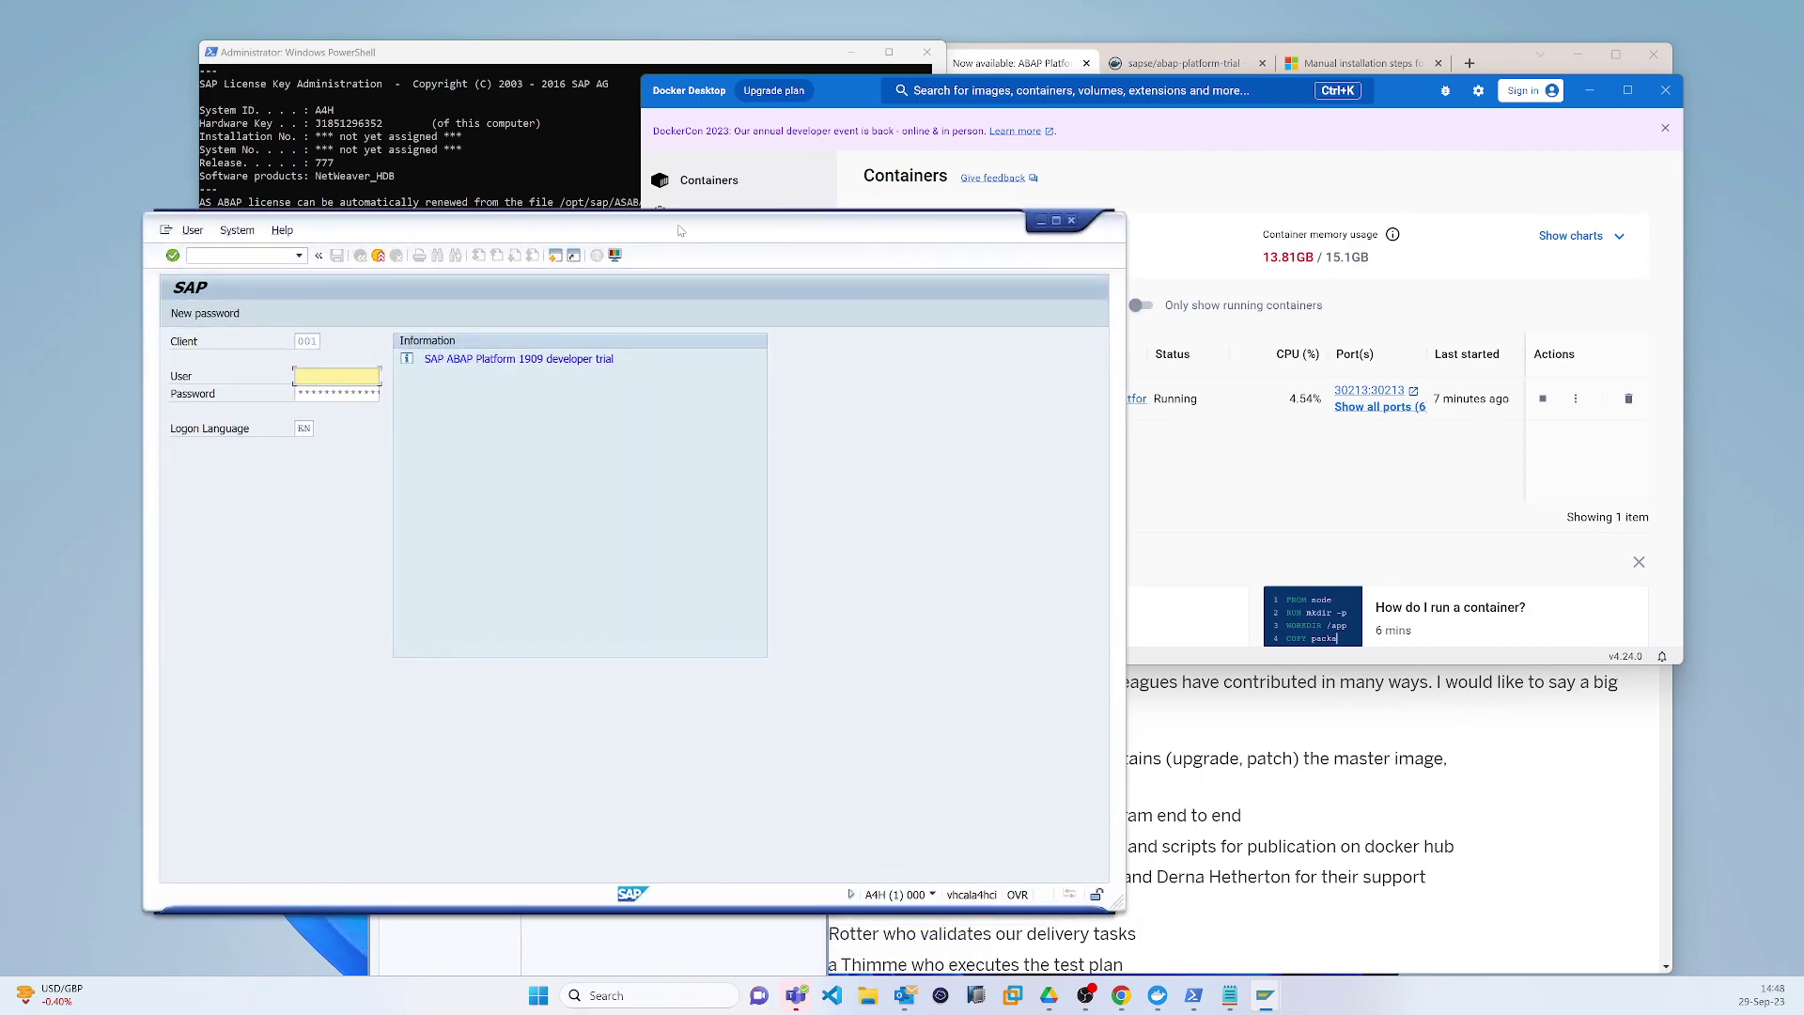
pyautogui.moveTo(646, 222); pyautogui.dragTo(838, 194)
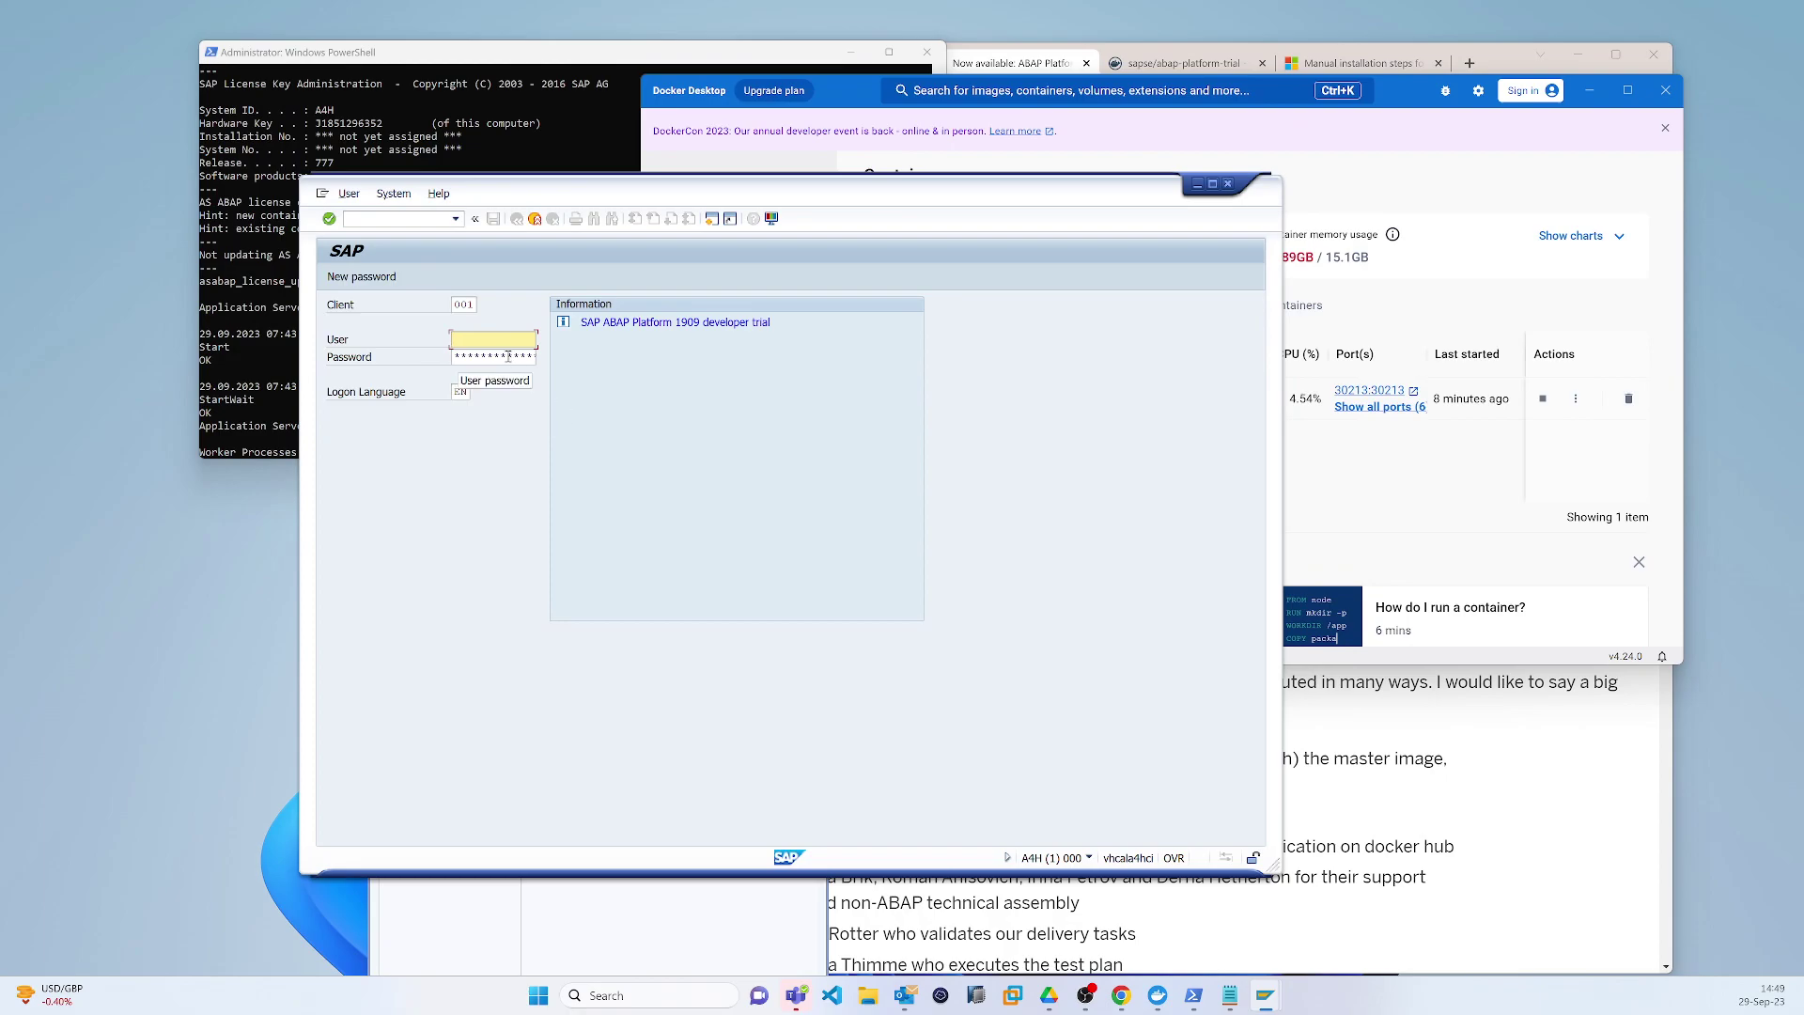
pyautogui.write('d')
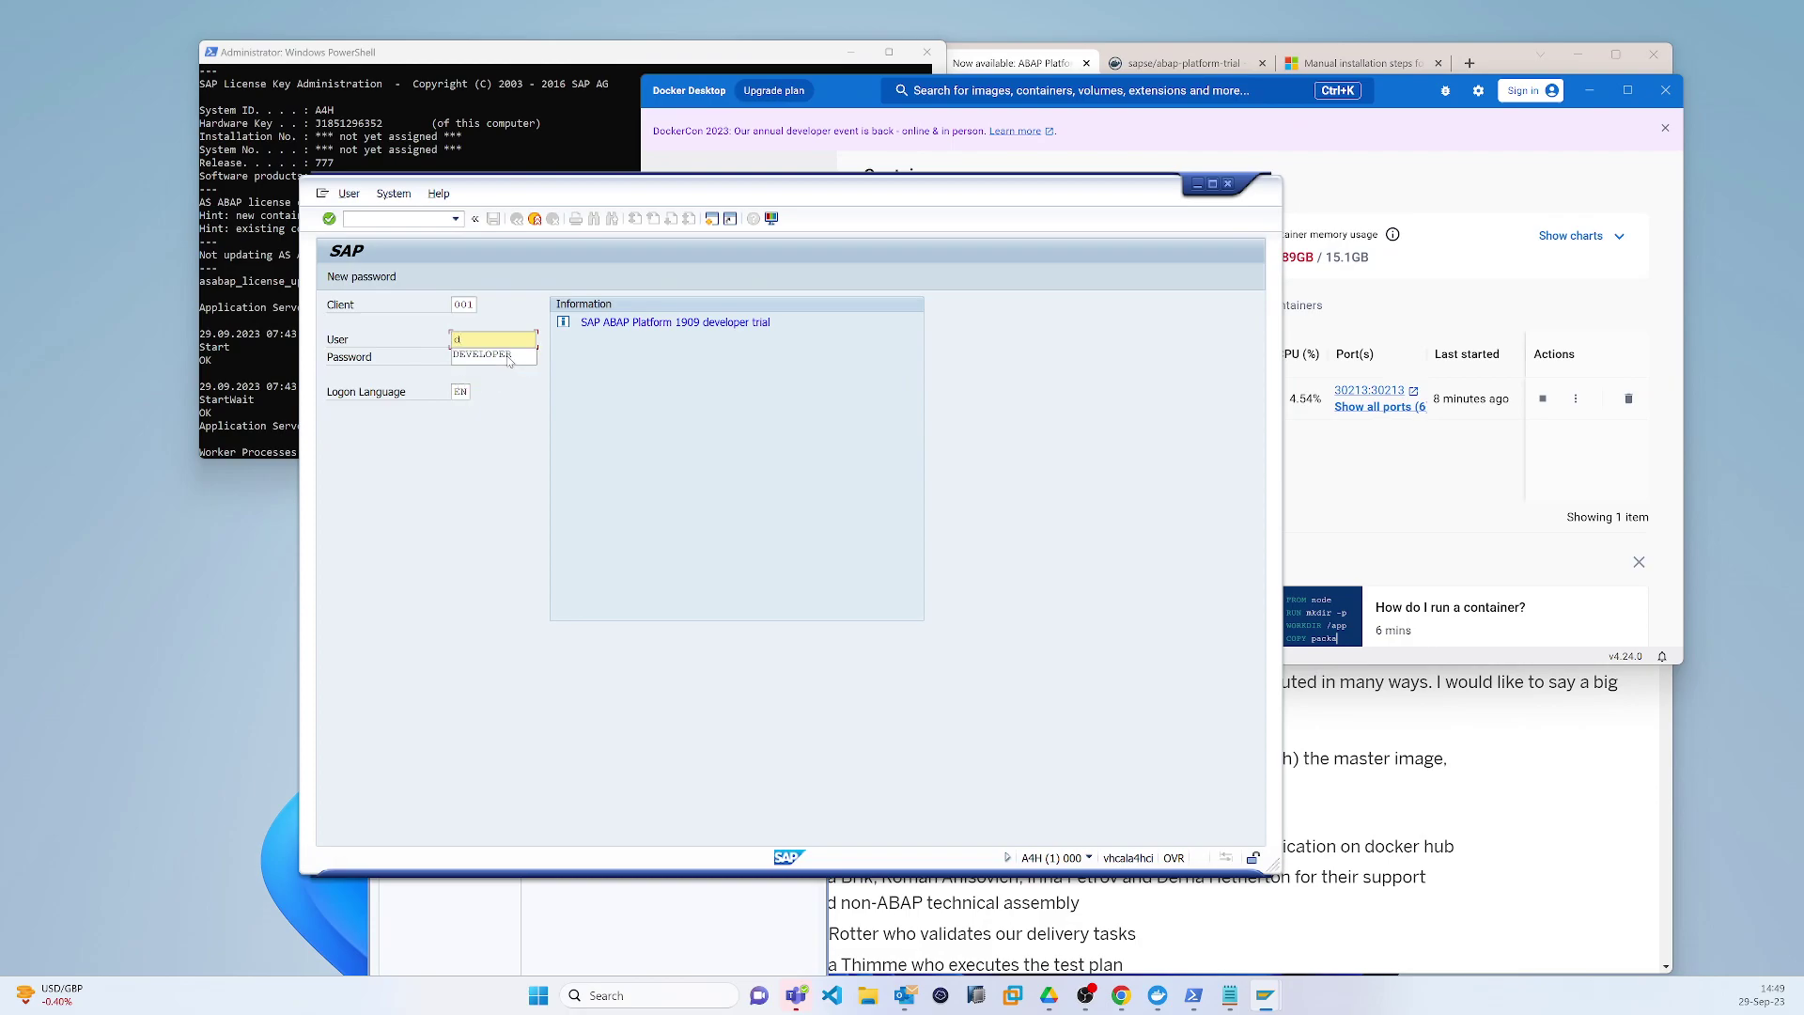
pyautogui.click(509, 360)
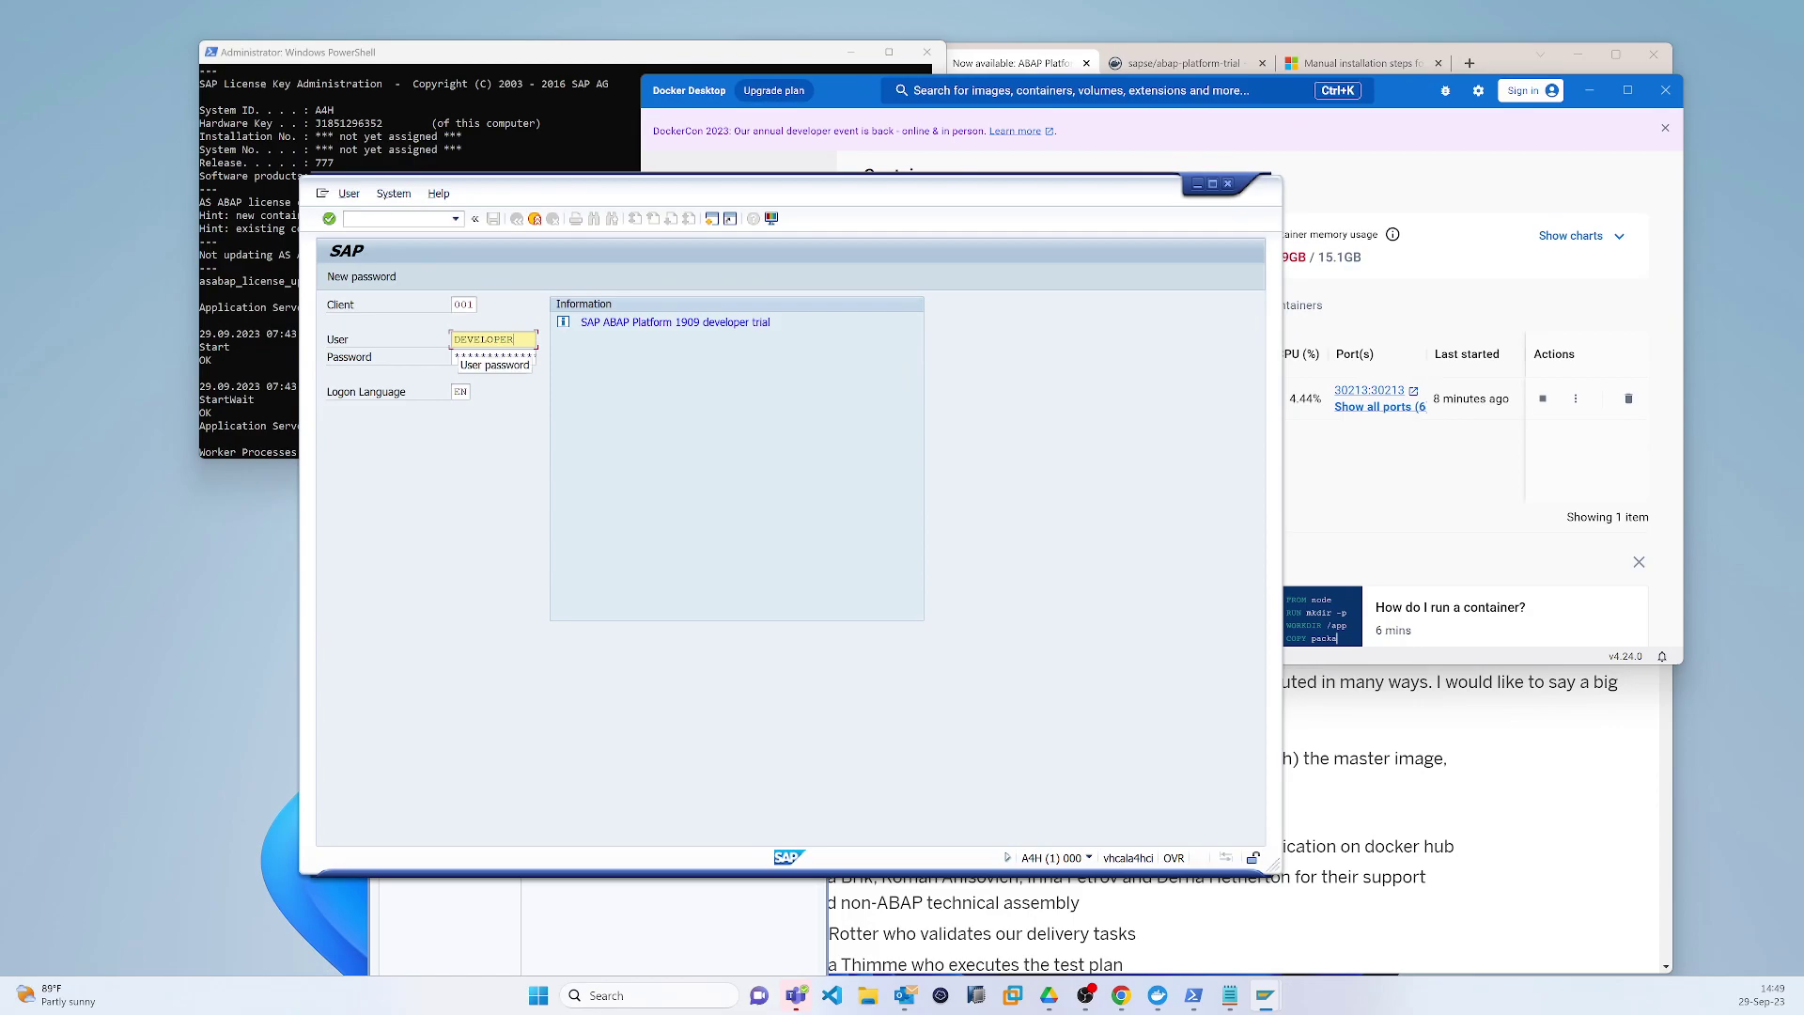
pyautogui.press('Return')
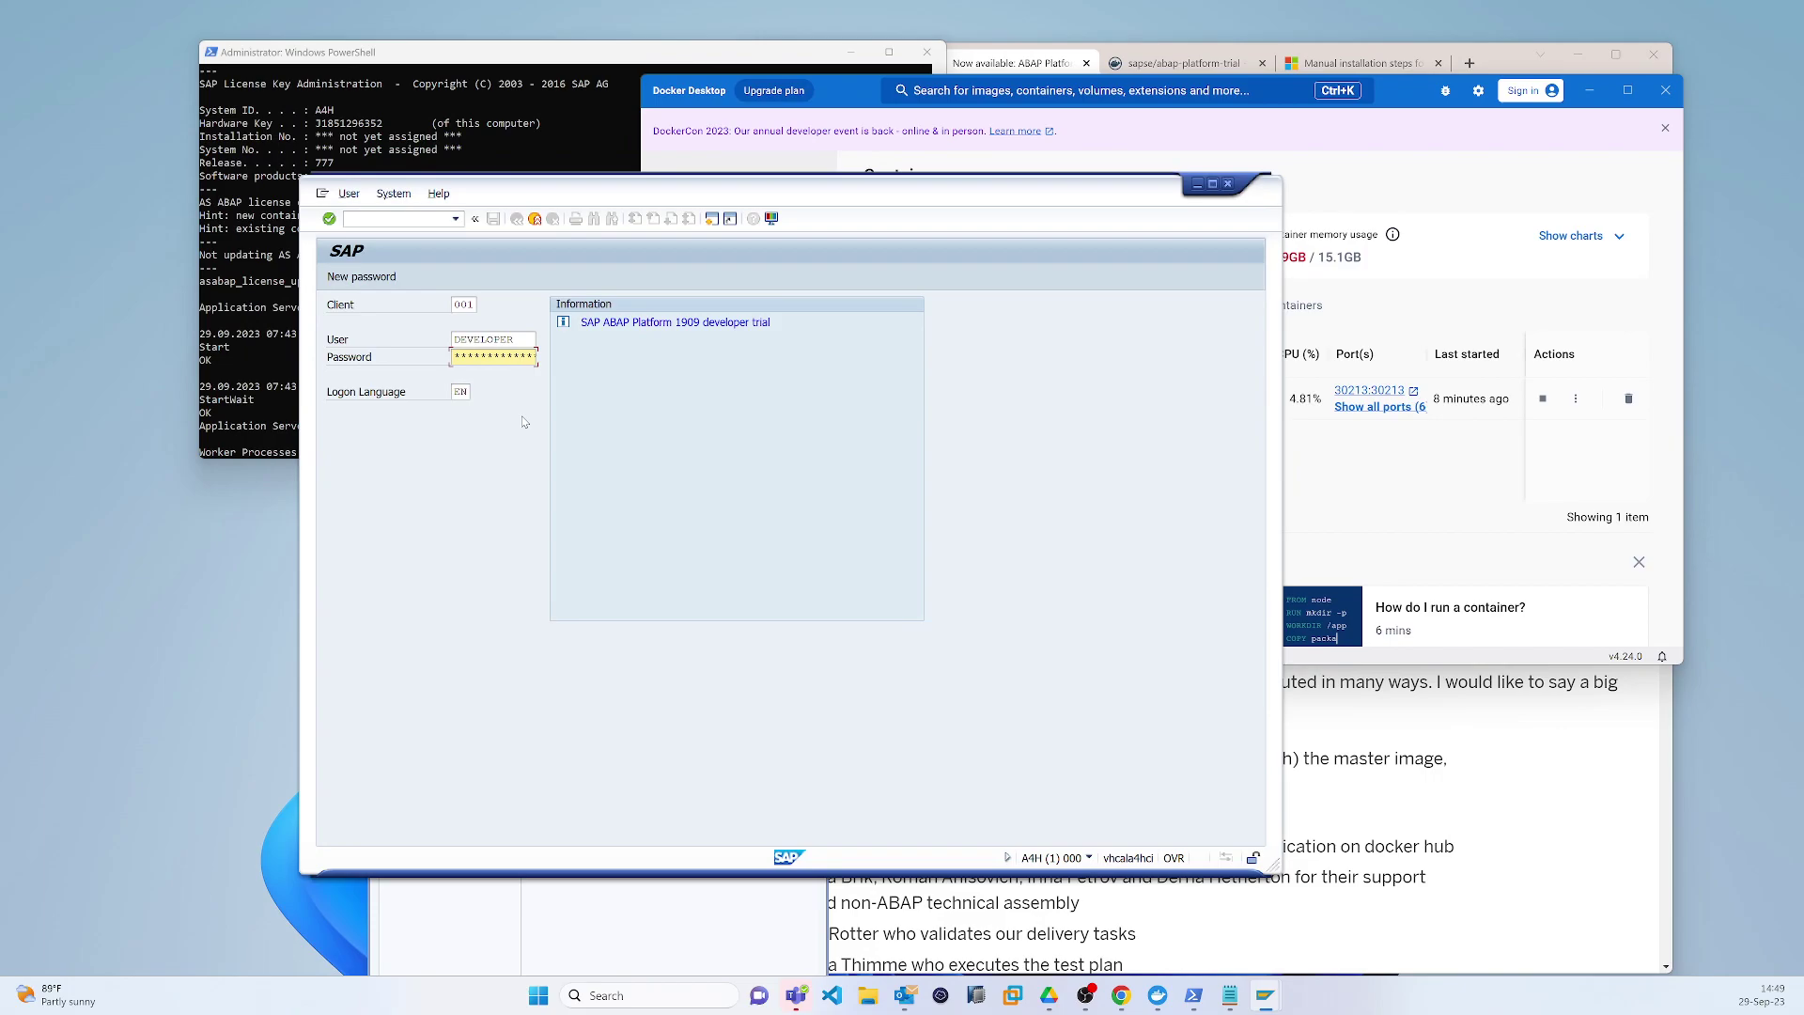
pyautogui.press('Return')
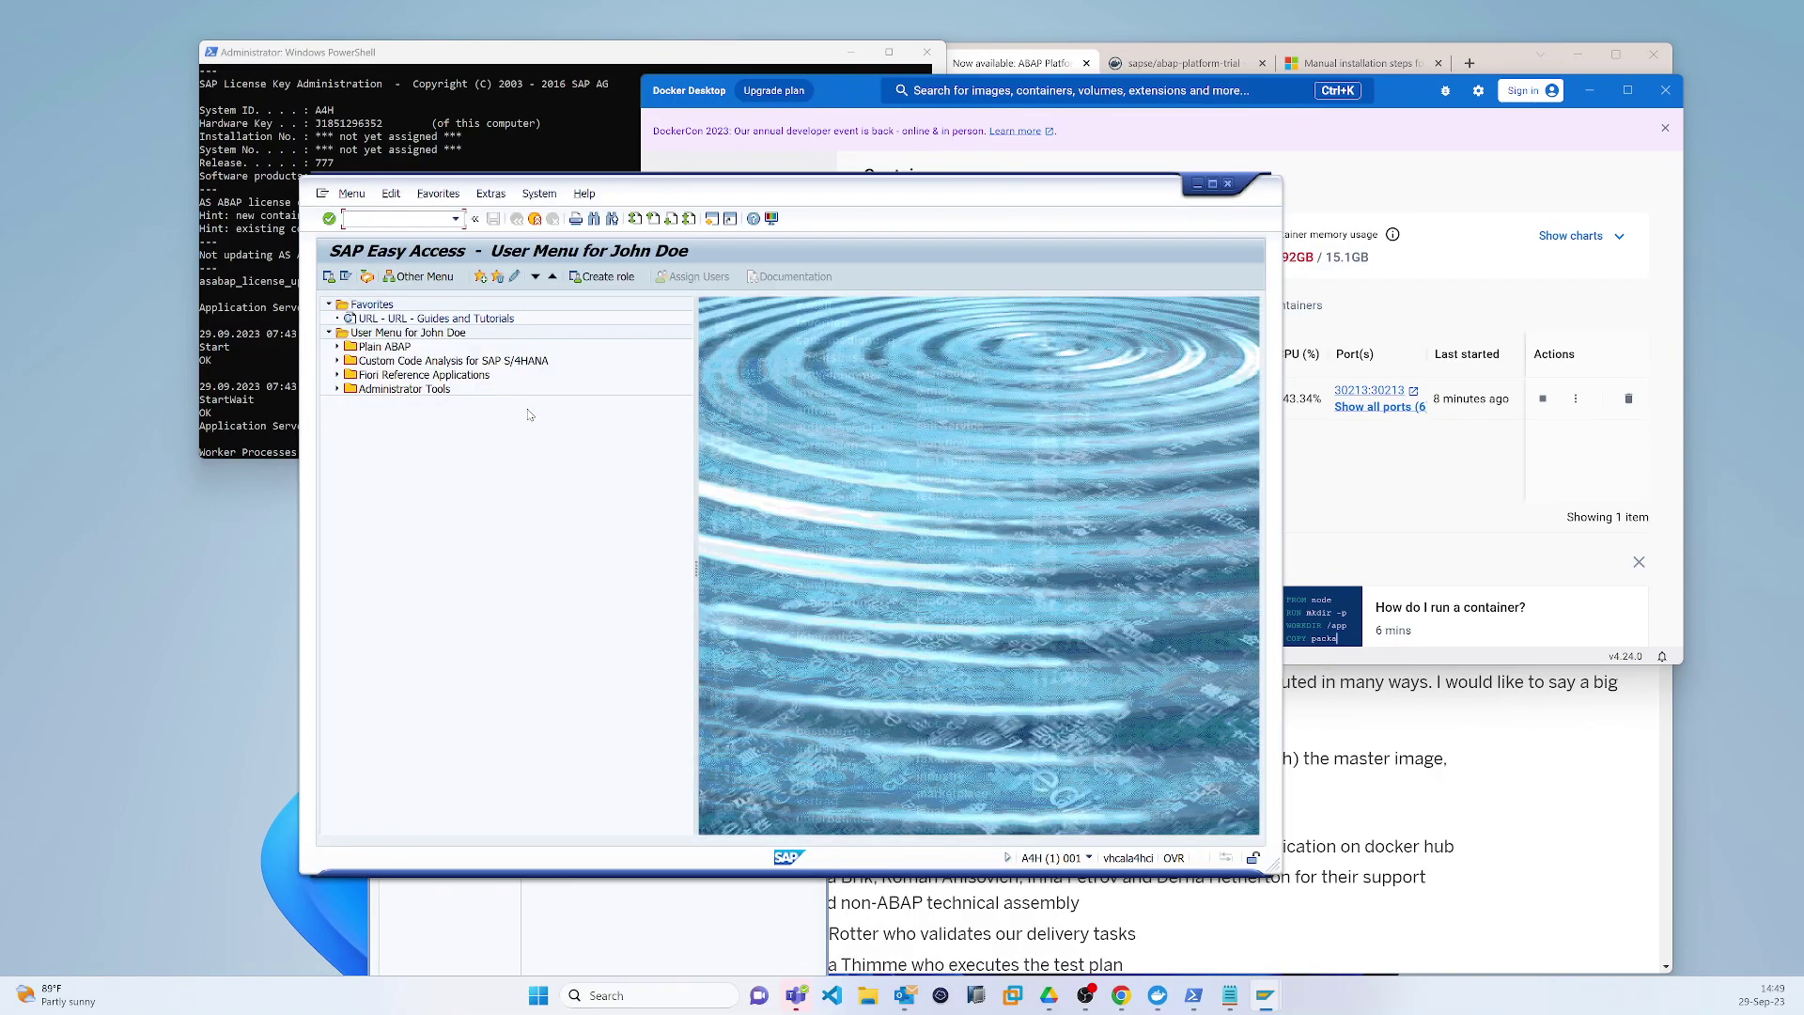
# Step: Display the system status details from the SAP Easy Access screen to examine the system, host and database data
pyautogui.click(478, 305)
pyautogui.moveTo(782, 197); pyautogui.dragTo(742, 194)
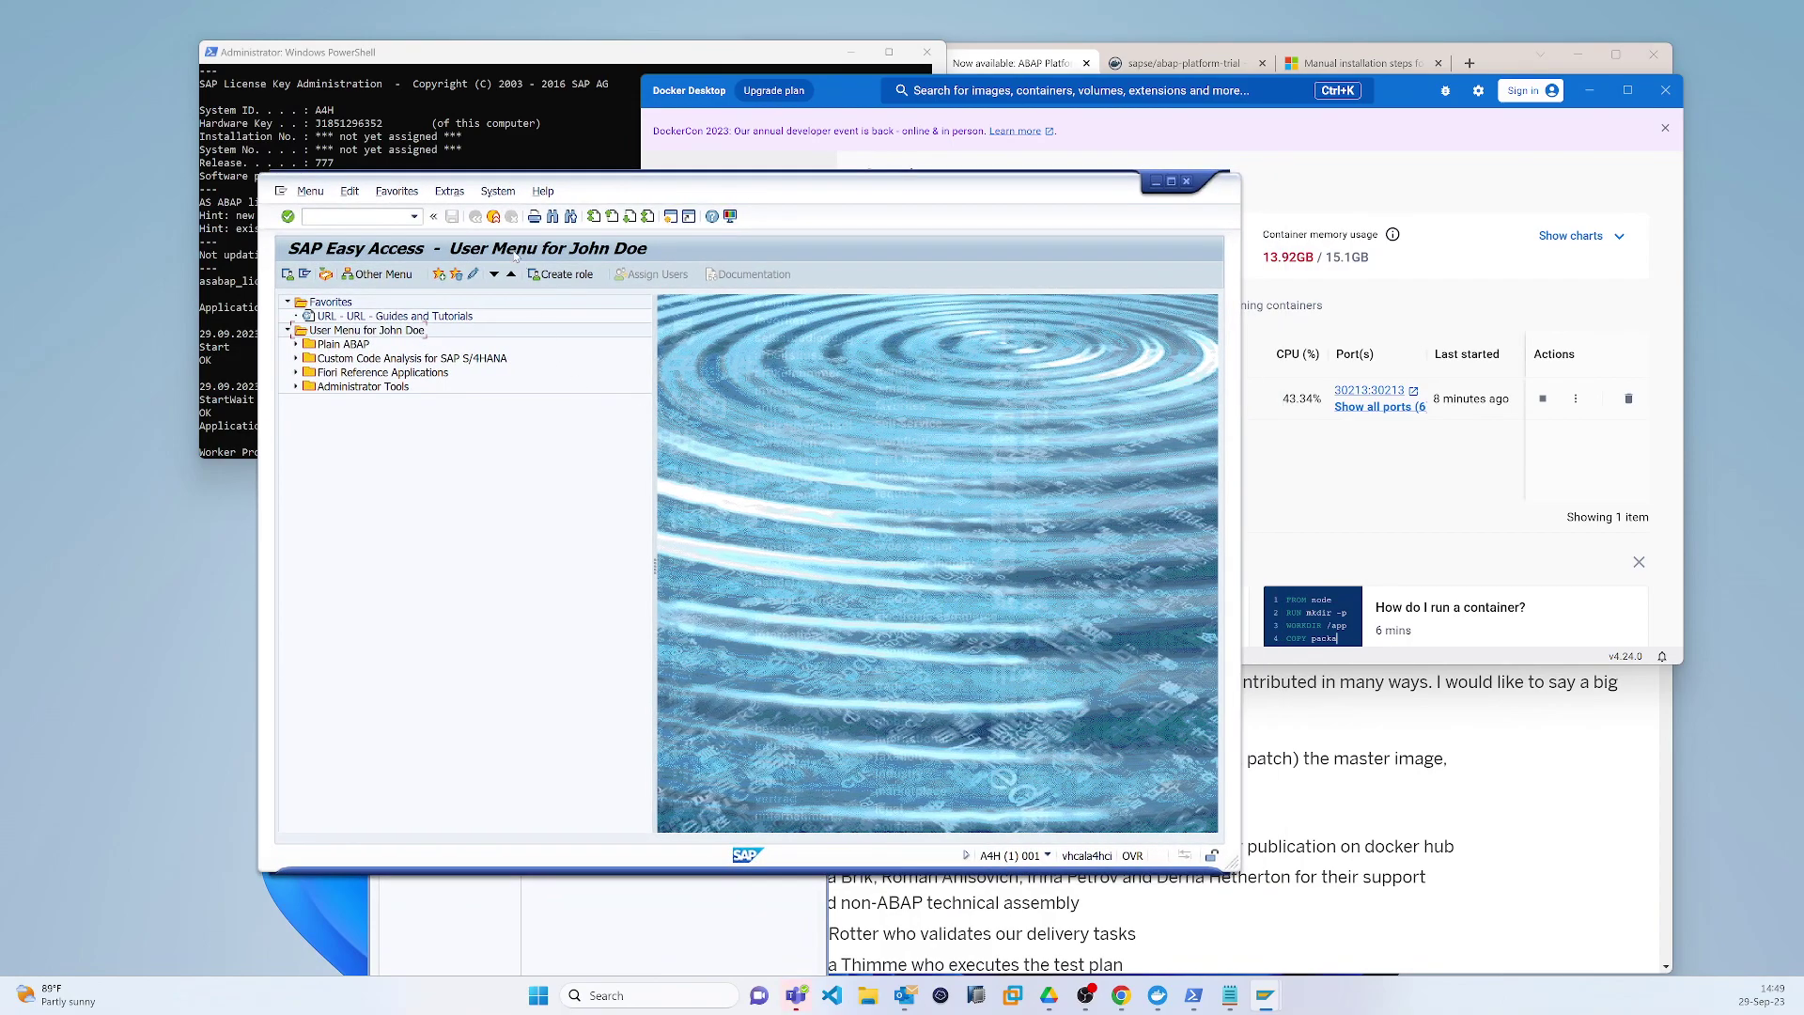
pyautogui.click(498, 191)
pyautogui.click(534, 407)
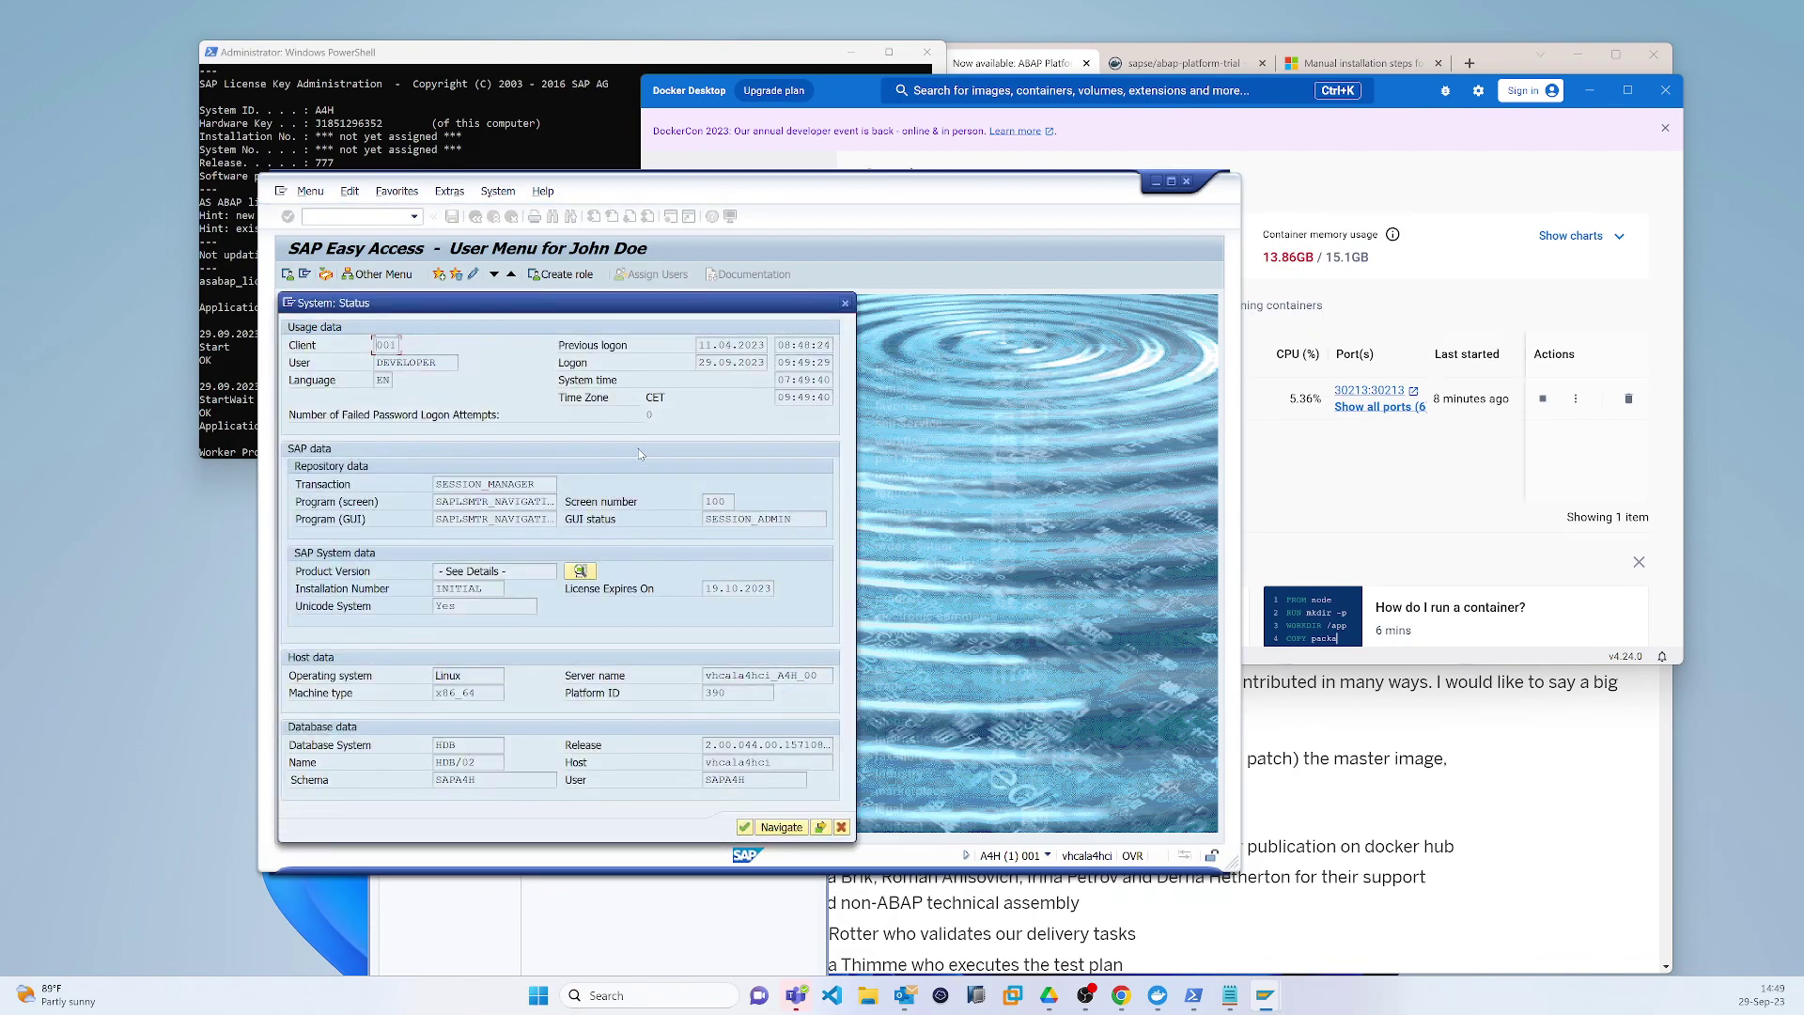
# Step: Display the kernel information from the system status, examine the supported database releases and close the kernel details
pyautogui.click(819, 826)
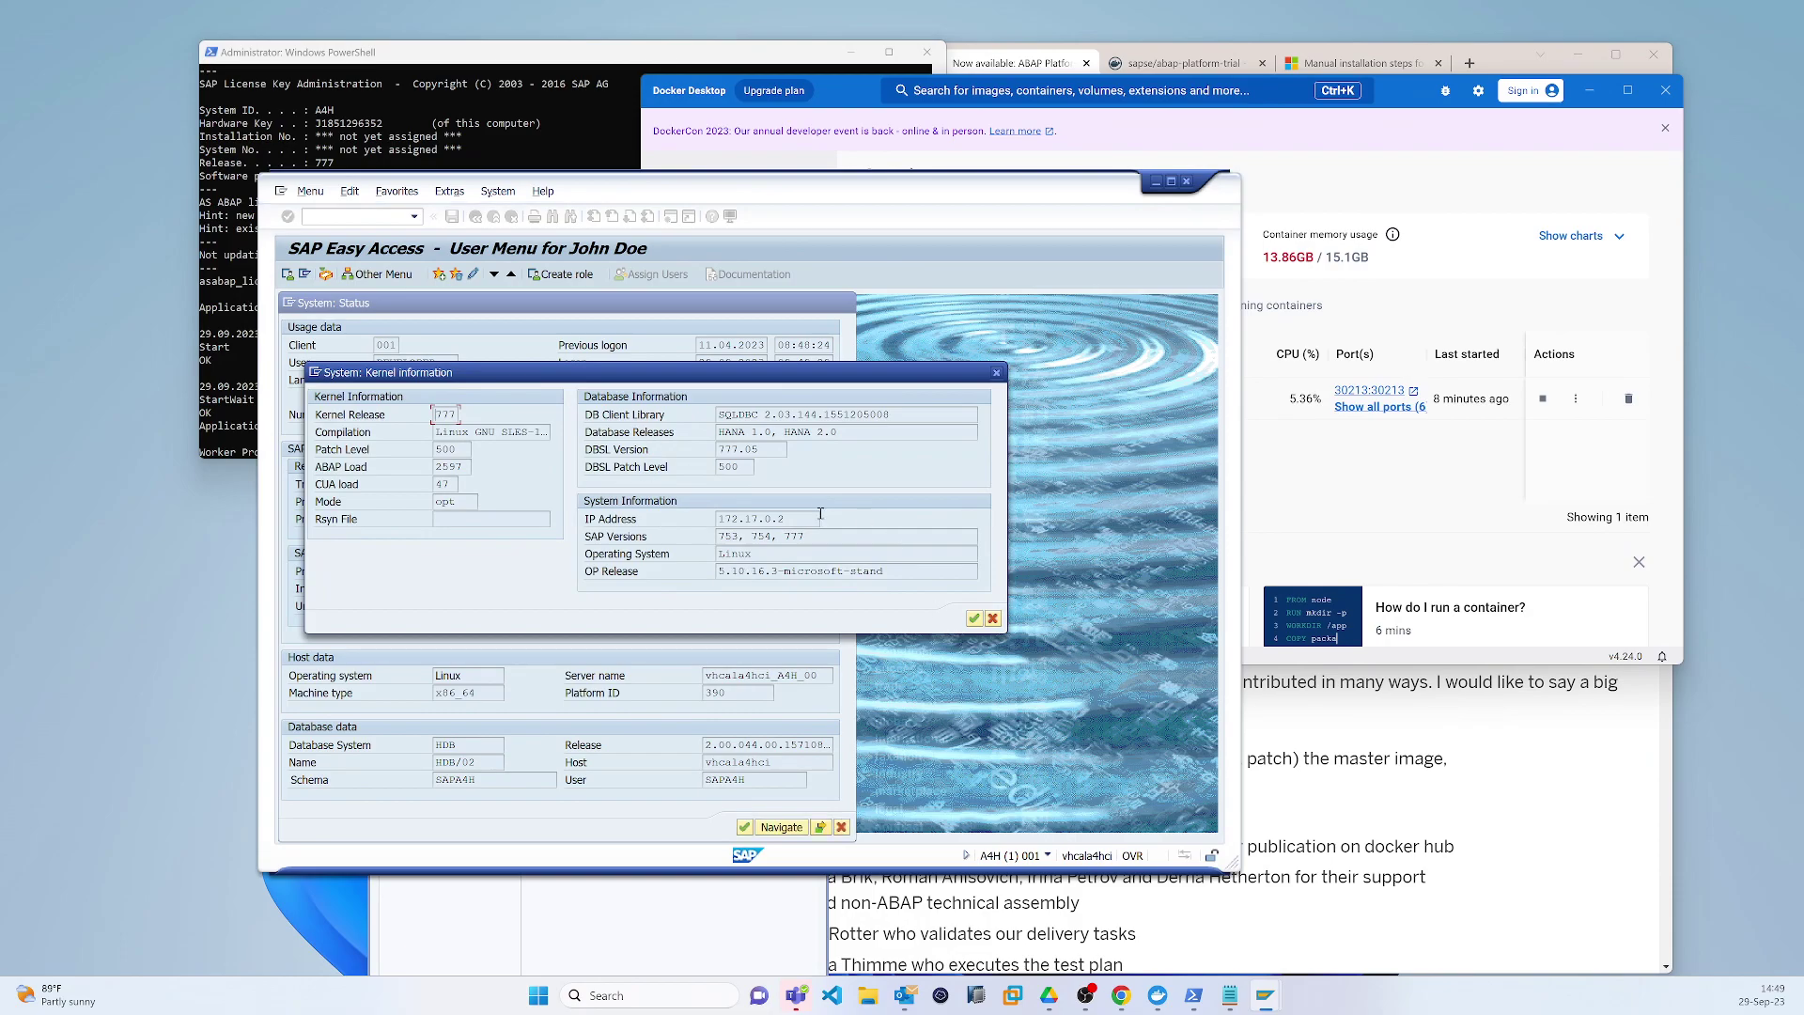
pyautogui.moveTo(718, 432); pyautogui.dragTo(865, 432)
pyautogui.click(865, 433)
pyautogui.click(992, 618)
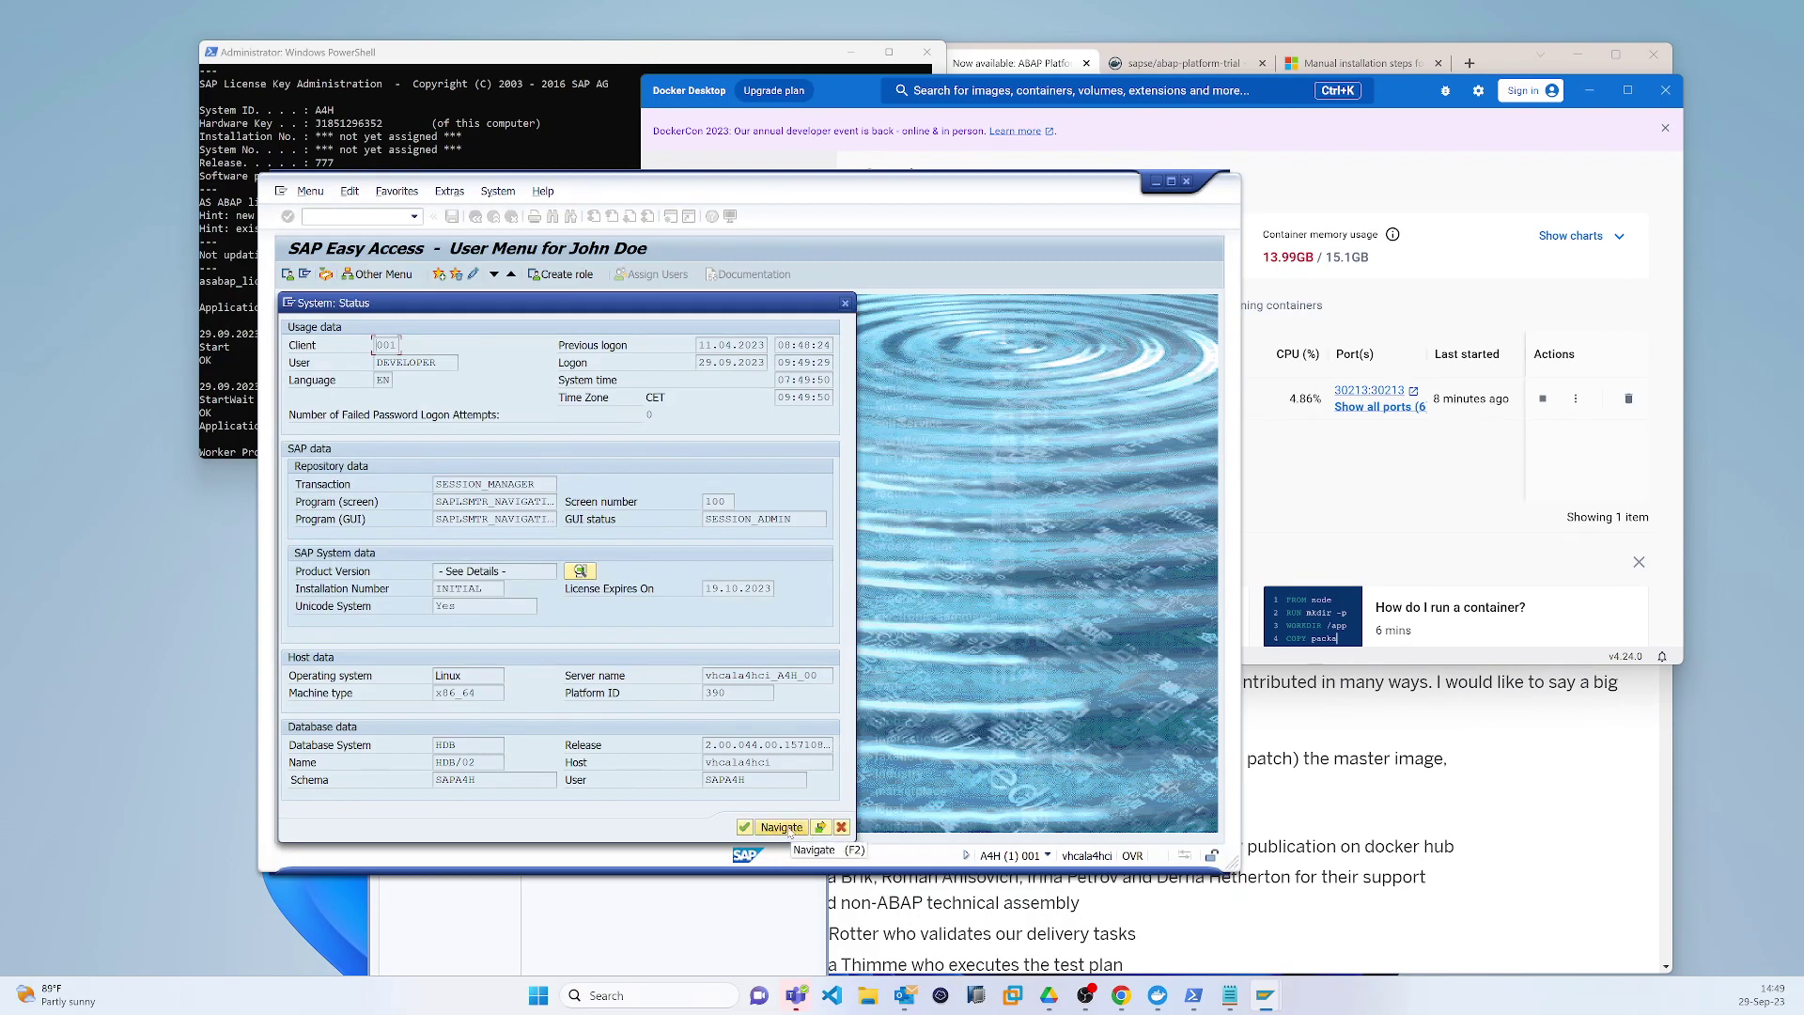
# Step: Examine the installed product versions and software component versions in the product version details, and close the system status
pyautogui.click(581, 572)
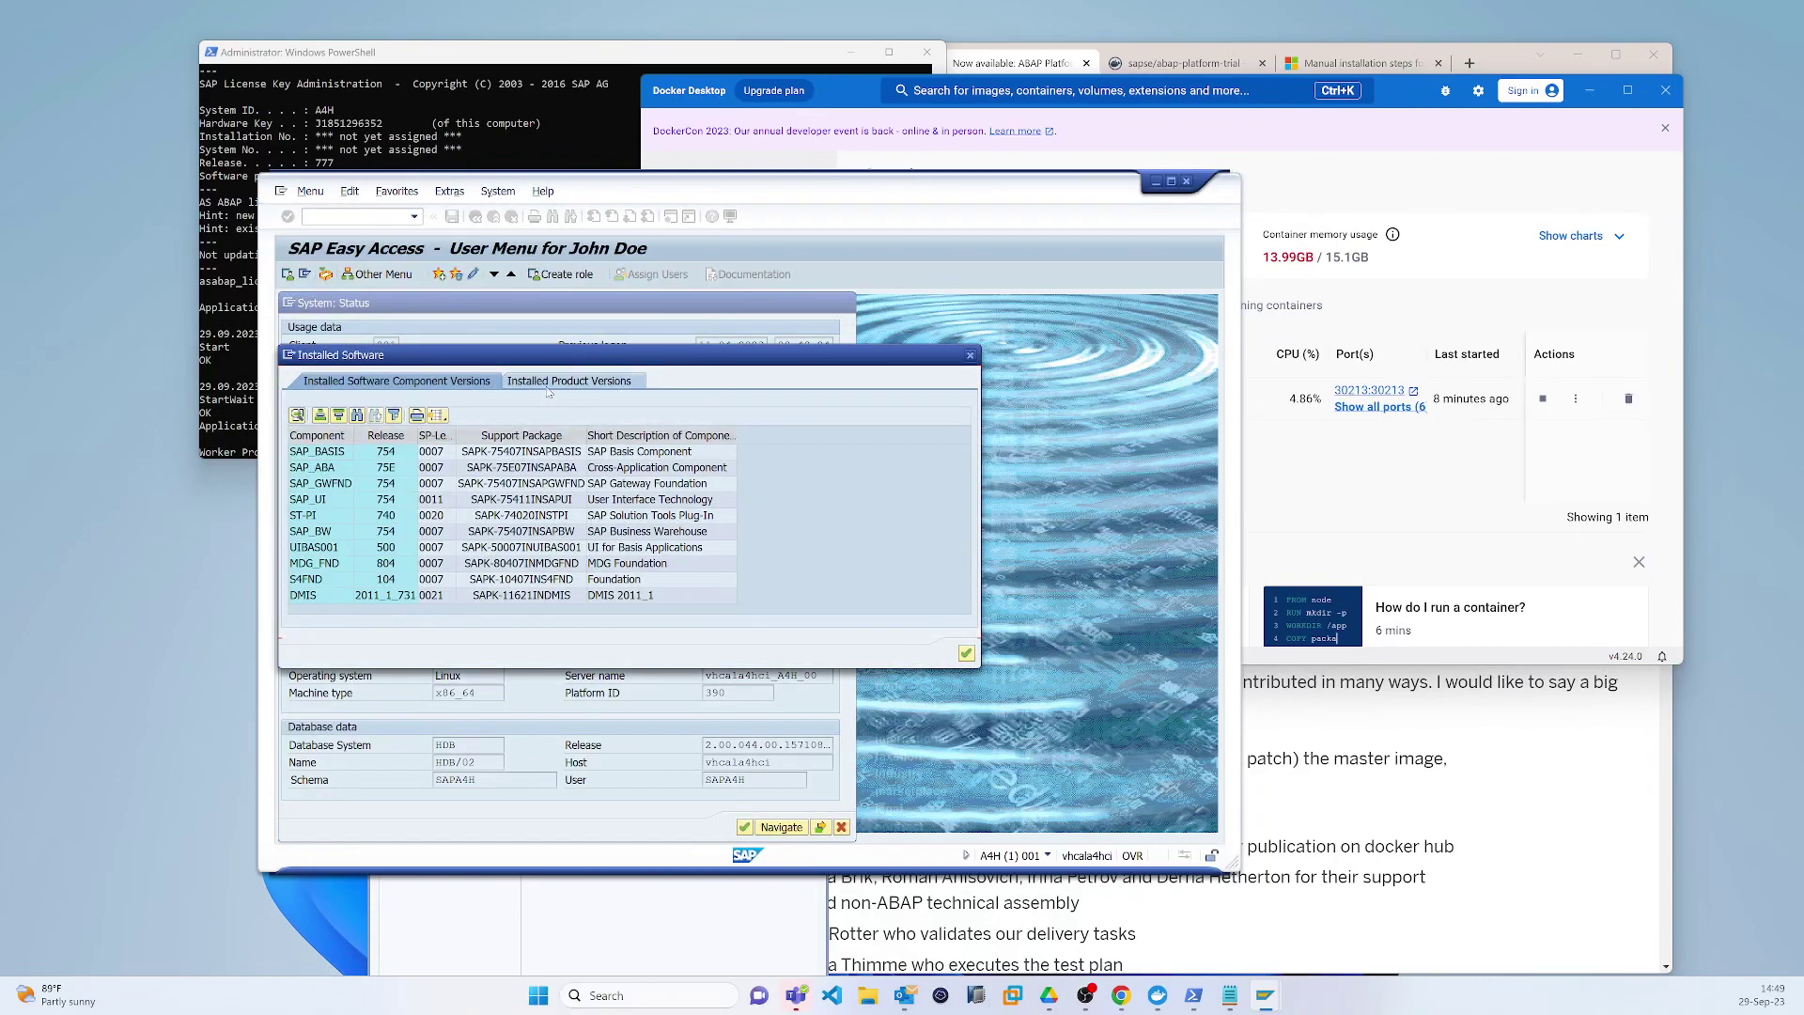
pyautogui.click(550, 381)
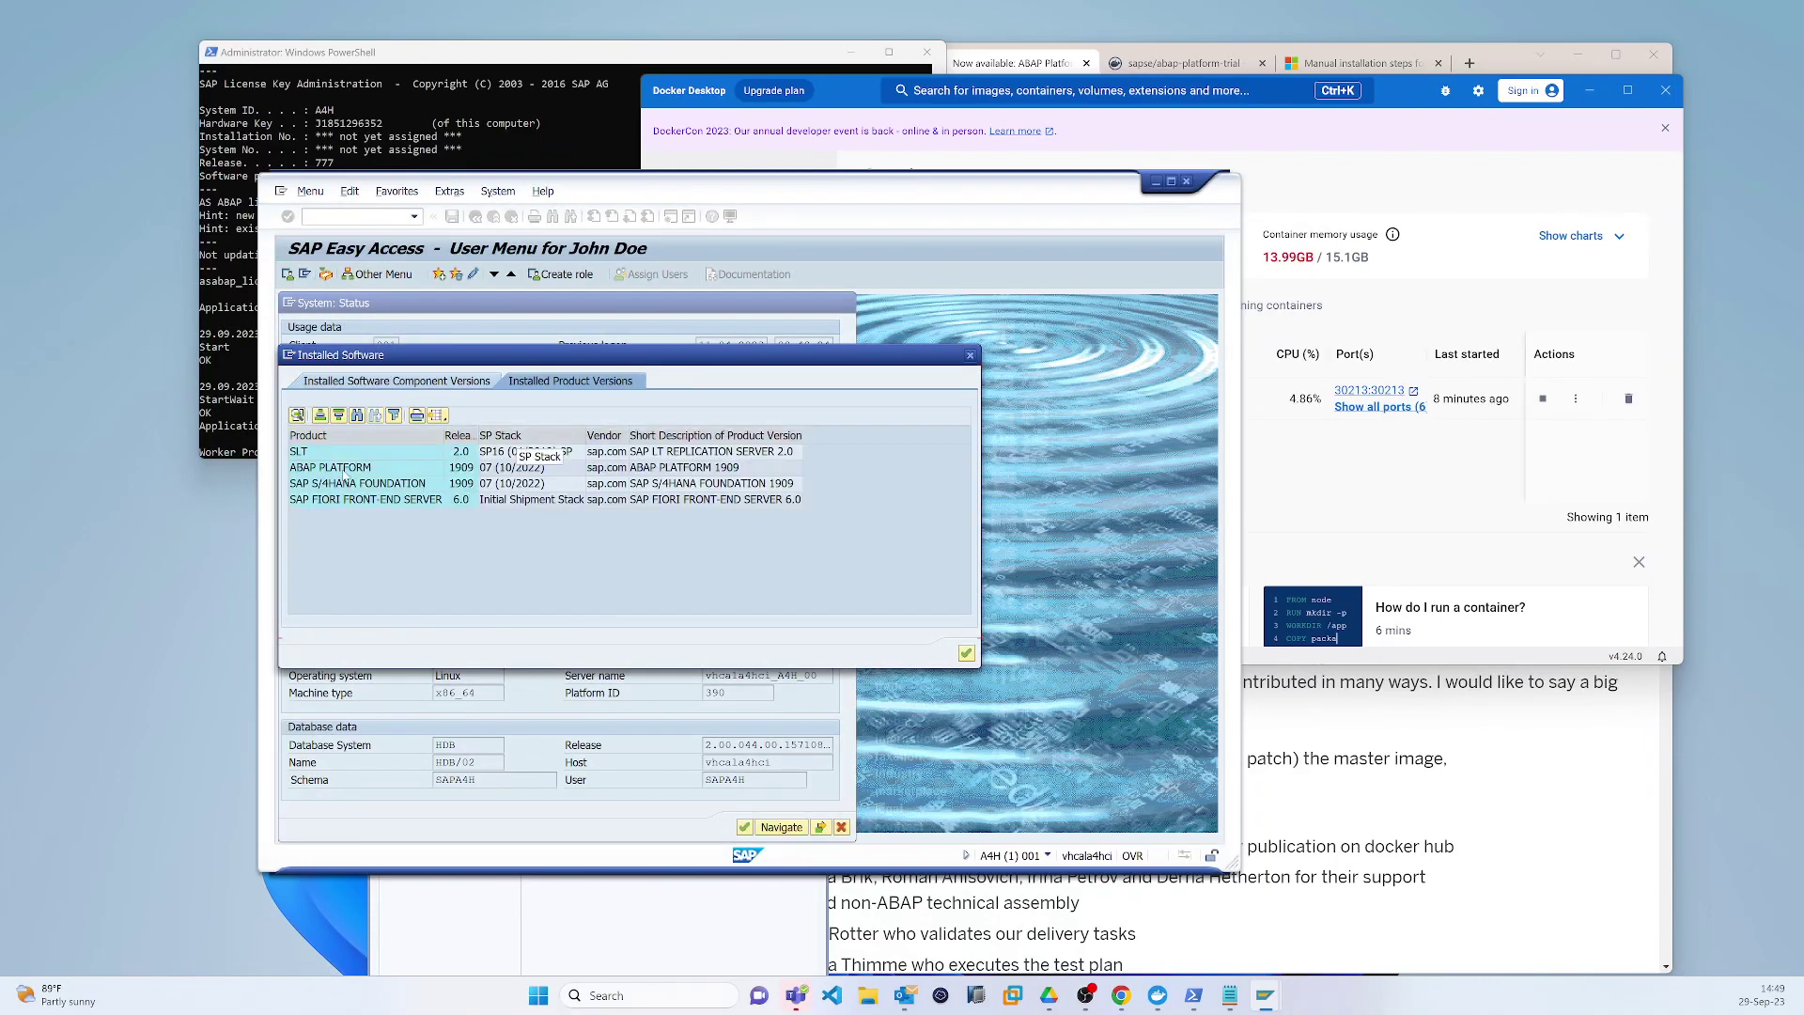
pyautogui.click(352, 468)
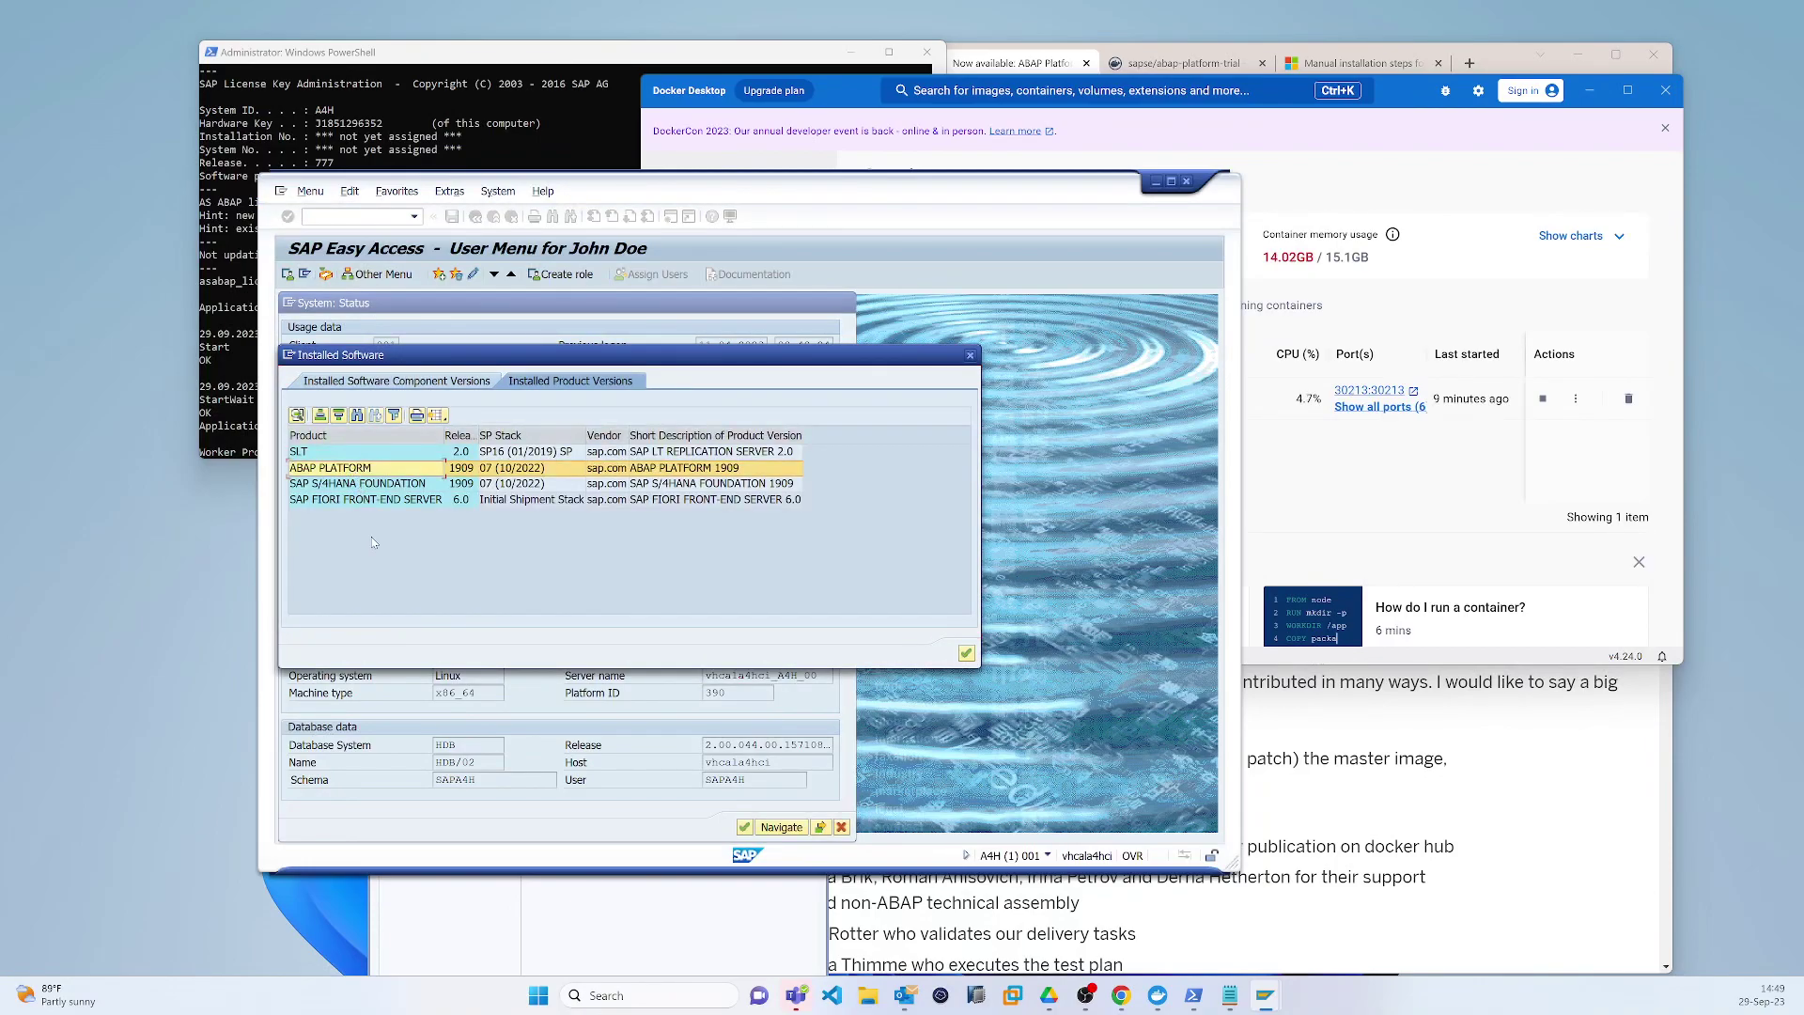
pyautogui.click(339, 485)
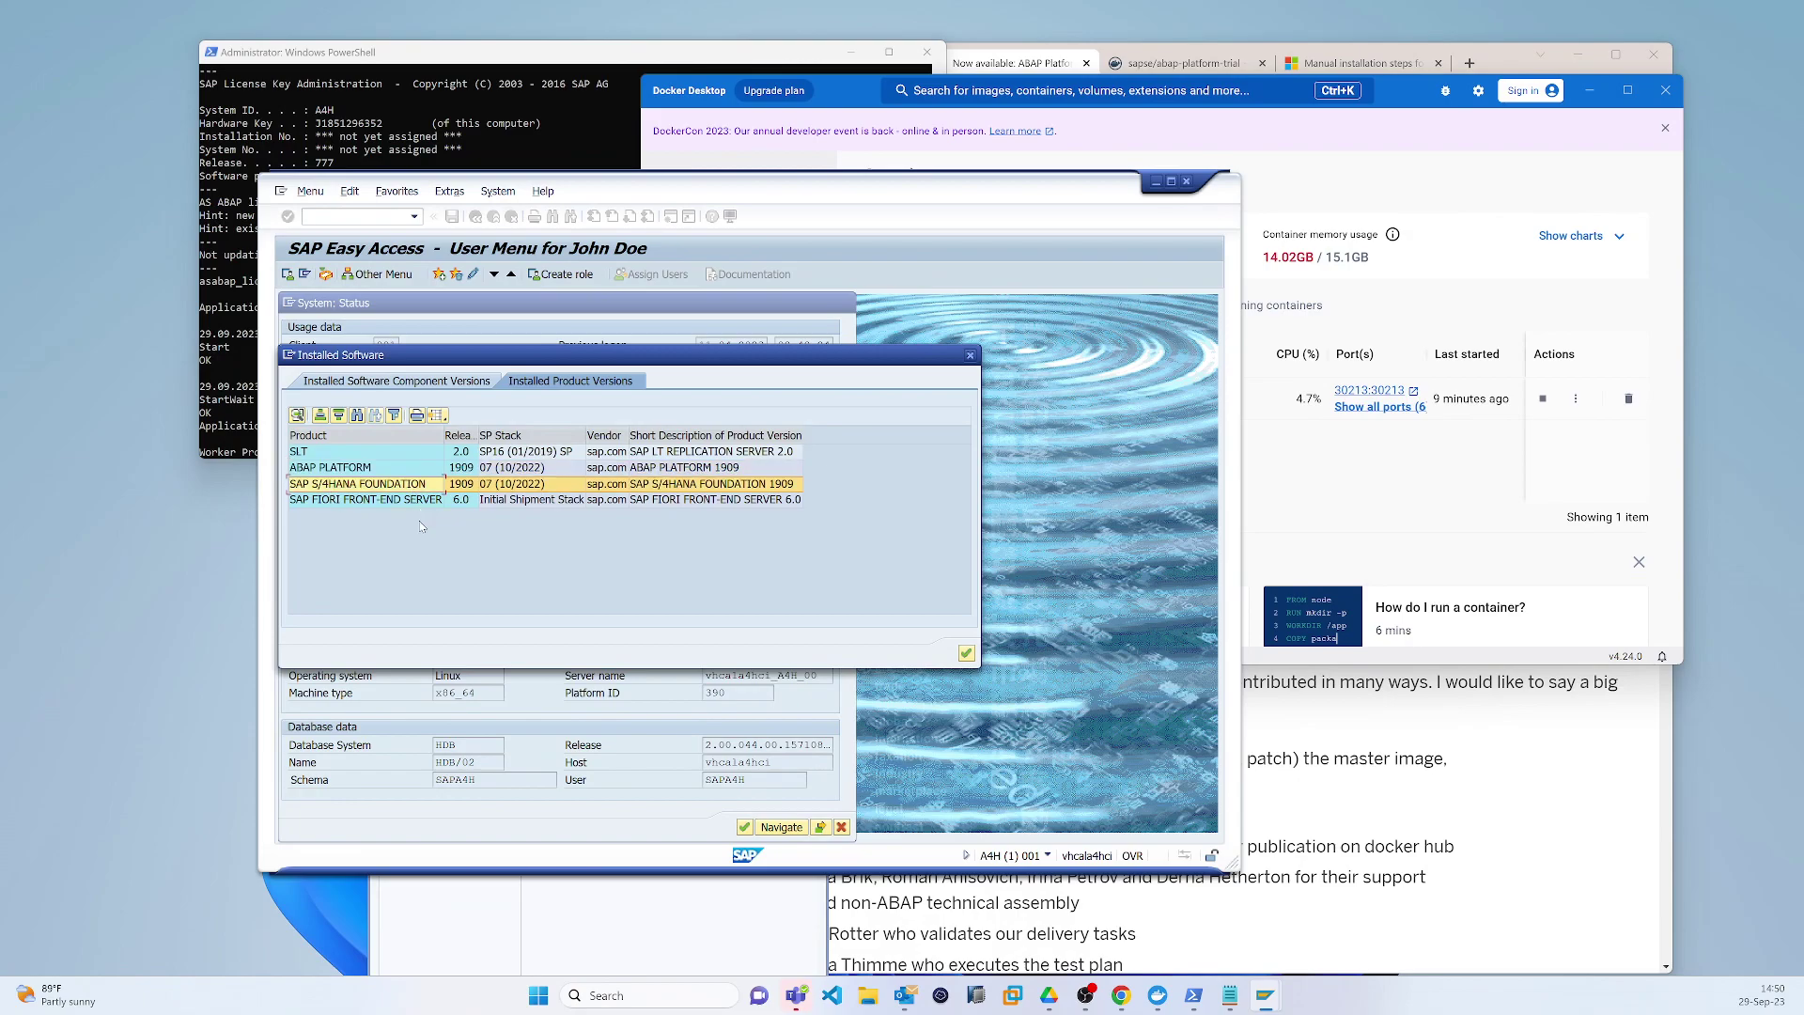
pyautogui.click(385, 503)
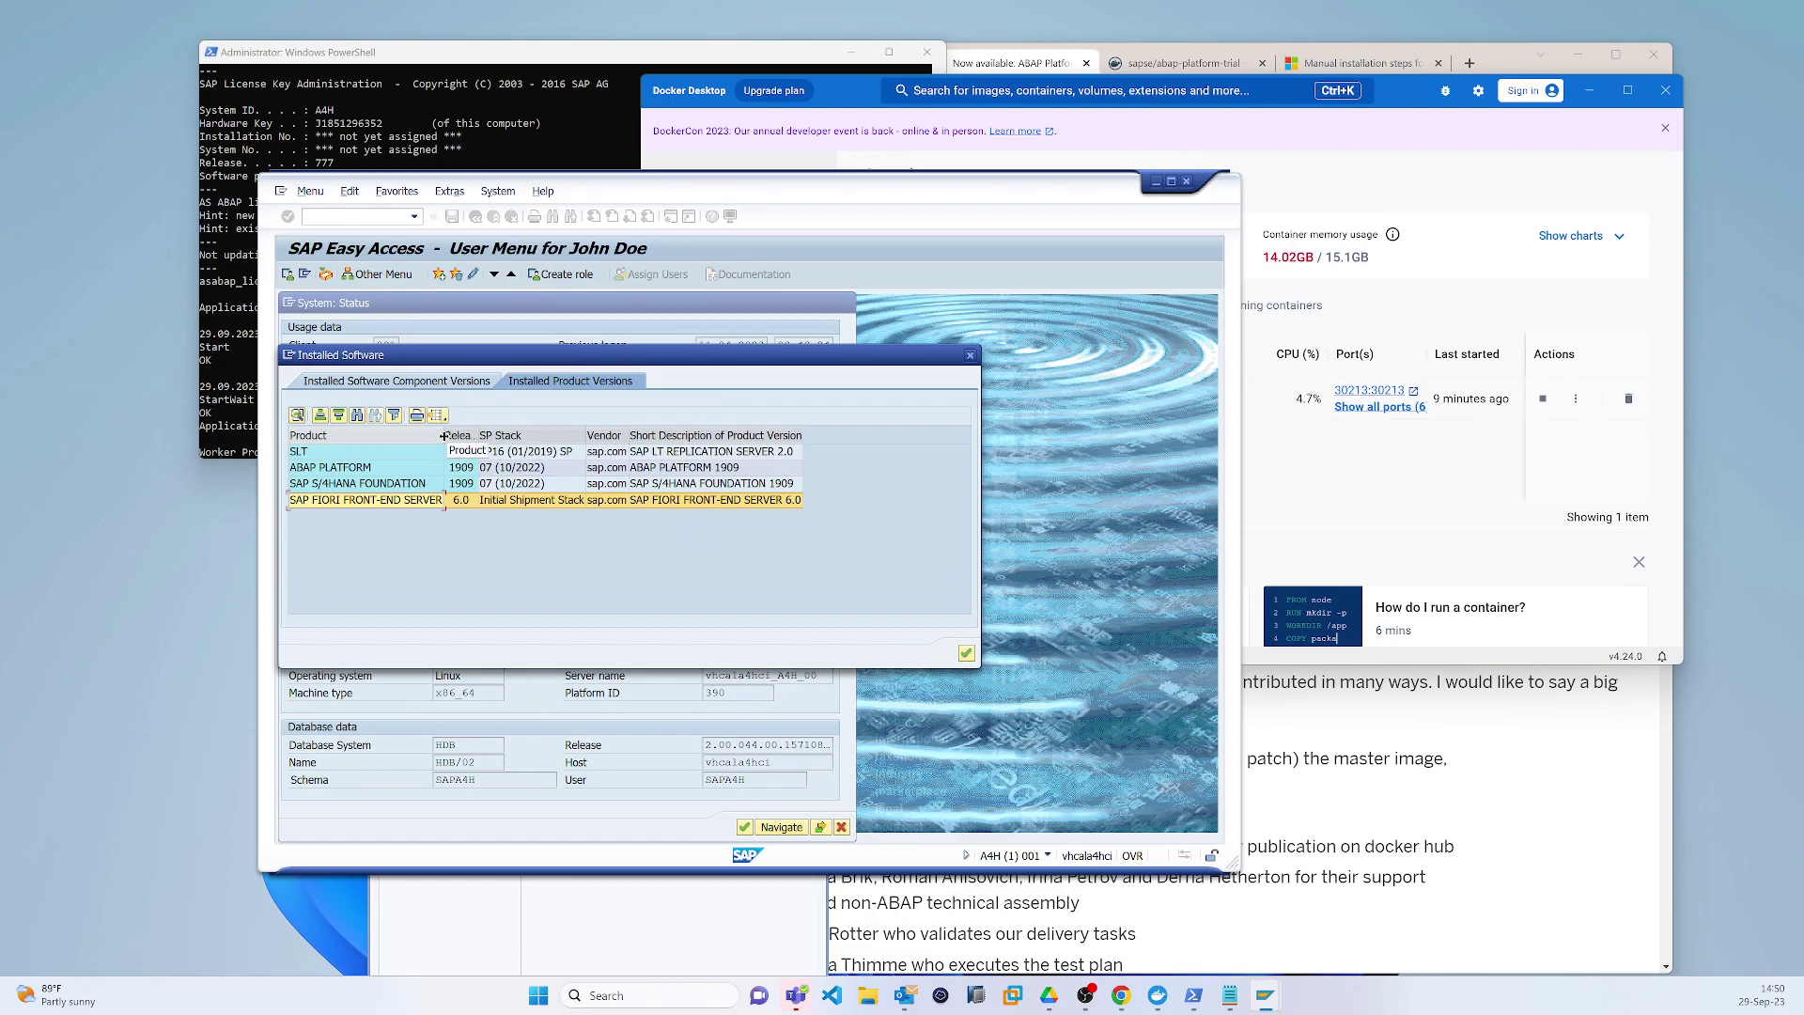
pyautogui.click(404, 381)
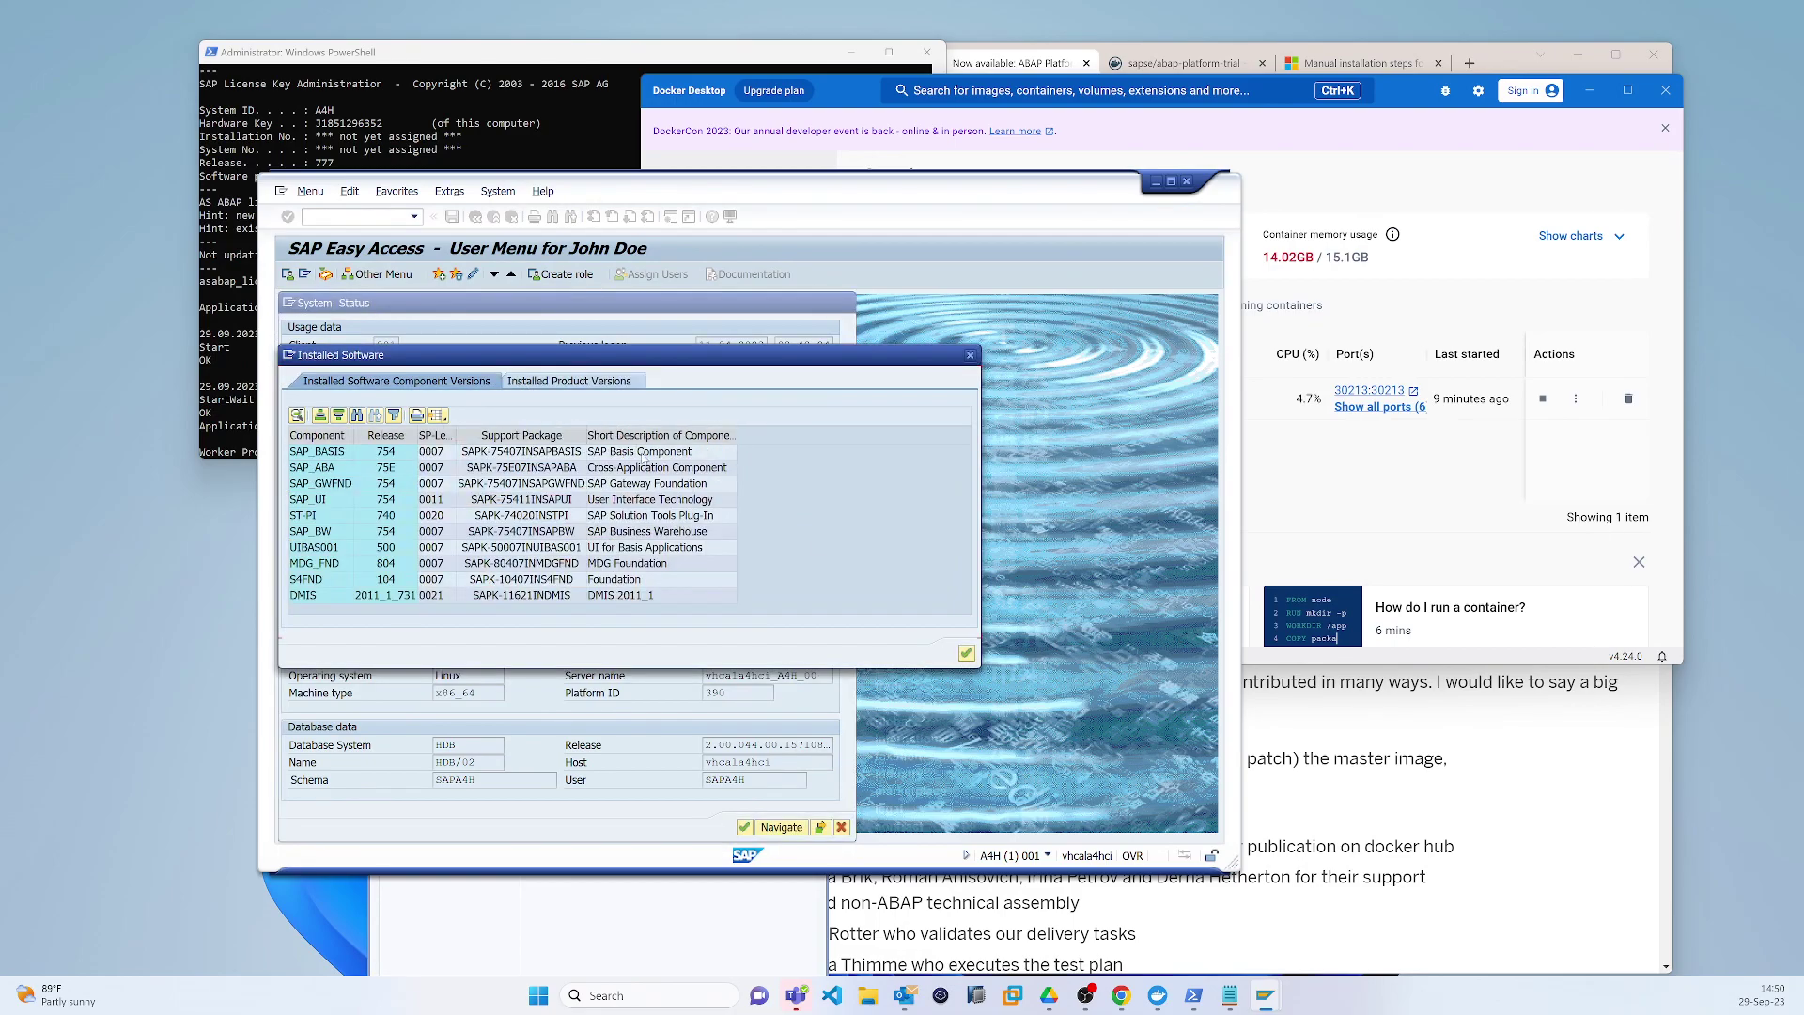
pyautogui.click(967, 654)
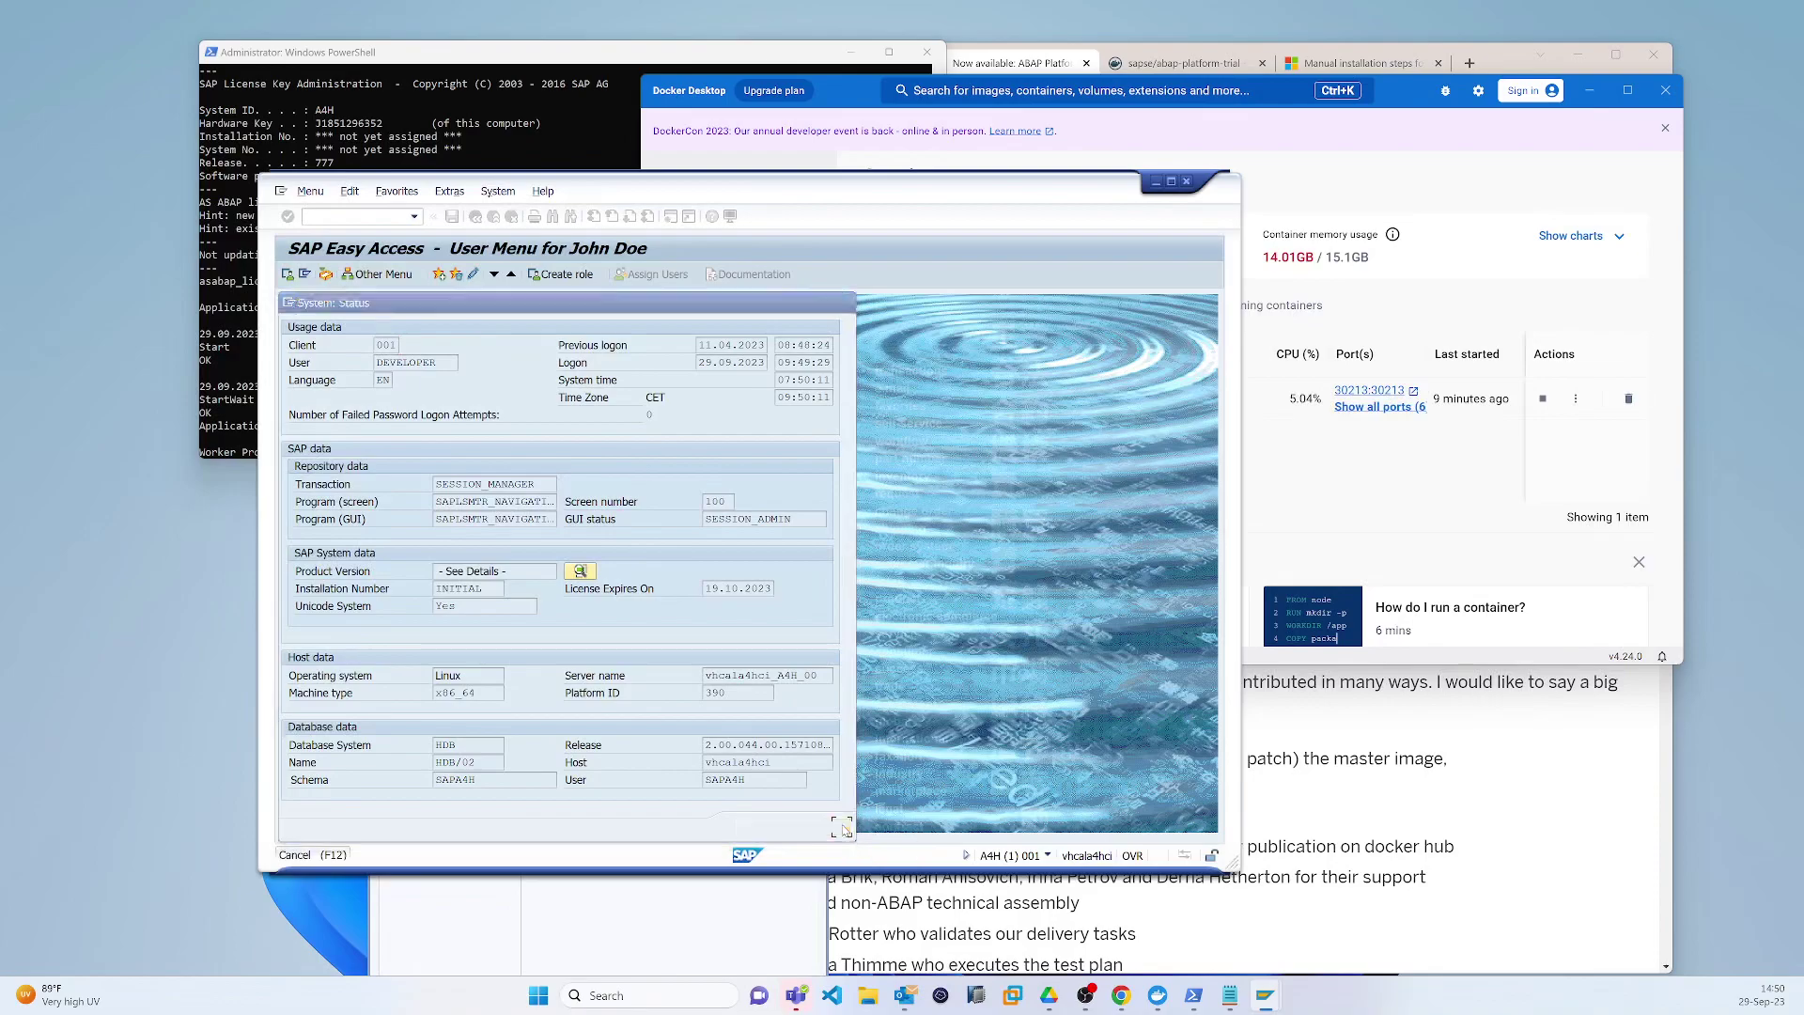
pyautogui.click(842, 827)
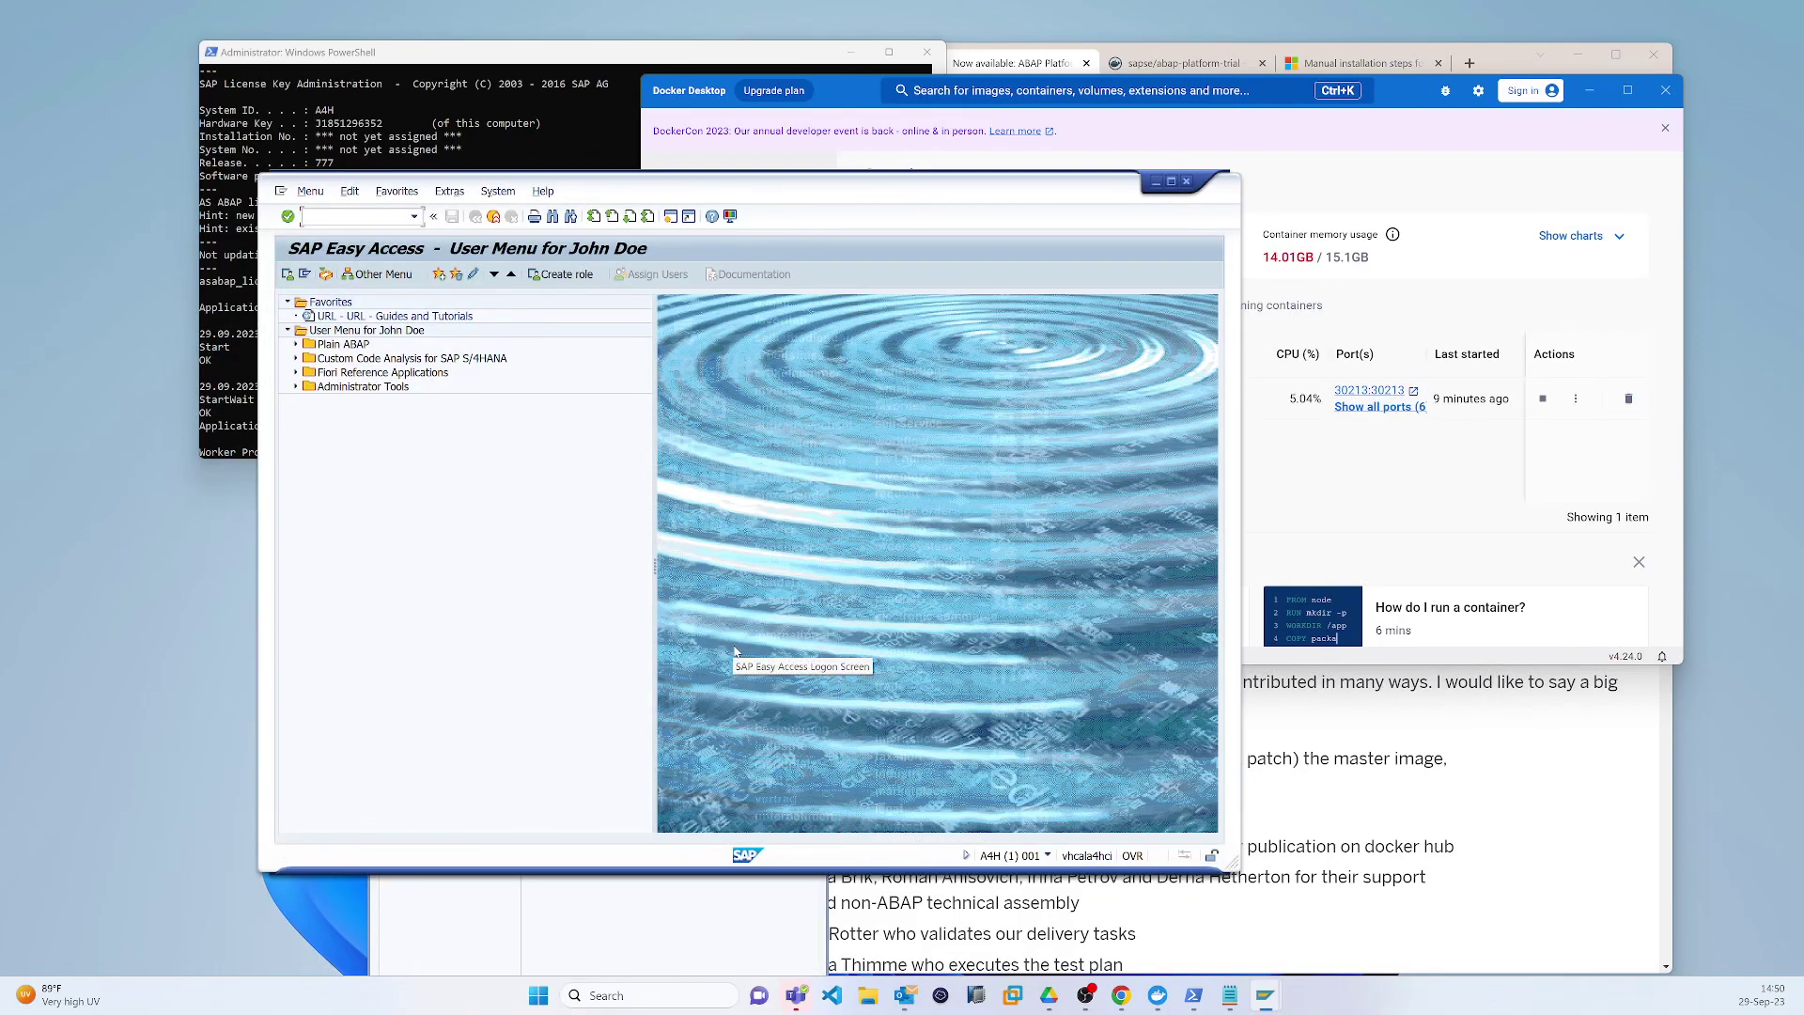